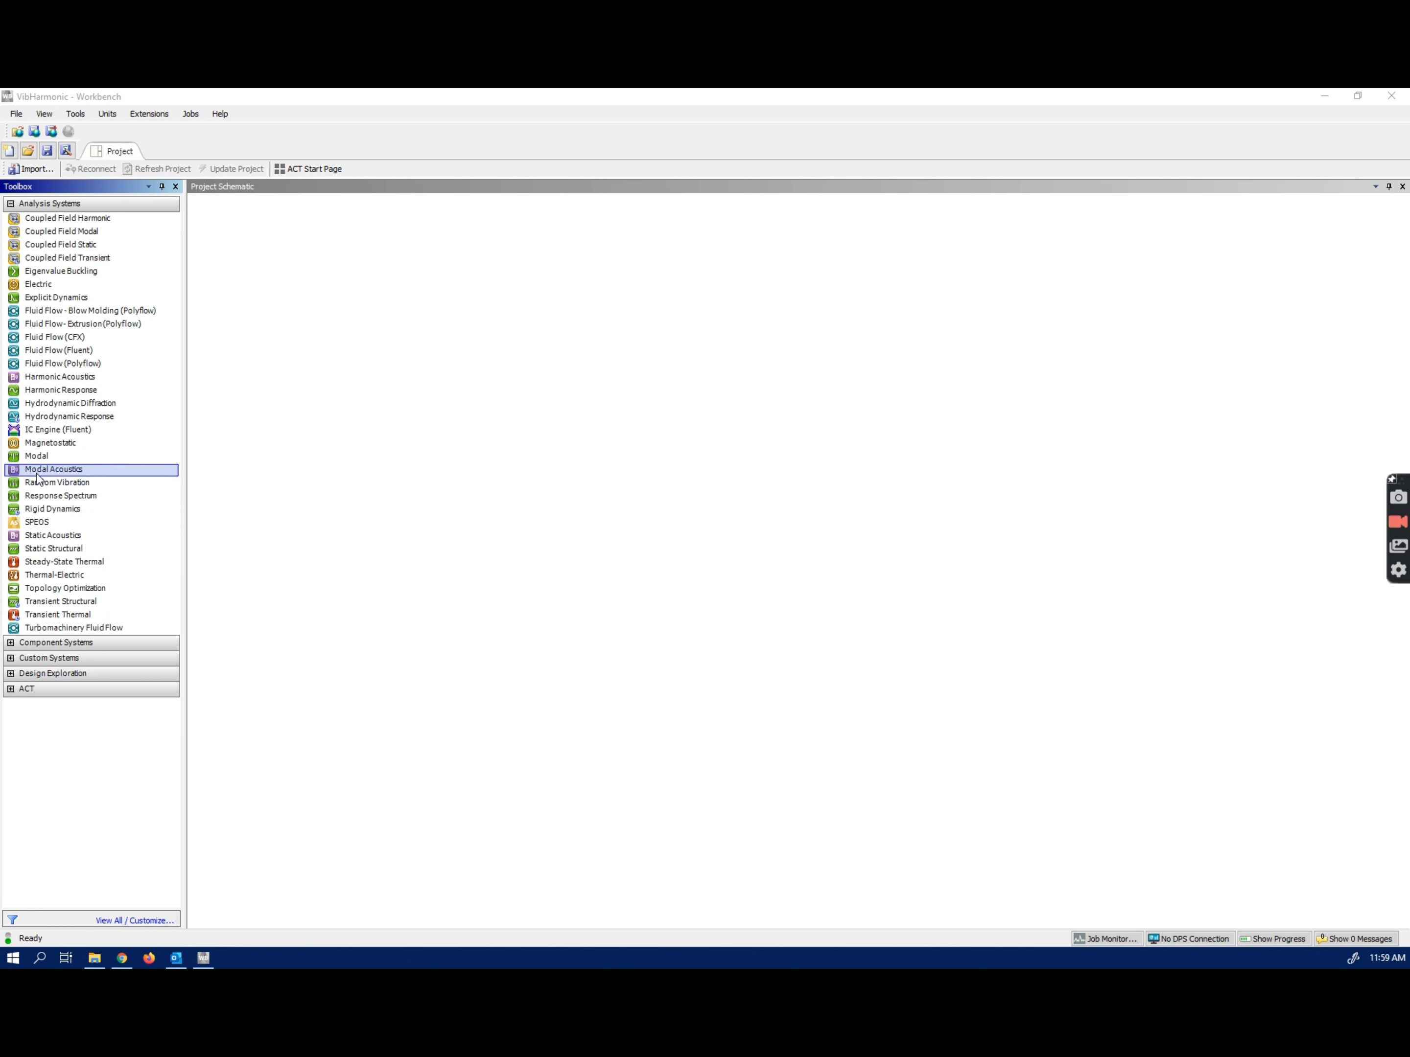
Step: Add a Static Structural system to the project schematic and open its geometry for editing in SpaceClaim
{"action": "left_click_drag", "start_coordinate": [73, 554], "coordinate": [275, 272]}
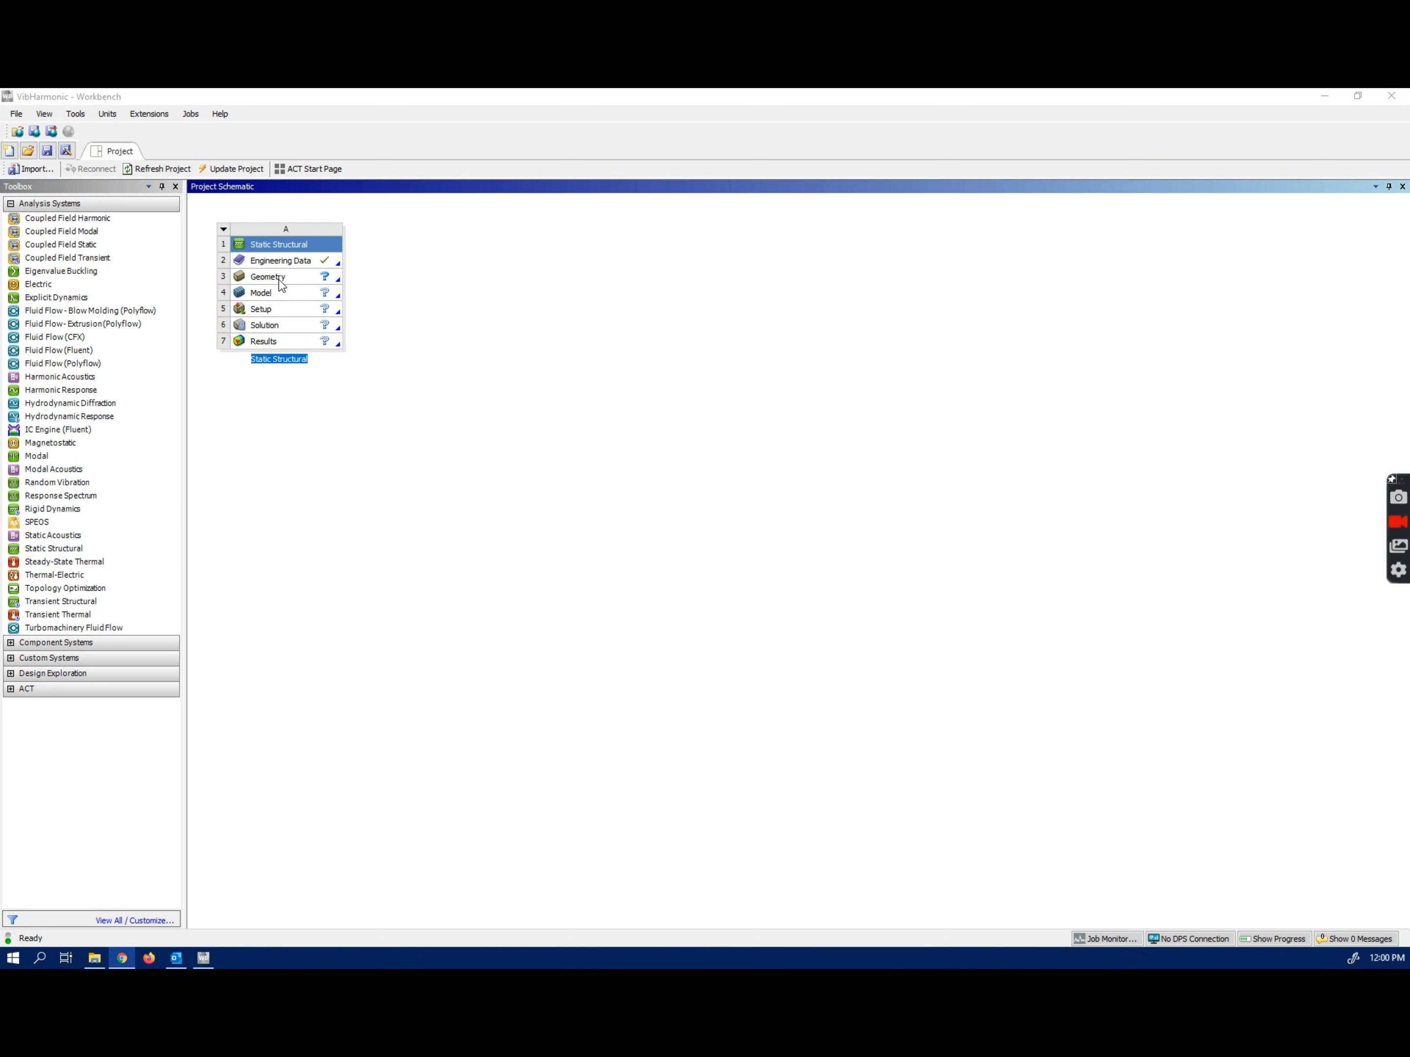
{"action": "double_click", "coordinate": [280, 281]}
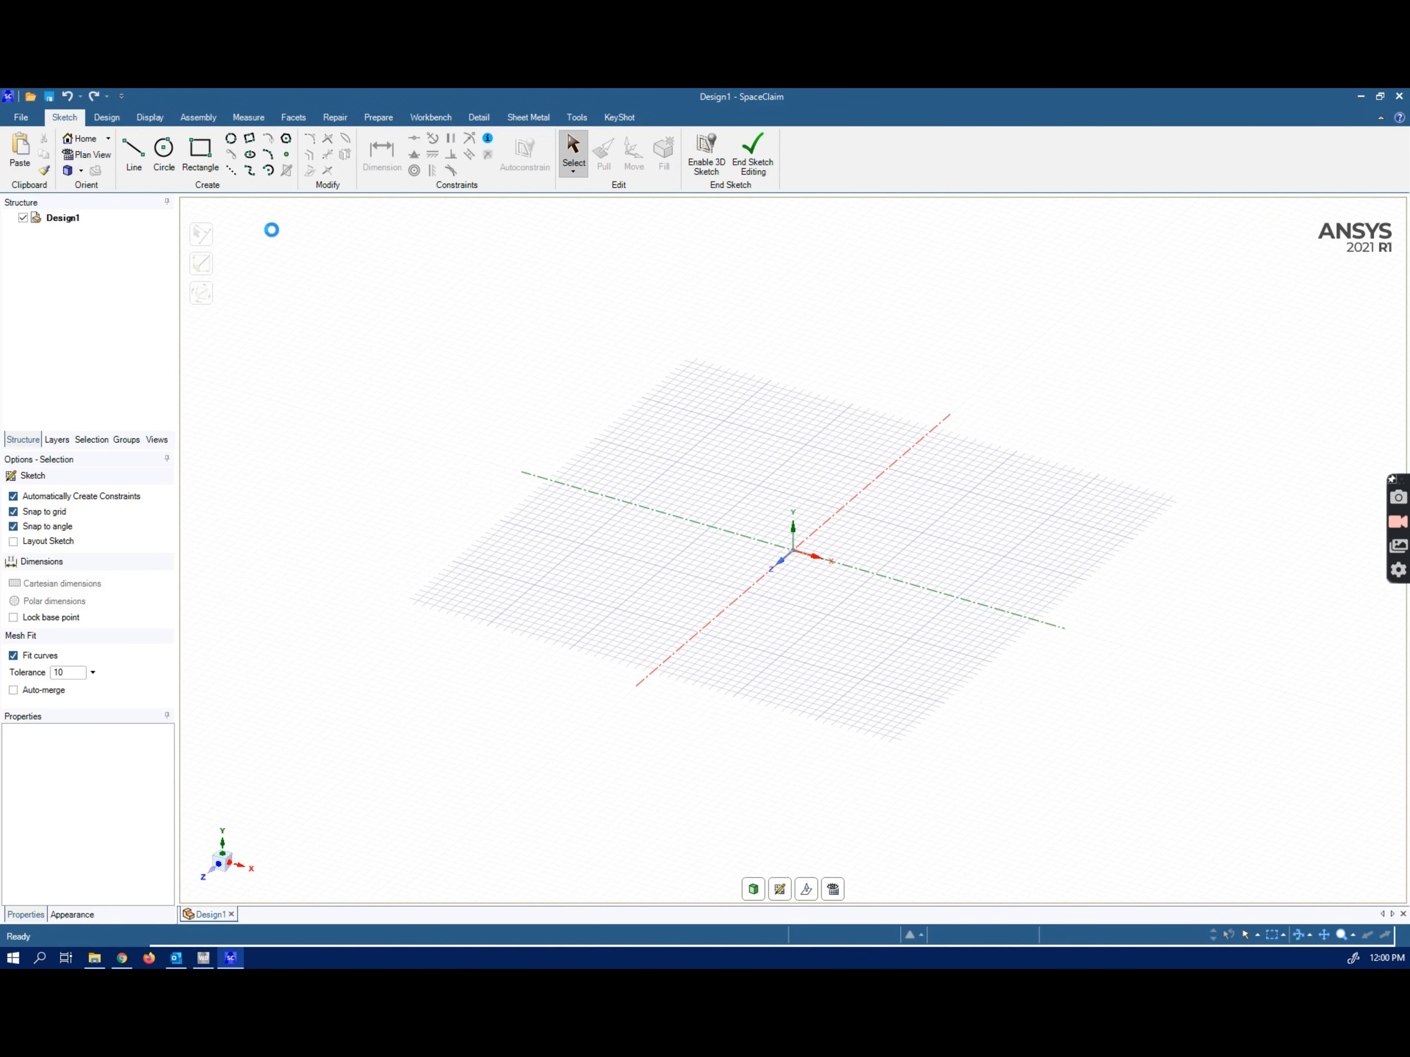
Step: On the XZ plane, sketch connected lines from the origin: 15 mm toward negative X, 80 mm toward negative Z, and 100 mm toward negative X
{"action": "left_click", "coordinate": [834, 892]}
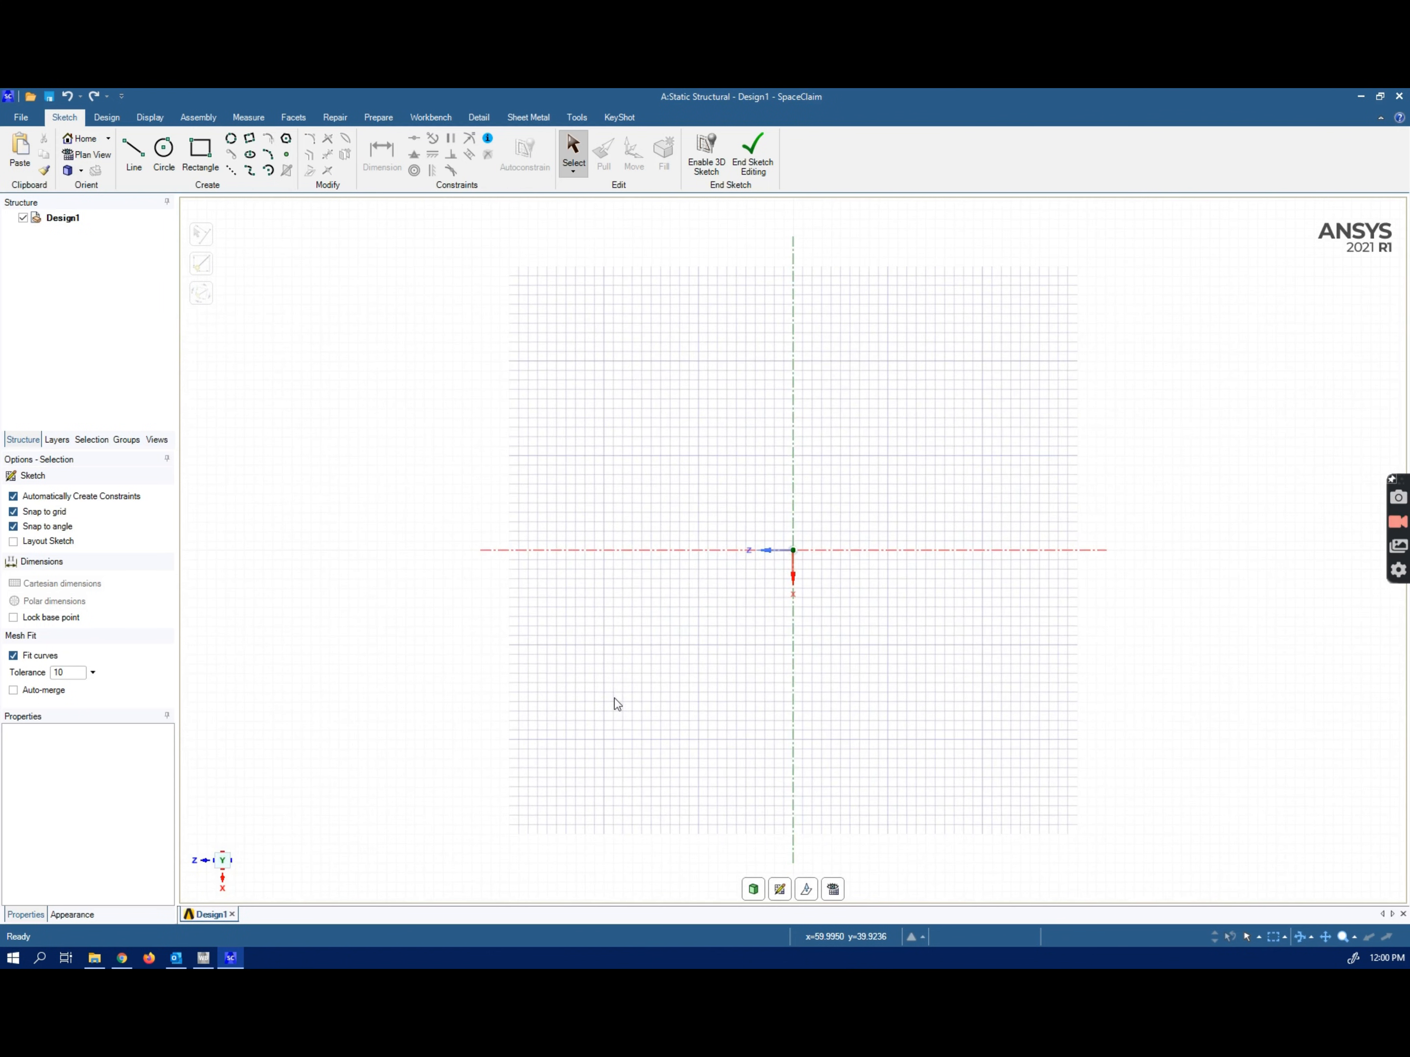
{"action": "left_click", "coordinate": [134, 154]}
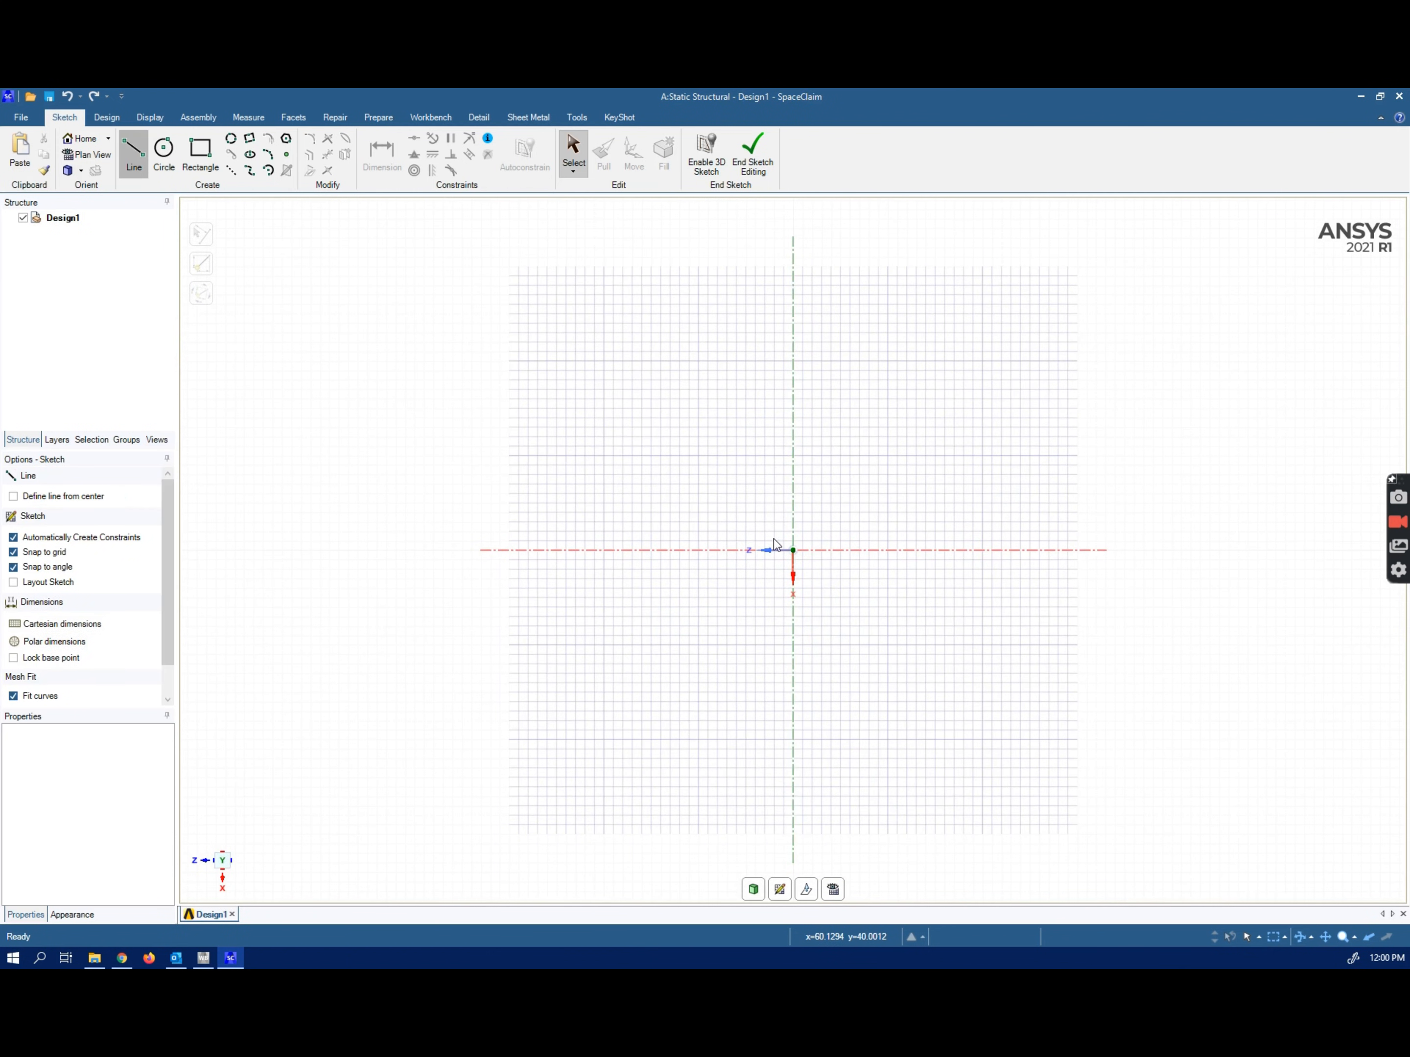
{"action": "scroll", "coordinate": [869, 570], "scroll_direction": "up", "scroll_amount": 4}
{"action": "scroll", "coordinate": [869, 570], "scroll_direction": "down", "scroll_amount": 5}
{"action": "scroll", "coordinate": [870, 568], "scroll_direction": "down", "scroll_amount": 3}
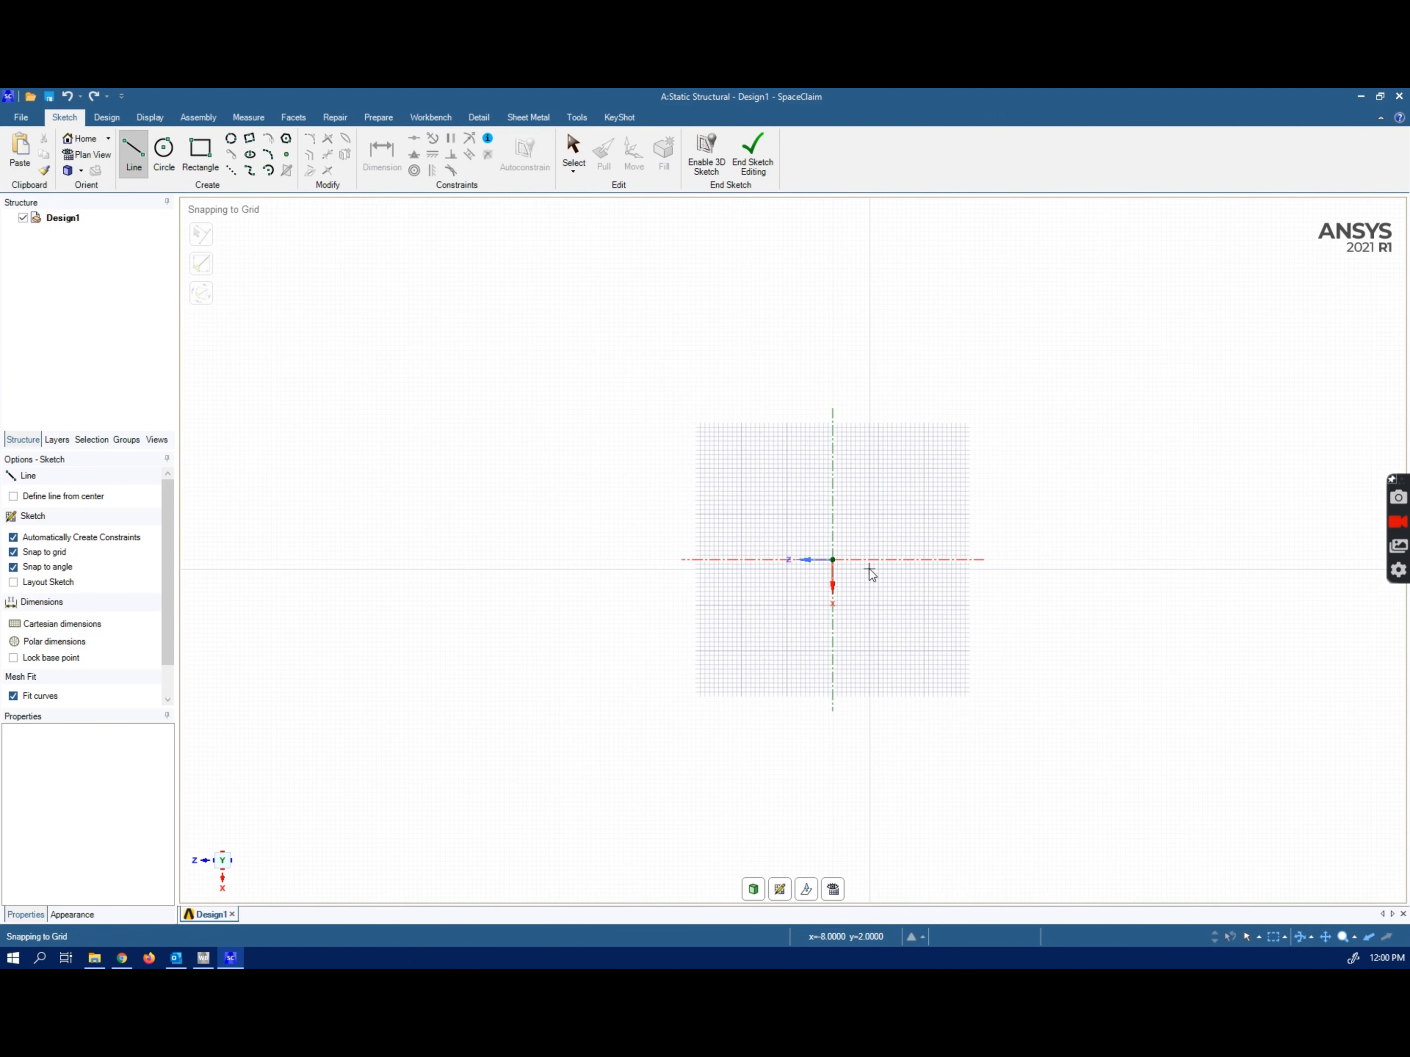
{"action": "scroll", "coordinate": [545, 577], "scroll_direction": "up", "scroll_amount": 3}
{"action": "scroll", "coordinate": [544, 577], "scroll_direction": "down", "scroll_amount": 5}
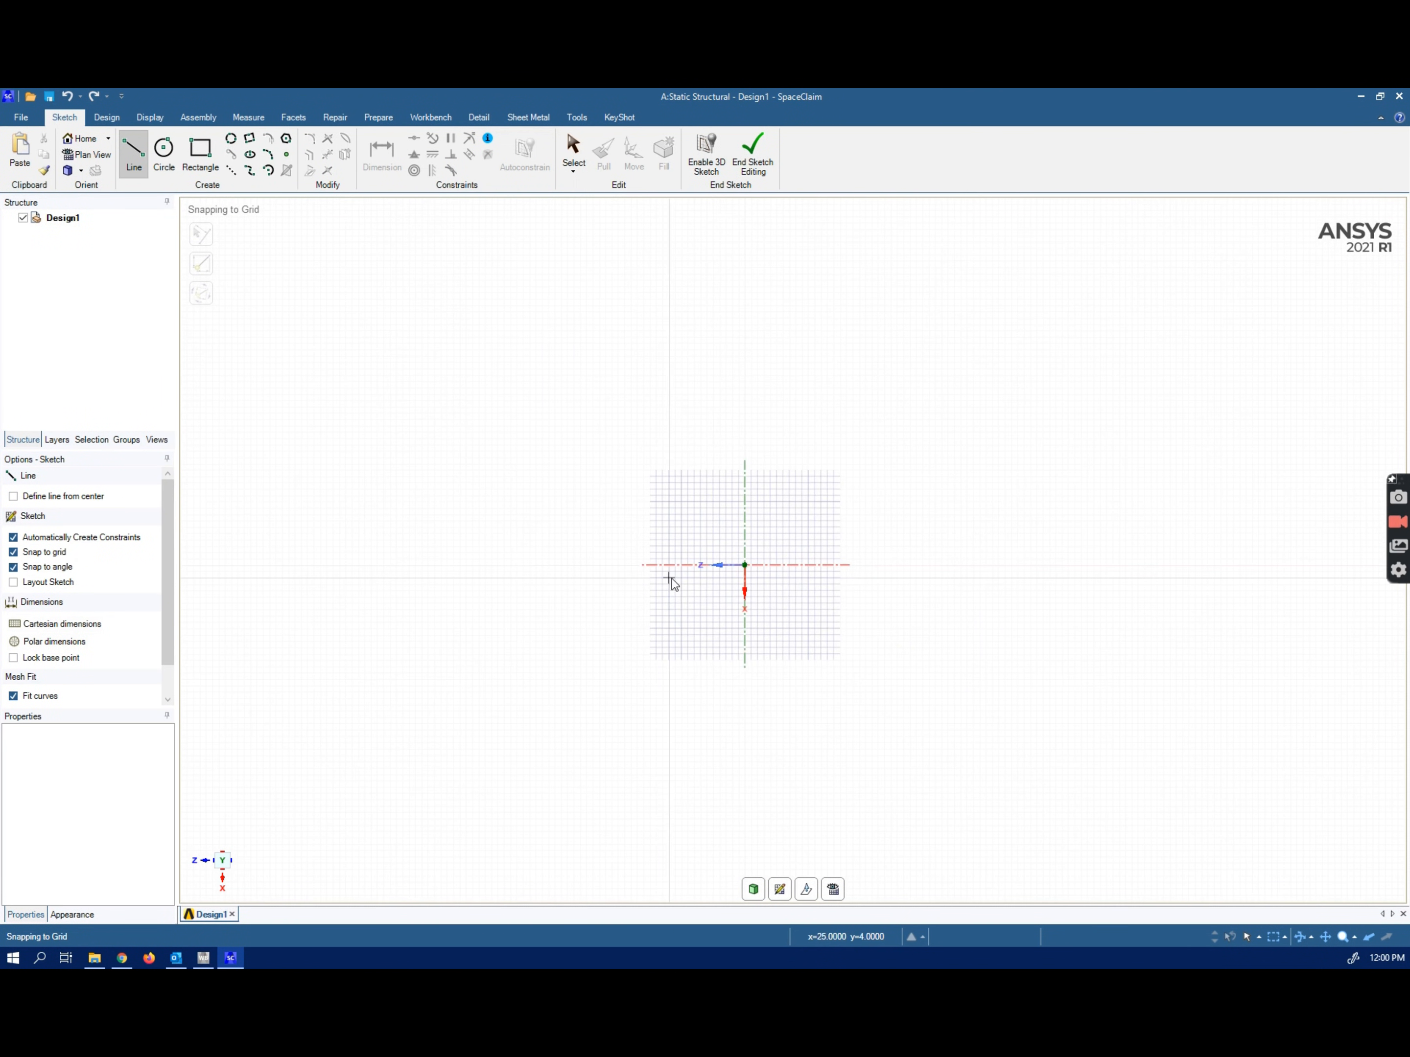
{"action": "left_click", "coordinate": [744, 565]}
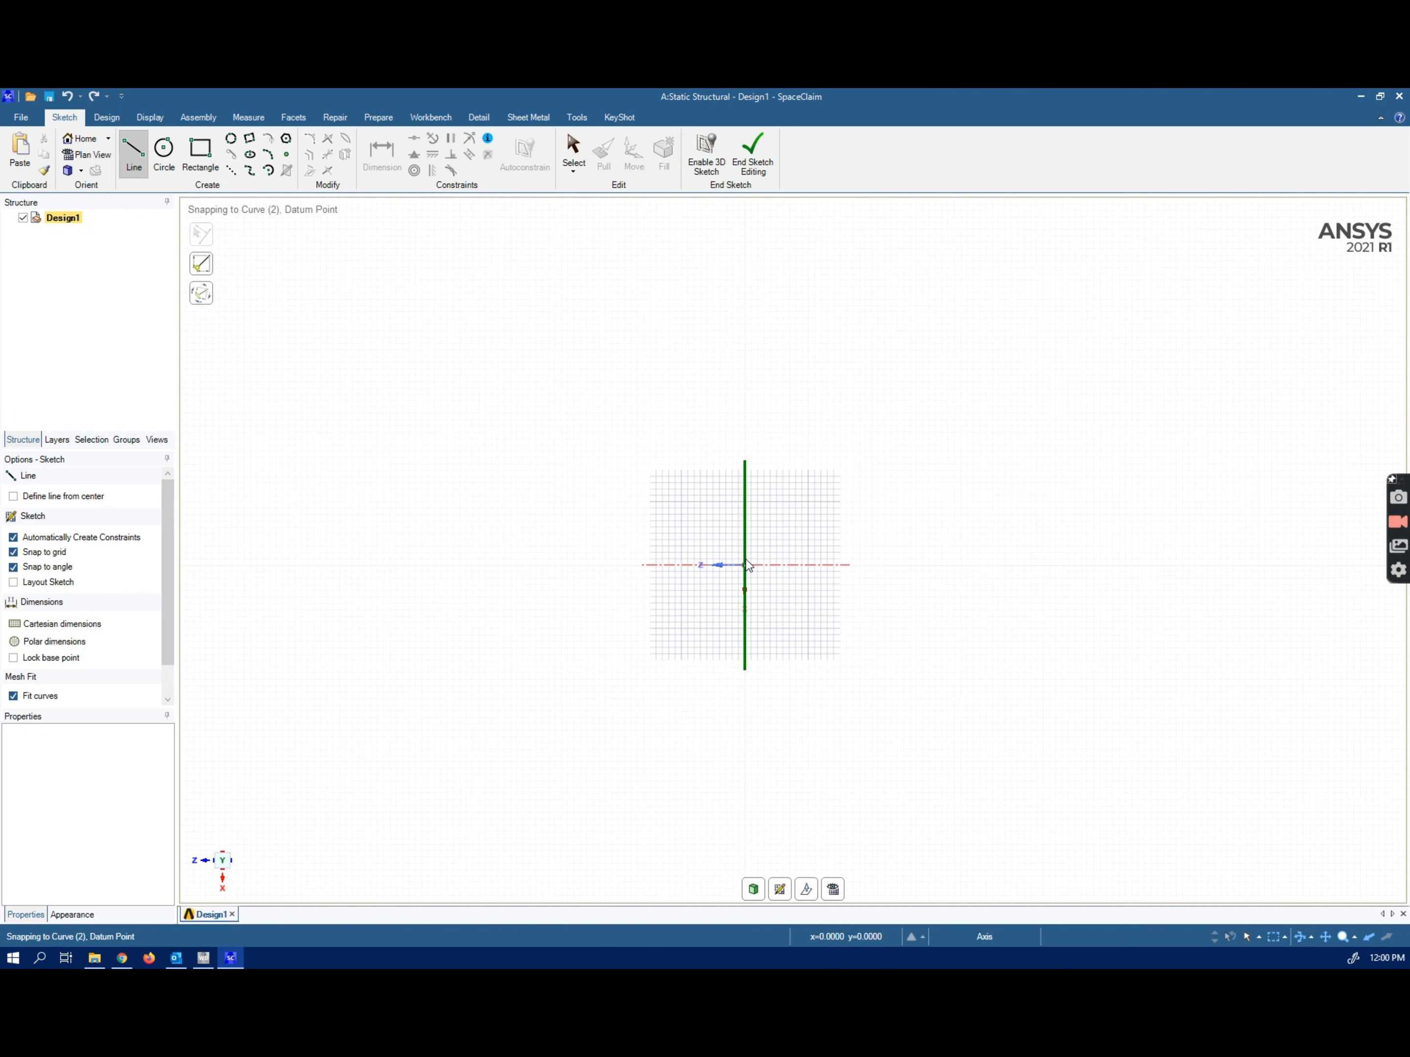
{"action": "left_click", "coordinate": [744, 548]}
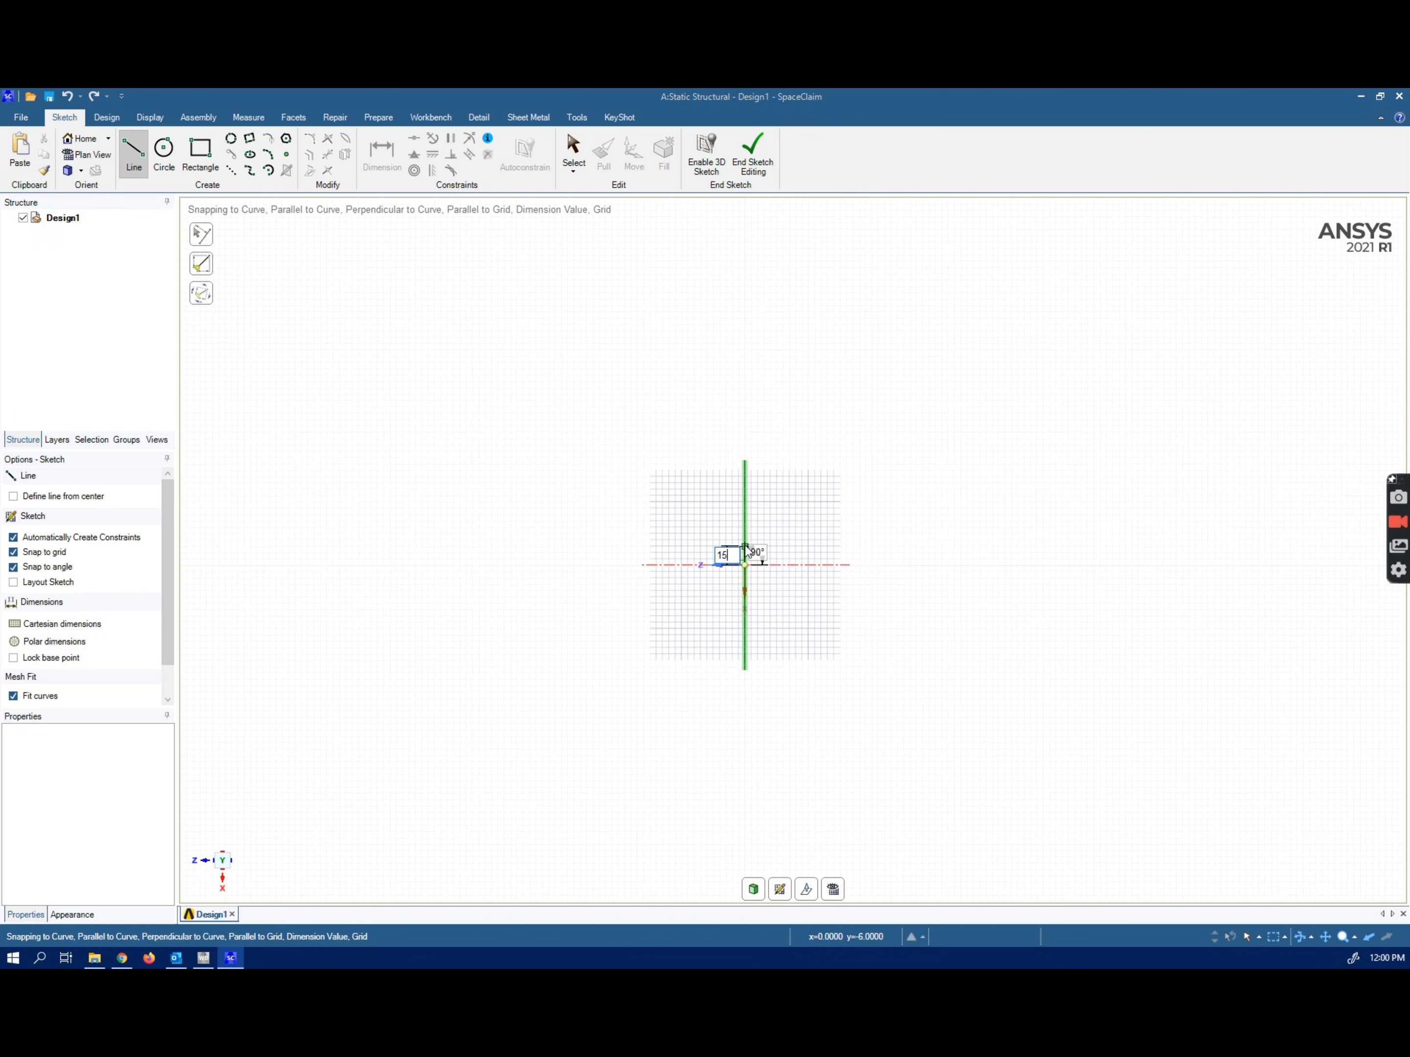
{"action": "left_click", "coordinate": [839, 519]}
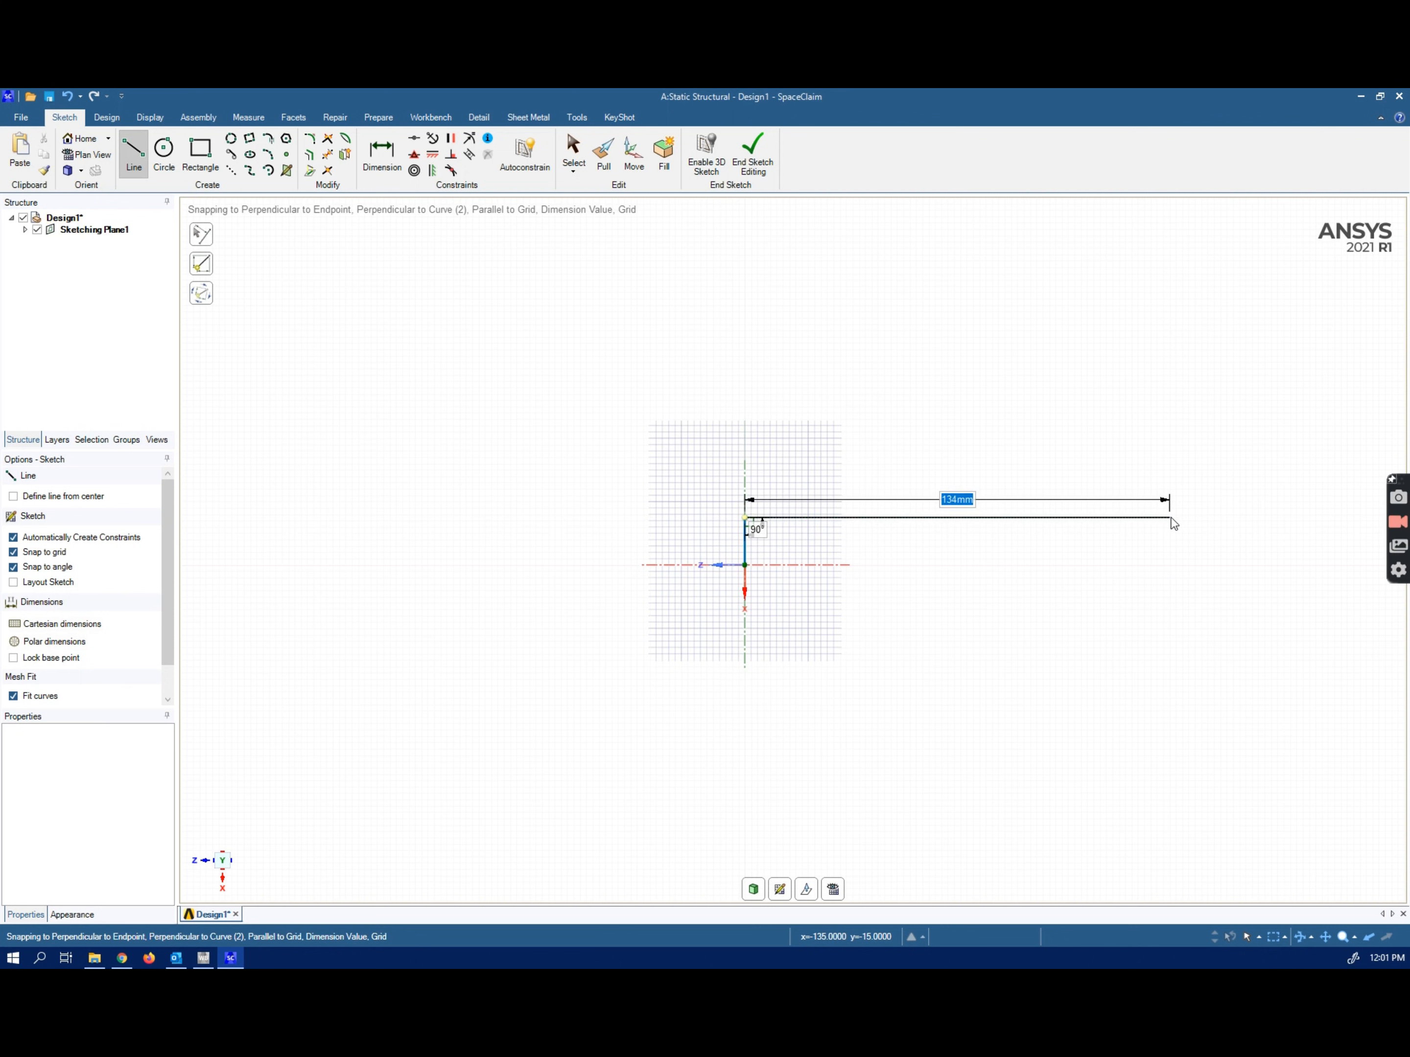
{"action": "left_click", "coordinate": [997, 518]}
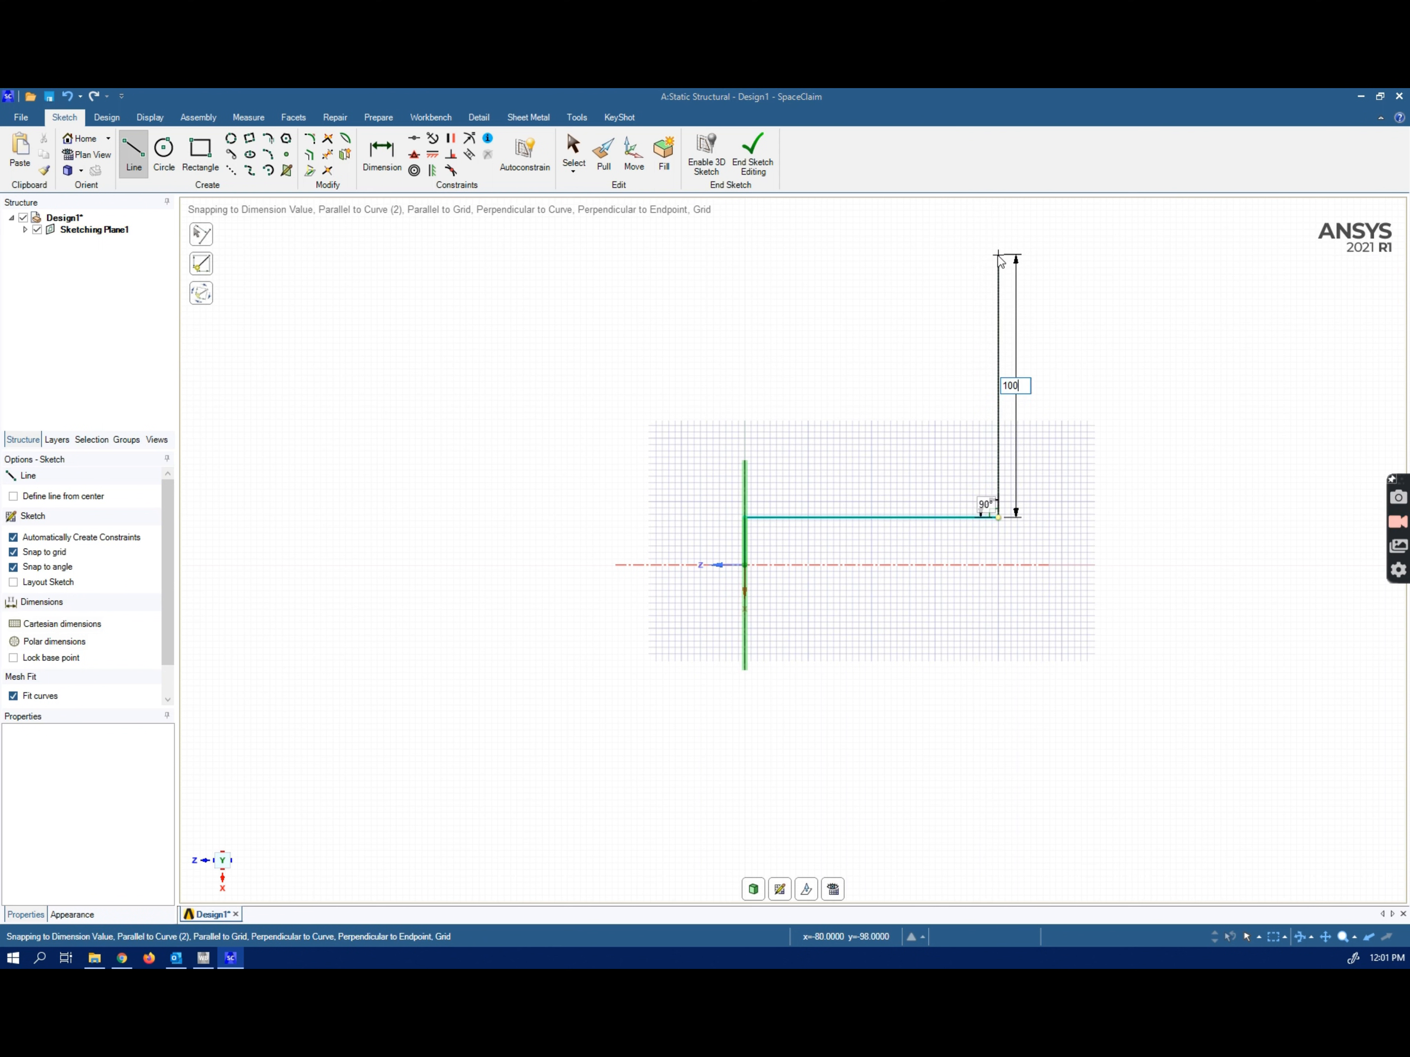
{"action": "left_click", "coordinate": [999, 255]}
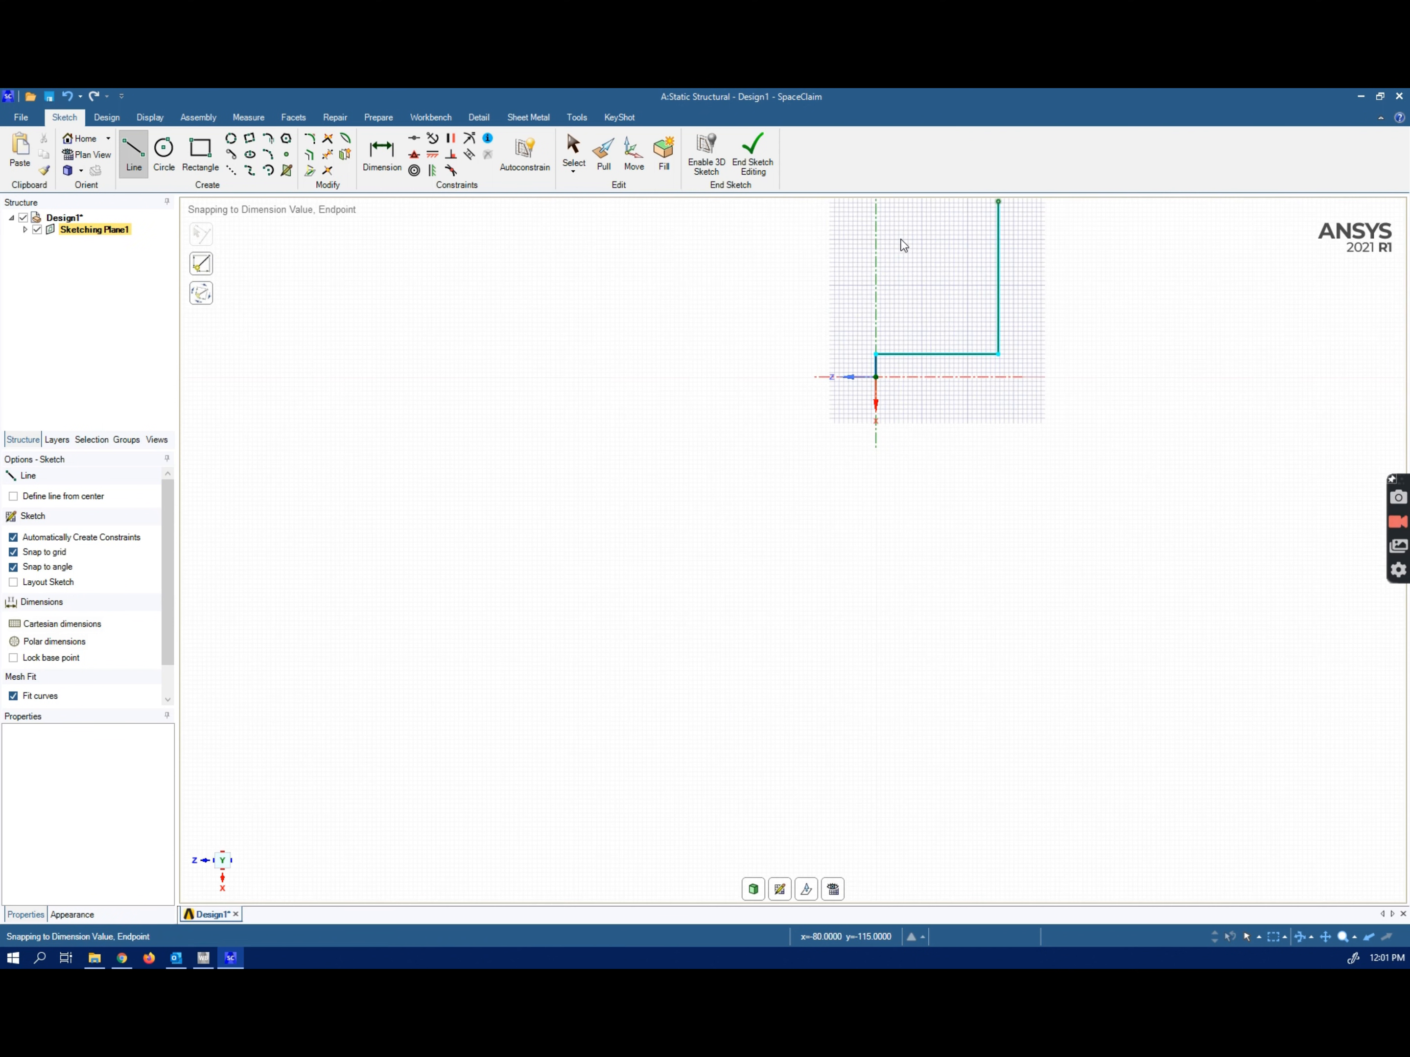
Step: Continue the outer profile with perpendicular lines of 120 mm, 100 mm back down, 80 mm outward, and 15 mm ending on the Z axis
{"action": "scroll", "coordinate": [268, 544], "scroll_direction": "down", "scroll_amount": 4}
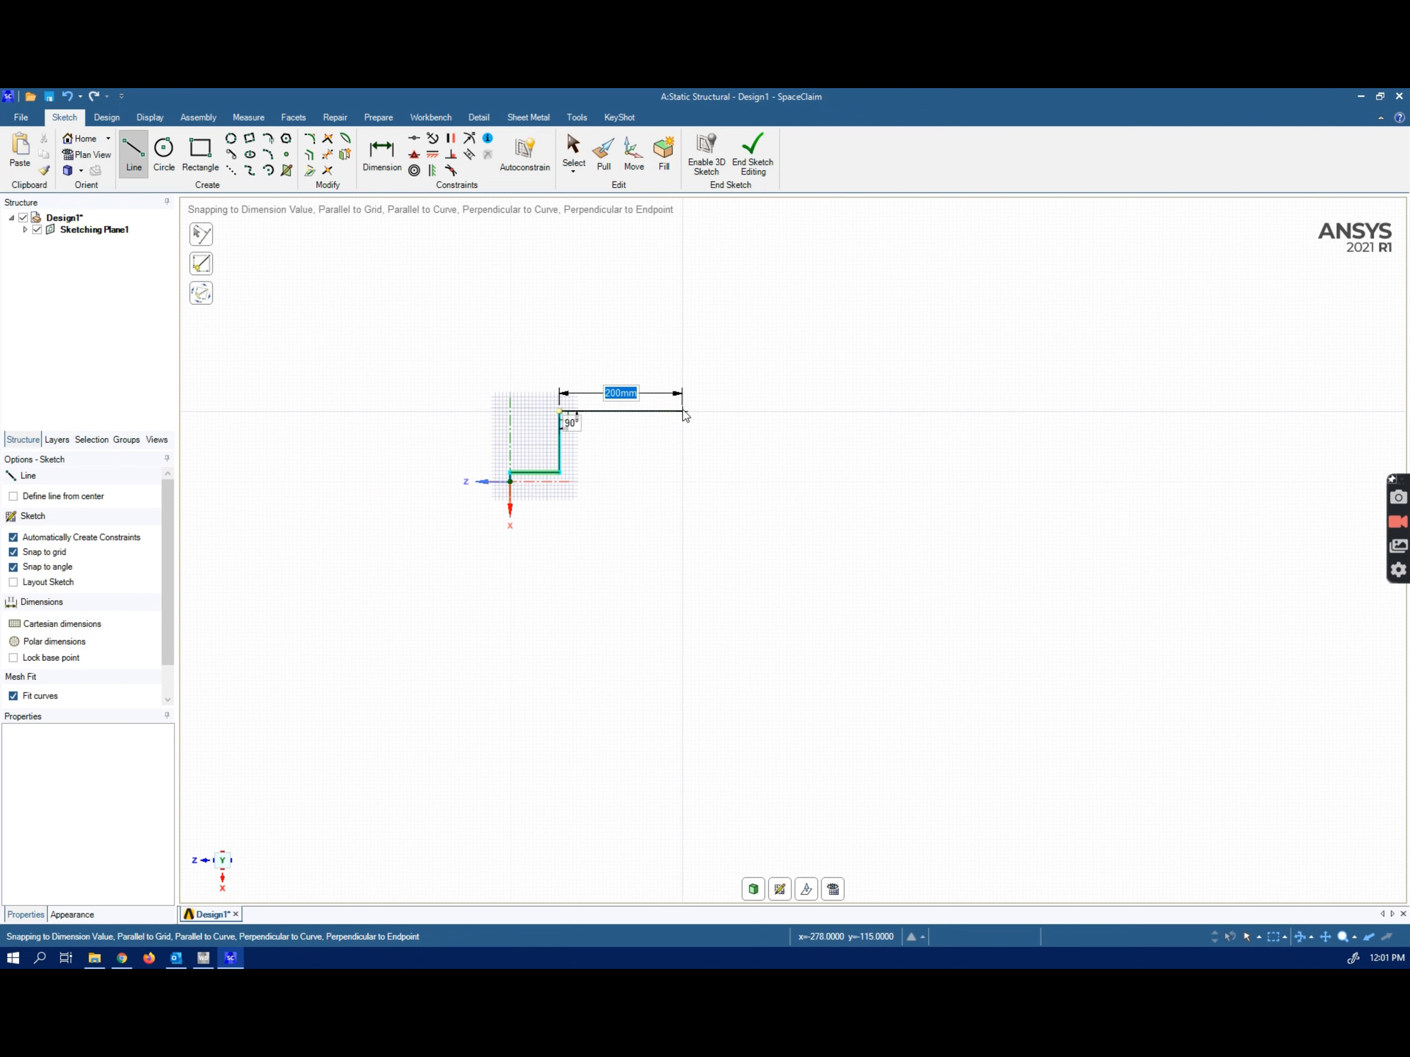
{"action": "type", "text": "120"}
{"action": "key", "text": "Return"}
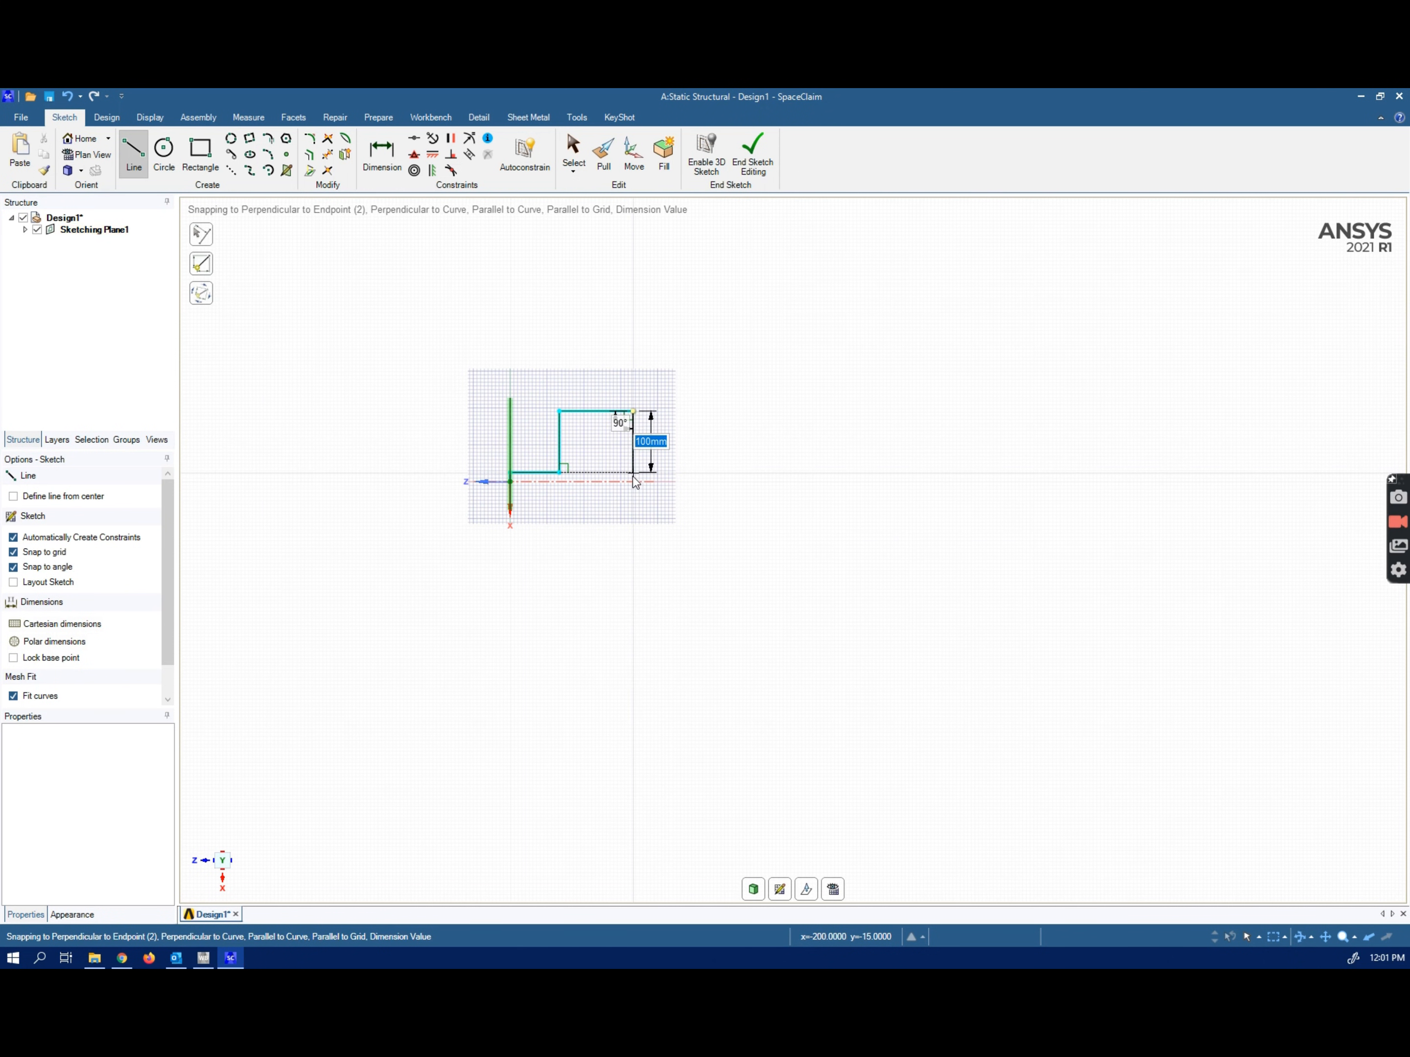
{"action": "left_click", "coordinate": [633, 477]}
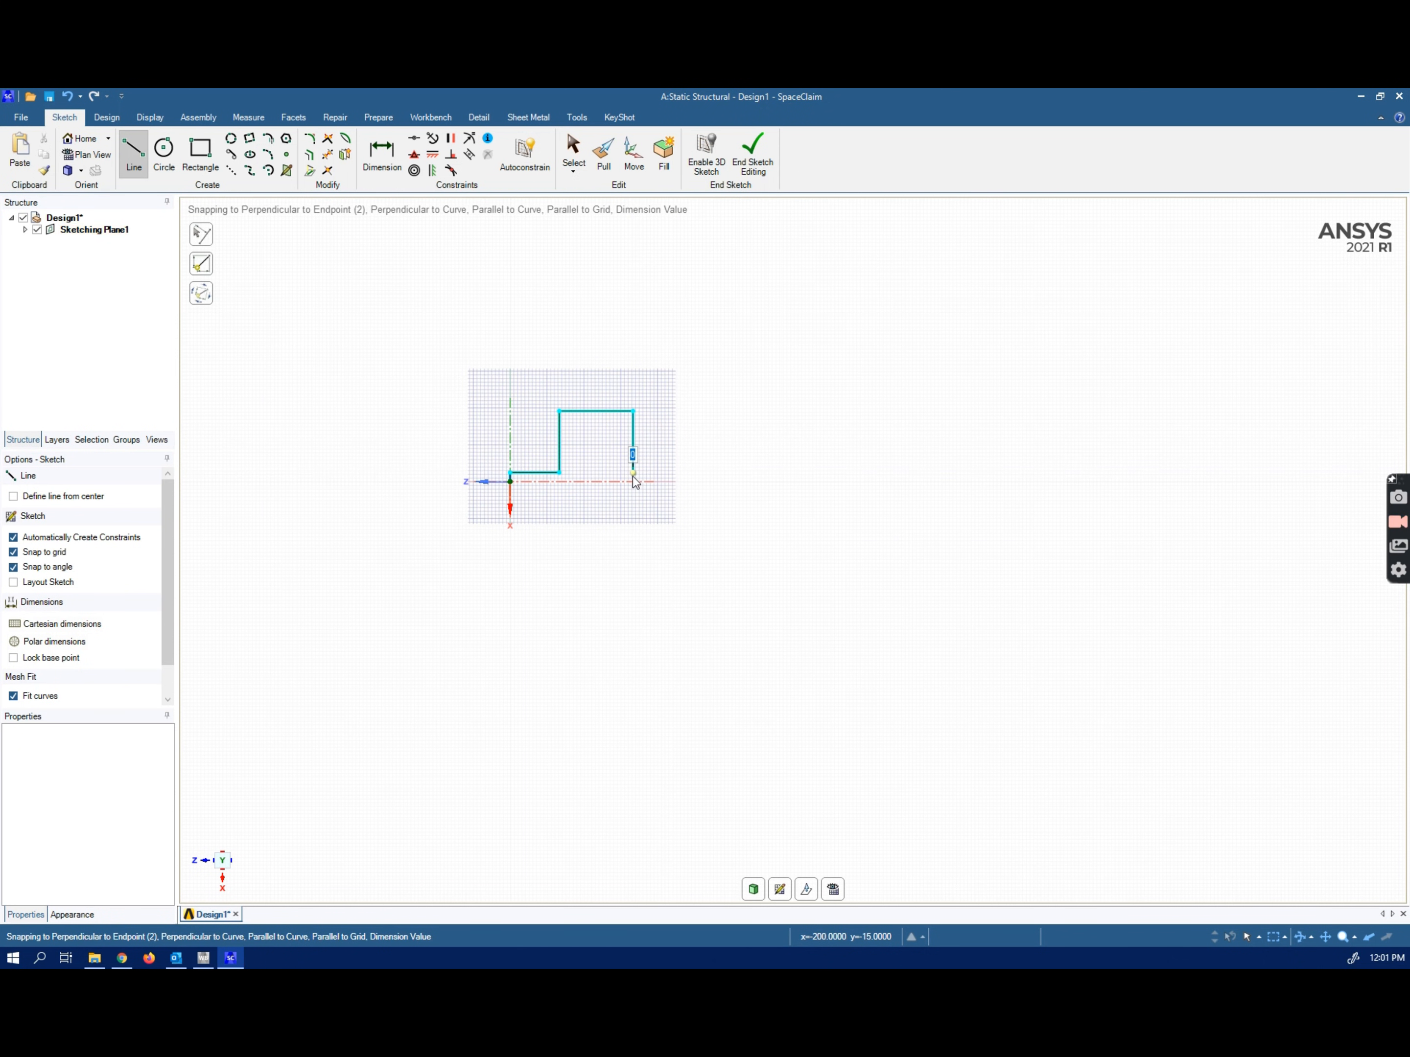
{"action": "left_click", "coordinate": [681, 474]}
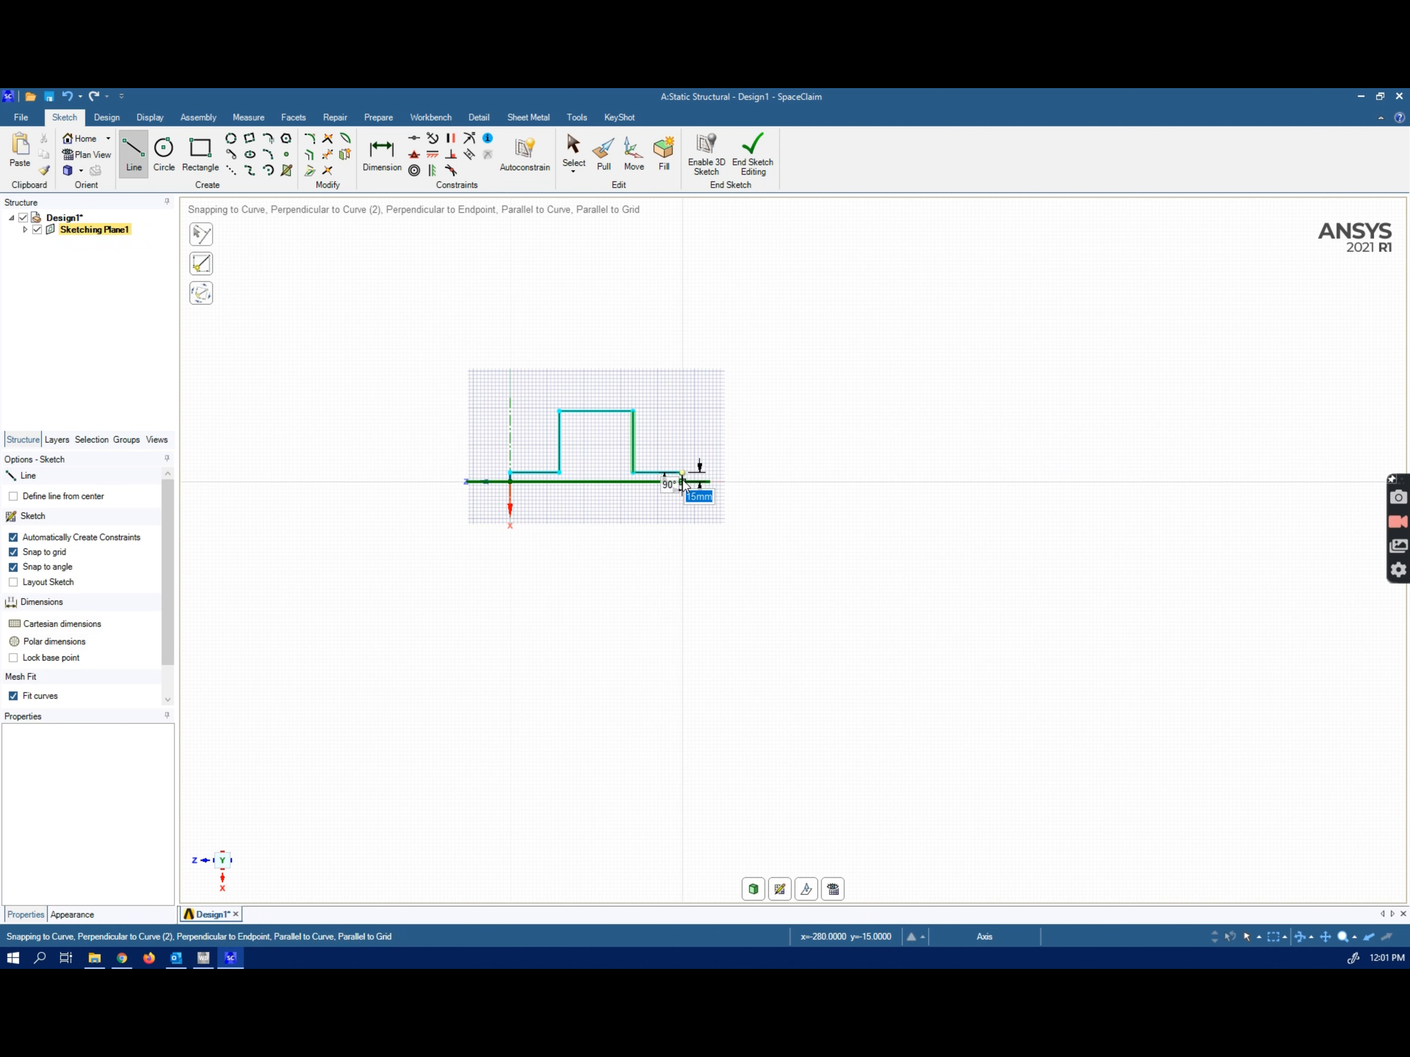
{"action": "left_click", "coordinate": [684, 481]}
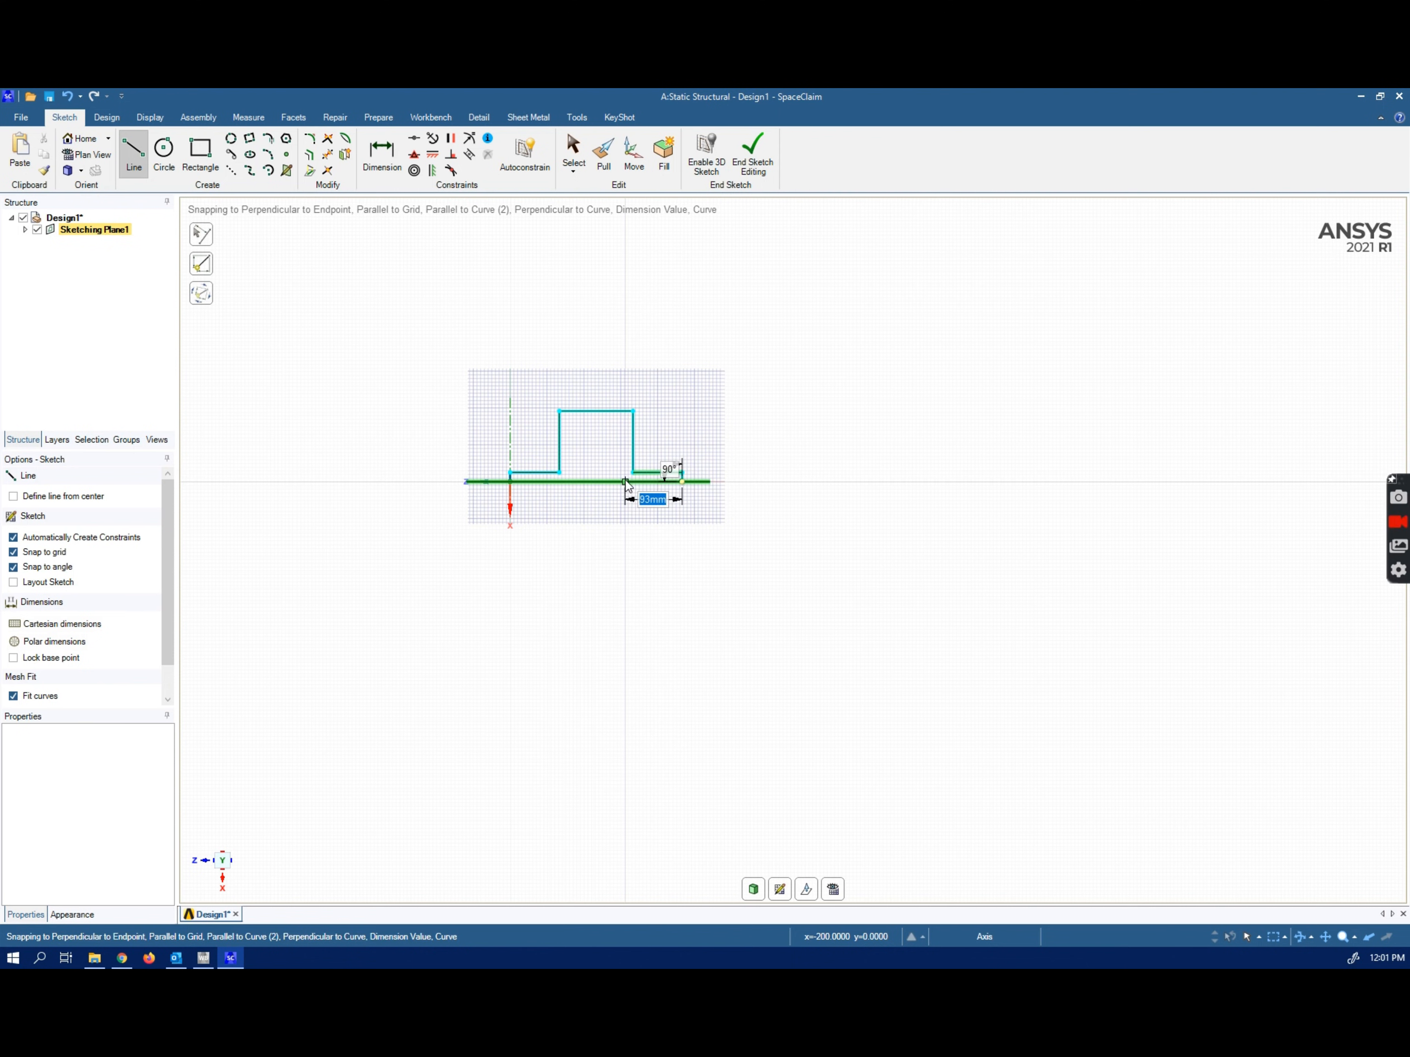
{"action": "scroll", "coordinate": [626, 484], "scroll_direction": "up", "scroll_amount": 5}
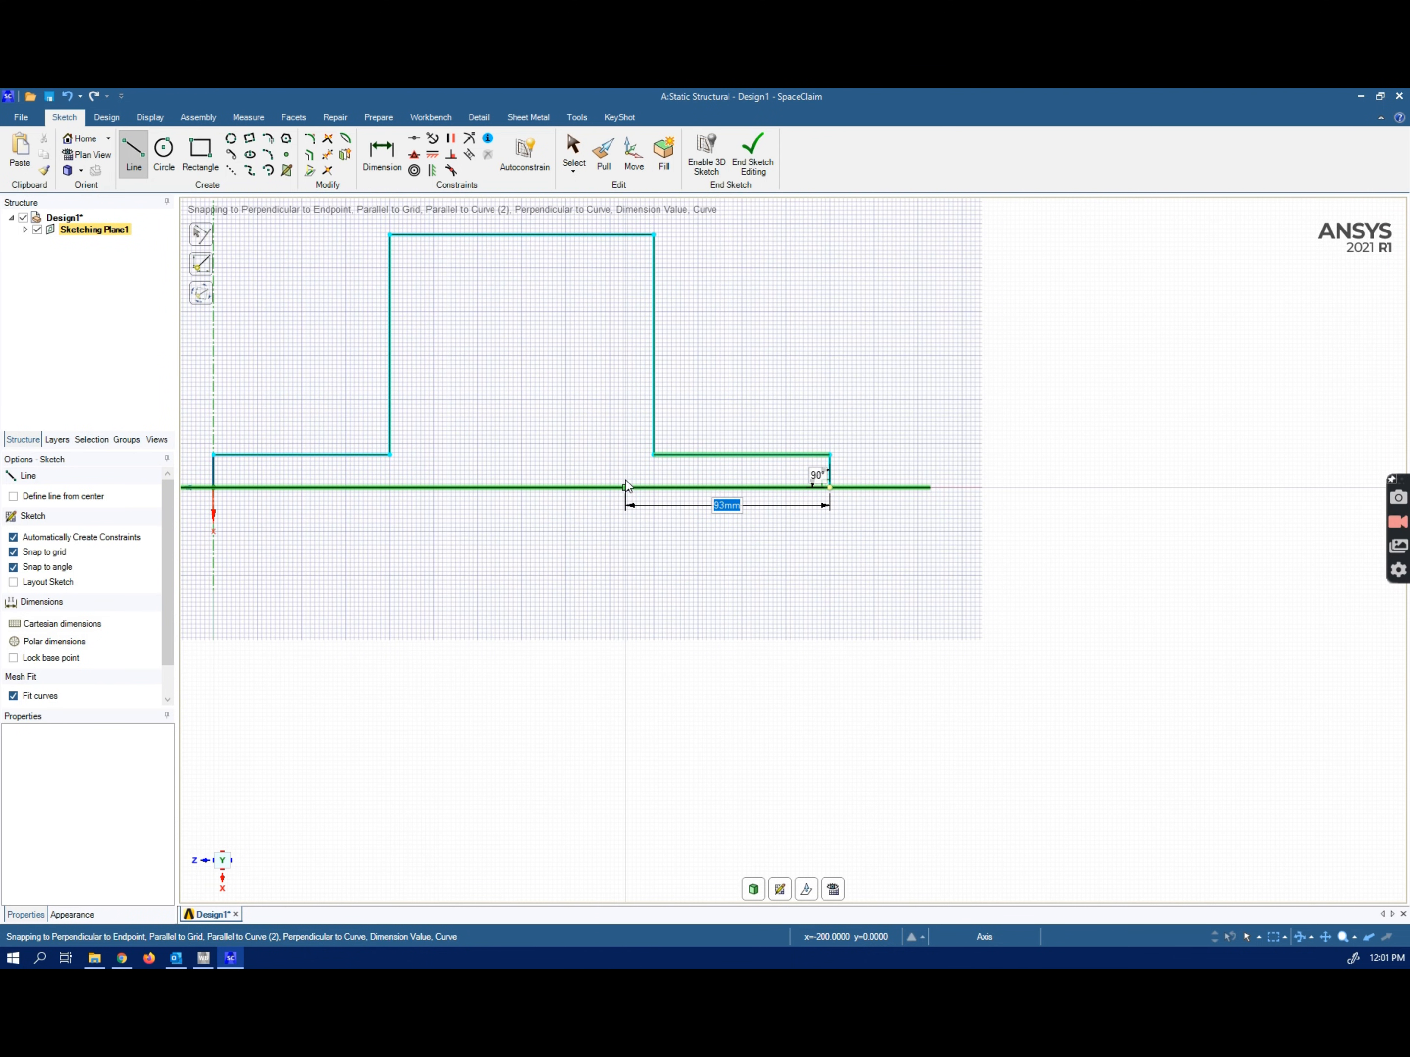
{"action": "left_click", "coordinate": [621, 478]}
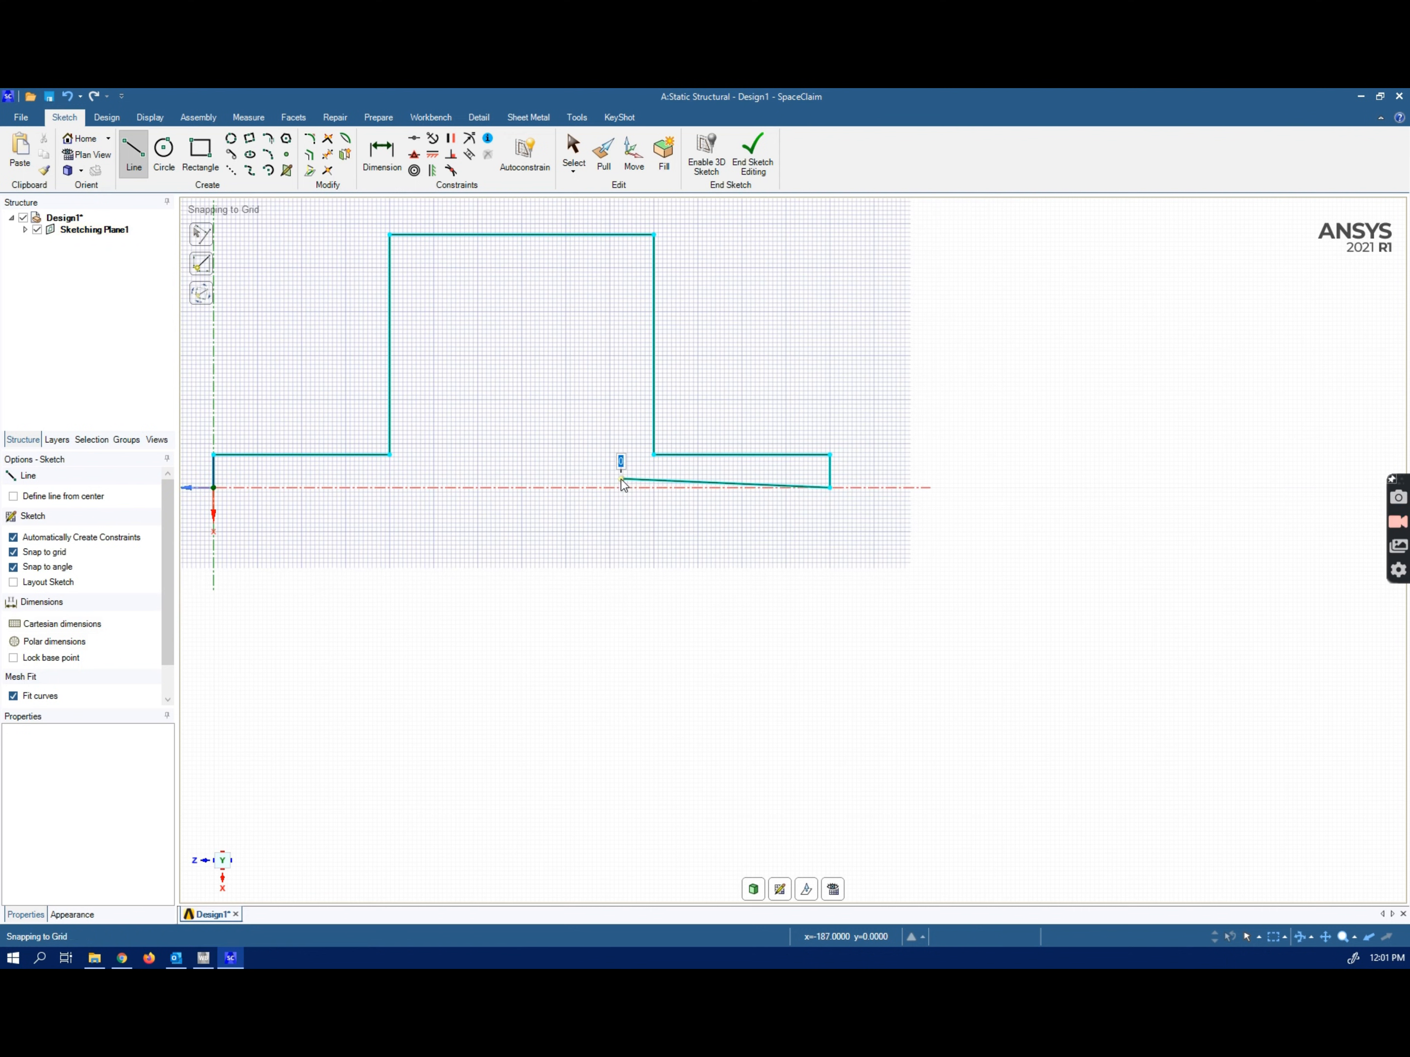
{"action": "key", "text": "Escape"}
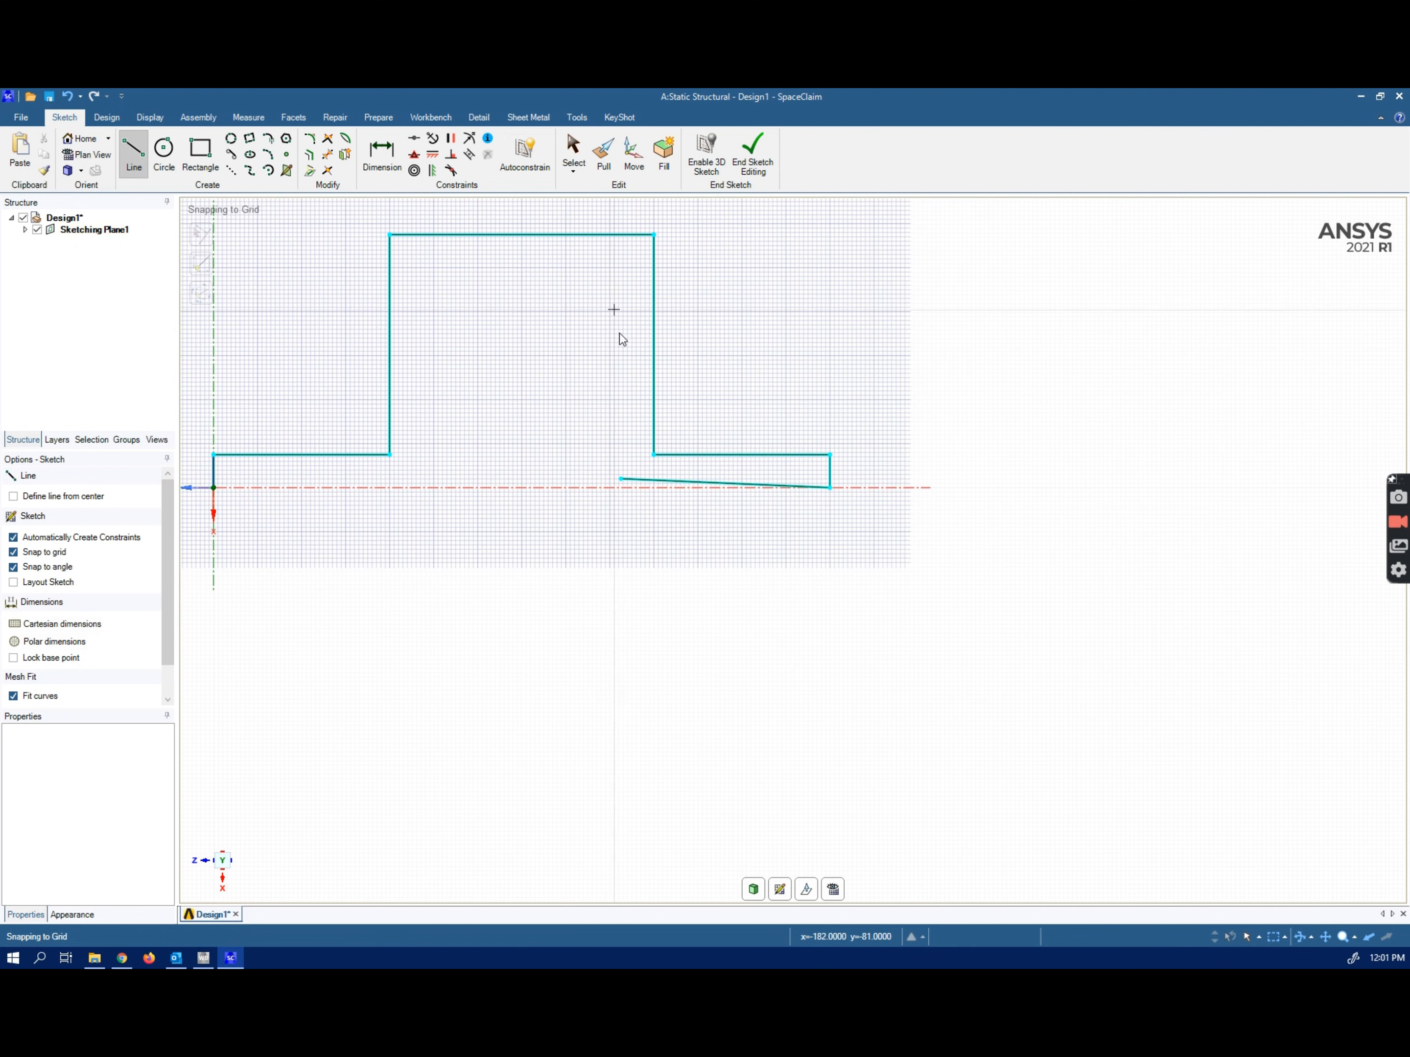
{"action": "left_click", "coordinate": [636, 479]}
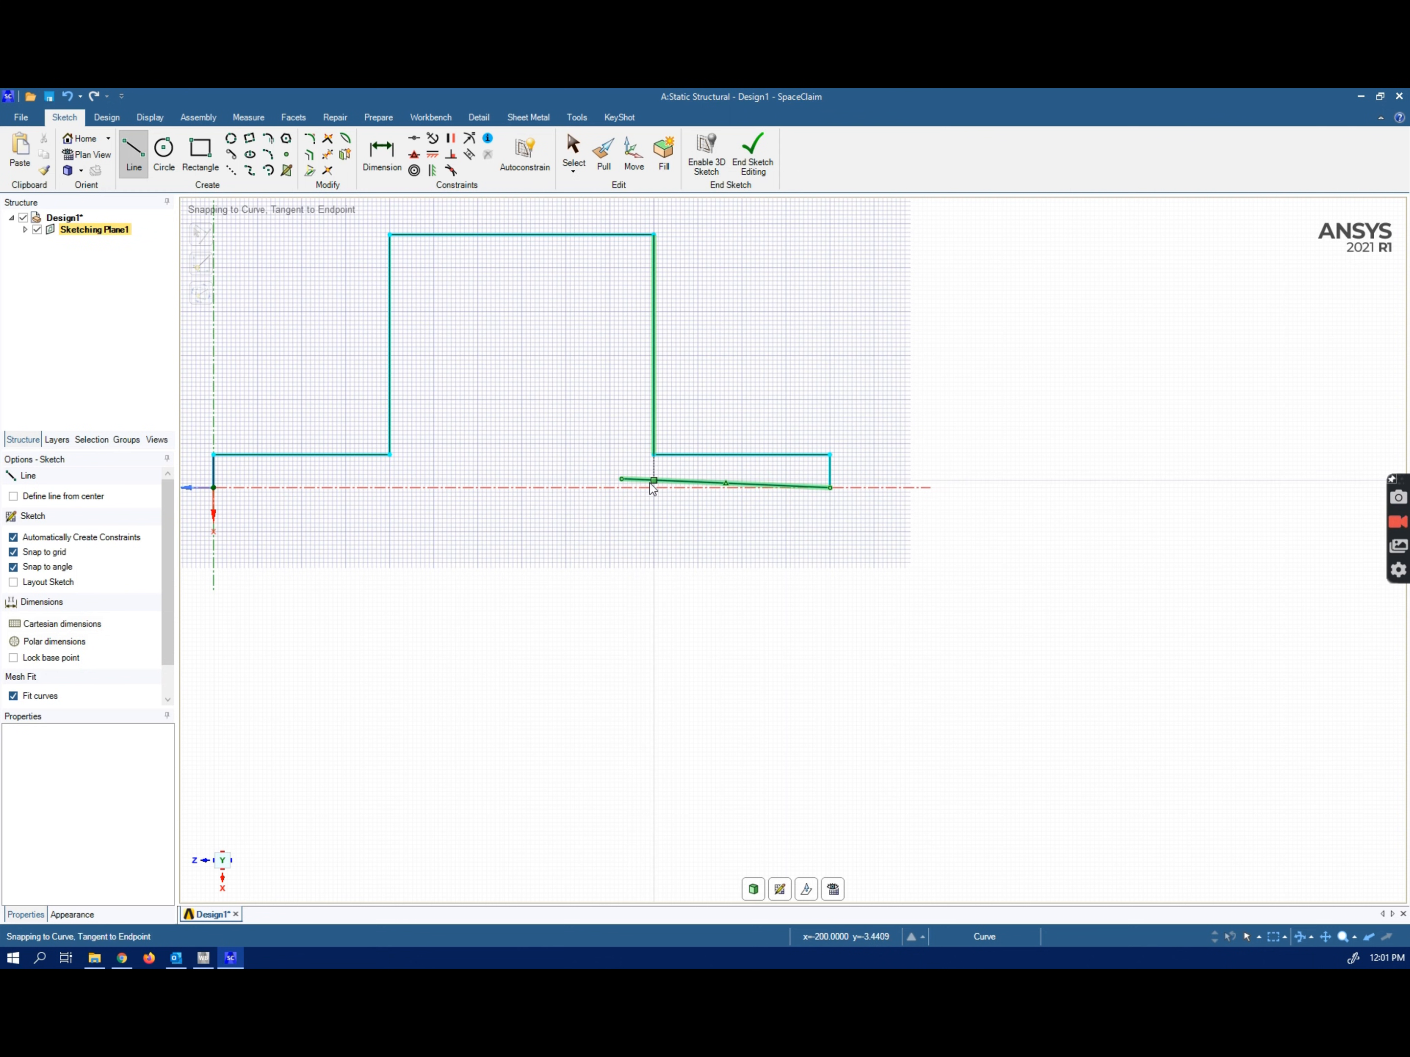
{"action": "key", "text": "Escape"}
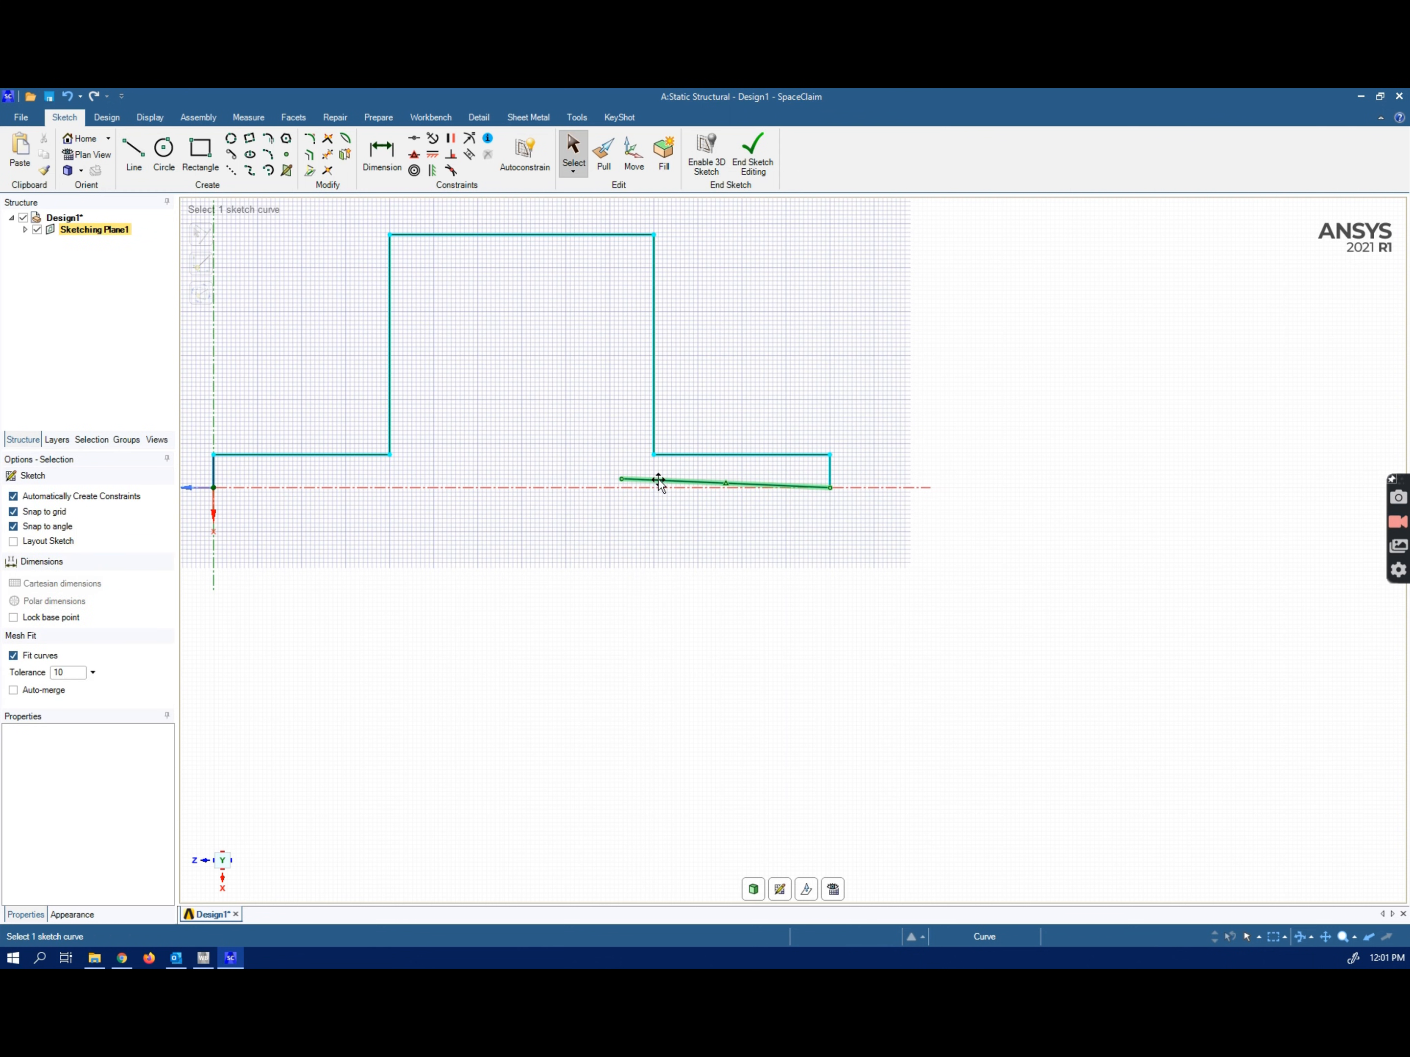
{"action": "left_click", "coordinate": [659, 480]}
{"action": "key", "text": "Delete"}
Step: Close the profile with inner lines from its far end: 95 mm along the axis, 100 mm up, 90 mm across, 100 mm down, ending at the origin
{"action": "key", "text": "l"}
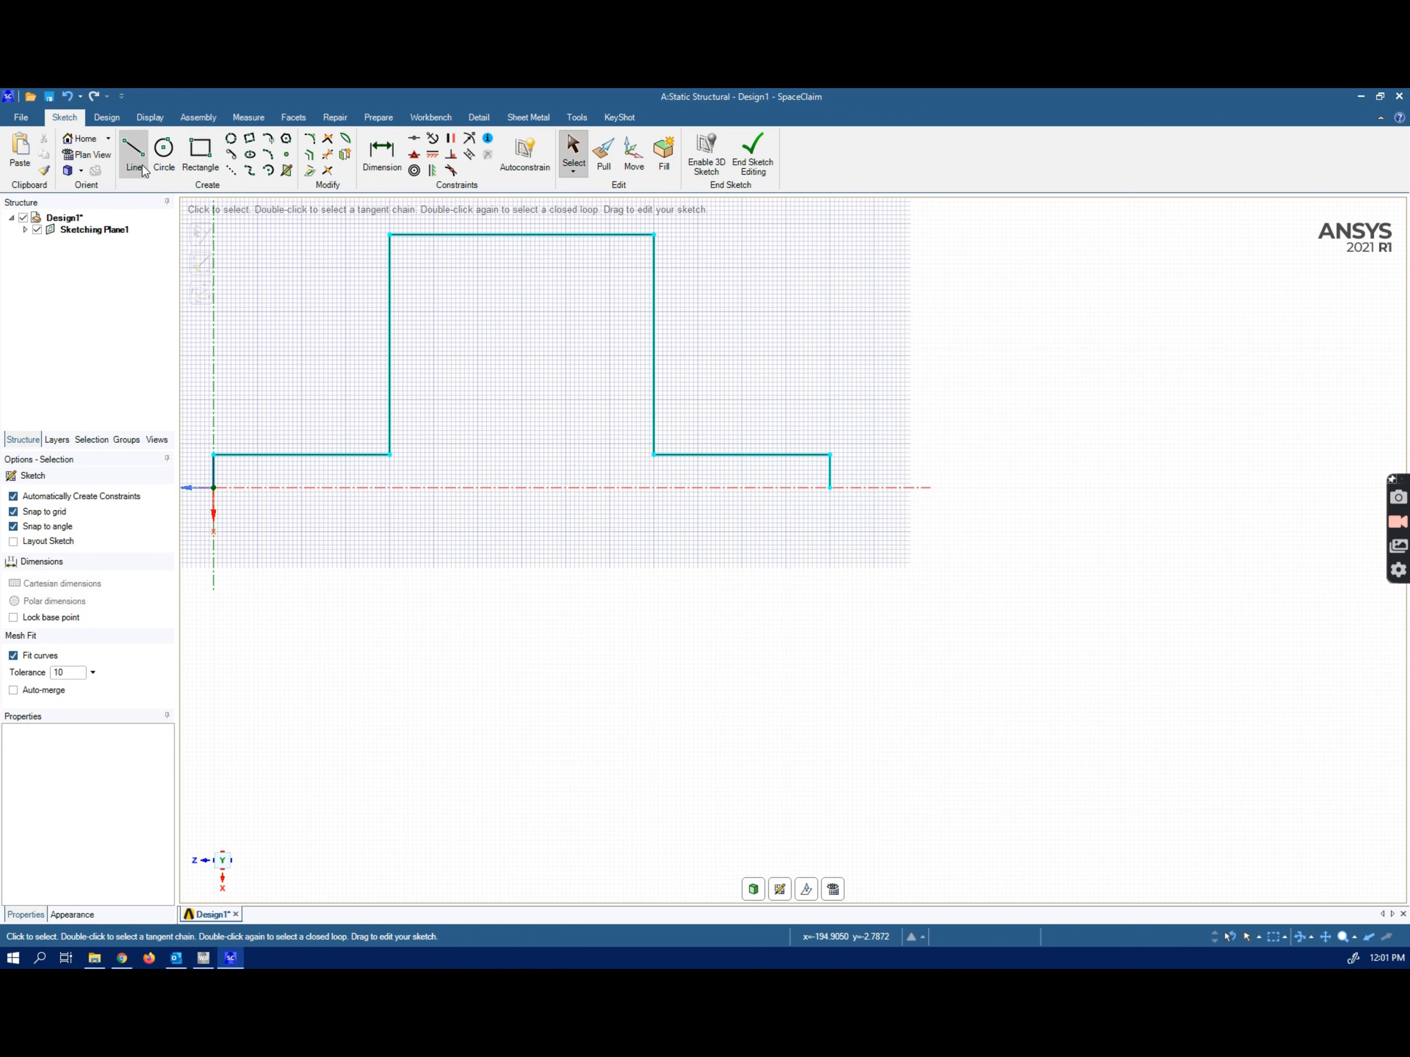
{"action": "left_click", "coordinate": [829, 488]}
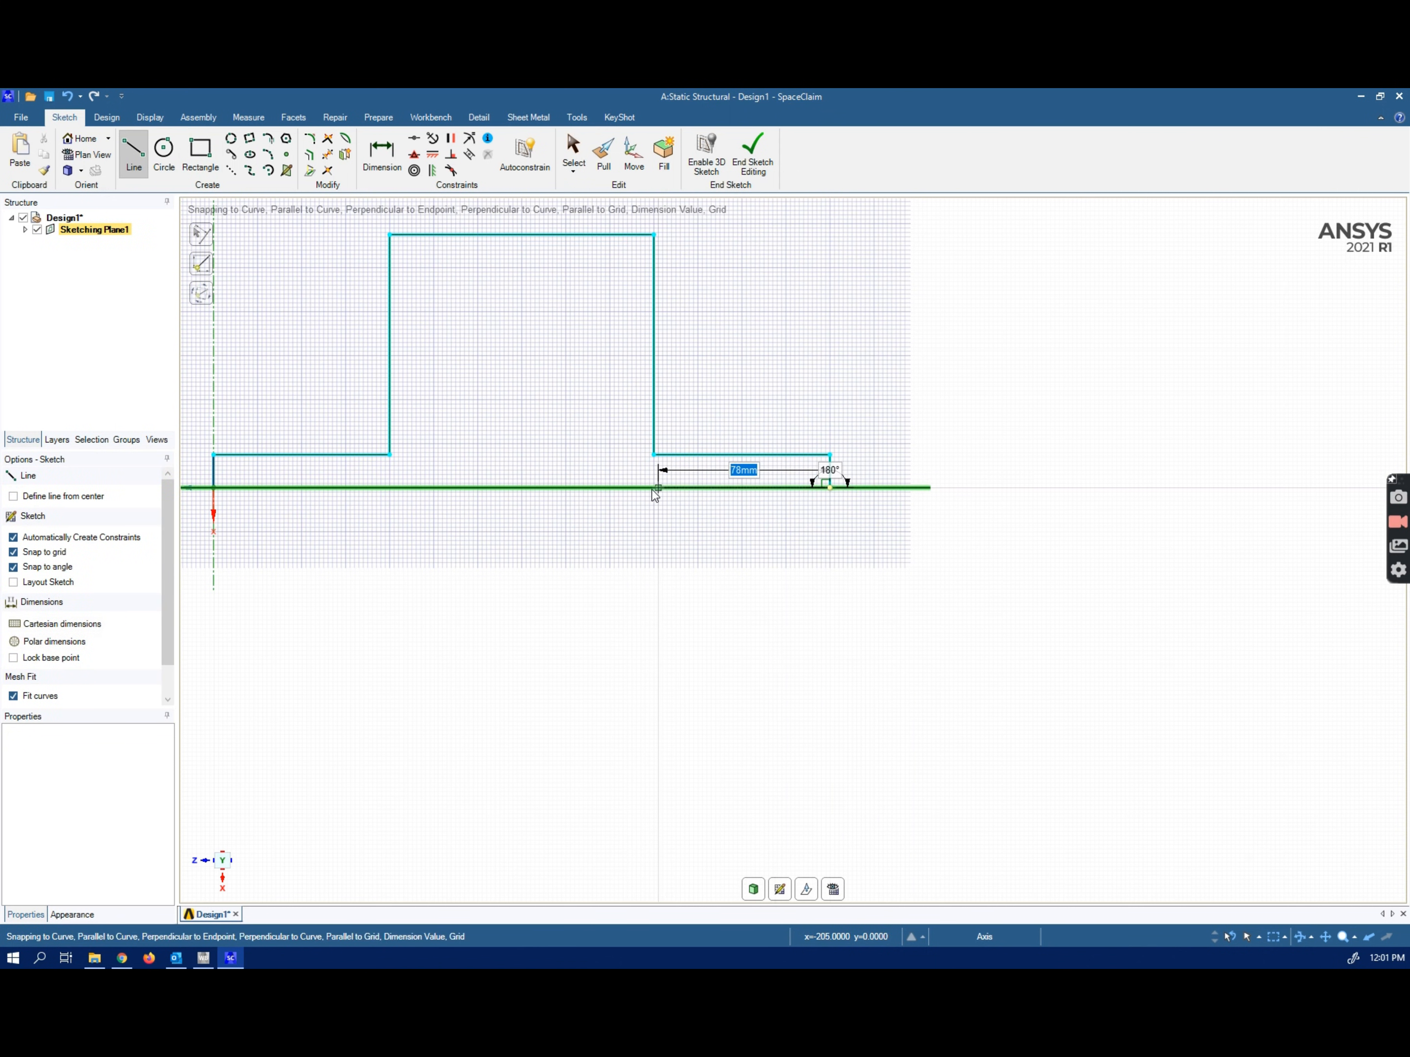
{"action": "left_click", "coordinate": [620, 490]}
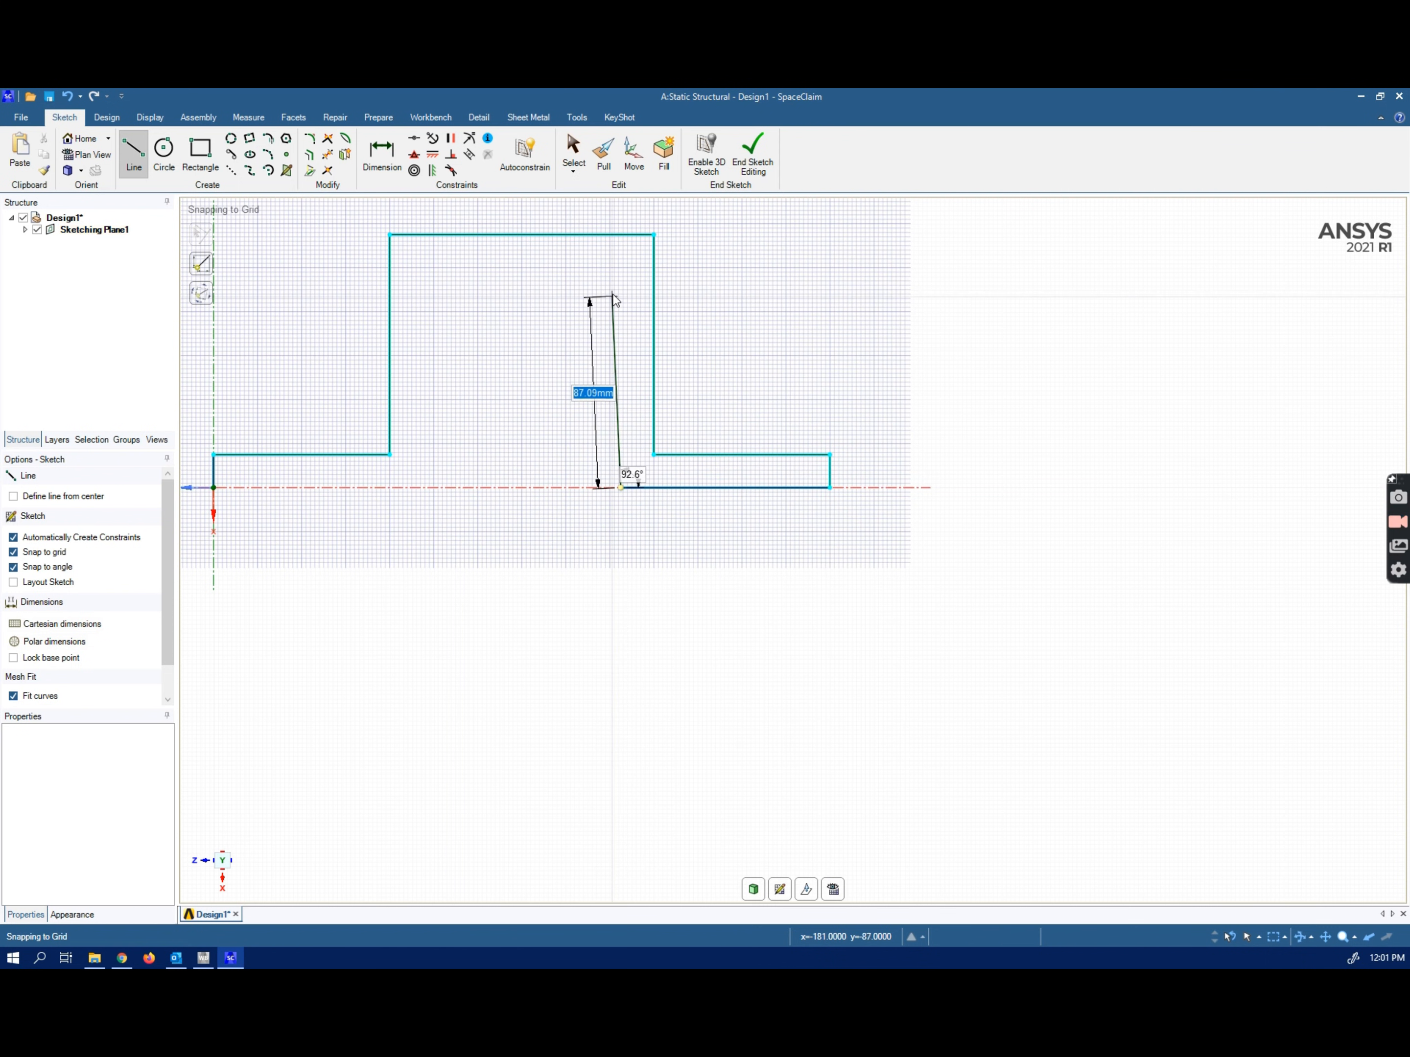
{"action": "left_click", "coordinate": [626, 268]}
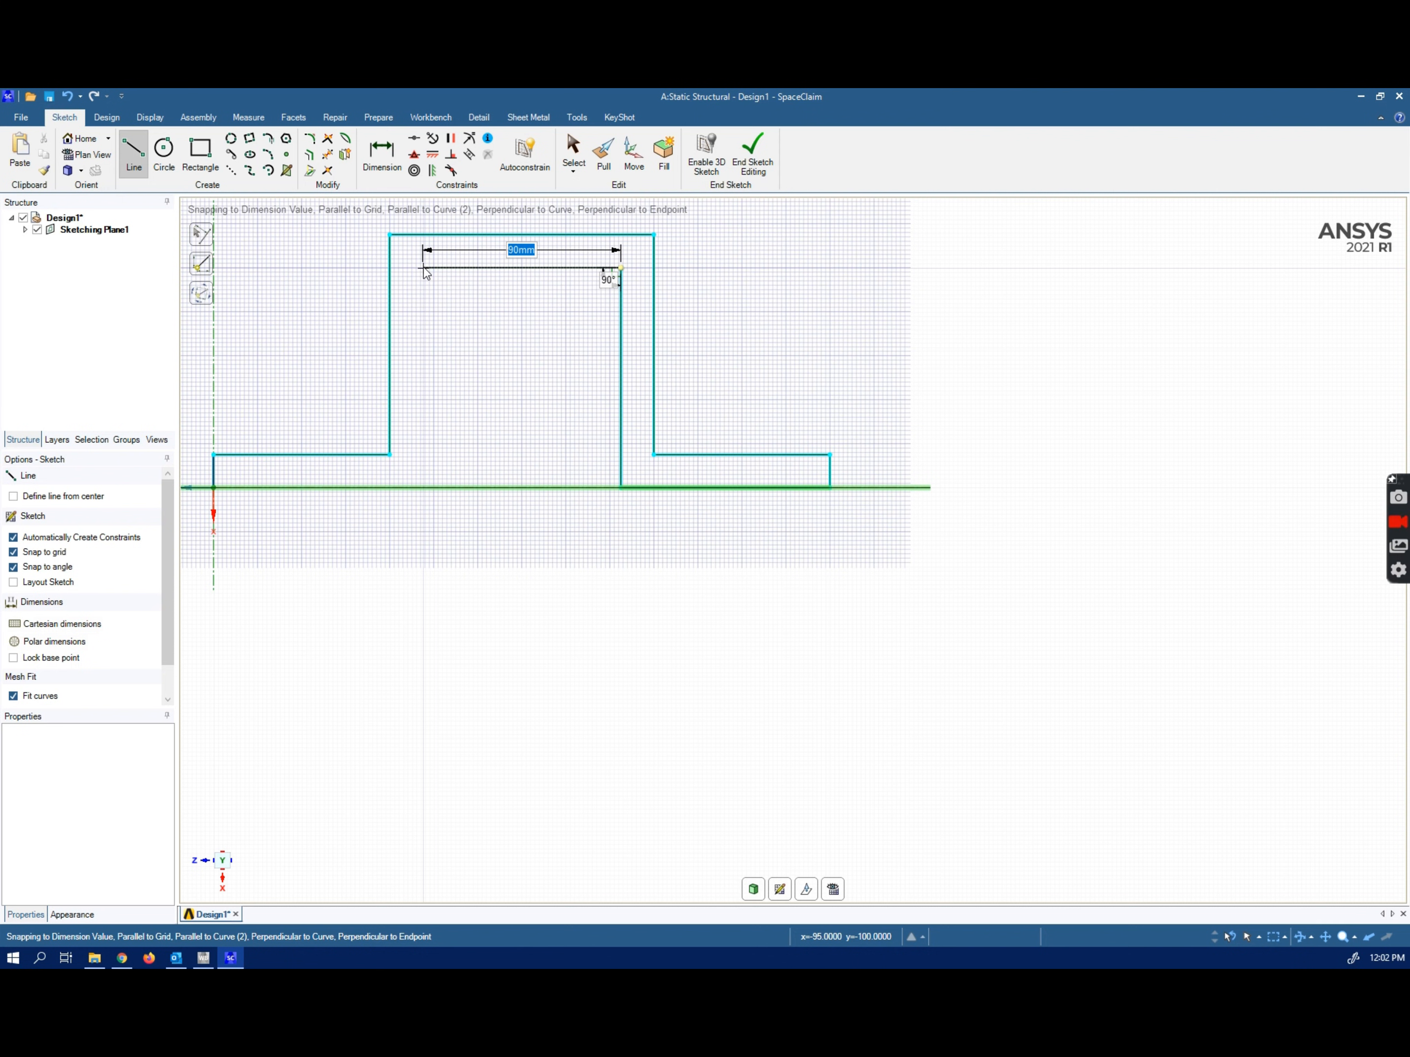
{"action": "left_click", "coordinate": [423, 268]}
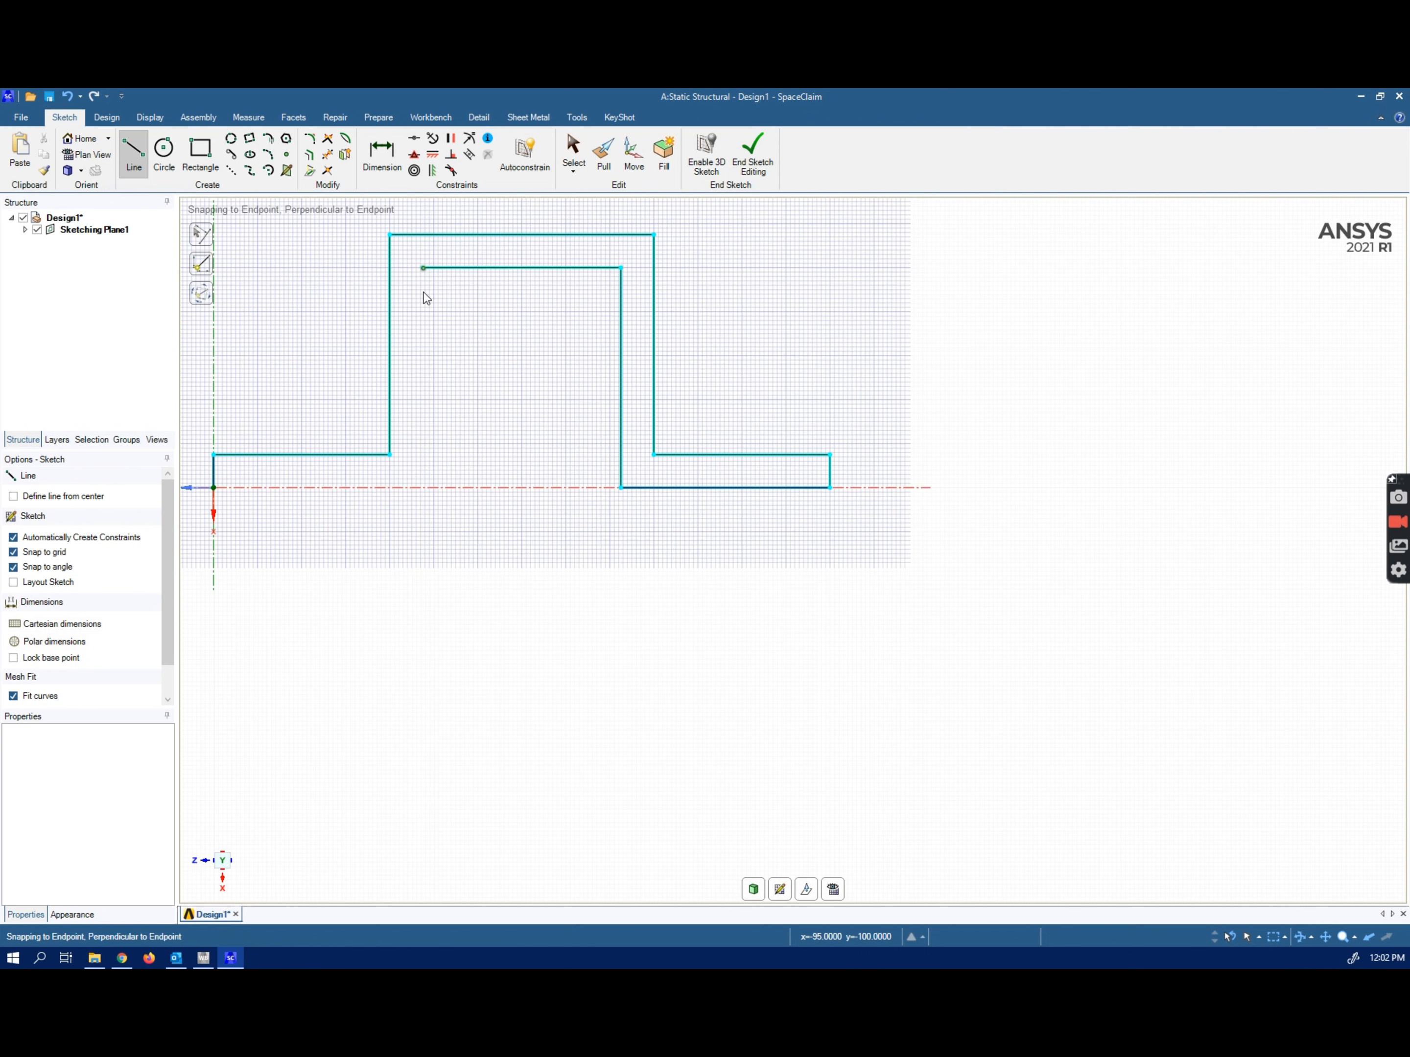
{"action": "left_click", "coordinate": [420, 487]}
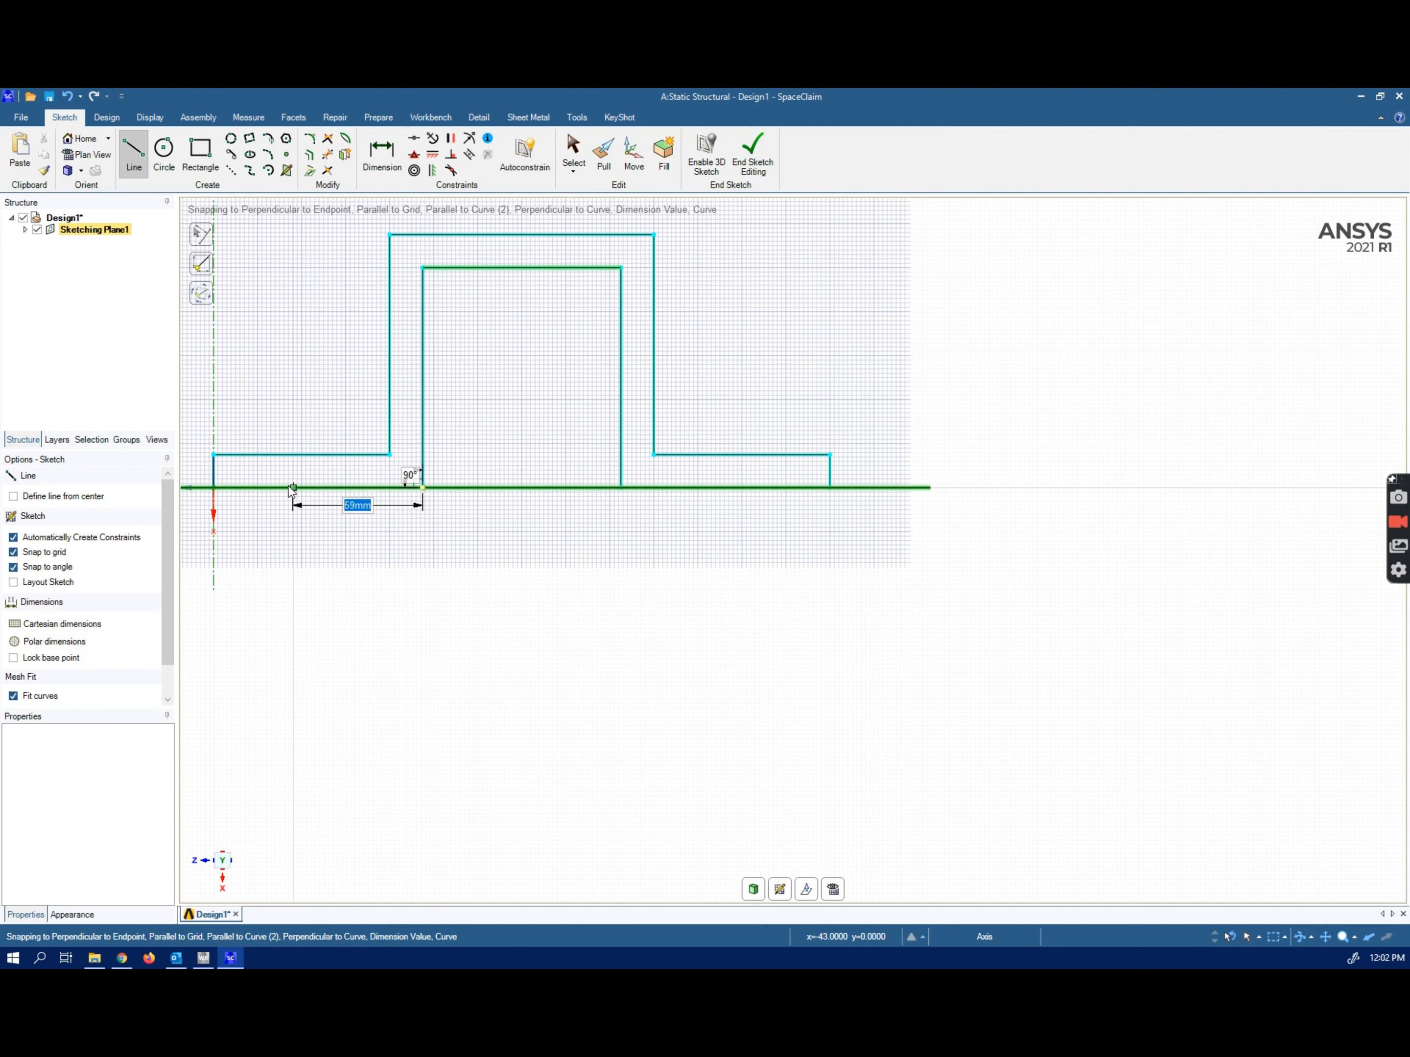
{"action": "left_click", "coordinate": [213, 489]}
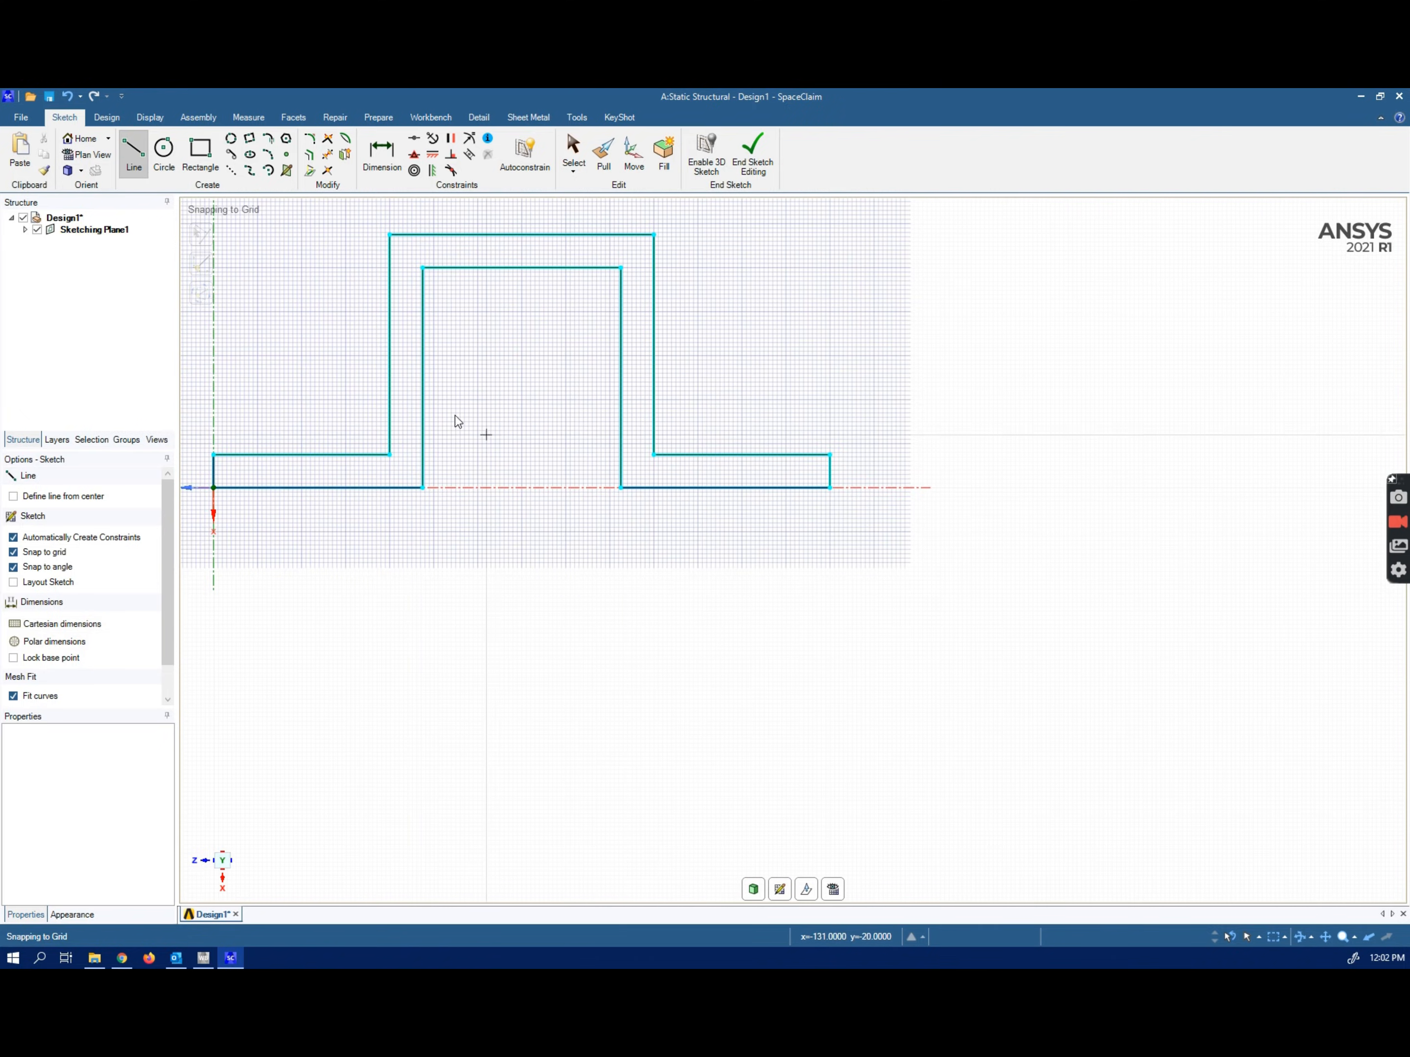
Step: Inspect the closed hat-shaped profile from isometric and axis-aligned views
{"action": "left_click", "coordinate": [84, 139]}
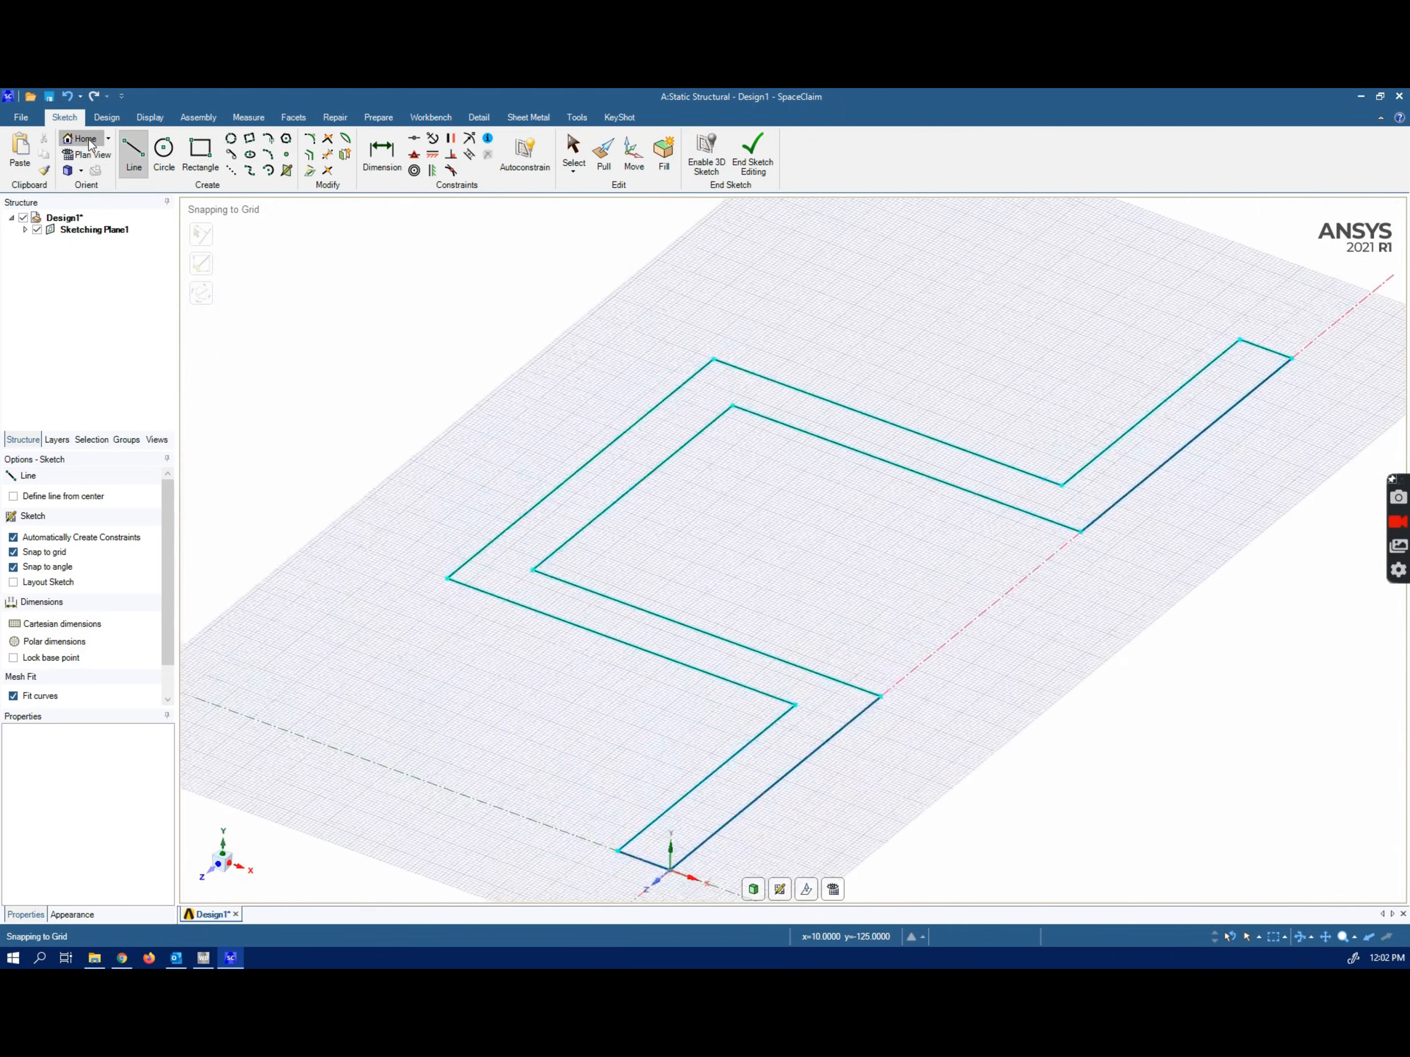
{"action": "scroll", "coordinate": [774, 745], "scroll_direction": "down", "scroll_amount": 2}
{"action": "mouse_move", "coordinate": [775, 745]}
{"action": "middle_mouse_down"}
{"action": "mouse_move", "coordinate": [677, 739]}
{"action": "mouse_move", "coordinate": [903, 809]}
{"action": "mouse_move", "coordinate": [991, 695]}
{"action": "mouse_move", "coordinate": [1034, 839]}
{"action": "mouse_move", "coordinate": [906, 756]}
{"action": "mouse_move", "coordinate": [1073, 708]}
{"action": "mouse_move", "coordinate": [1180, 784]}
{"action": "mouse_move", "coordinate": [1191, 760]}
{"action": "mouse_move", "coordinate": [878, 885]}
{"action": "middle_mouse_up"}
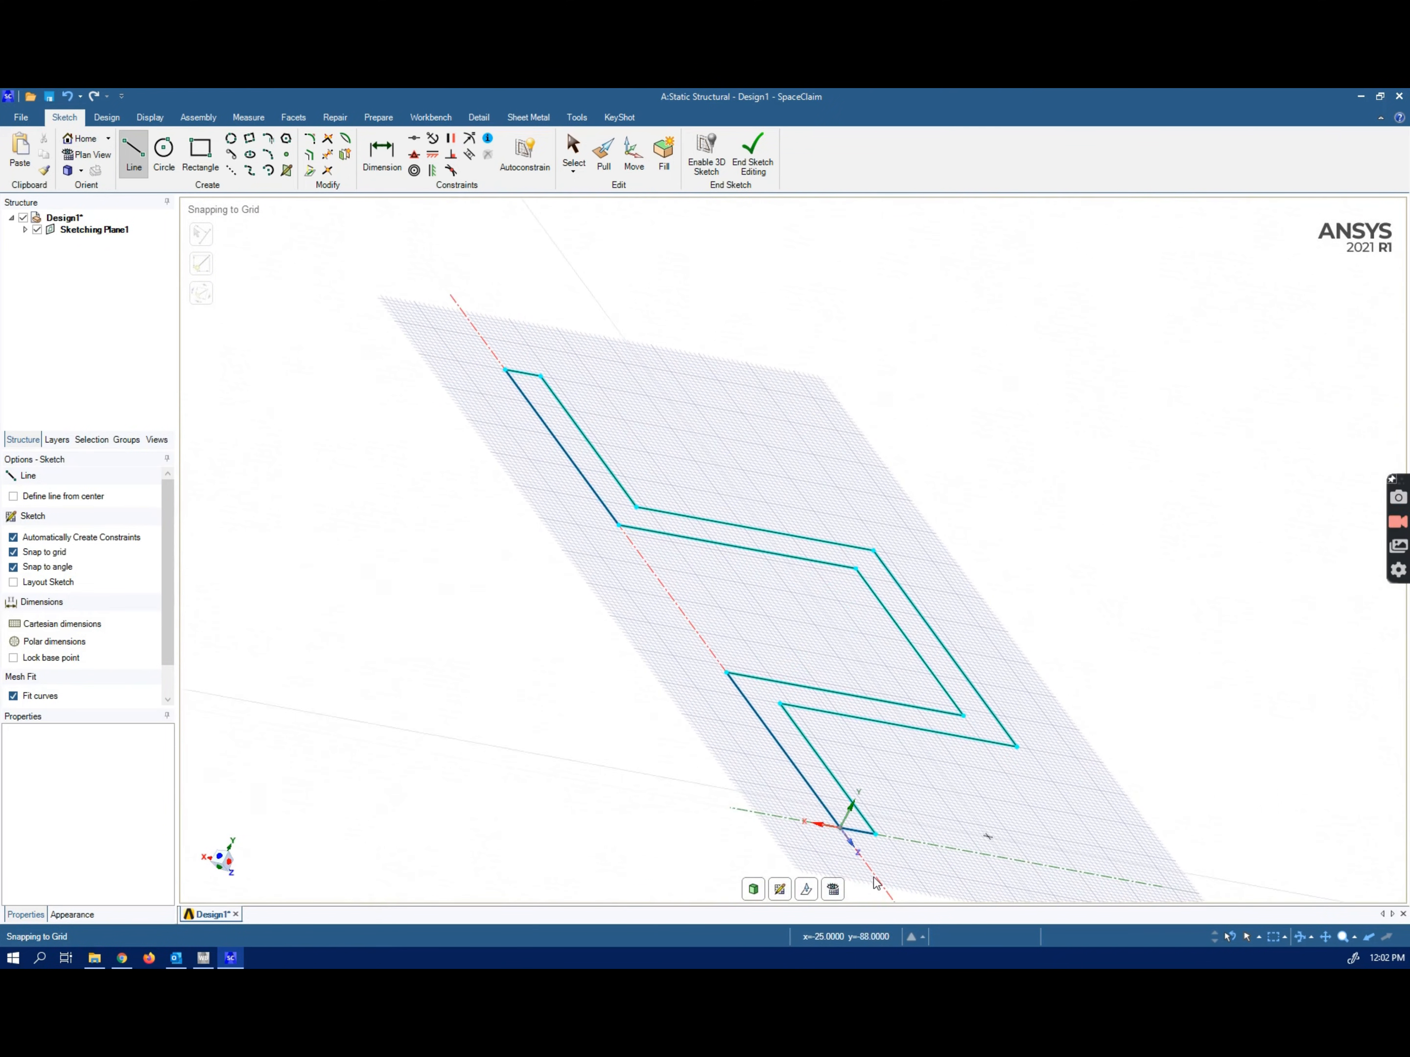
{"action": "left_click", "coordinate": [221, 857]}
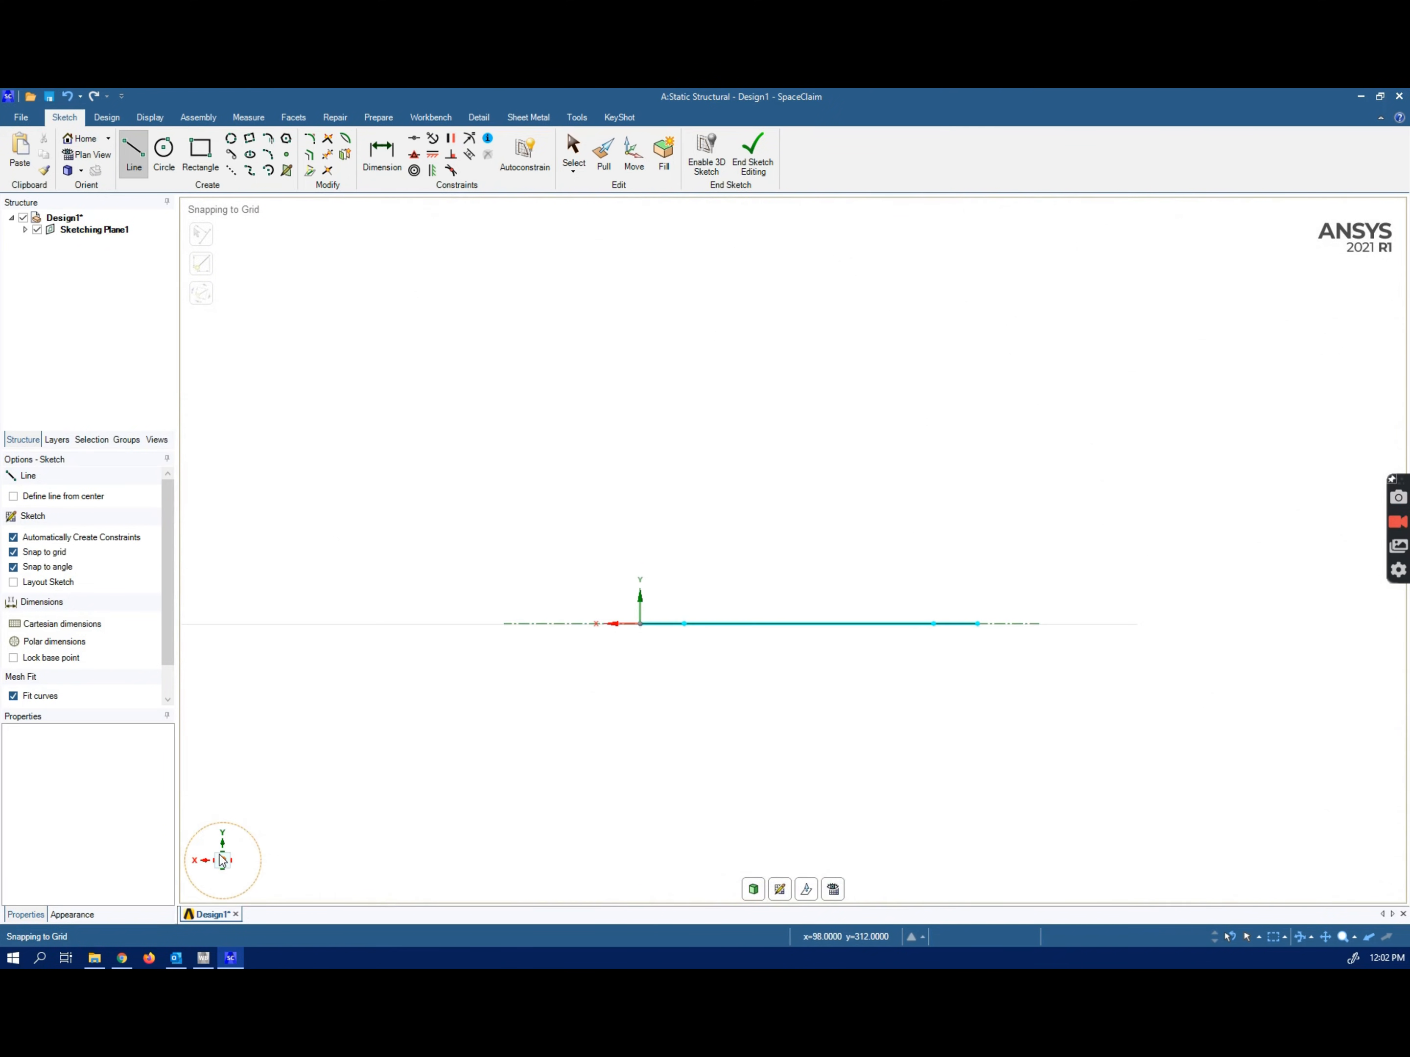
{"action": "left_click", "coordinate": [223, 849]}
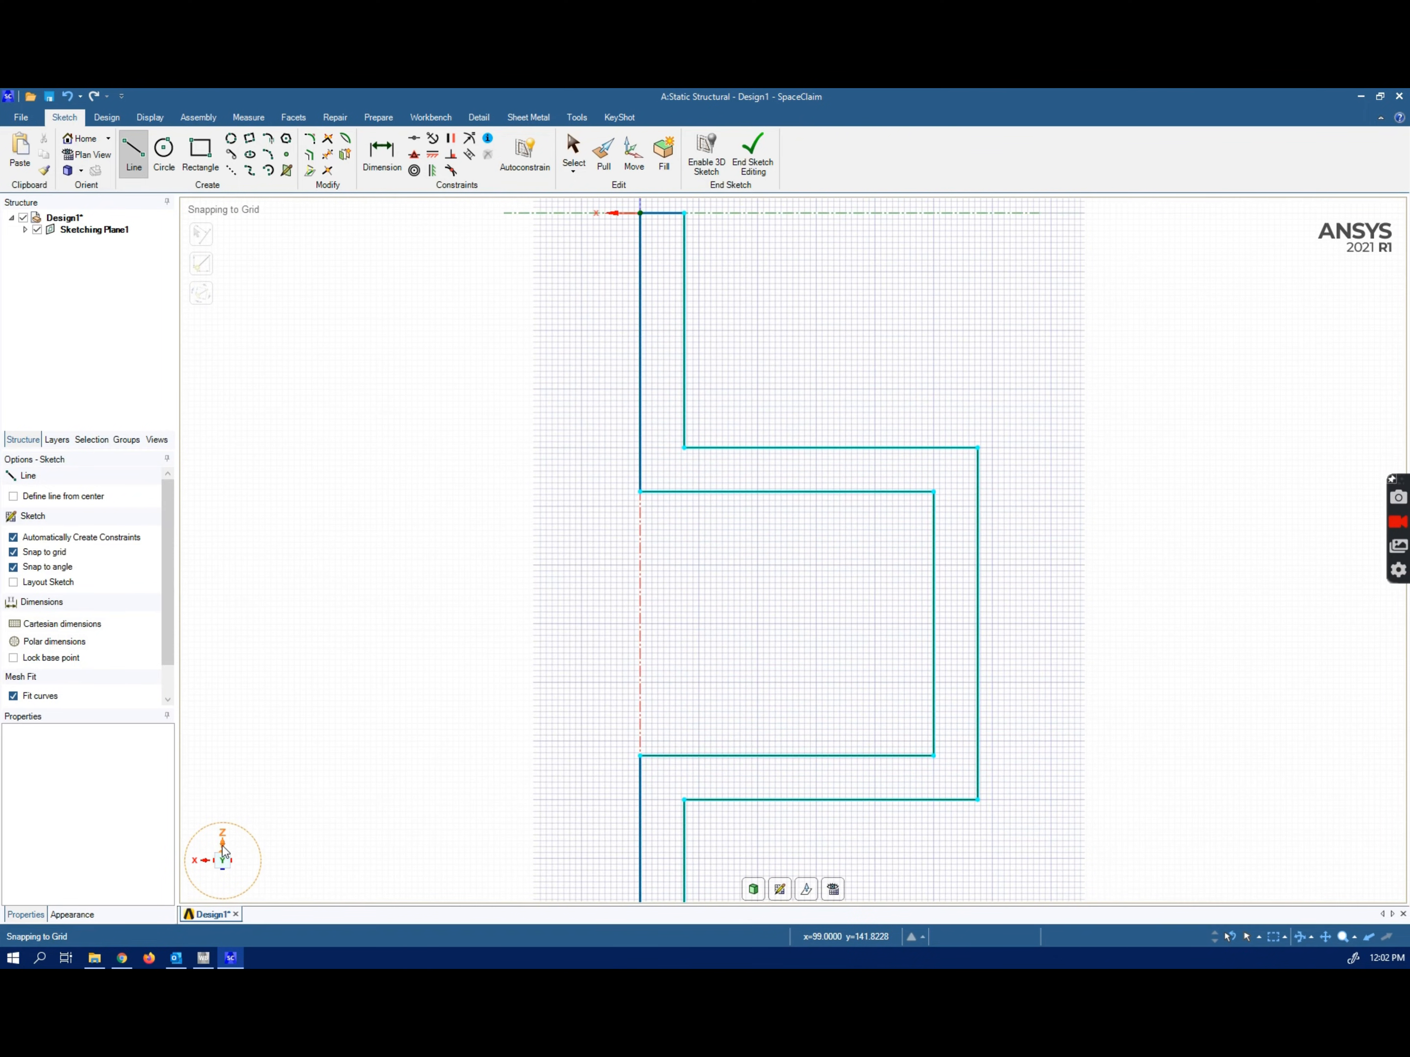
{"action": "left_click", "coordinate": [206, 864]}
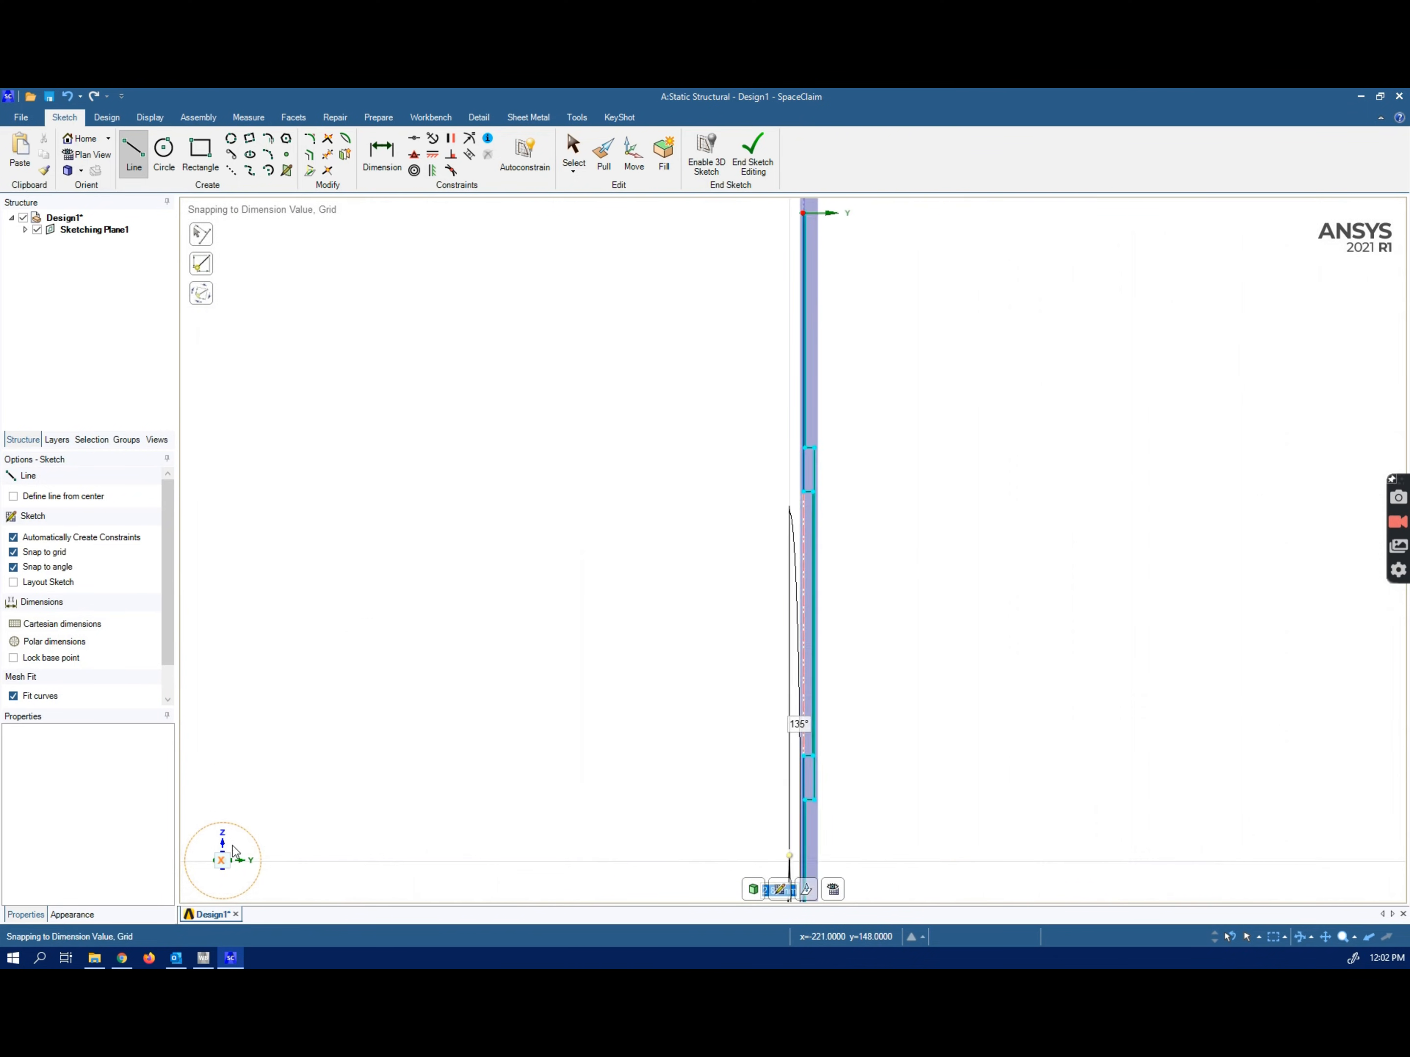
{"action": "left_click", "coordinate": [245, 864]}
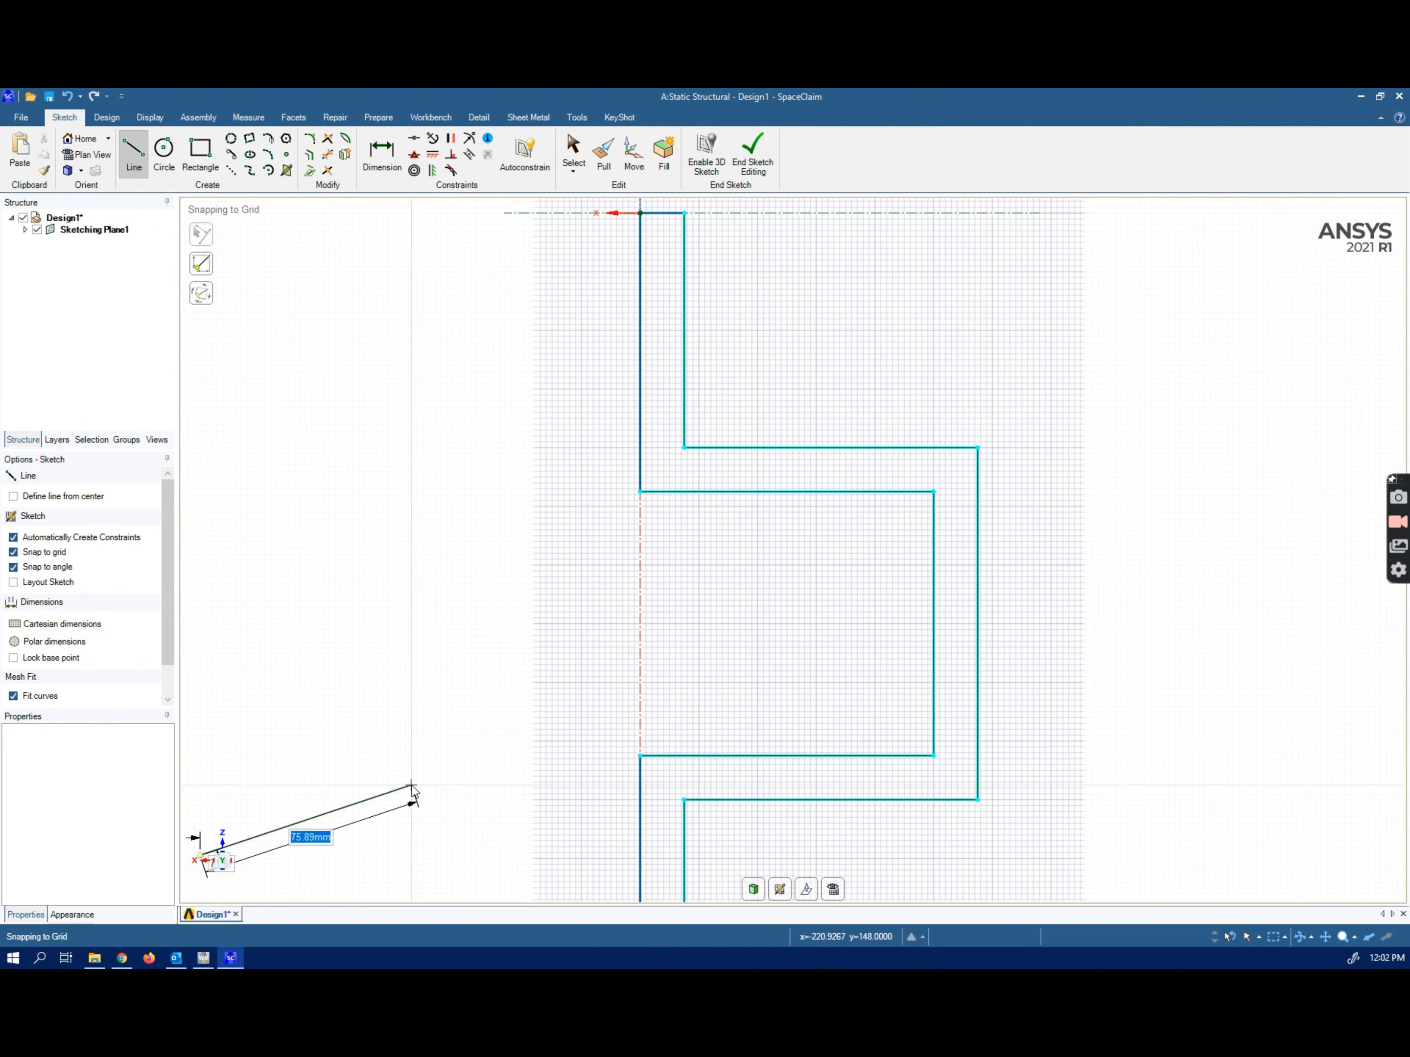
{"action": "scroll", "coordinate": [411, 788], "scroll_direction": "up", "scroll_amount": 3}
{"action": "scroll", "coordinate": [411, 788], "scroll_direction": "down", "scroll_amount": 5}
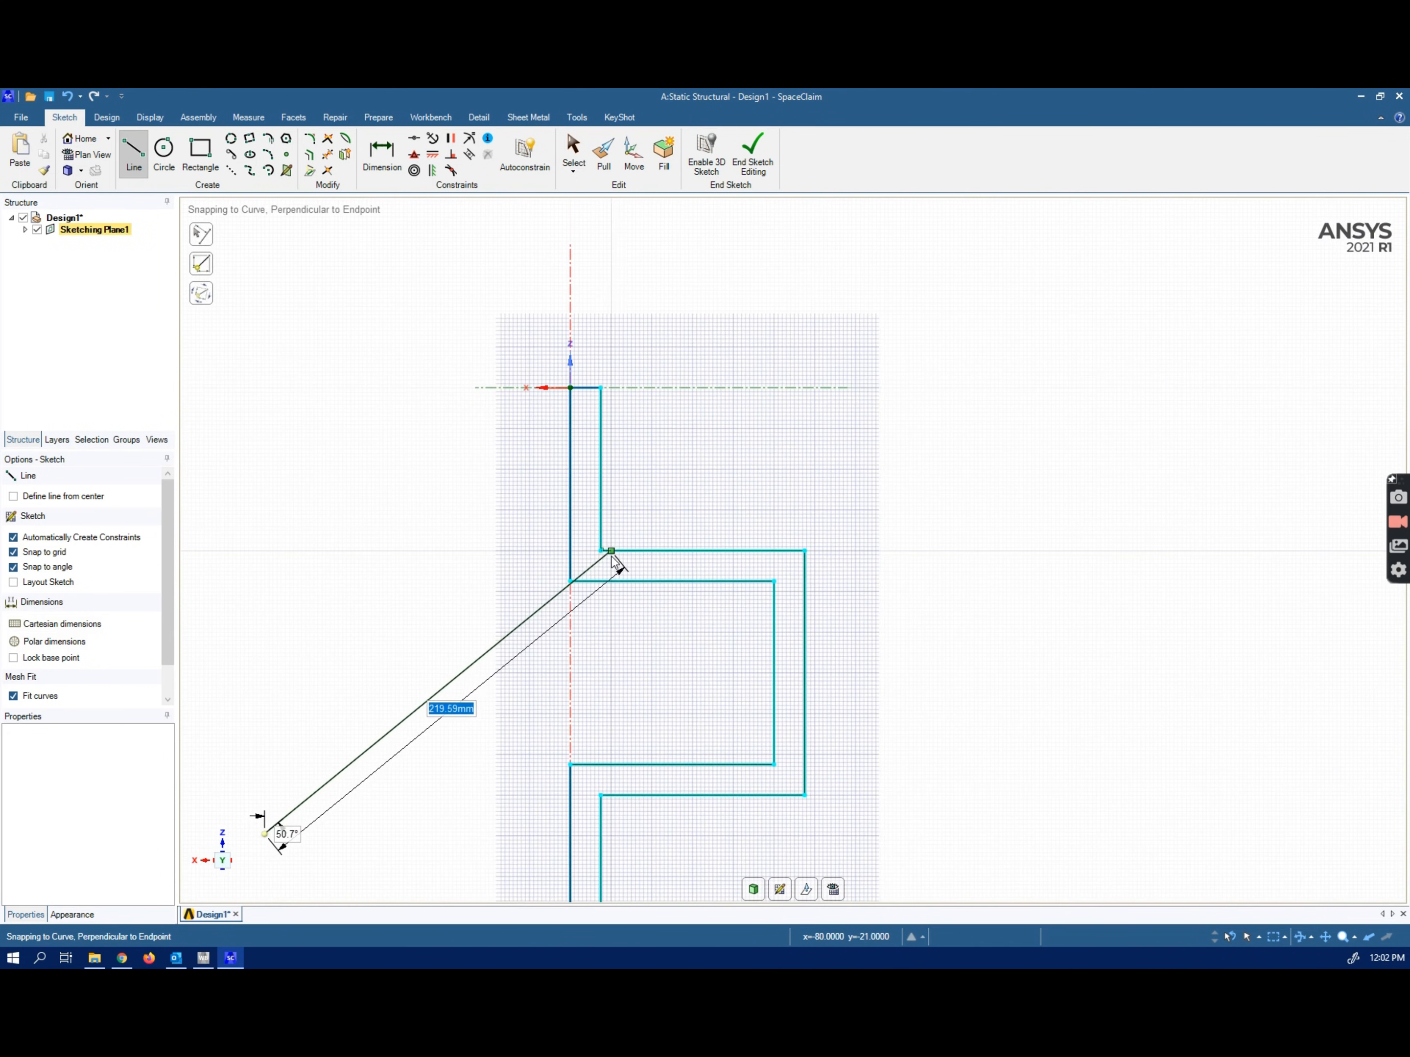
{"action": "key", "text": "Escape"}
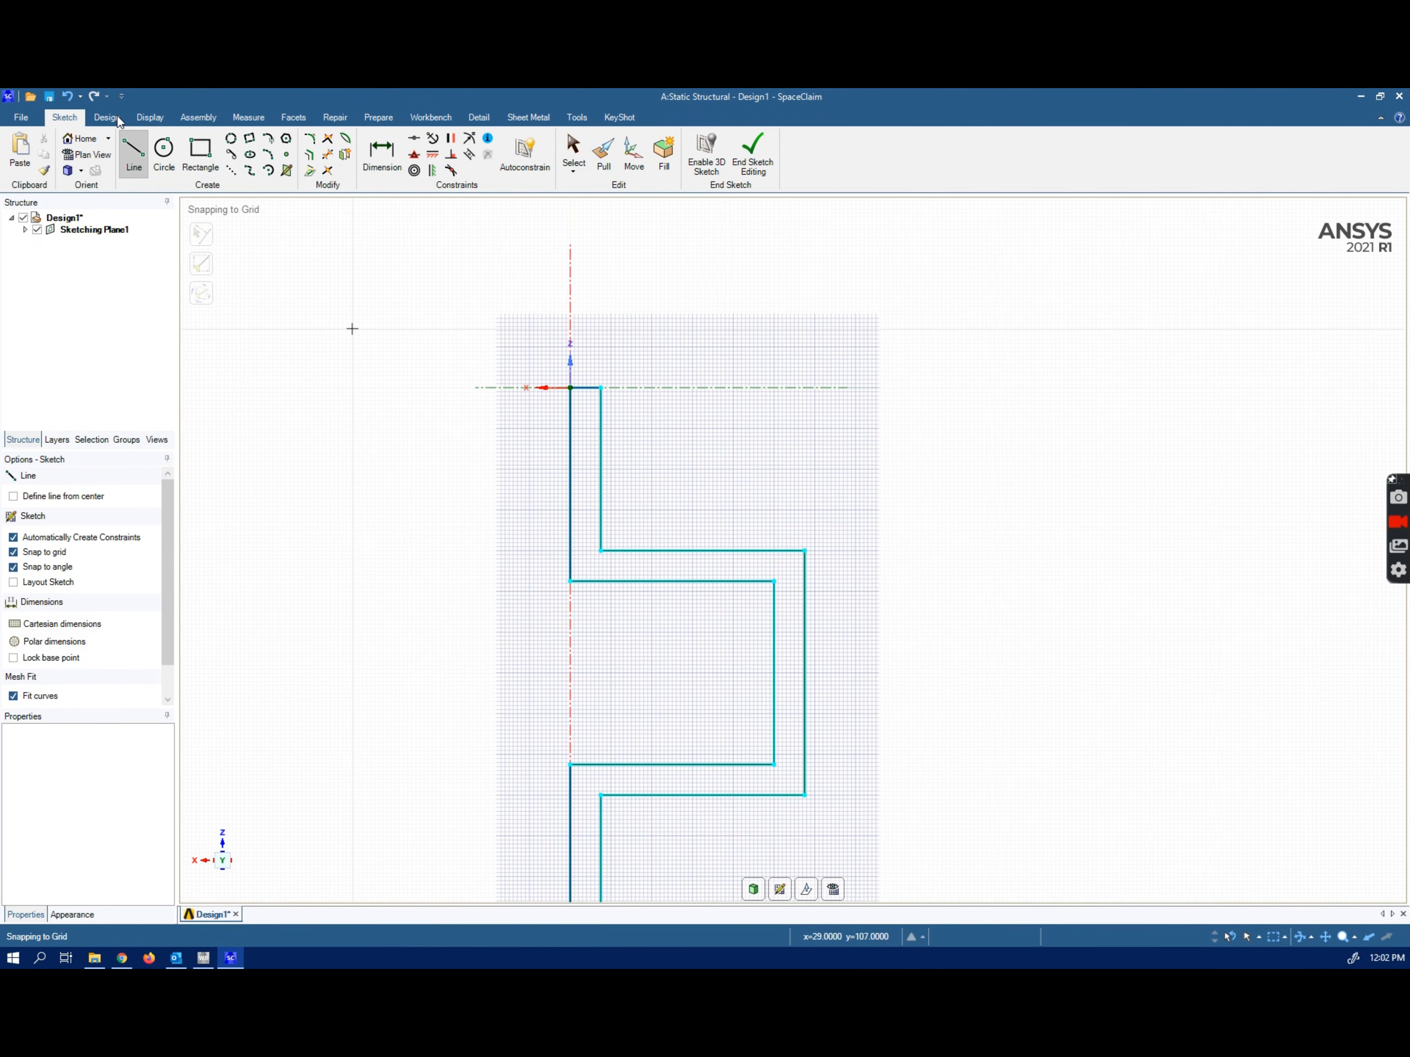
Step: Extrude the closed hat-shaped profile perpendicular to its sketch plane into a solid with Pull
{"action": "middle_click_drag", "start_coordinate": [629, 706], "coordinate": [594, 622]}
{"action": "left_click", "coordinate": [608, 166]}
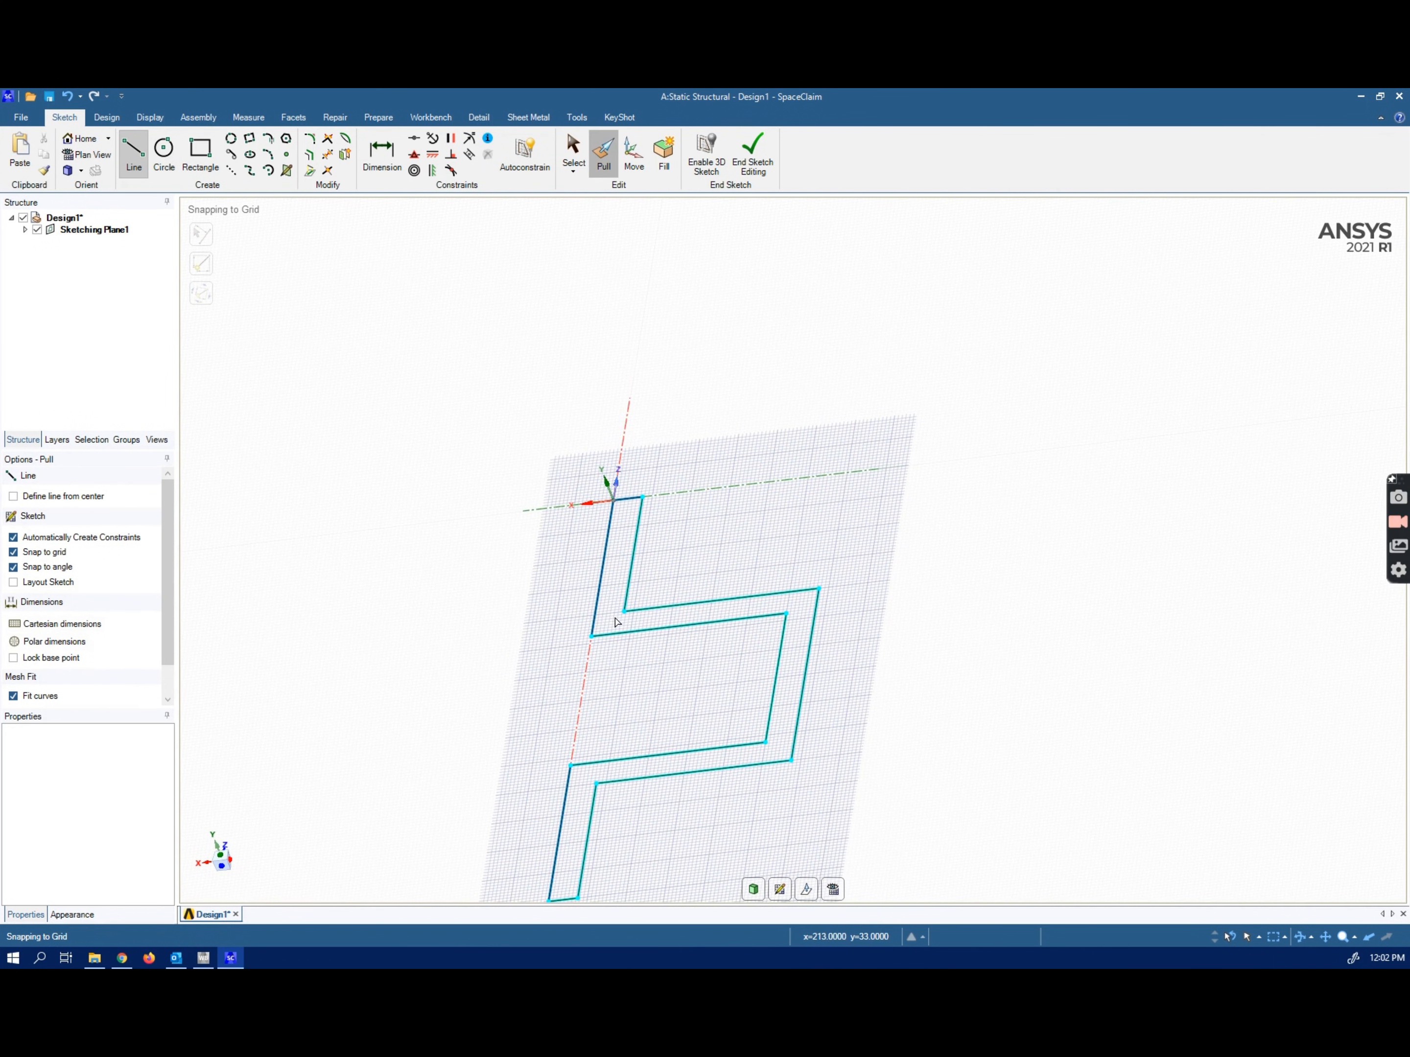
{"action": "left_click_drag", "start_coordinate": [565, 557], "coordinate": [629, 520]}
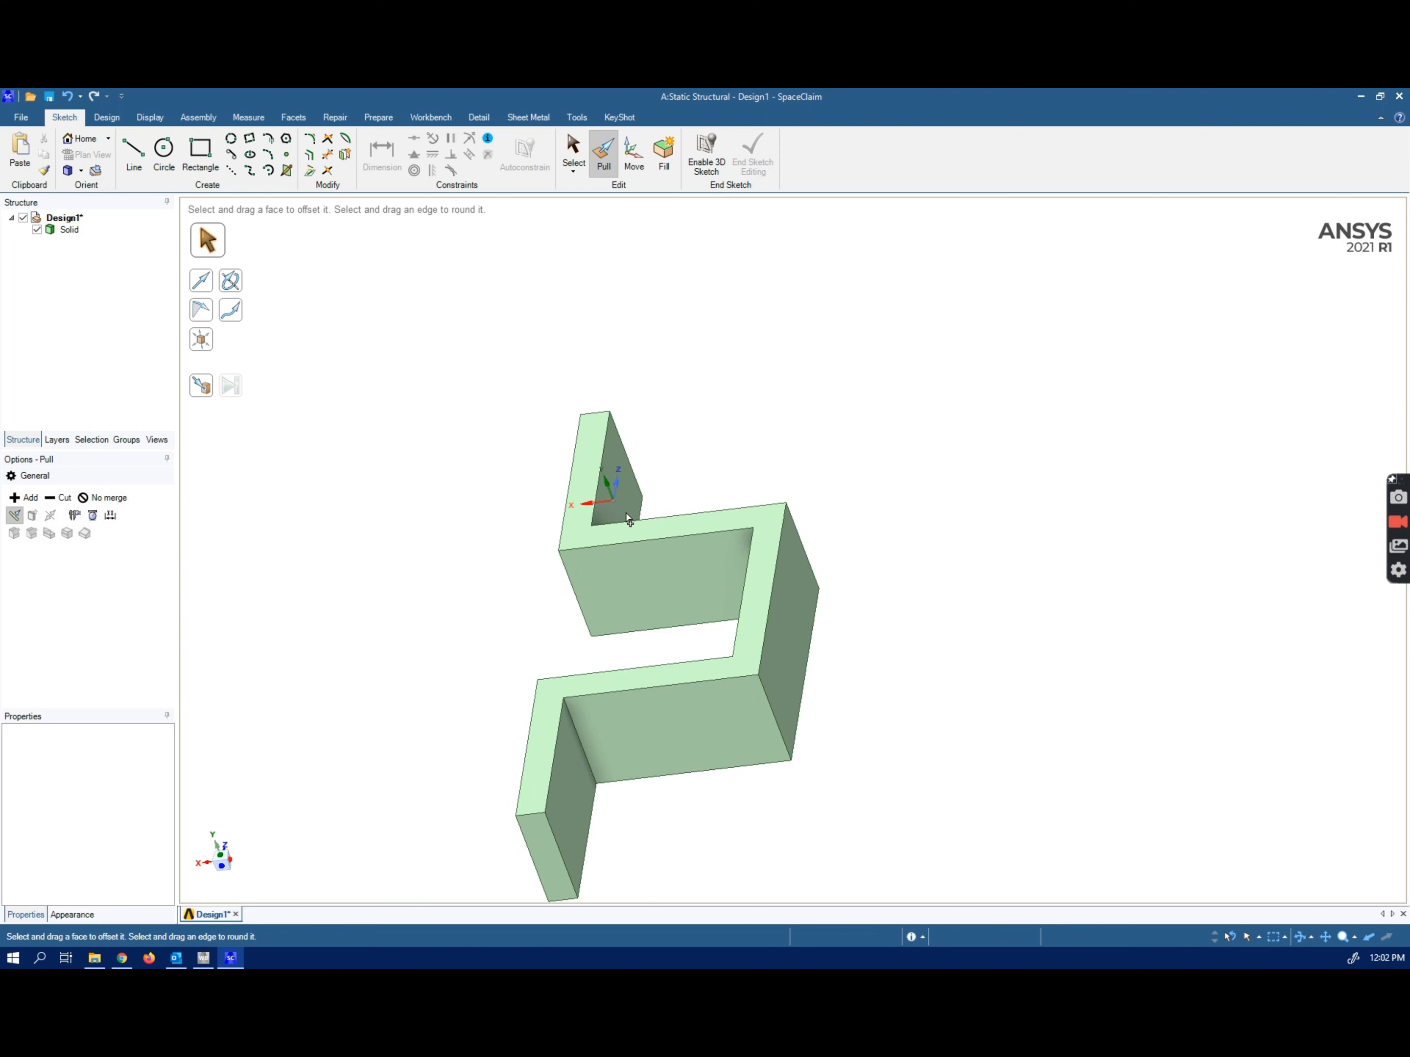
Step: Round the two outer top edges of the frame's raised section with Pull
{"action": "left_click", "coordinate": [661, 736]}
{"action": "middle_click_drag", "start_coordinate": [661, 737], "coordinate": [561, 601]}
{"action": "left_click", "coordinate": [561, 602]}
{"action": "left_click", "coordinate": [688, 624]}
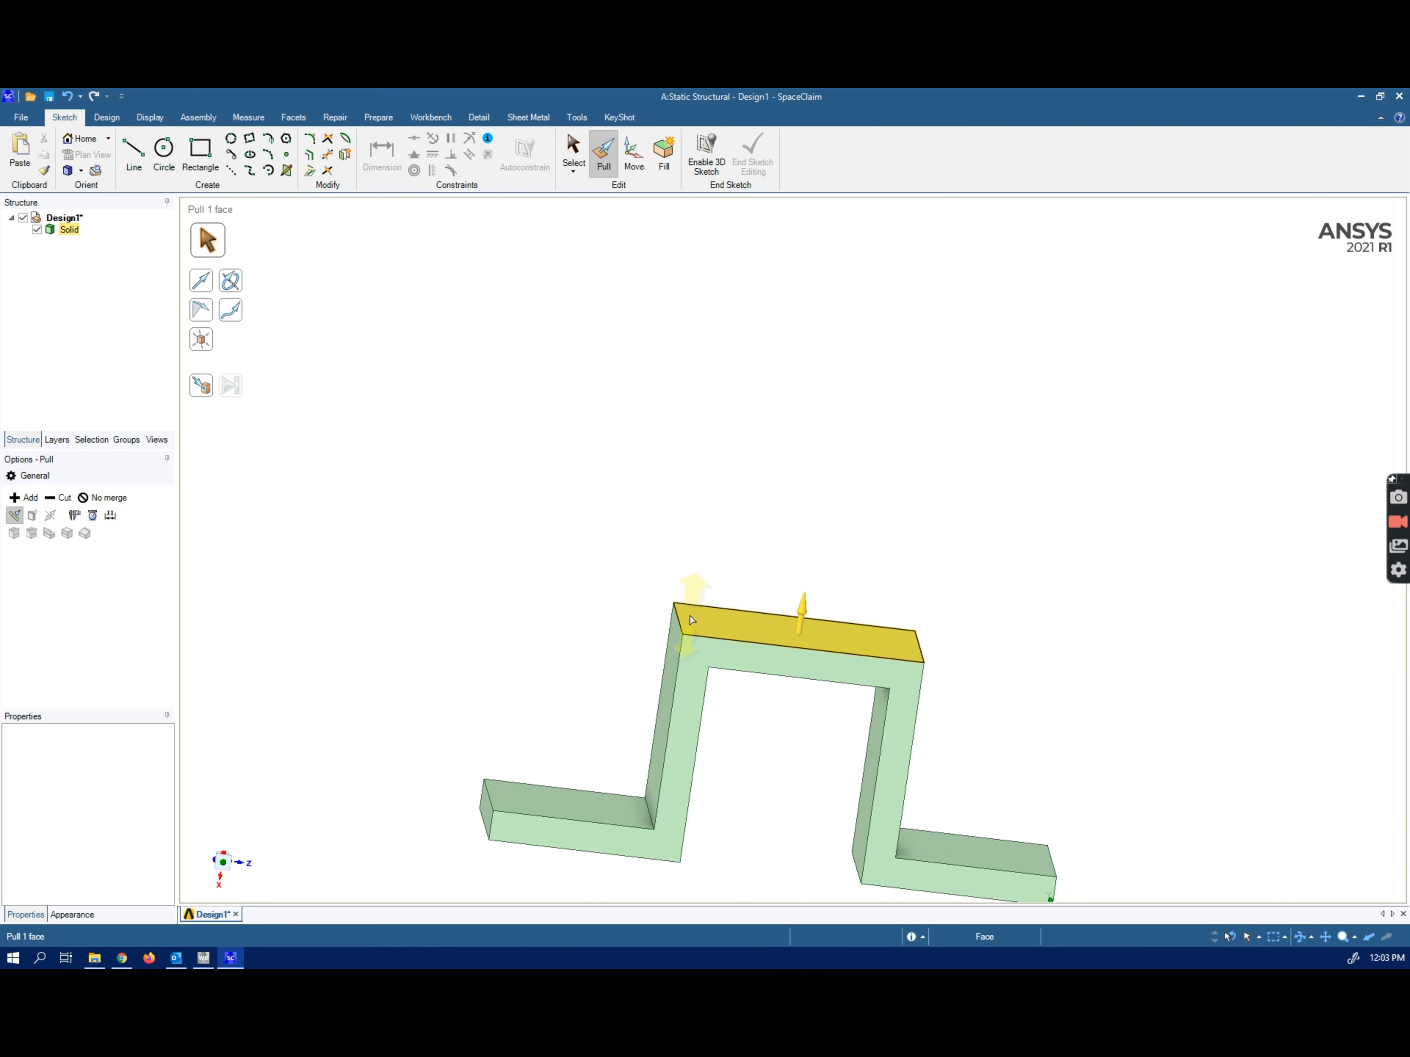
{"action": "left_click", "coordinate": [680, 621]}
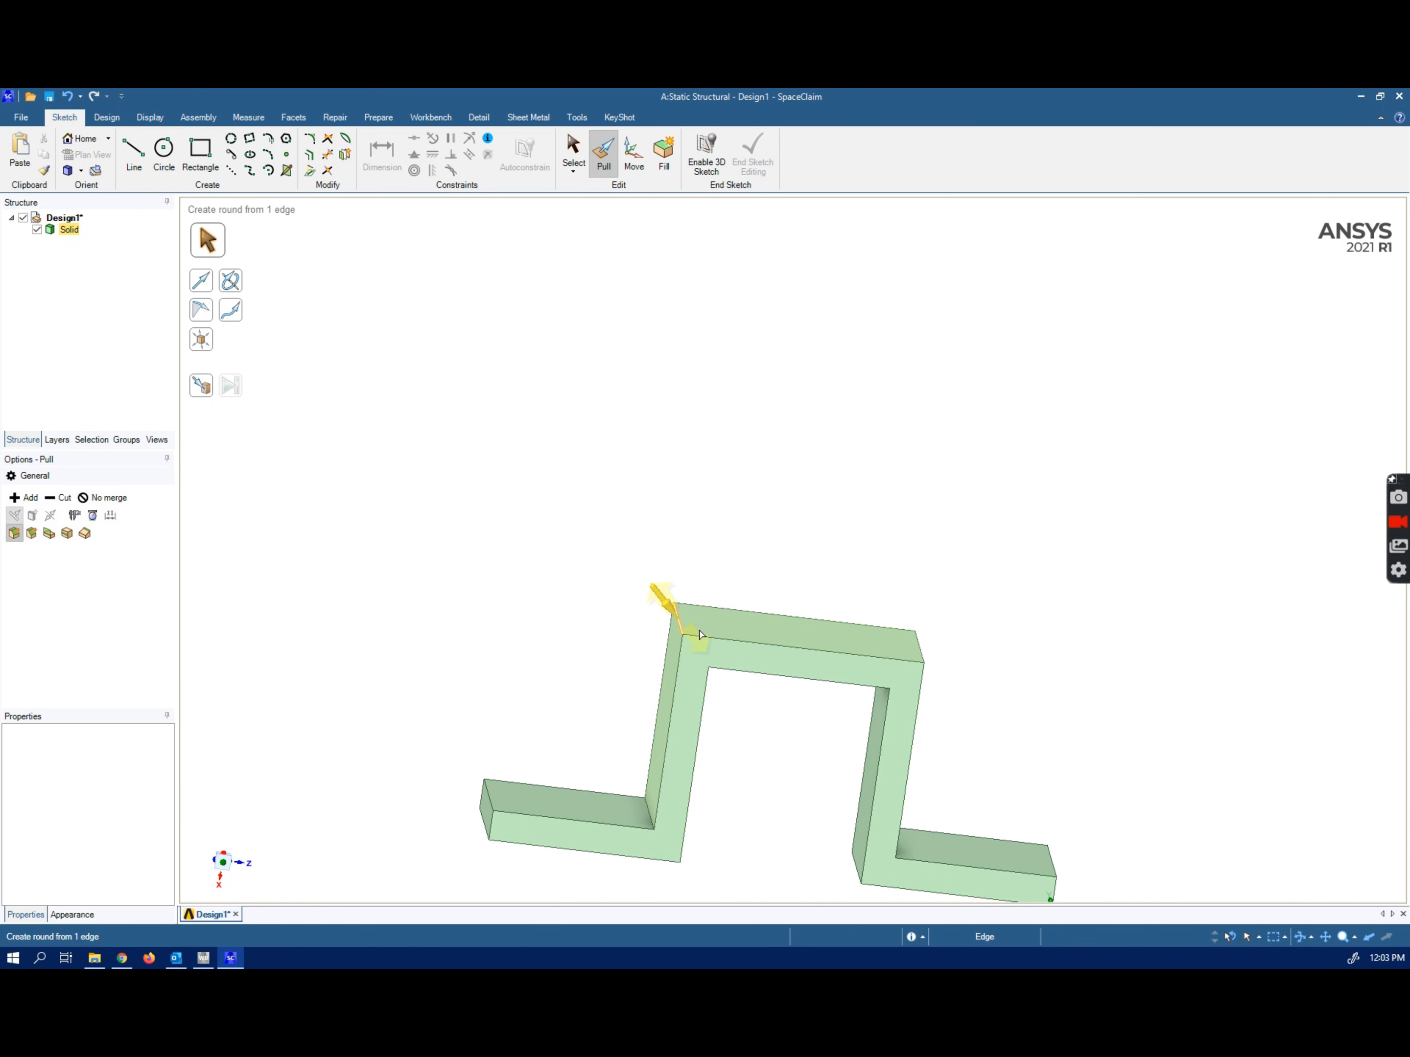
{"action": "left_click_drag", "start_coordinate": [698, 630], "coordinate": [701, 633]}
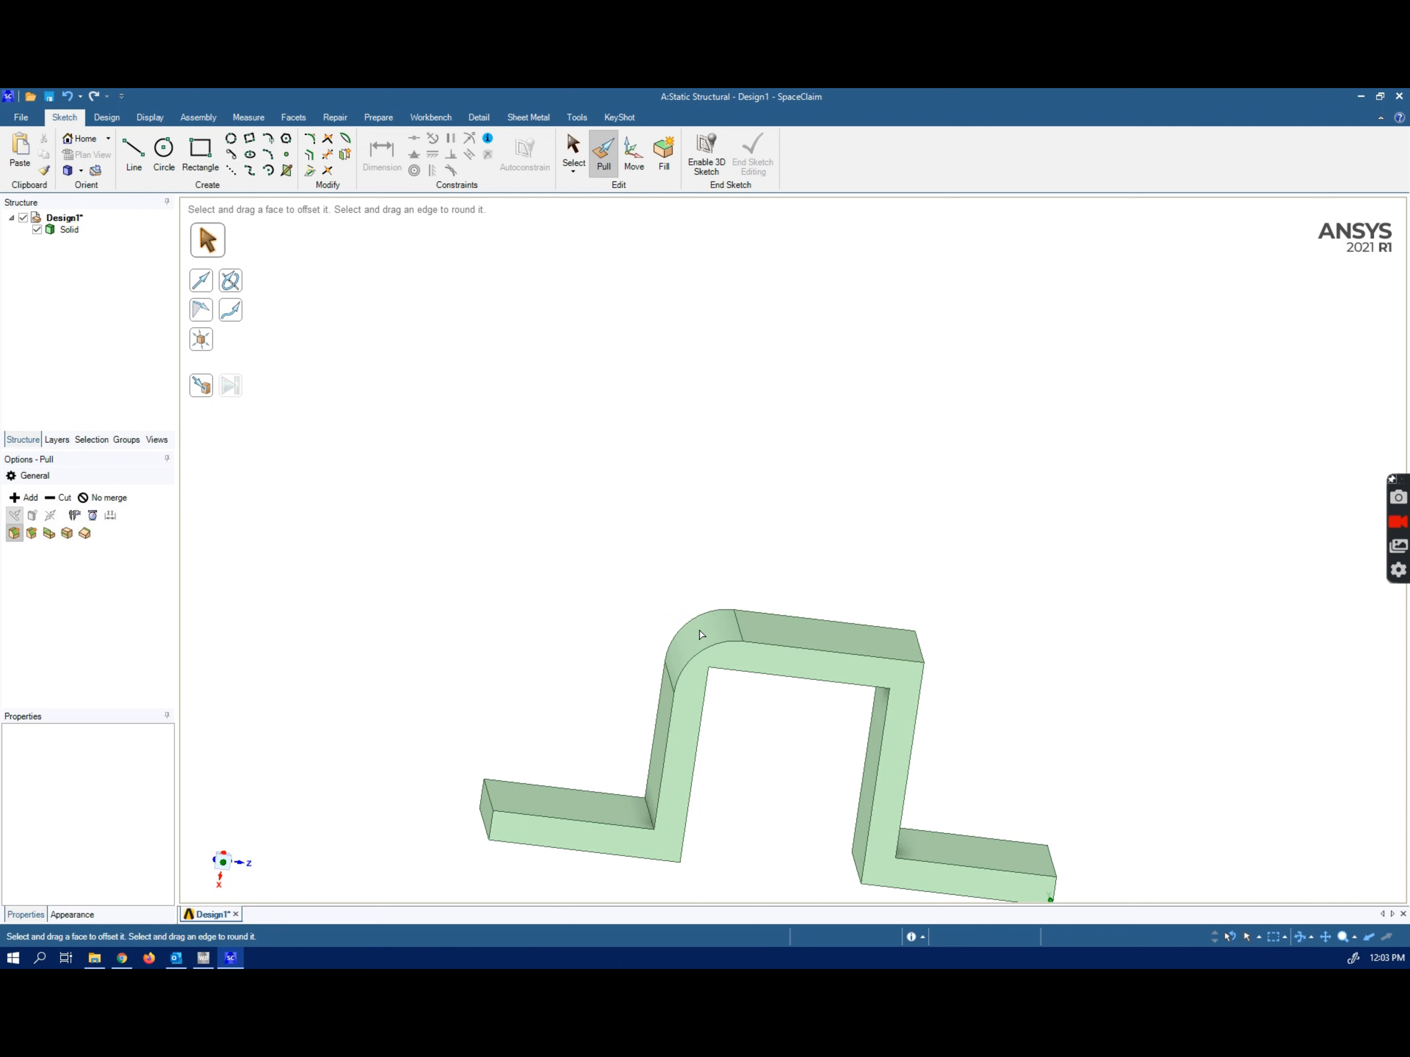
{"action": "left_click", "coordinate": [921, 654]}
{"action": "left_click_drag", "start_coordinate": [923, 653], "coordinate": [907, 662]}
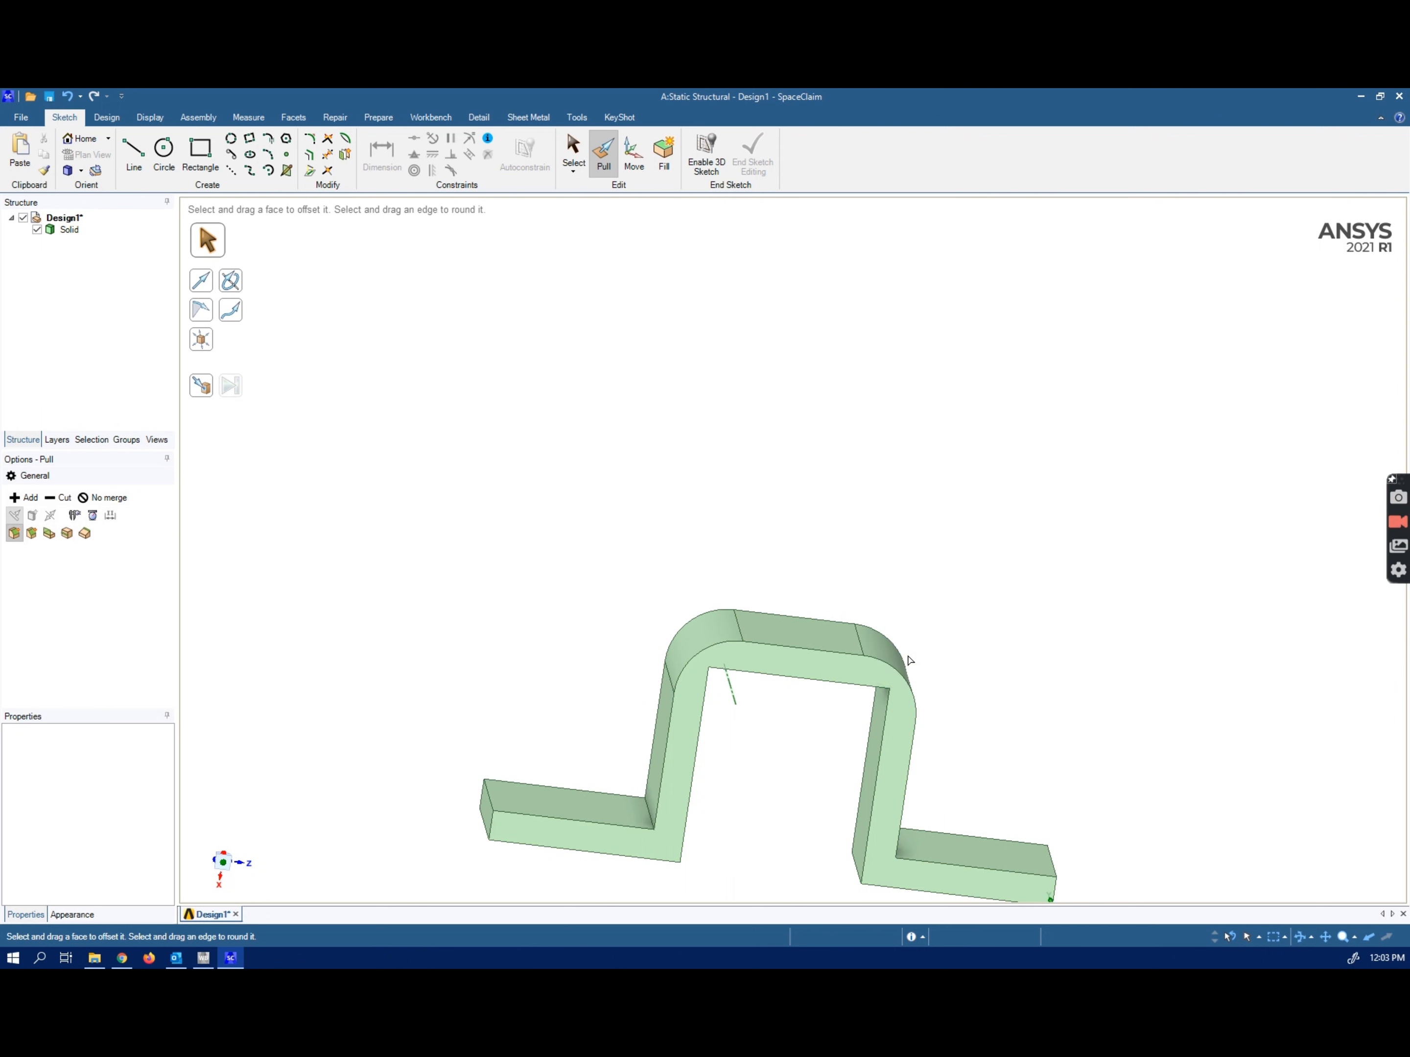
Step: Round the concave edges where both flanges meet the outer walls, and the lower inner edge of the leg farther from the origin
{"action": "middle_click_drag", "start_coordinate": [898, 857], "coordinate": [822, 844]}
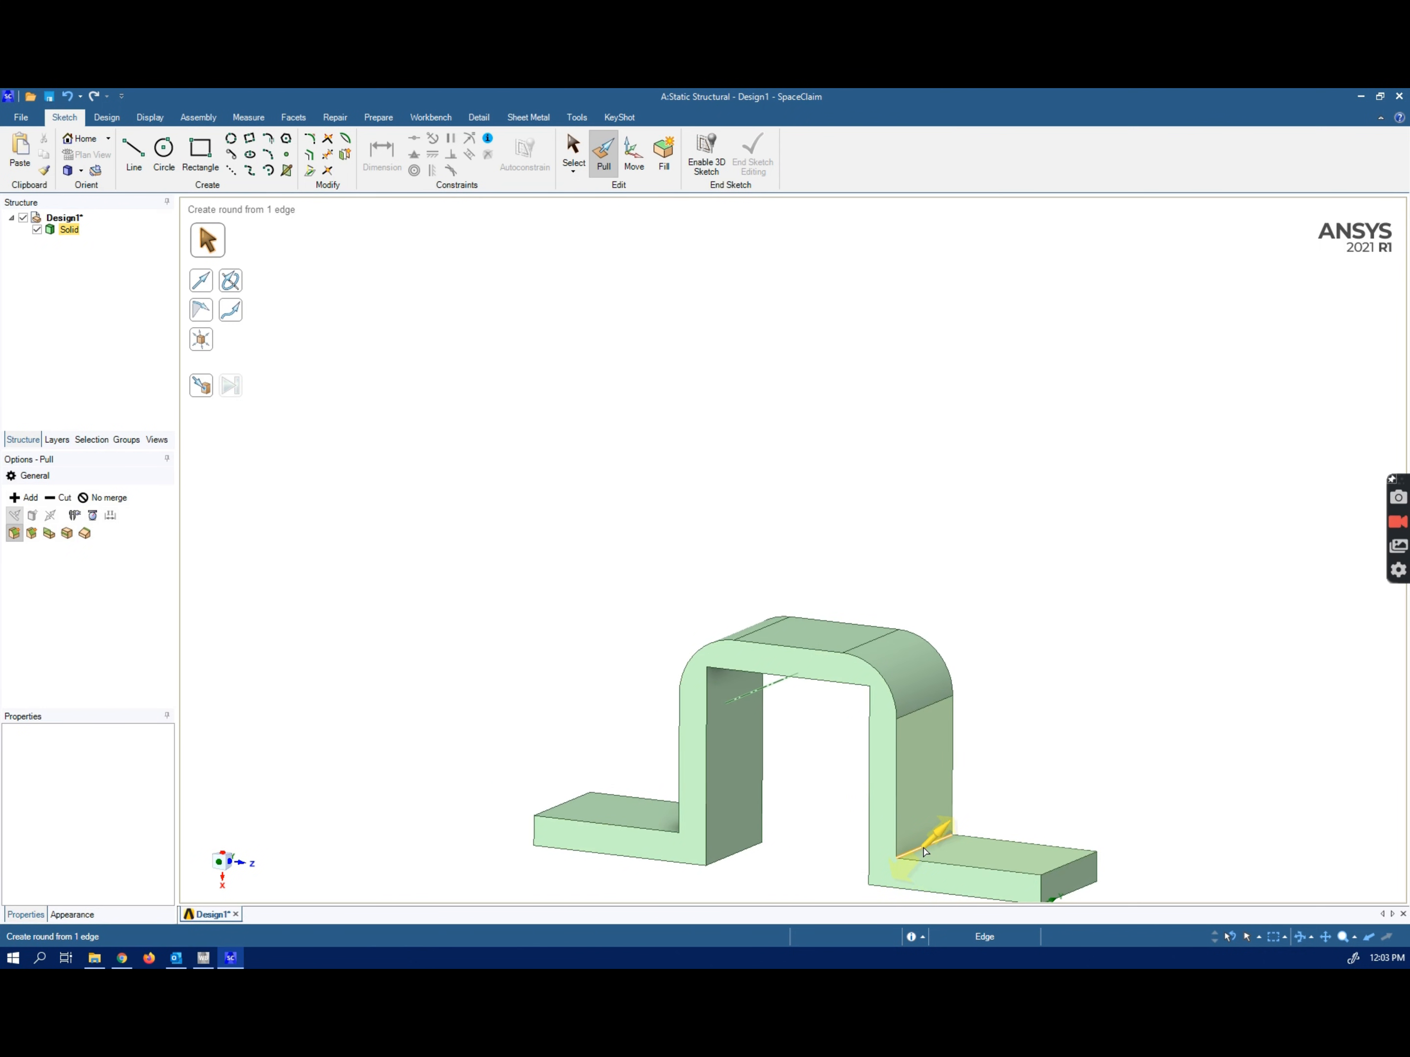
{"action": "left_click_drag", "start_coordinate": [923, 851], "coordinate": [949, 829]}
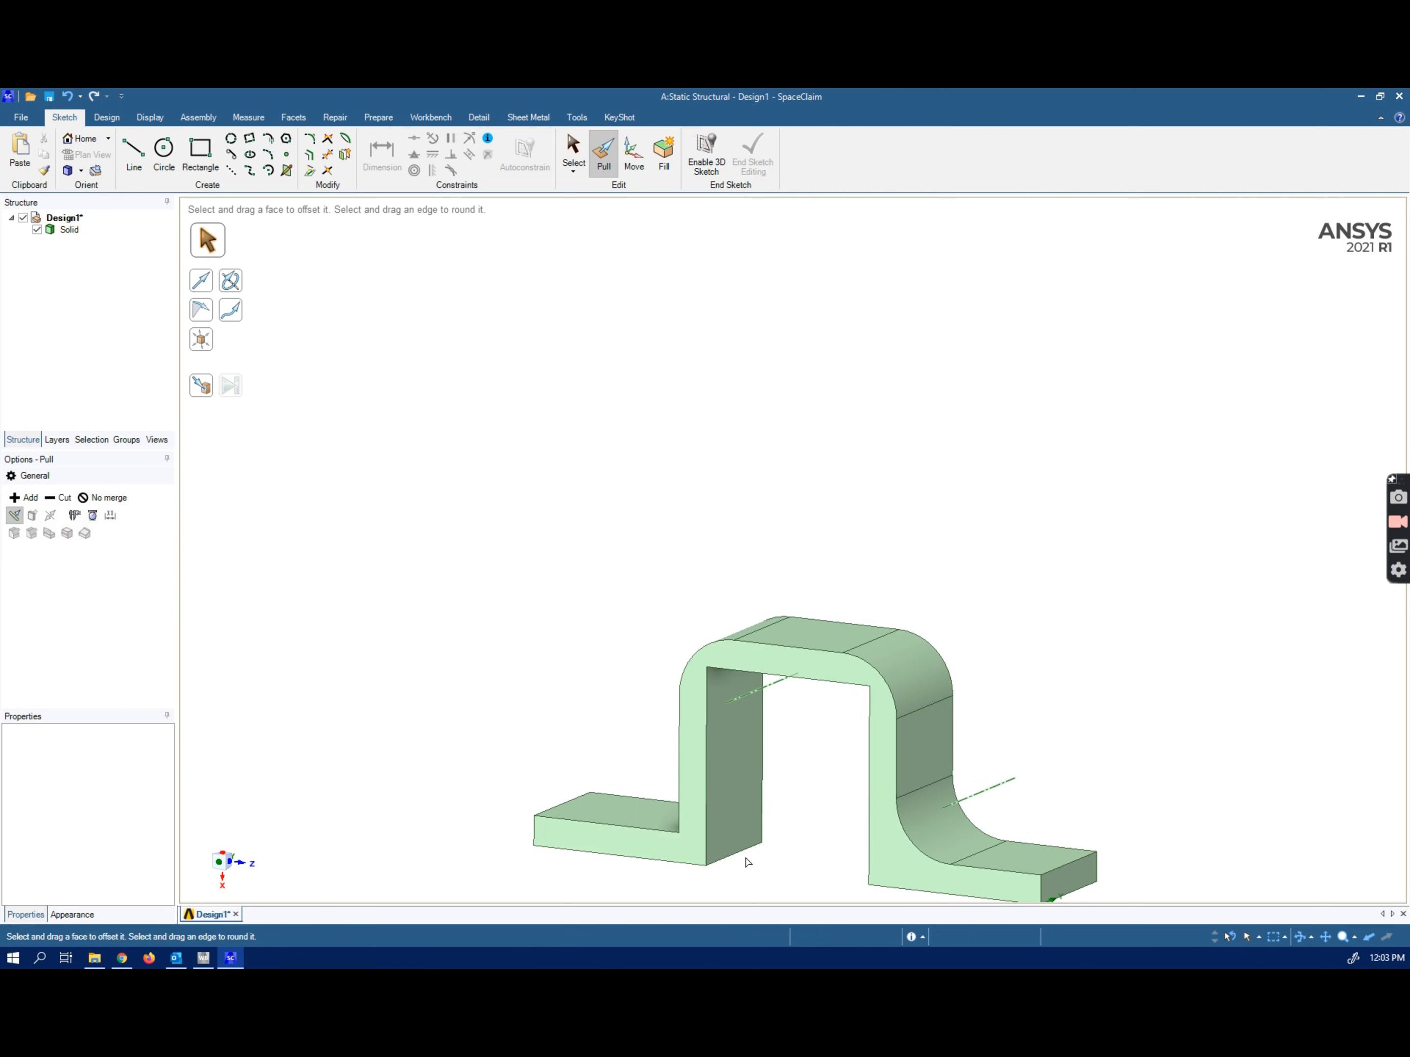
{"action": "left_click_drag", "start_coordinate": [732, 855], "coordinate": [720, 835]}
{"action": "left_click", "coordinate": [630, 811]}
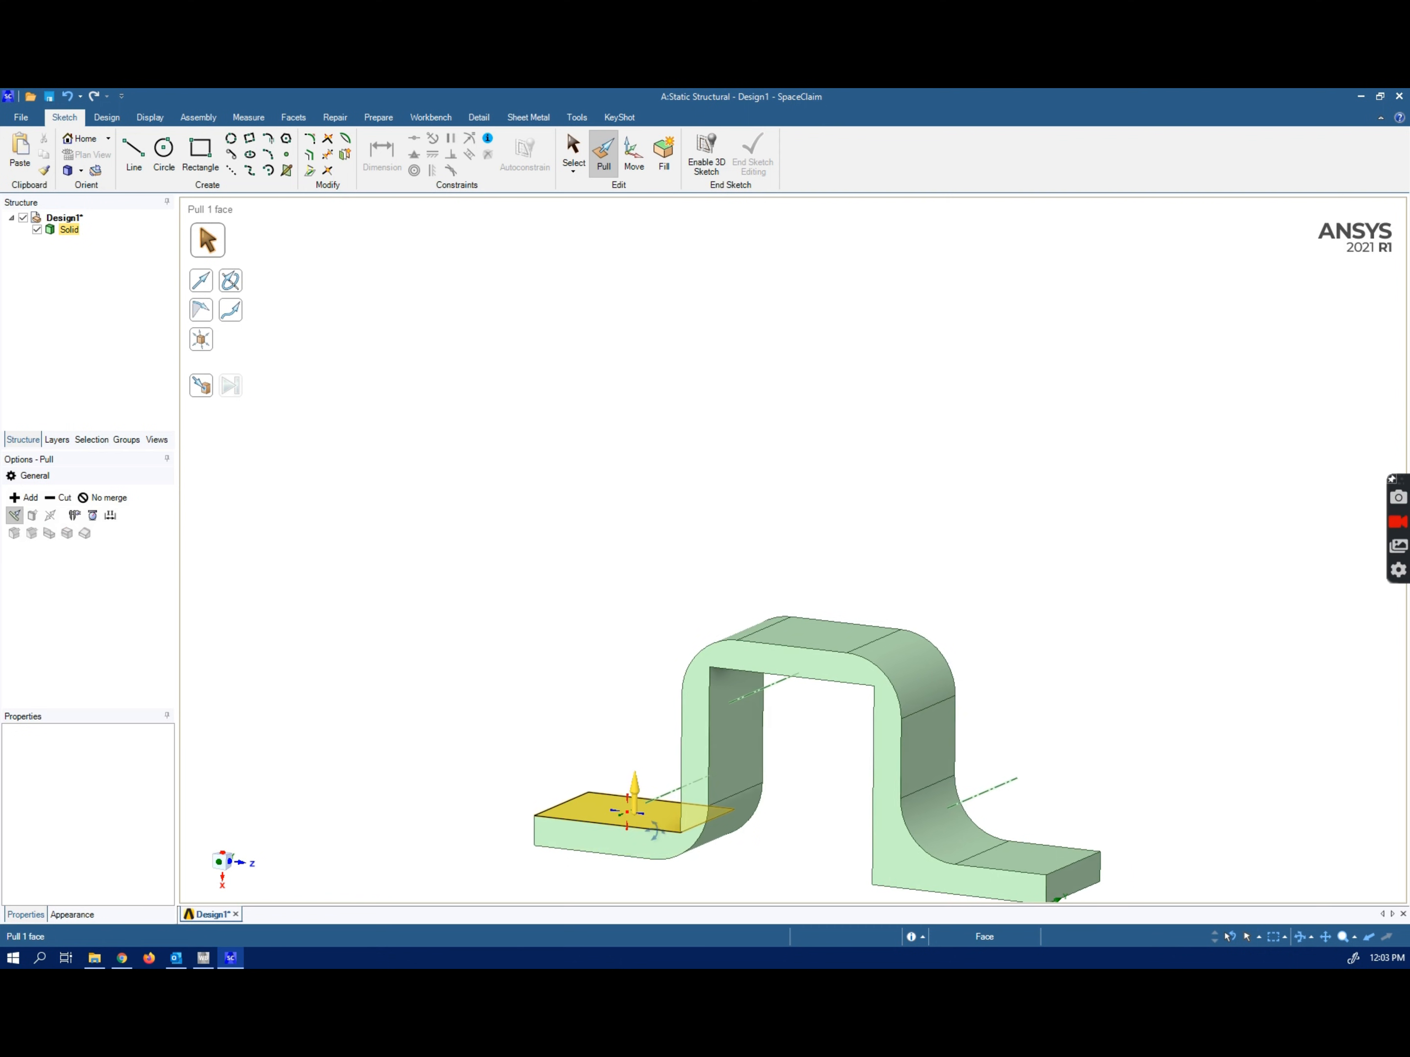
{"action": "middle_click_drag", "start_coordinate": [655, 831], "coordinate": [761, 871]}
{"action": "left_click", "coordinate": [721, 843]}
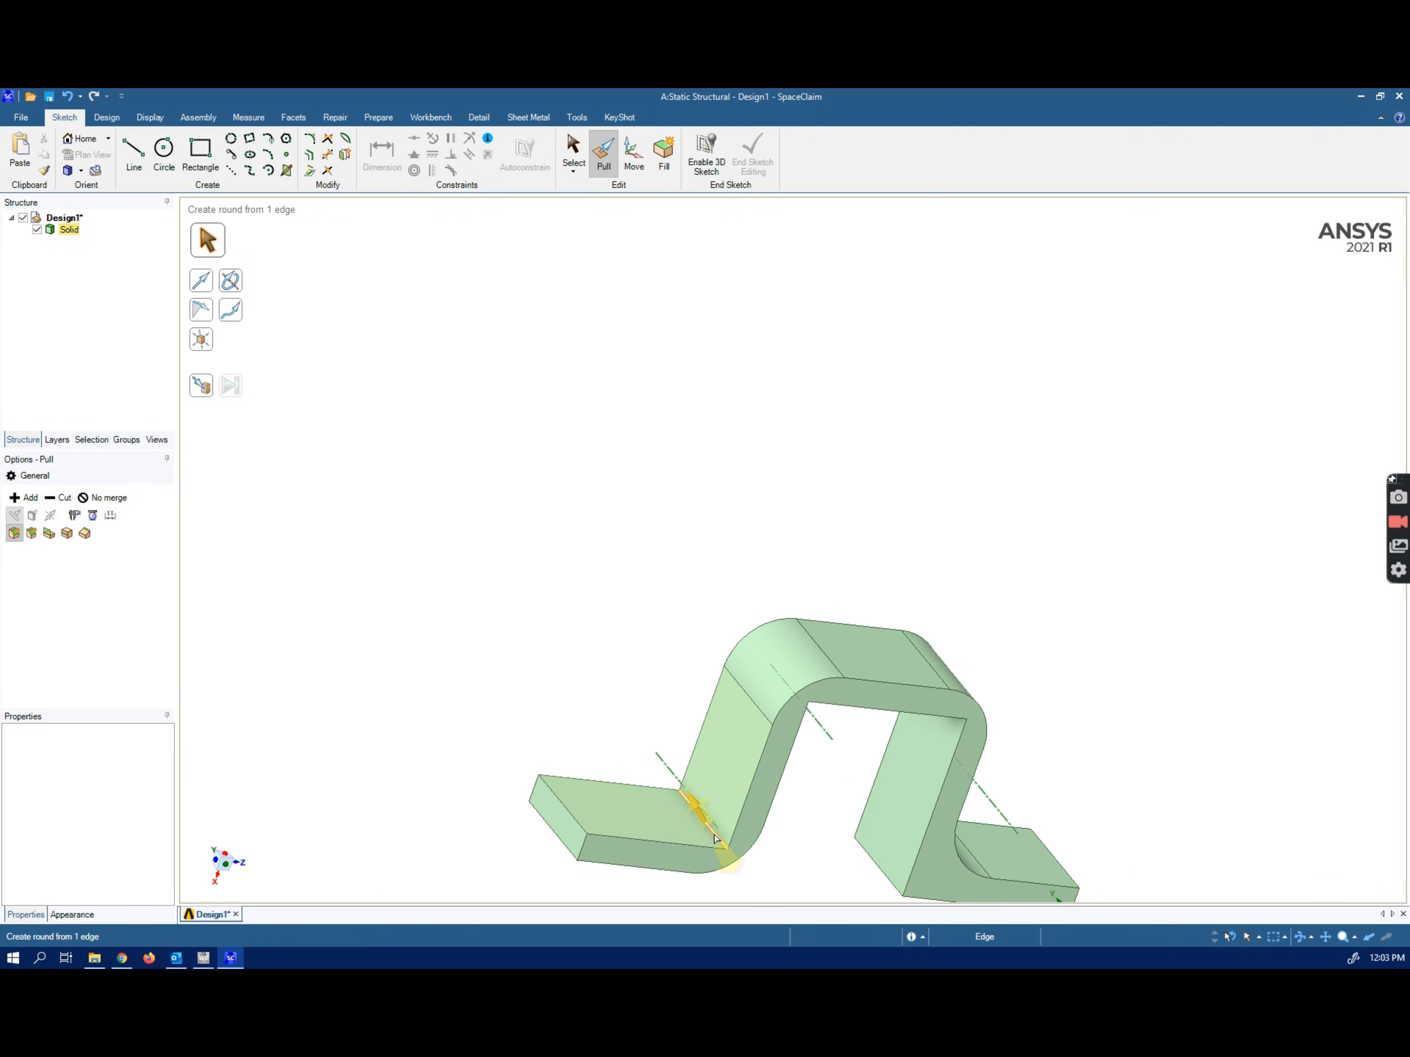
{"action": "mouse_move", "coordinate": [716, 837]}
{"action": "left_mouse_down"}
{"action": "mouse_move", "coordinate": [697, 830]}
{"action": "mouse_move", "coordinate": [700, 813]}
{"action": "left_mouse_up"}
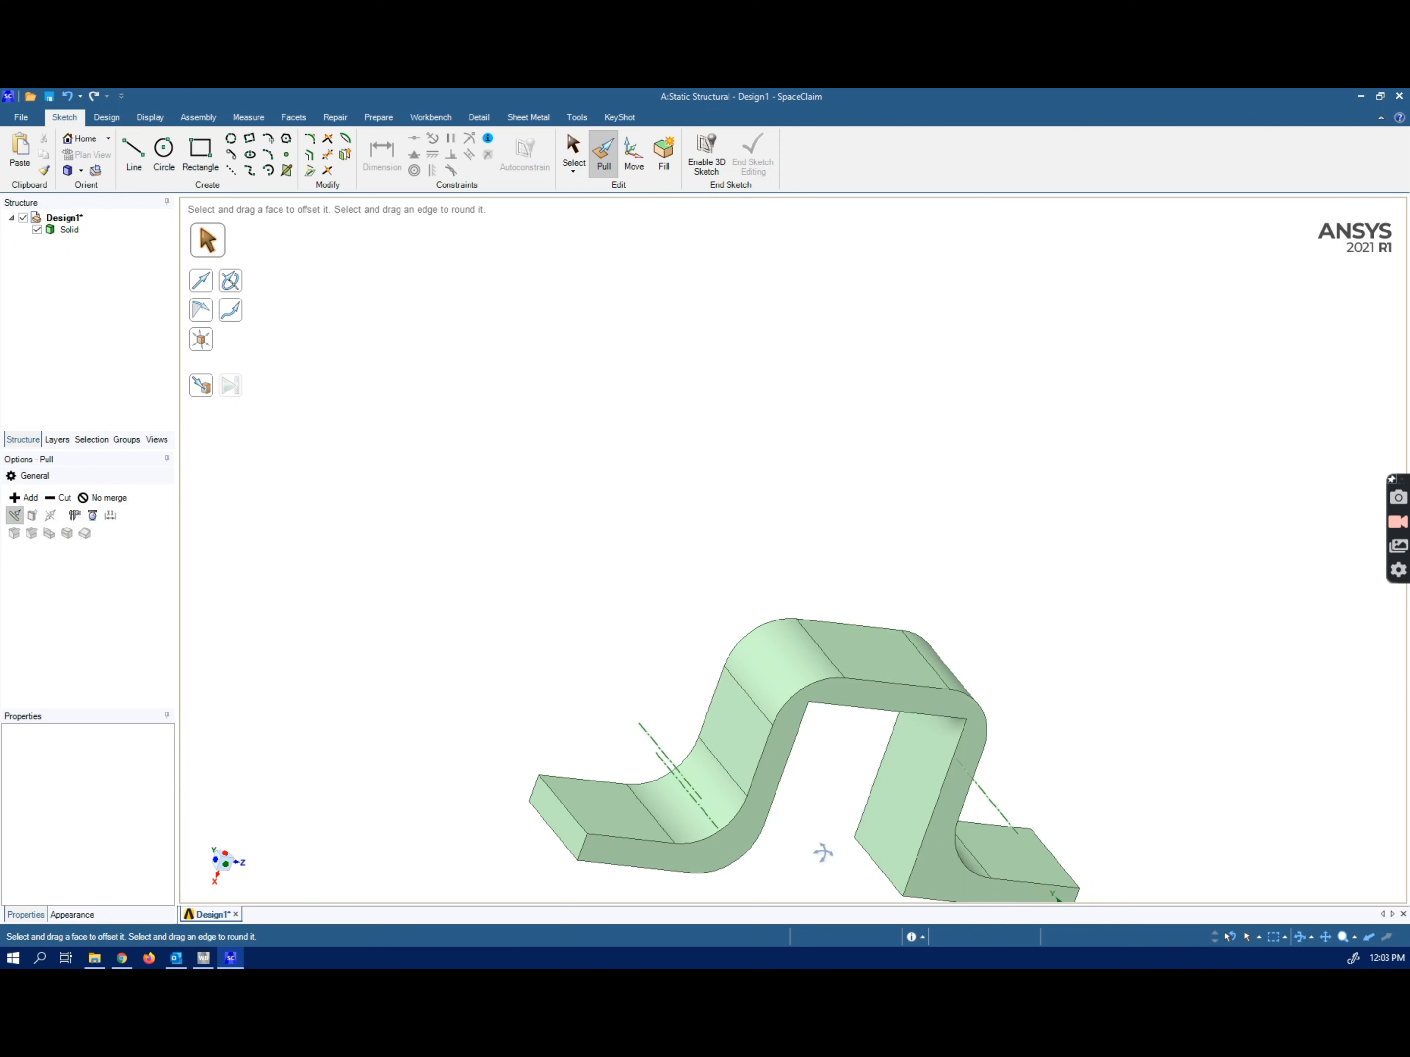
Step: Round the lower inner edge of the leg nearer the origin to a 30 mm radius
{"action": "middle_click_drag", "start_coordinate": [822, 853], "coordinate": [860, 761]}
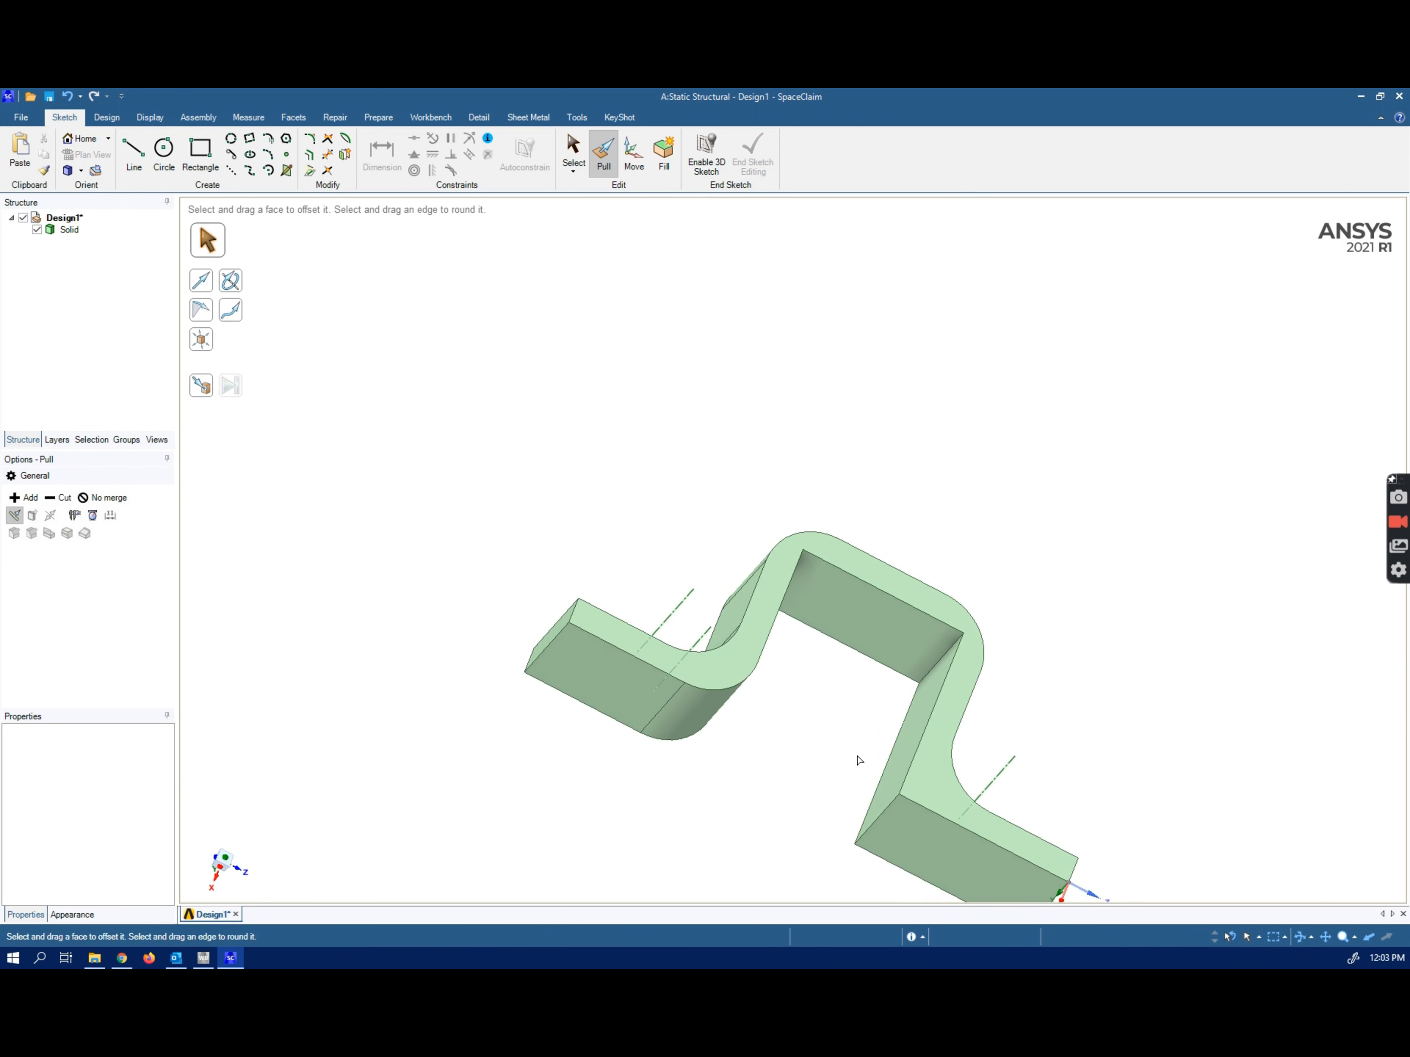
{"action": "left_click", "coordinate": [893, 810]}
{"action": "left_click_drag", "start_coordinate": [895, 810], "coordinate": [913, 808]}
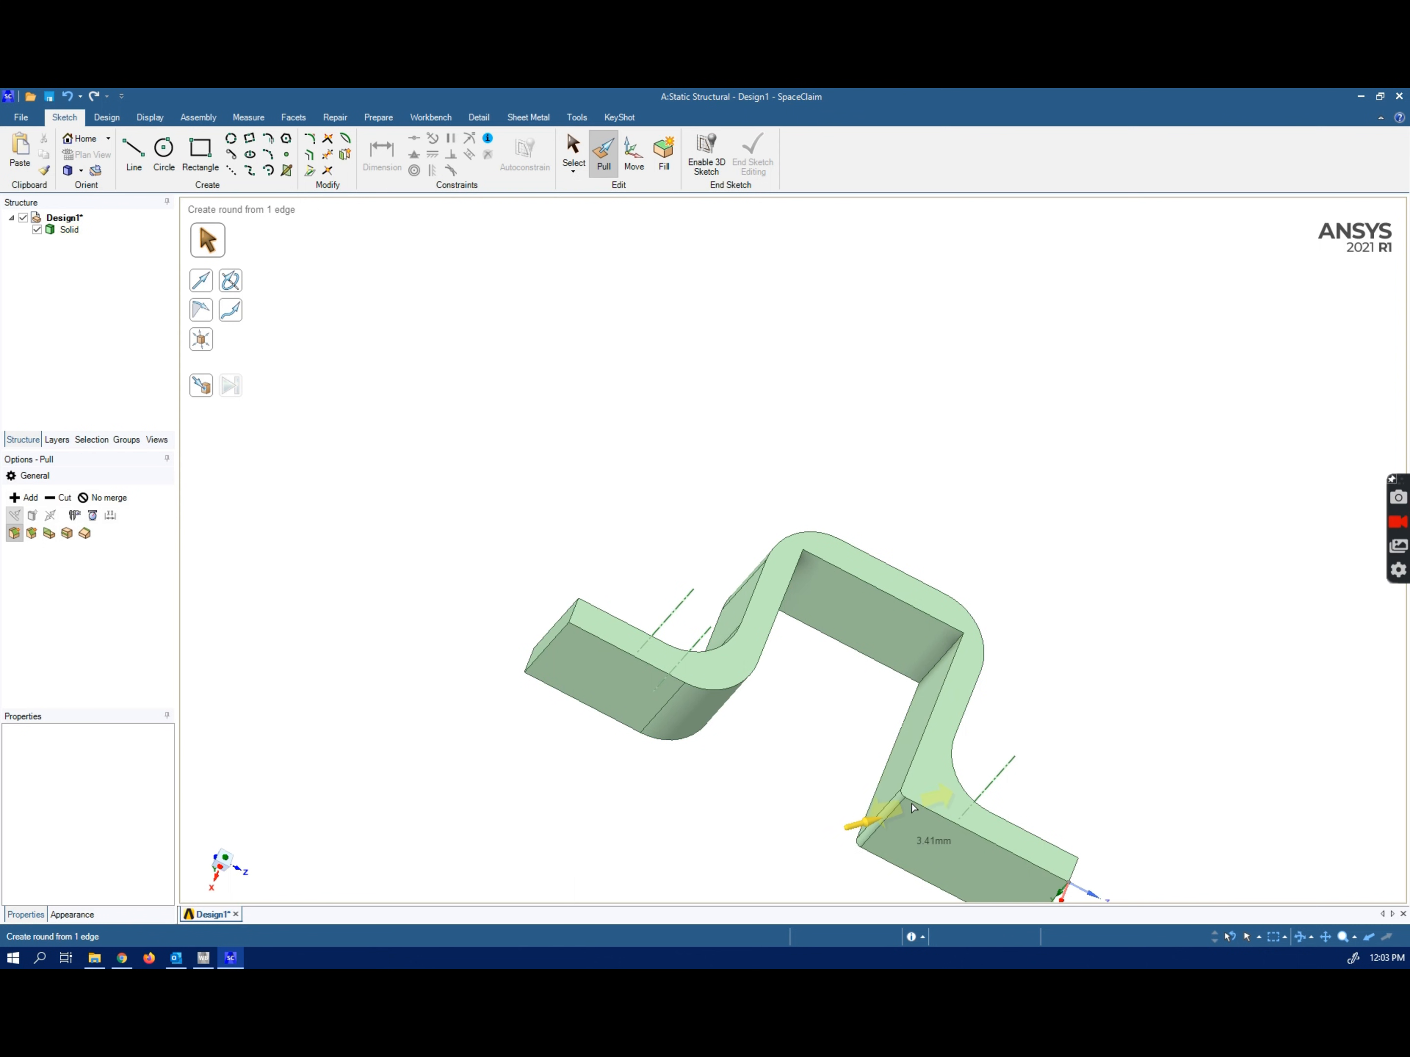
{"action": "type", "text": "30"}
{"action": "key", "text": "Return"}
Step: Round both inner top corner edges beneath the raised section to a 30 mm radius
{"action": "left_click", "coordinate": [940, 669]}
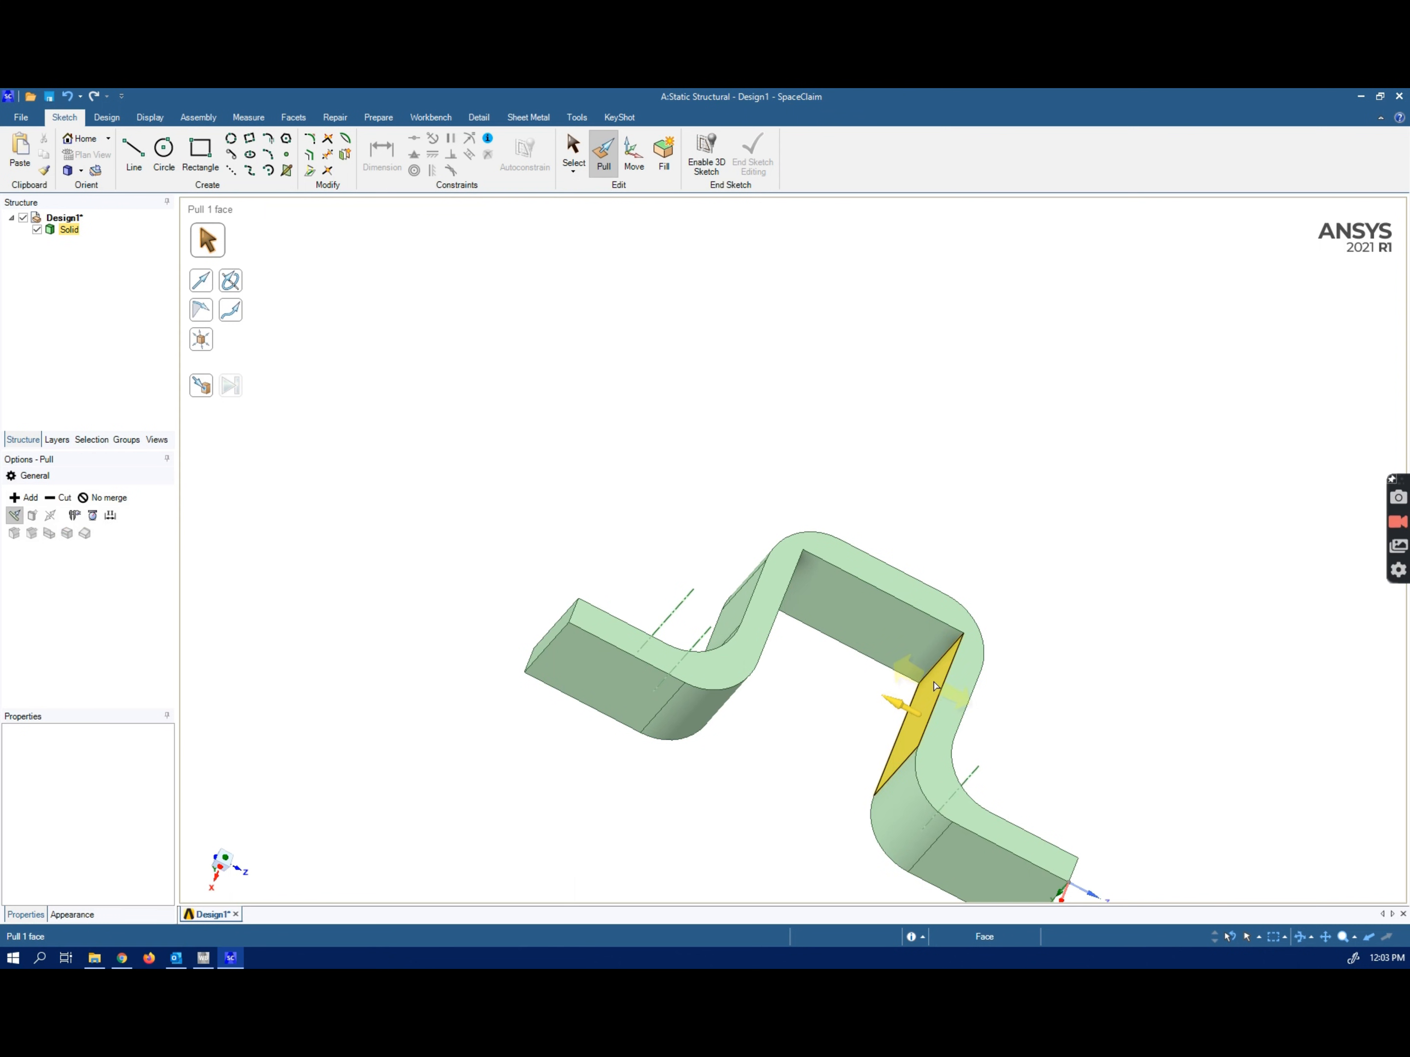
{"action": "left_click", "coordinate": [924, 667]}
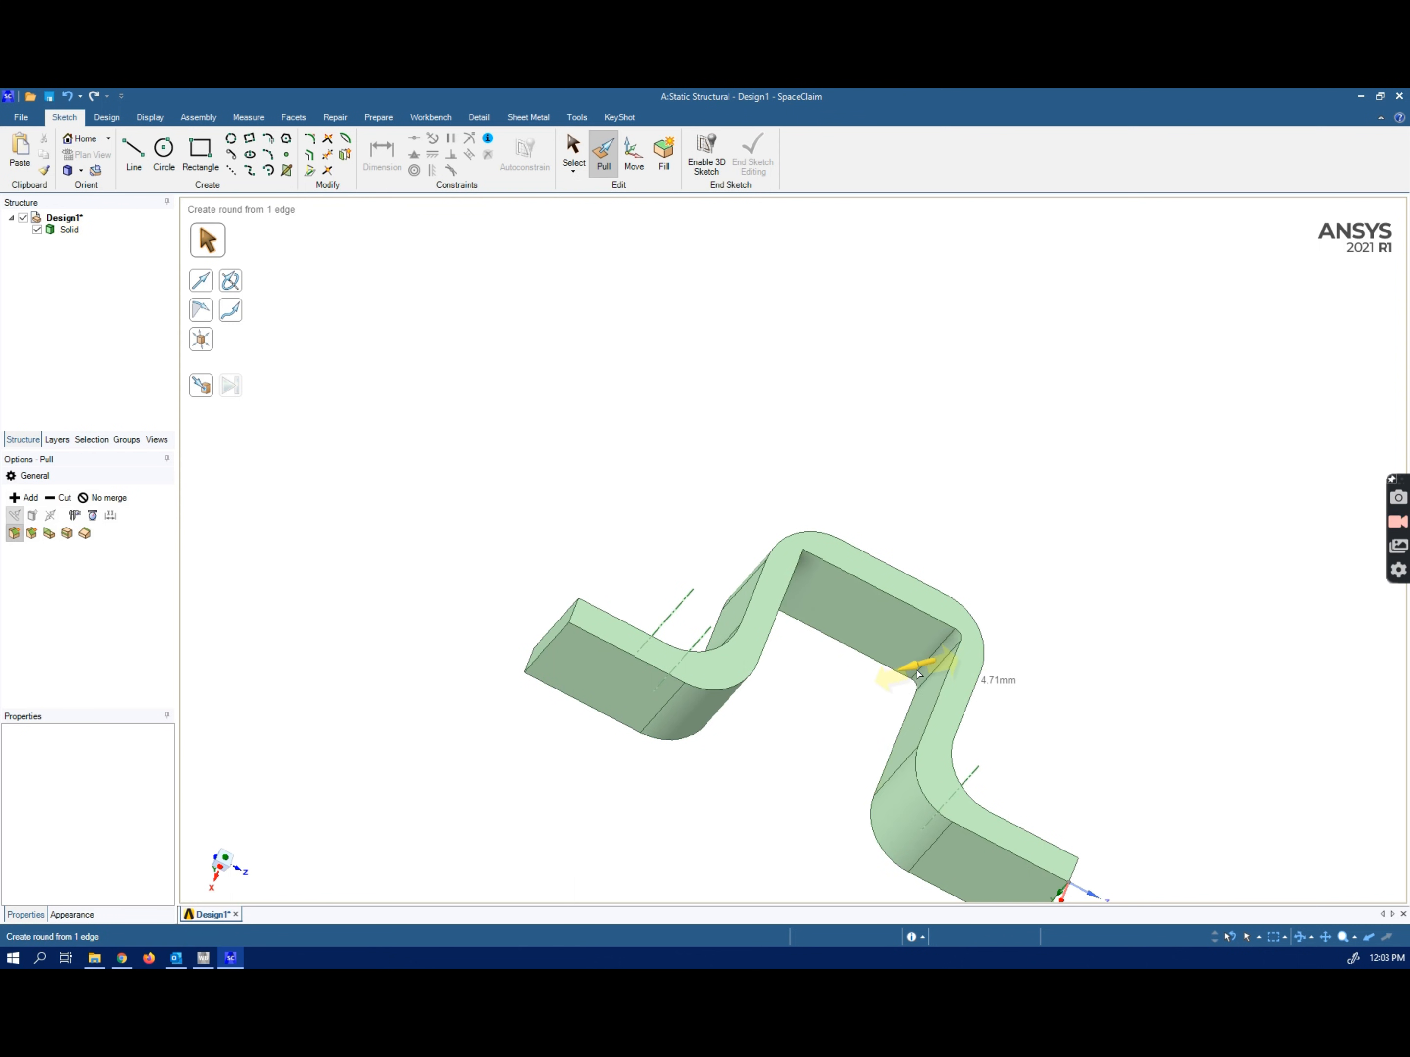
{"action": "type", "text": "30"}
{"action": "key", "text": "Return"}
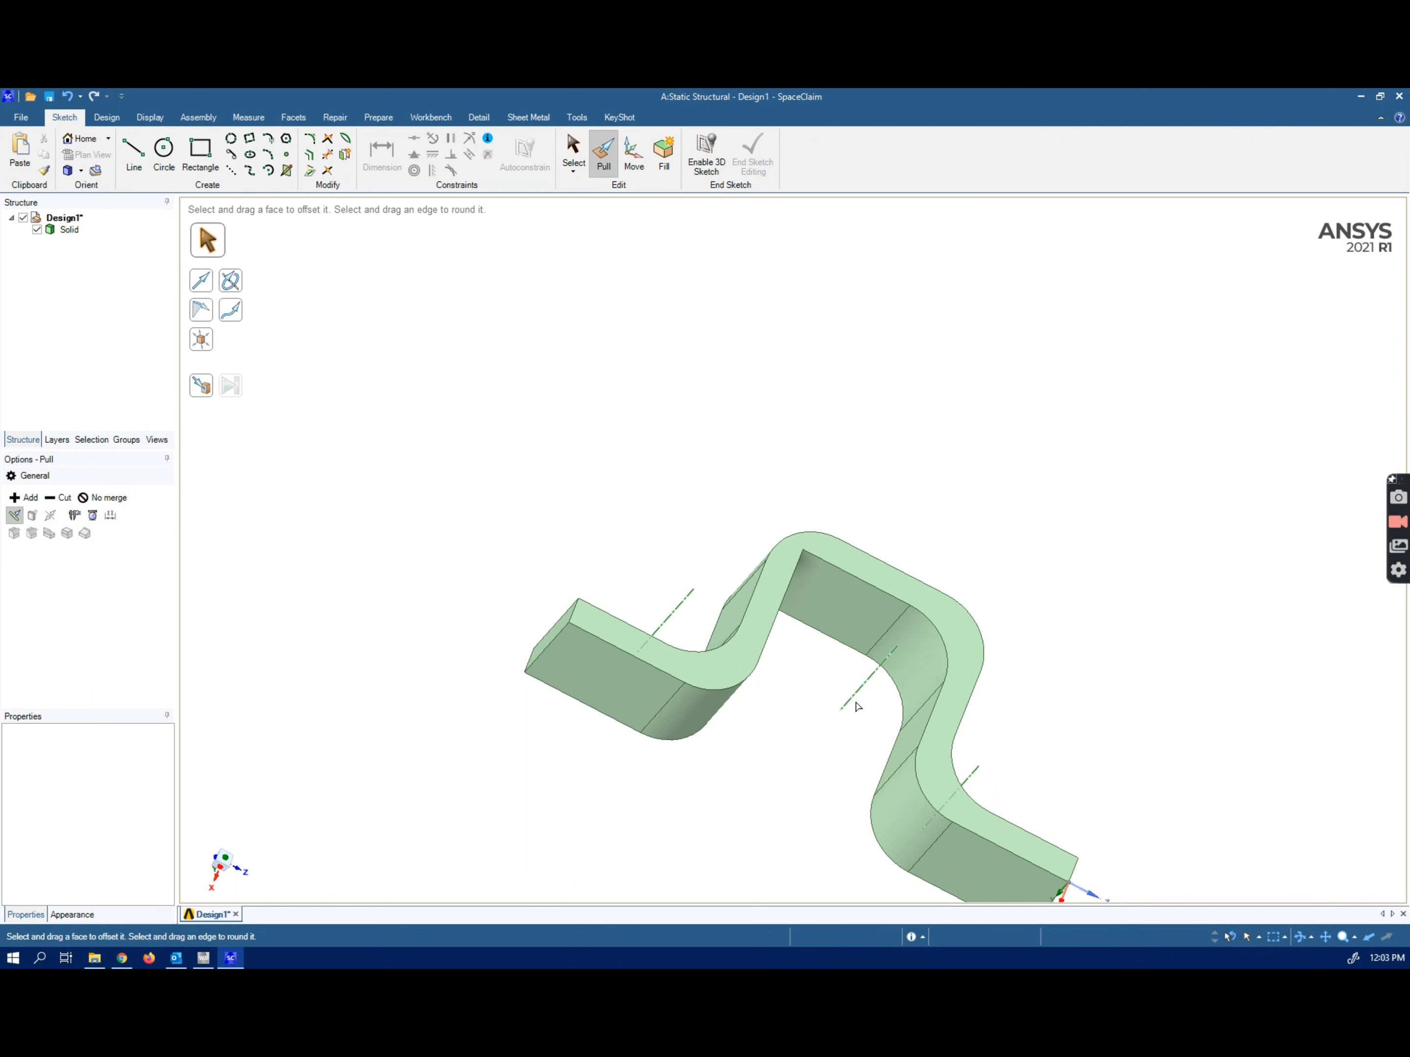
{"action": "left_click", "coordinate": [849, 705]}
{"action": "middle_click_drag", "start_coordinate": [796, 713], "coordinate": [743, 699]}
{"action": "left_click", "coordinate": [745, 635]}
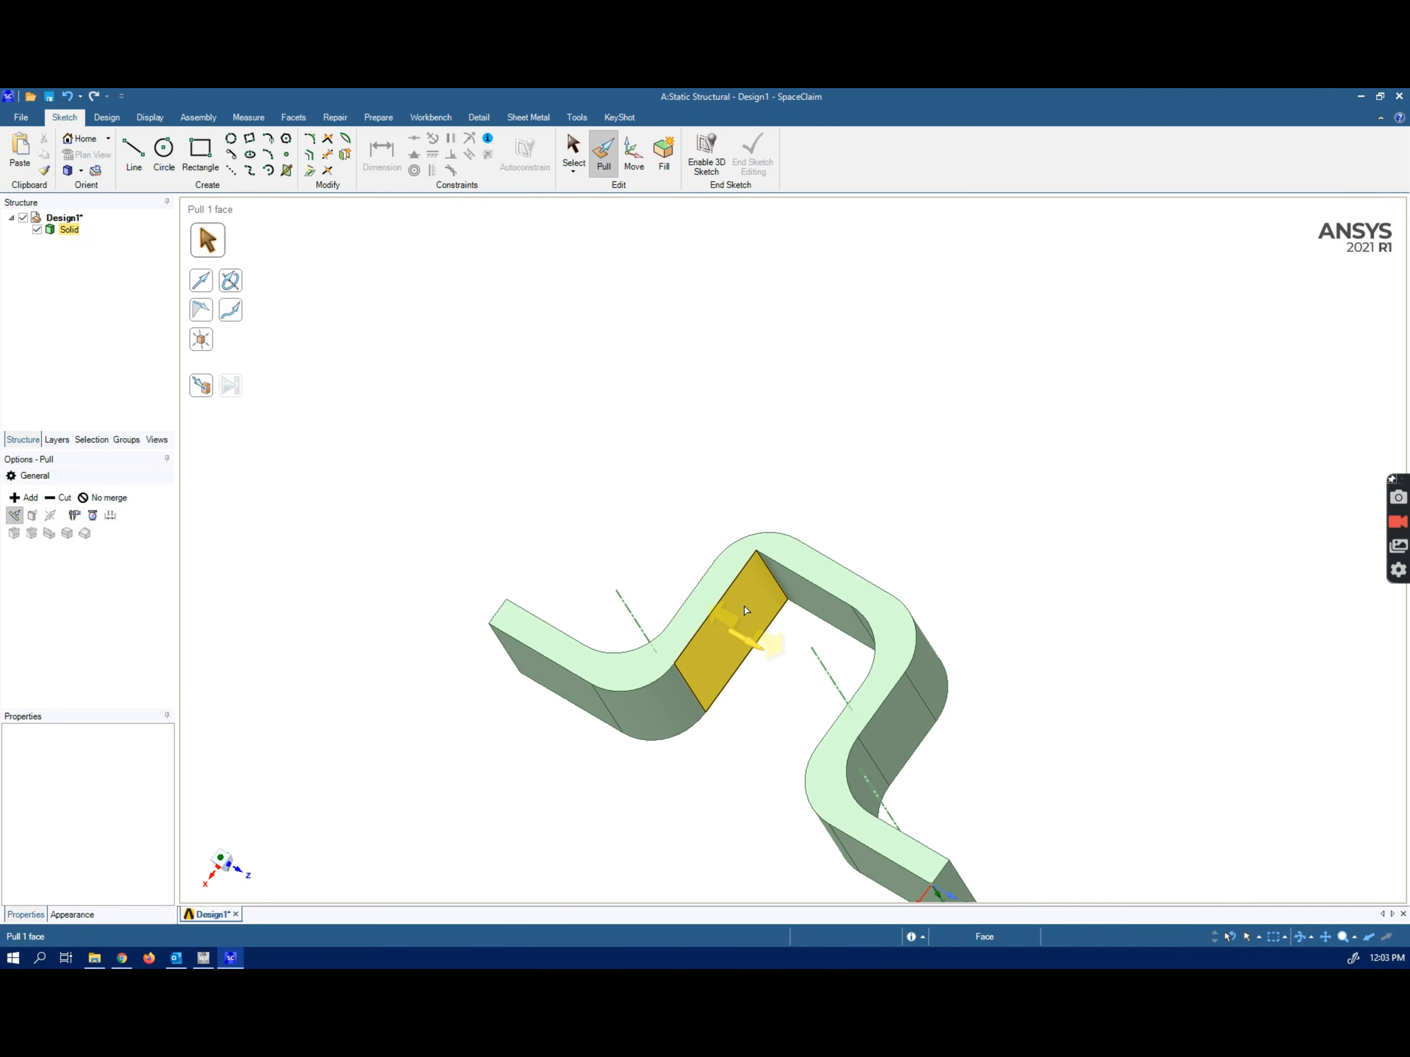
{"action": "left_click", "coordinate": [778, 592]}
{"action": "left_click_drag", "start_coordinate": [779, 591], "coordinate": [779, 610]}
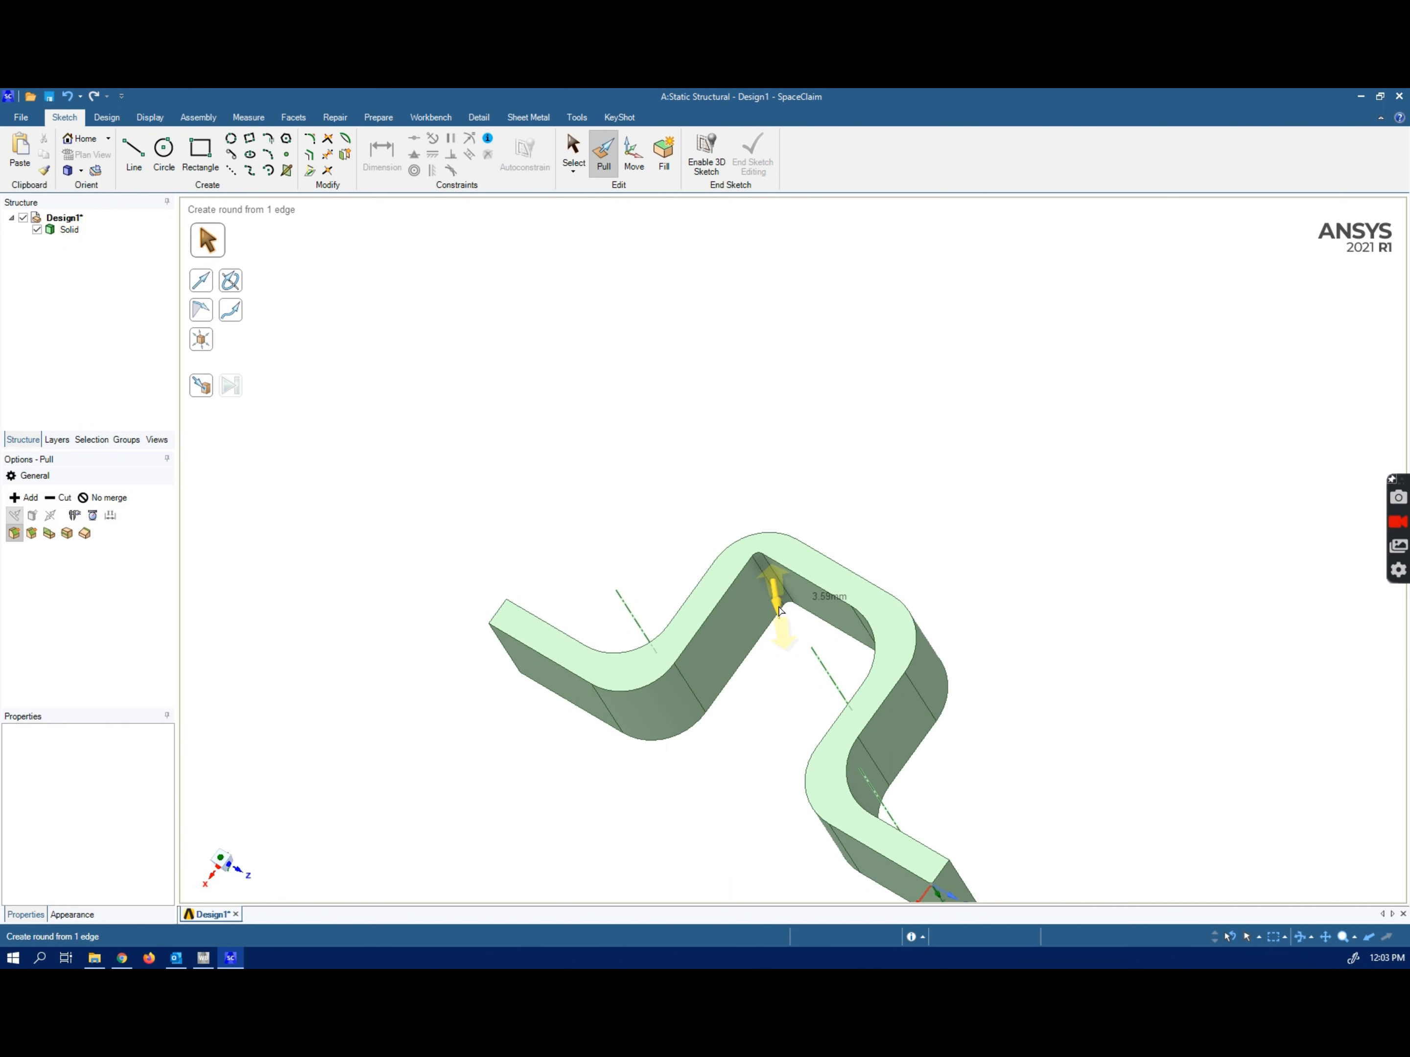
{"action": "type", "text": "30"}
{"action": "key", "text": "Return"}
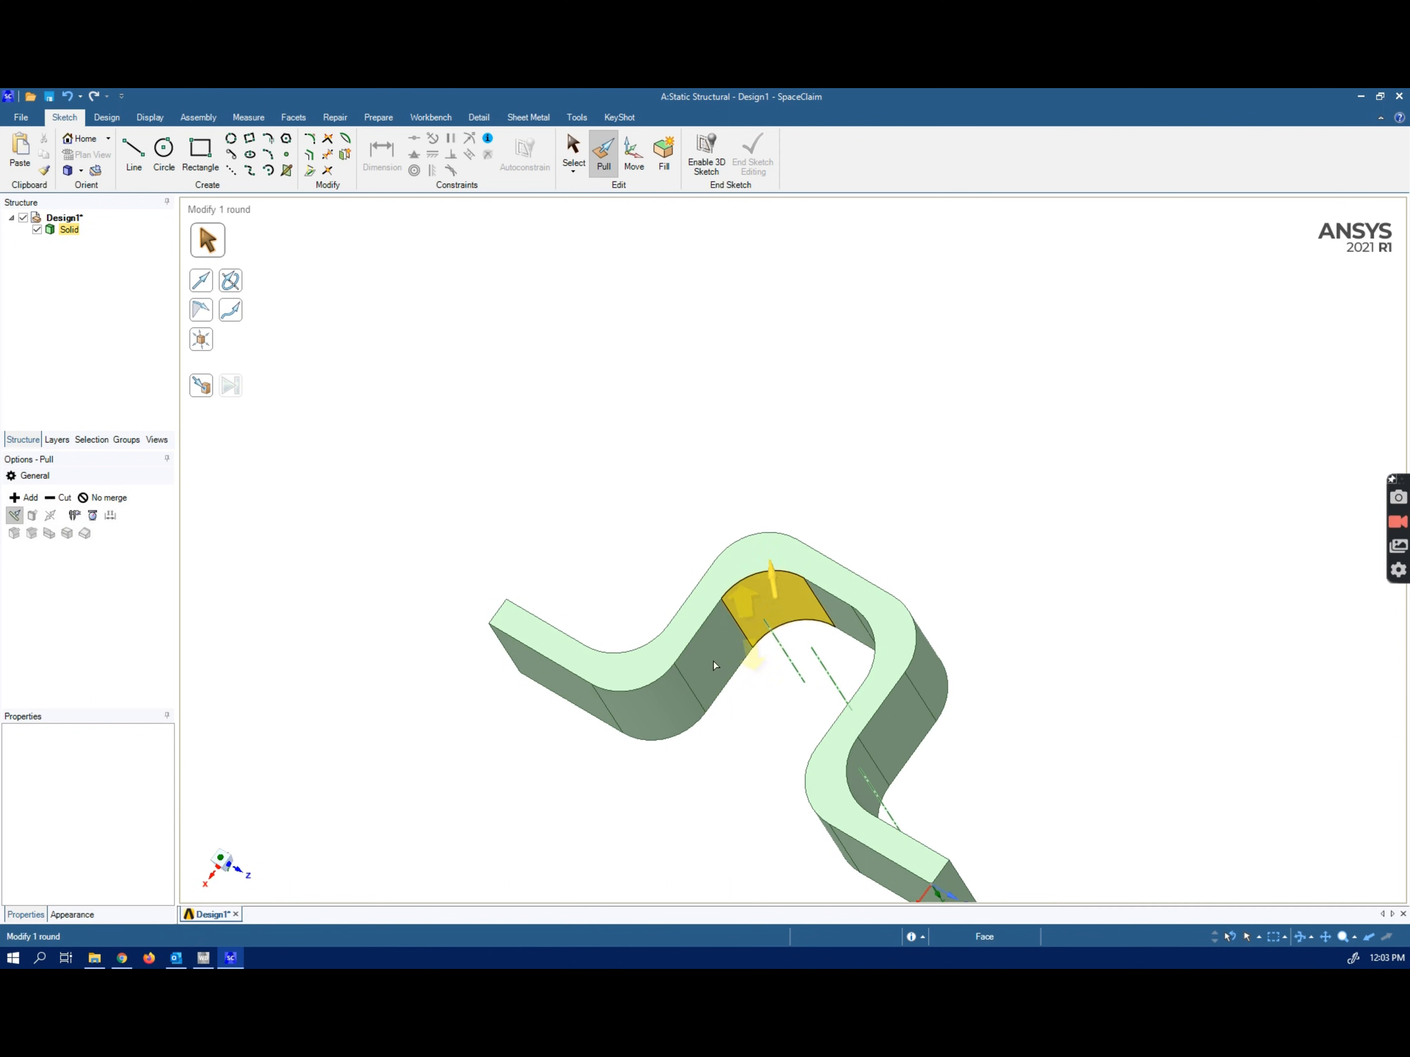
Step: Sketch a 15 mm diameter circle at the centre of the flat top face of the flange at the origin
{"action": "left_click", "coordinate": [678, 782]}
{"action": "middle_click_drag", "start_coordinate": [668, 819], "coordinate": [363, 768]}
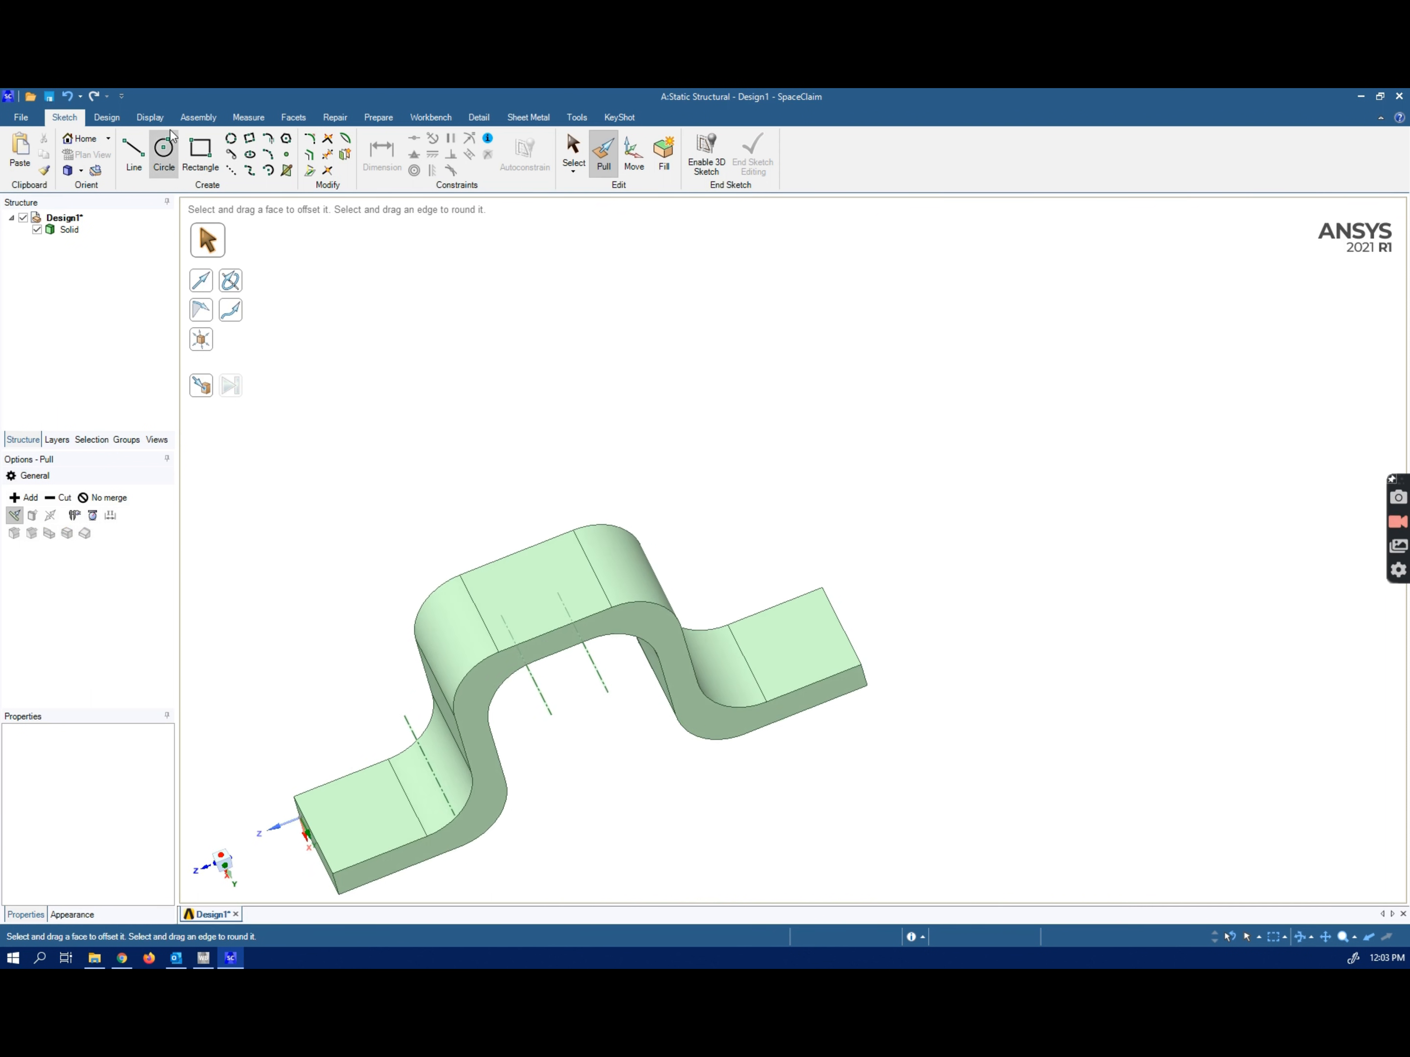
{"action": "left_click", "coordinate": [360, 826]}
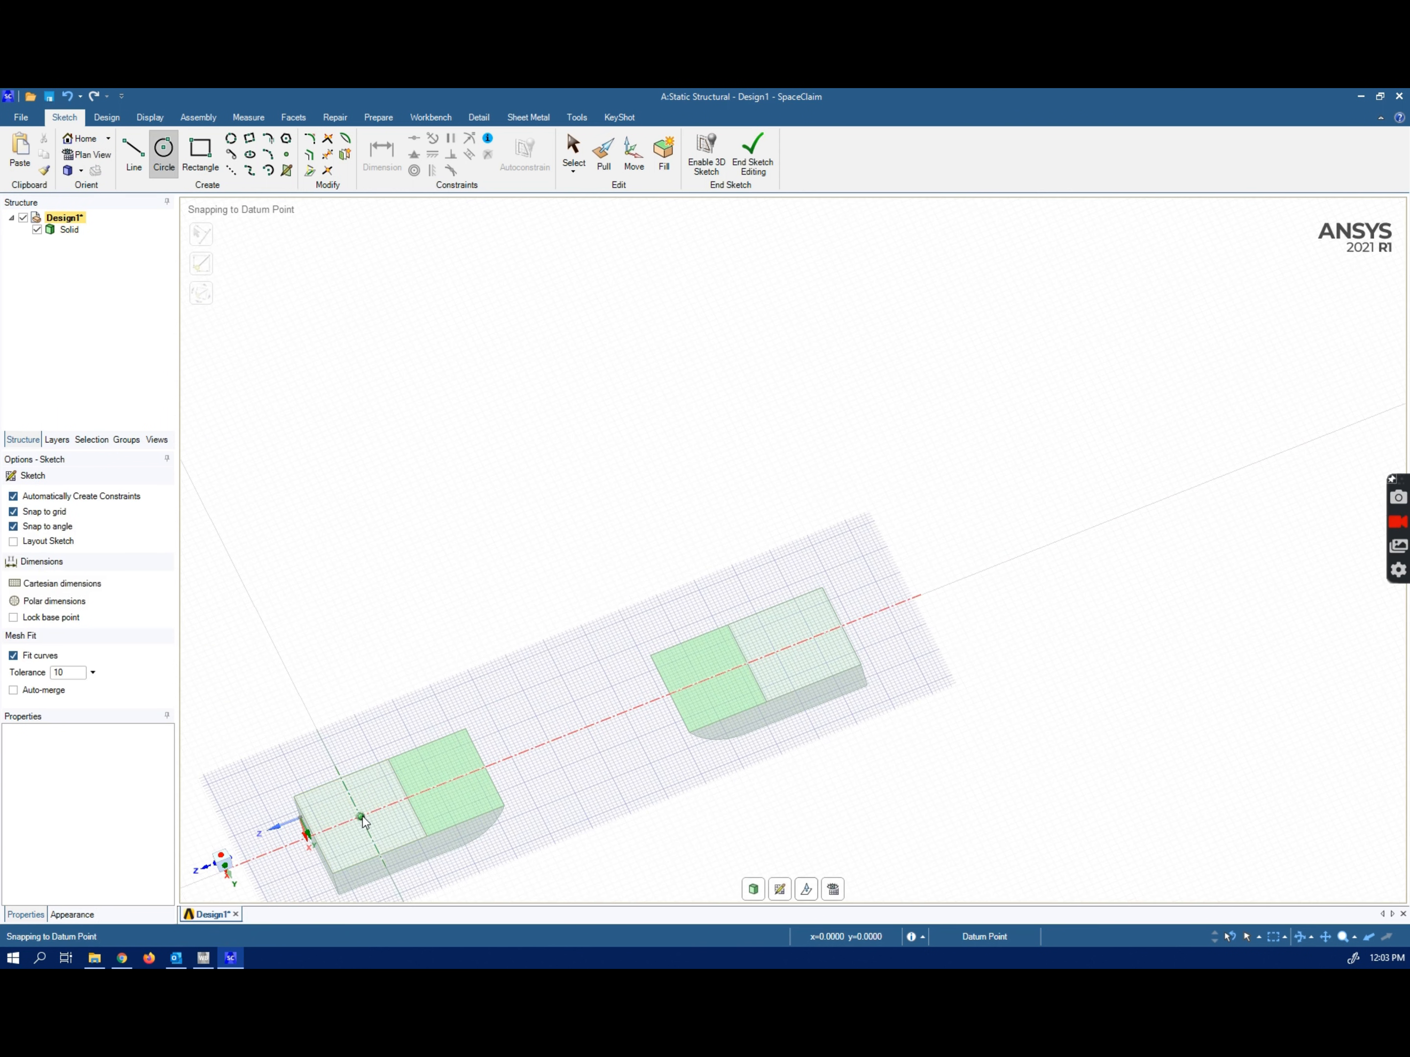
{"action": "left_click", "coordinate": [362, 818]}
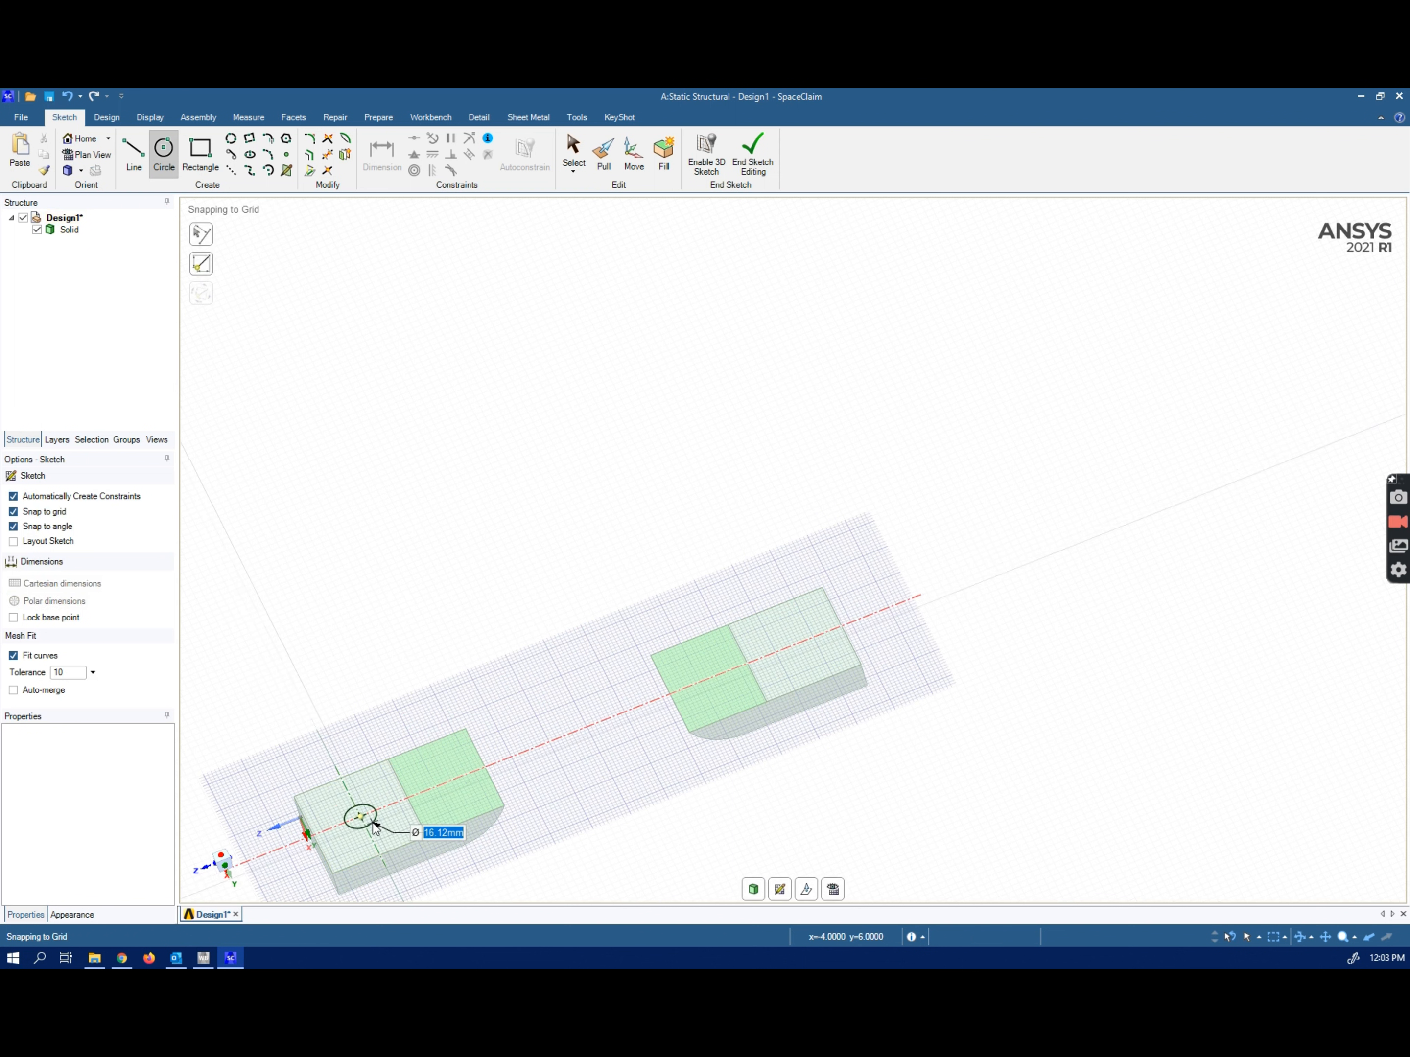
{"action": "left_click", "coordinate": [375, 827]}
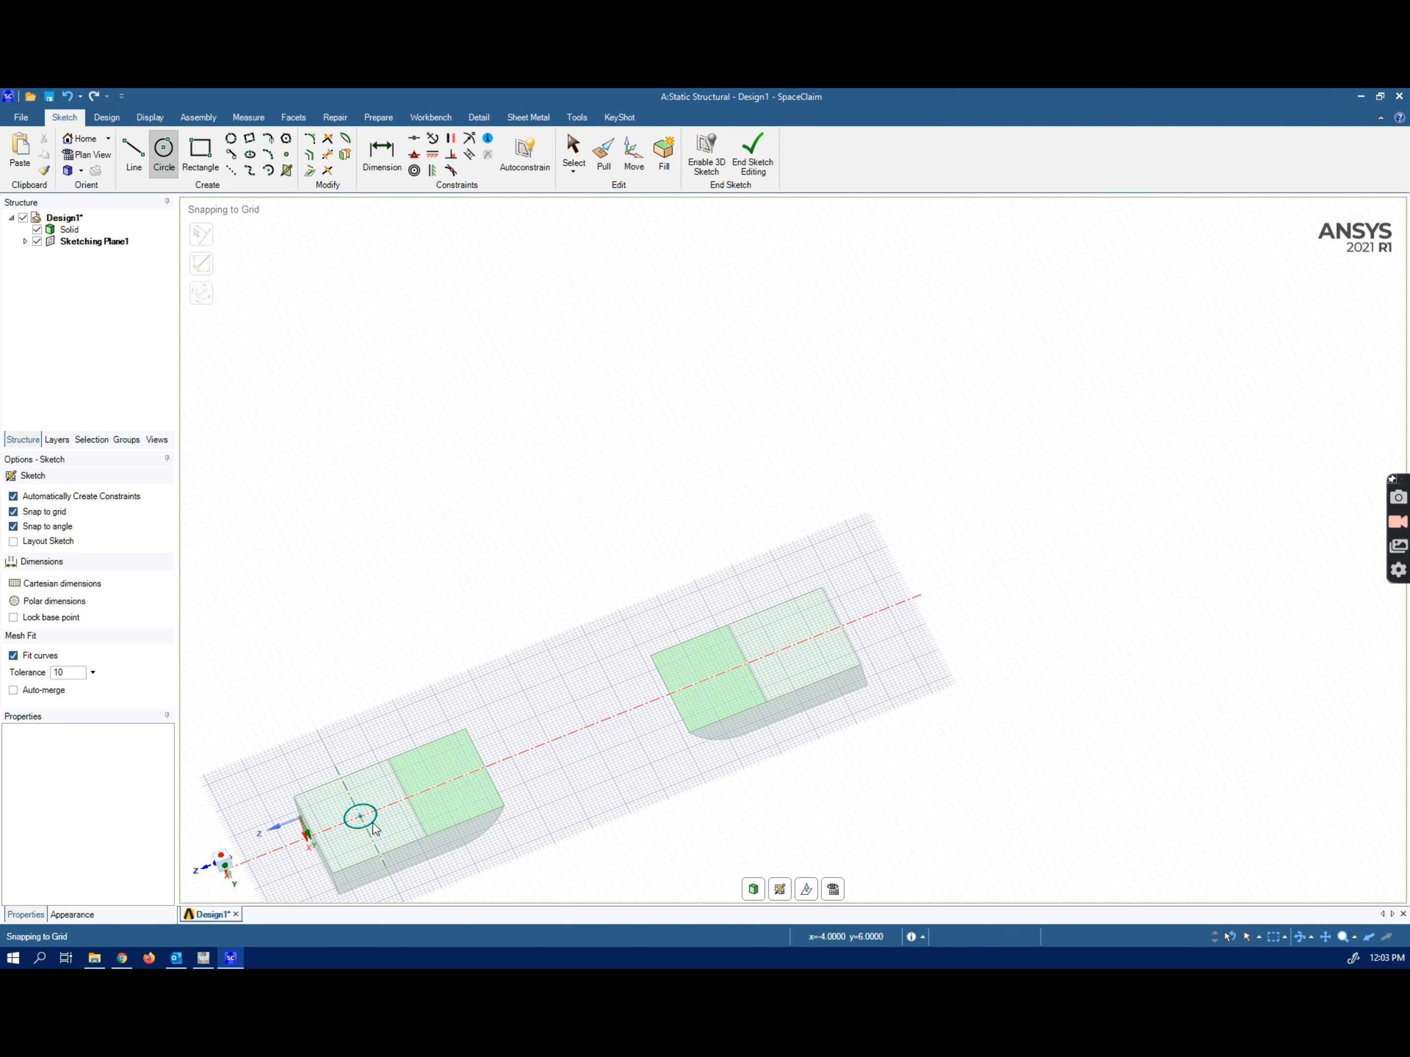
{"action": "left_click", "coordinate": [360, 818]}
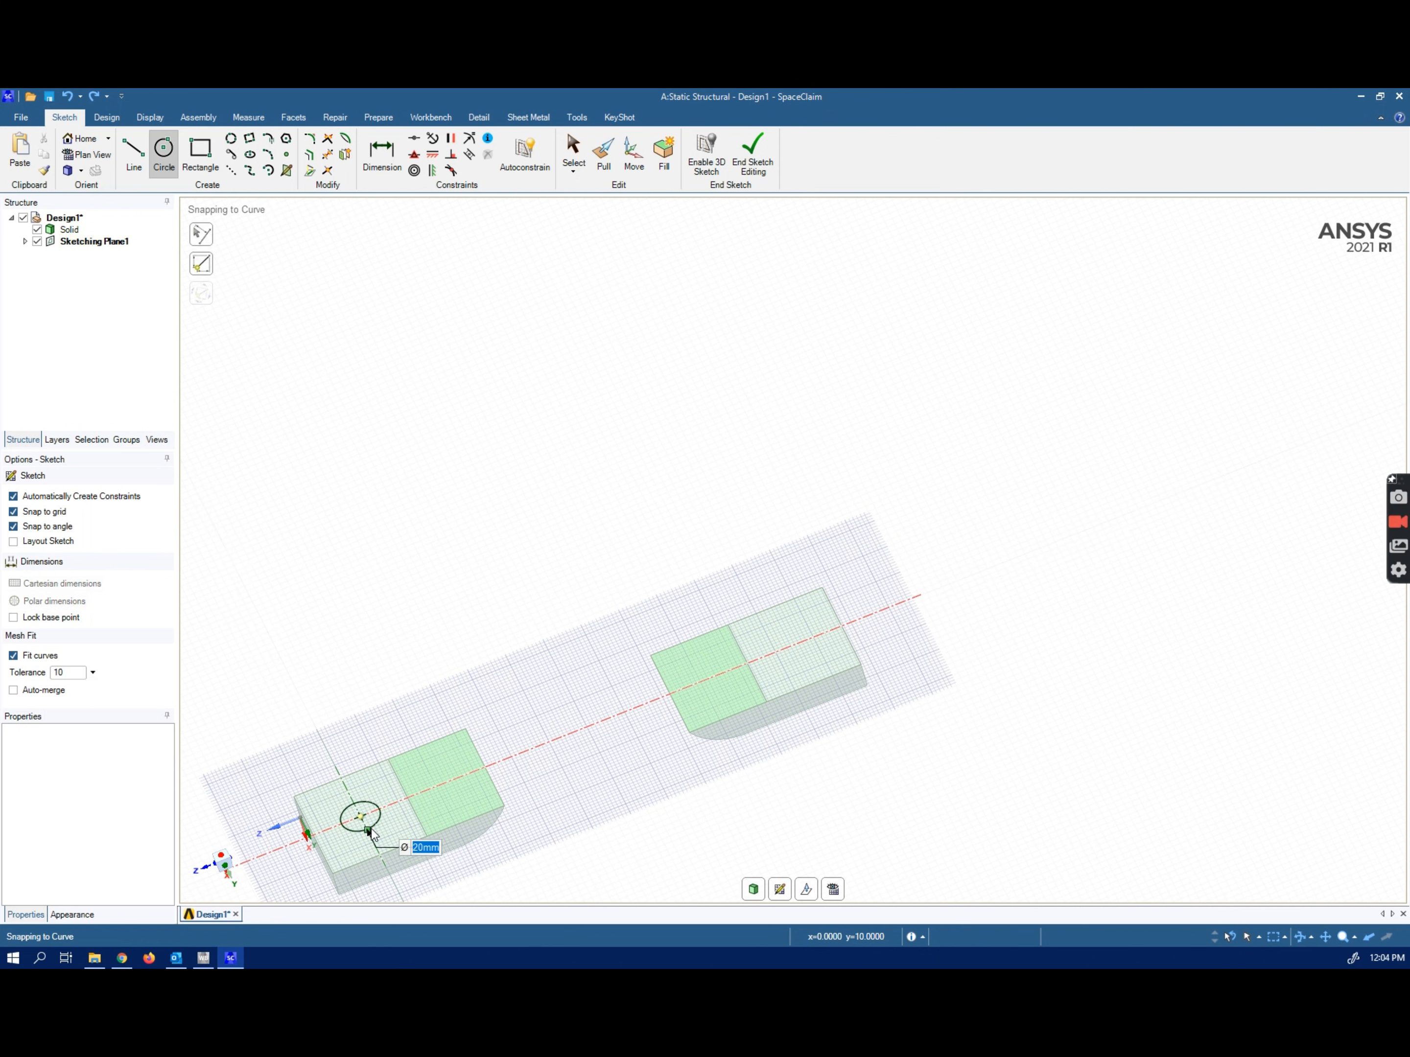
{"action": "left_click", "coordinate": [371, 830]}
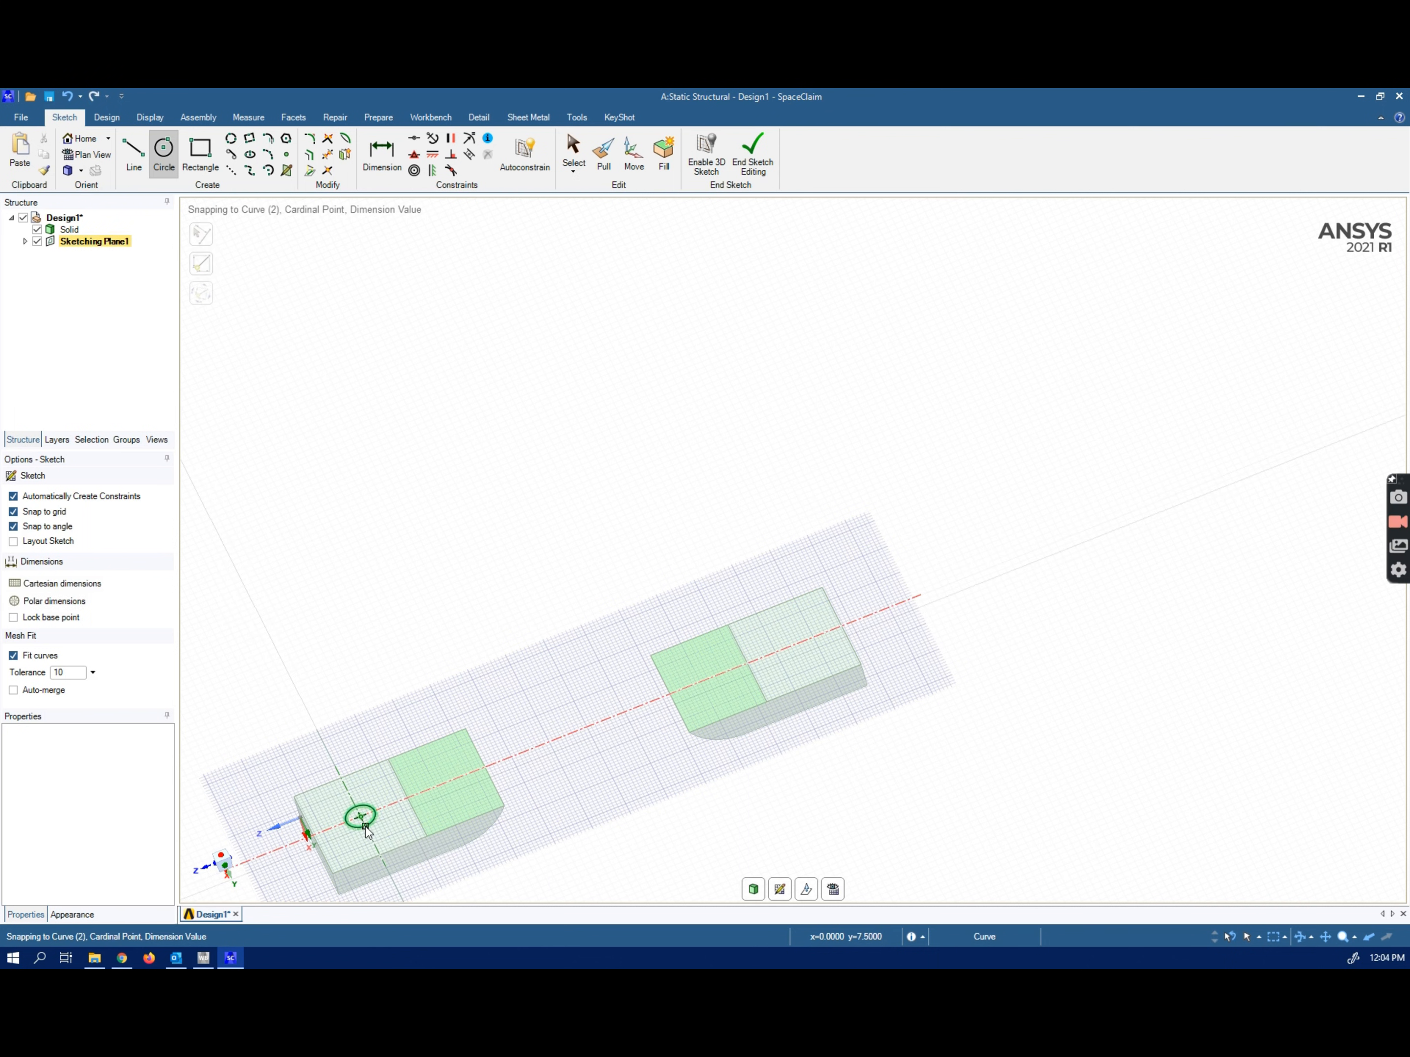
Step: Sketch a matching 15 mm diameter circle on the opposite flange's flat top face, centred on the same sketch axis
{"action": "left_click", "coordinate": [795, 643]}
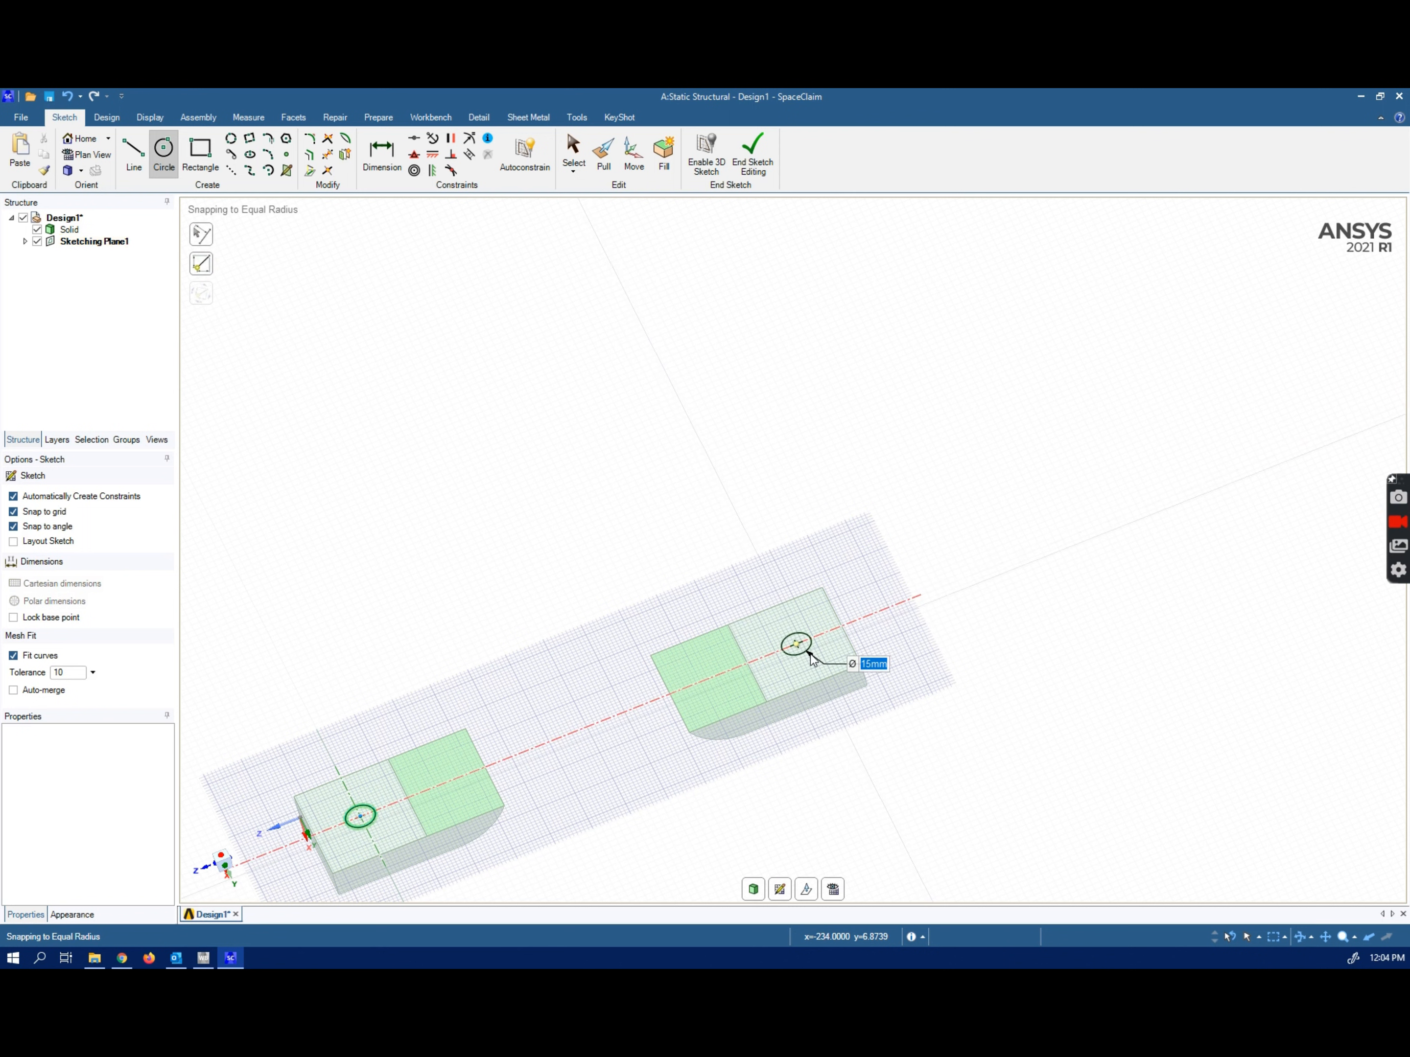
{"action": "type", "text": "15"}
{"action": "key", "text": "Return"}
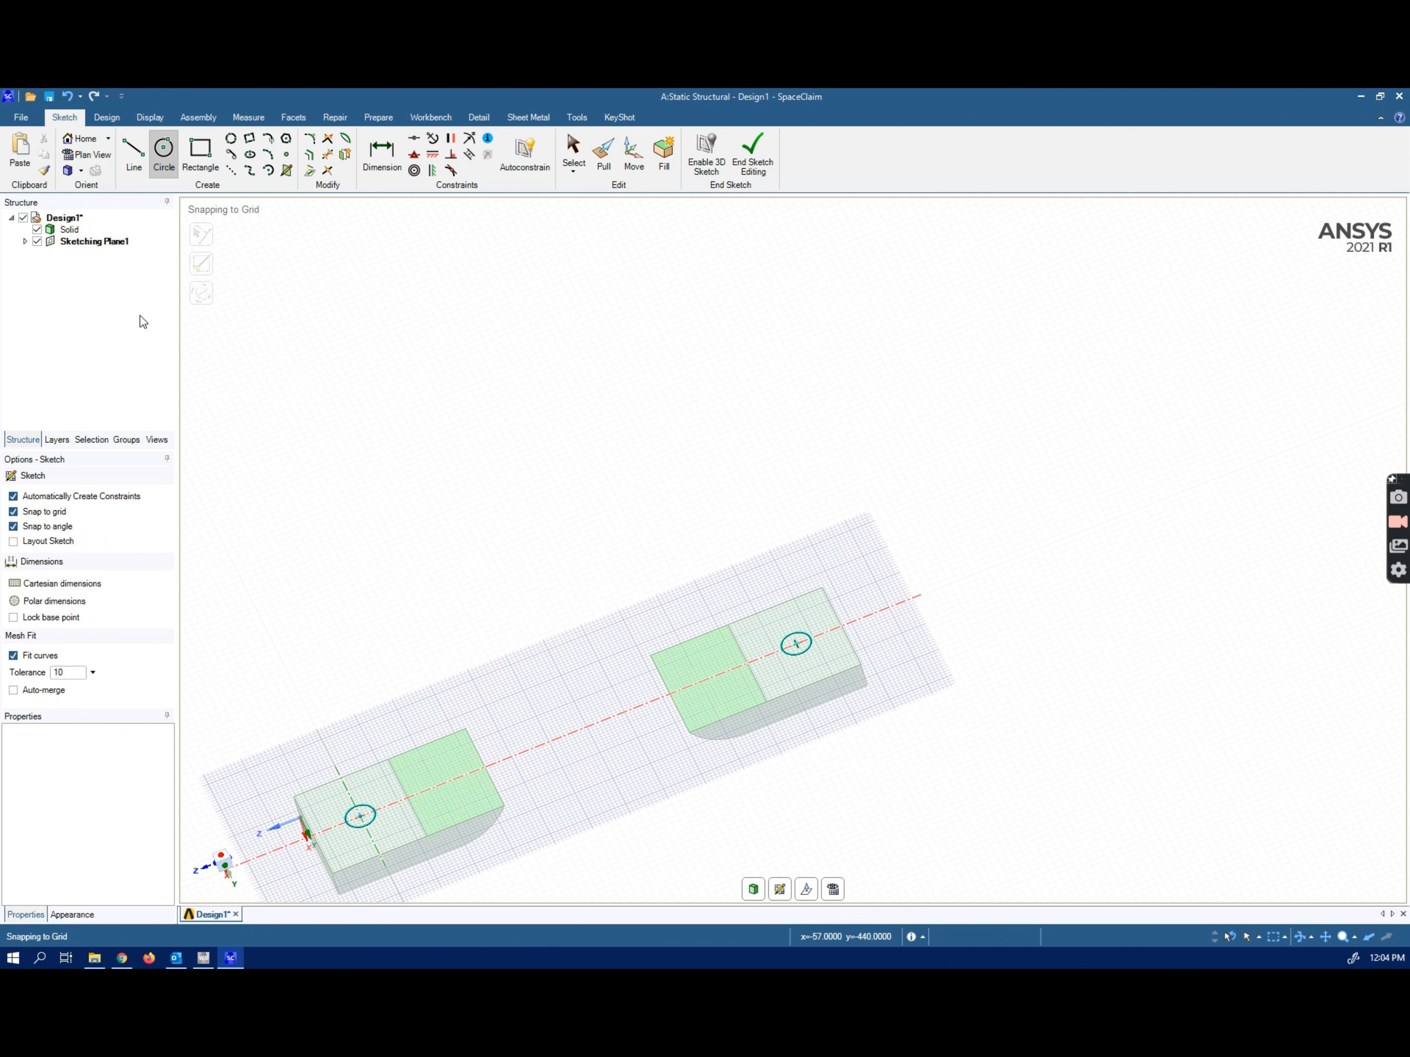
Step: Cut both 15 mm circles through the flanges with Pull to make the two through holes
{"action": "left_click", "coordinate": [566, 131]}
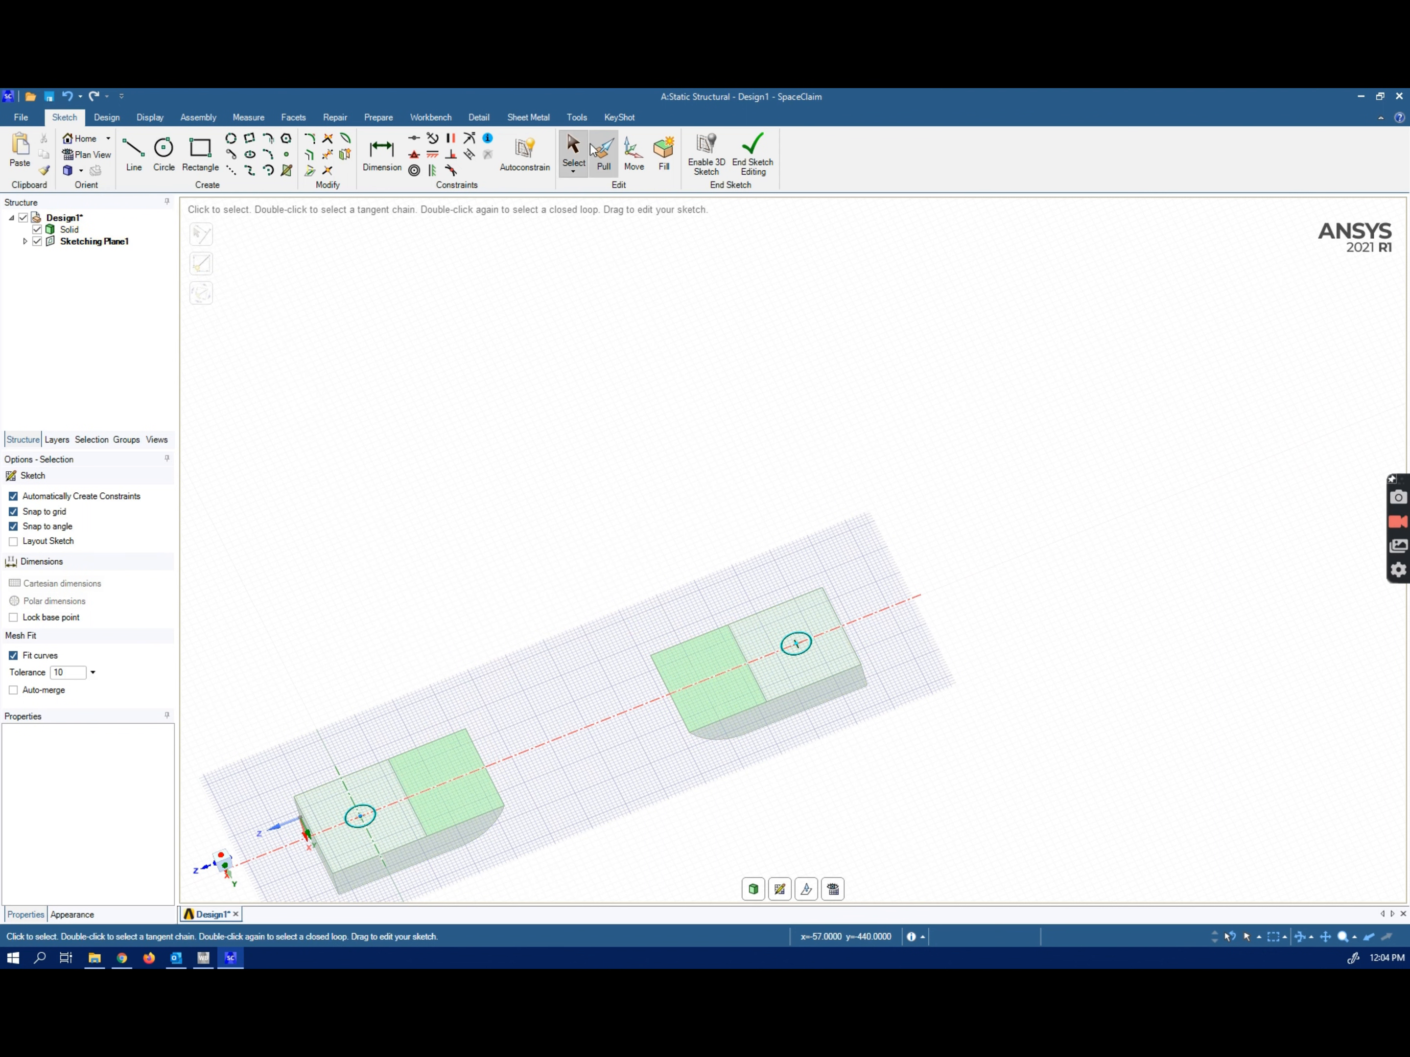
{"action": "left_click", "coordinate": [753, 889]}
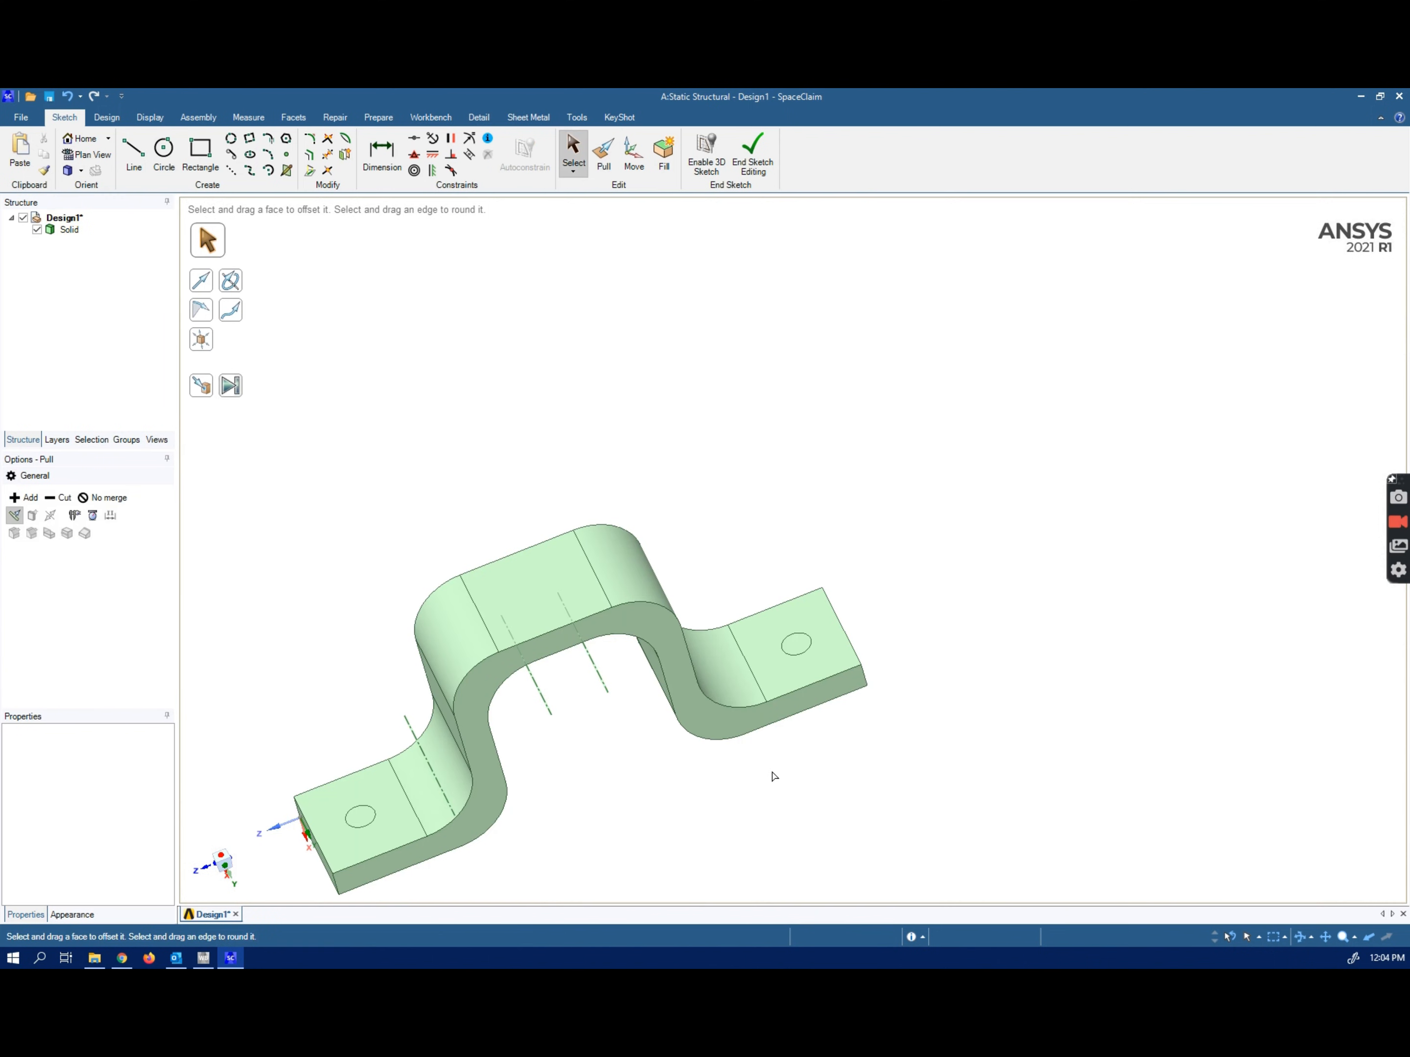
{"action": "left_click", "coordinate": [797, 647]}
{"action": "left_click_drag", "start_coordinate": [798, 646], "coordinate": [848, 789]}
{"action": "left_click", "coordinate": [359, 832]}
{"action": "left_click_drag", "start_coordinate": [361, 836], "coordinate": [408, 891]}
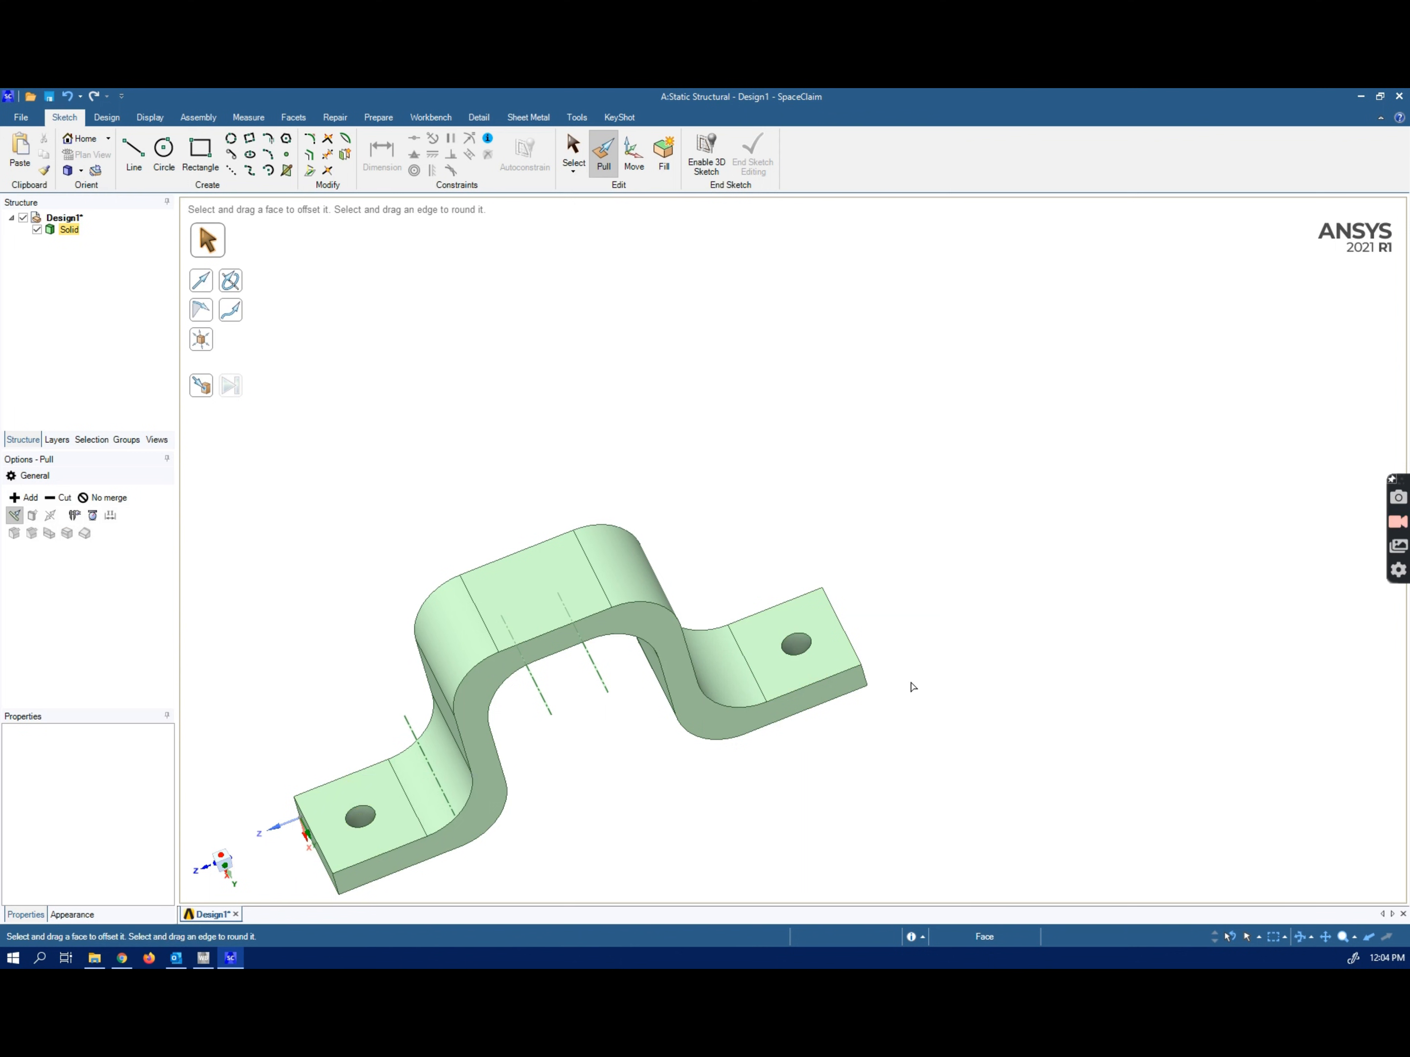
{"action": "mouse_move", "coordinate": [617, 768]}
{"action": "middle_mouse_down"}
{"action": "mouse_move", "coordinate": [717, 664]}
{"action": "mouse_move", "coordinate": [718, 507]}
{"action": "mouse_move", "coordinate": [561, 334]}
{"action": "mouse_move", "coordinate": [251, 428]}
{"action": "mouse_move", "coordinate": [177, 397]}
{"action": "mouse_move", "coordinate": [183, 339]}
{"action": "middle_mouse_up"}
Step: Close the geometry editor and open the Static Structural system's Model in Mechanical
{"action": "left_click", "coordinate": [1399, 96]}
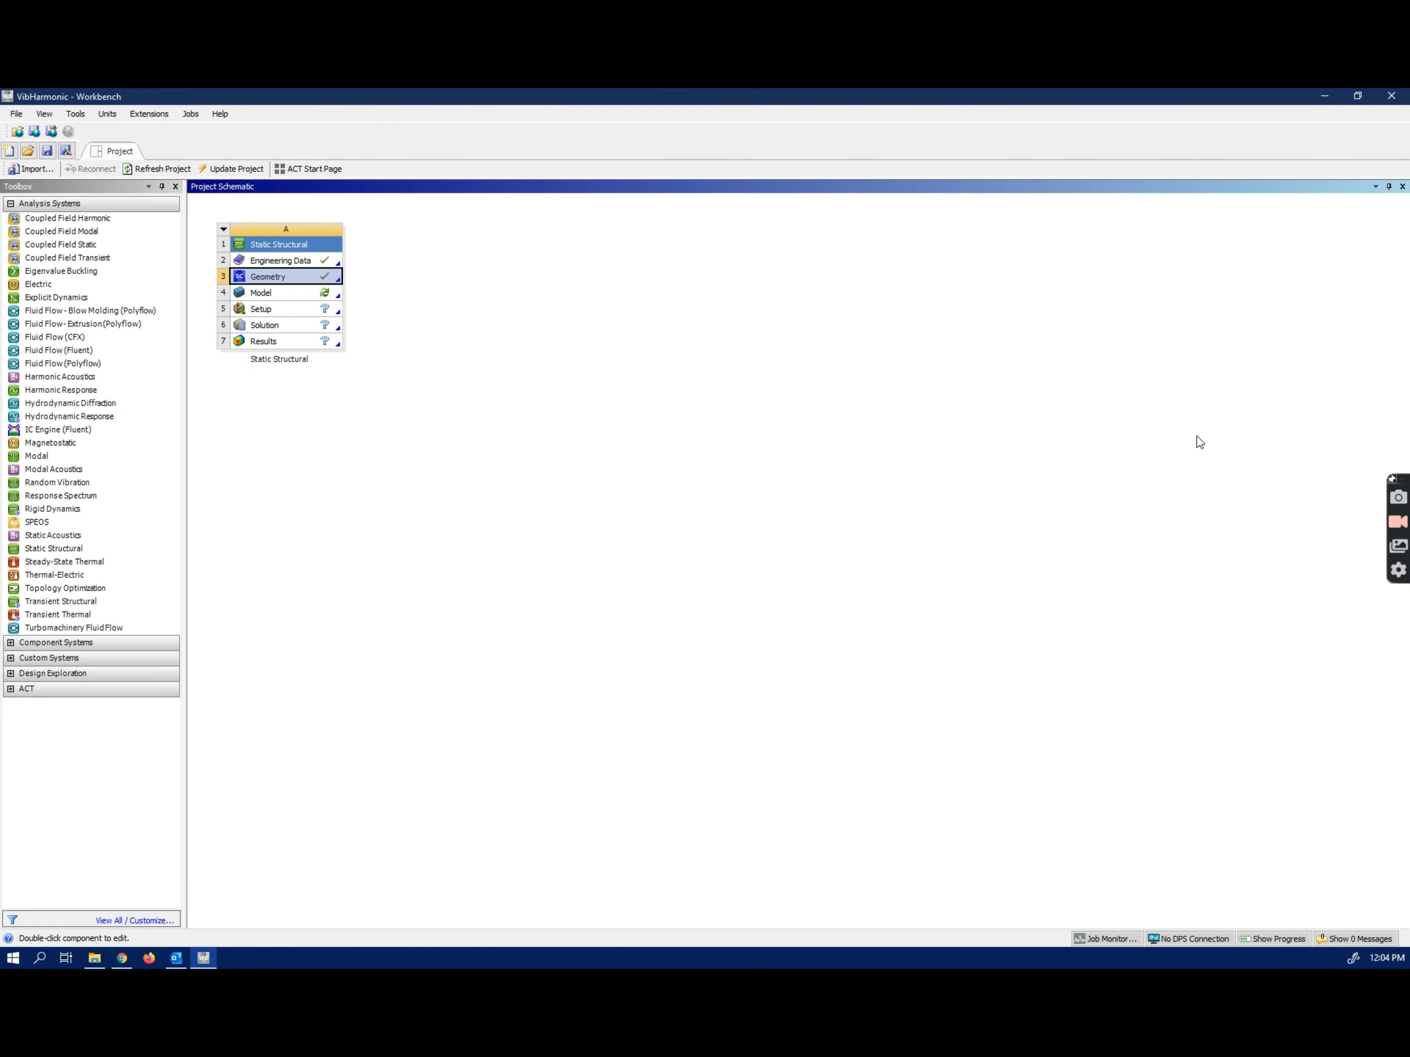
{"action": "double_click", "coordinate": [294, 291]}
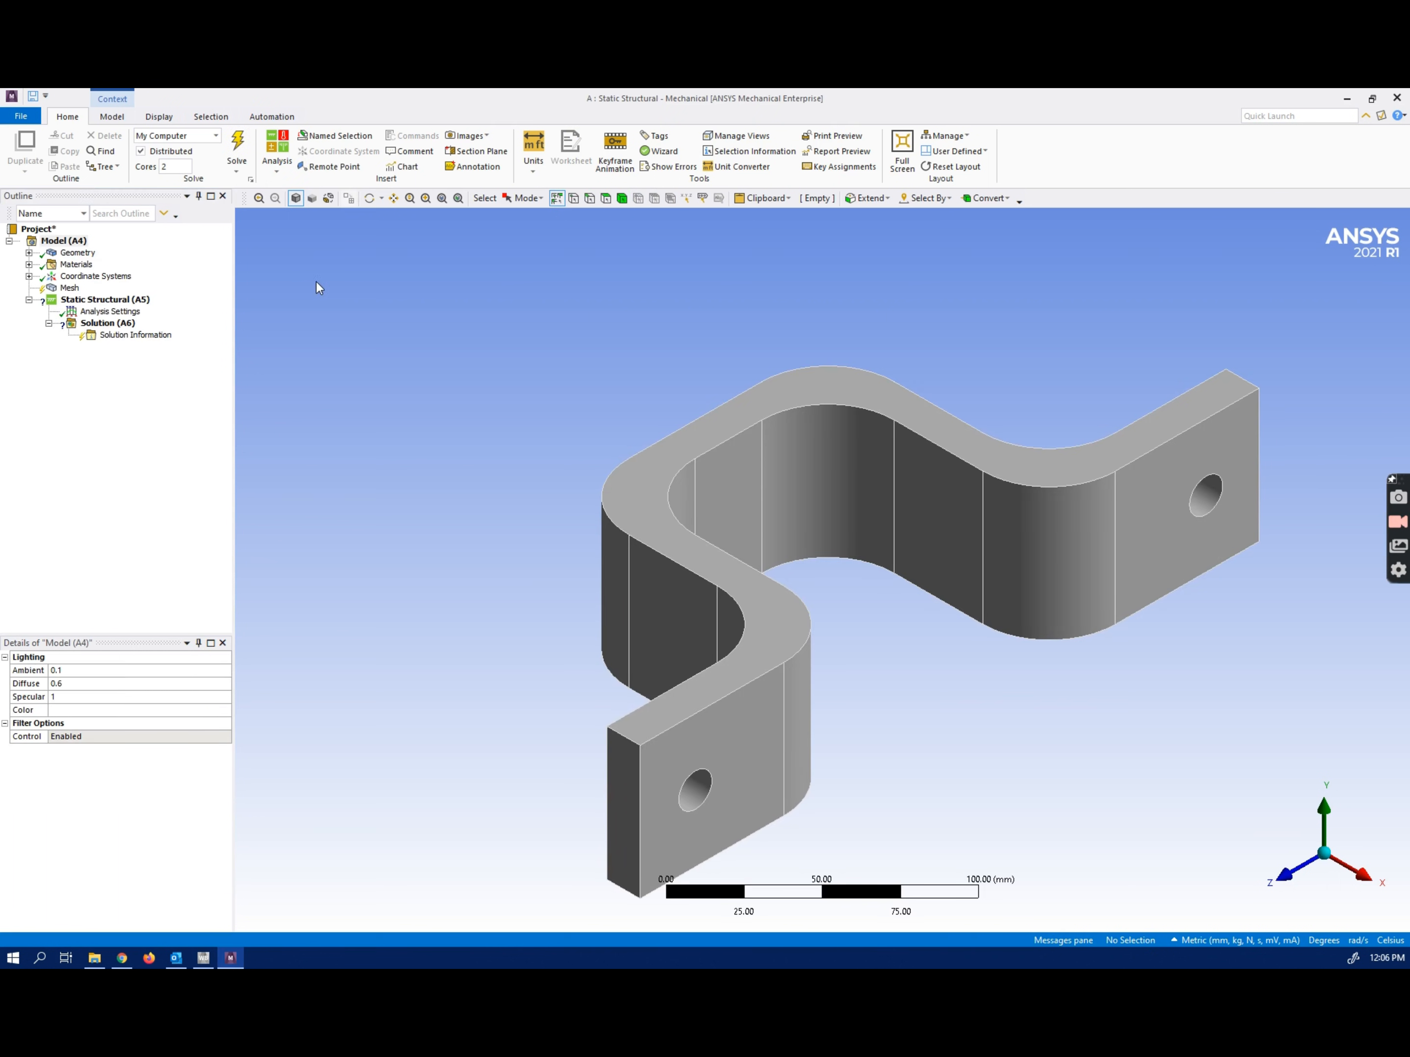
{"action": "left_click", "coordinate": [529, 169]}
{"action": "left_click", "coordinate": [526, 168]}
{"action": "left_click", "coordinate": [526, 169]}
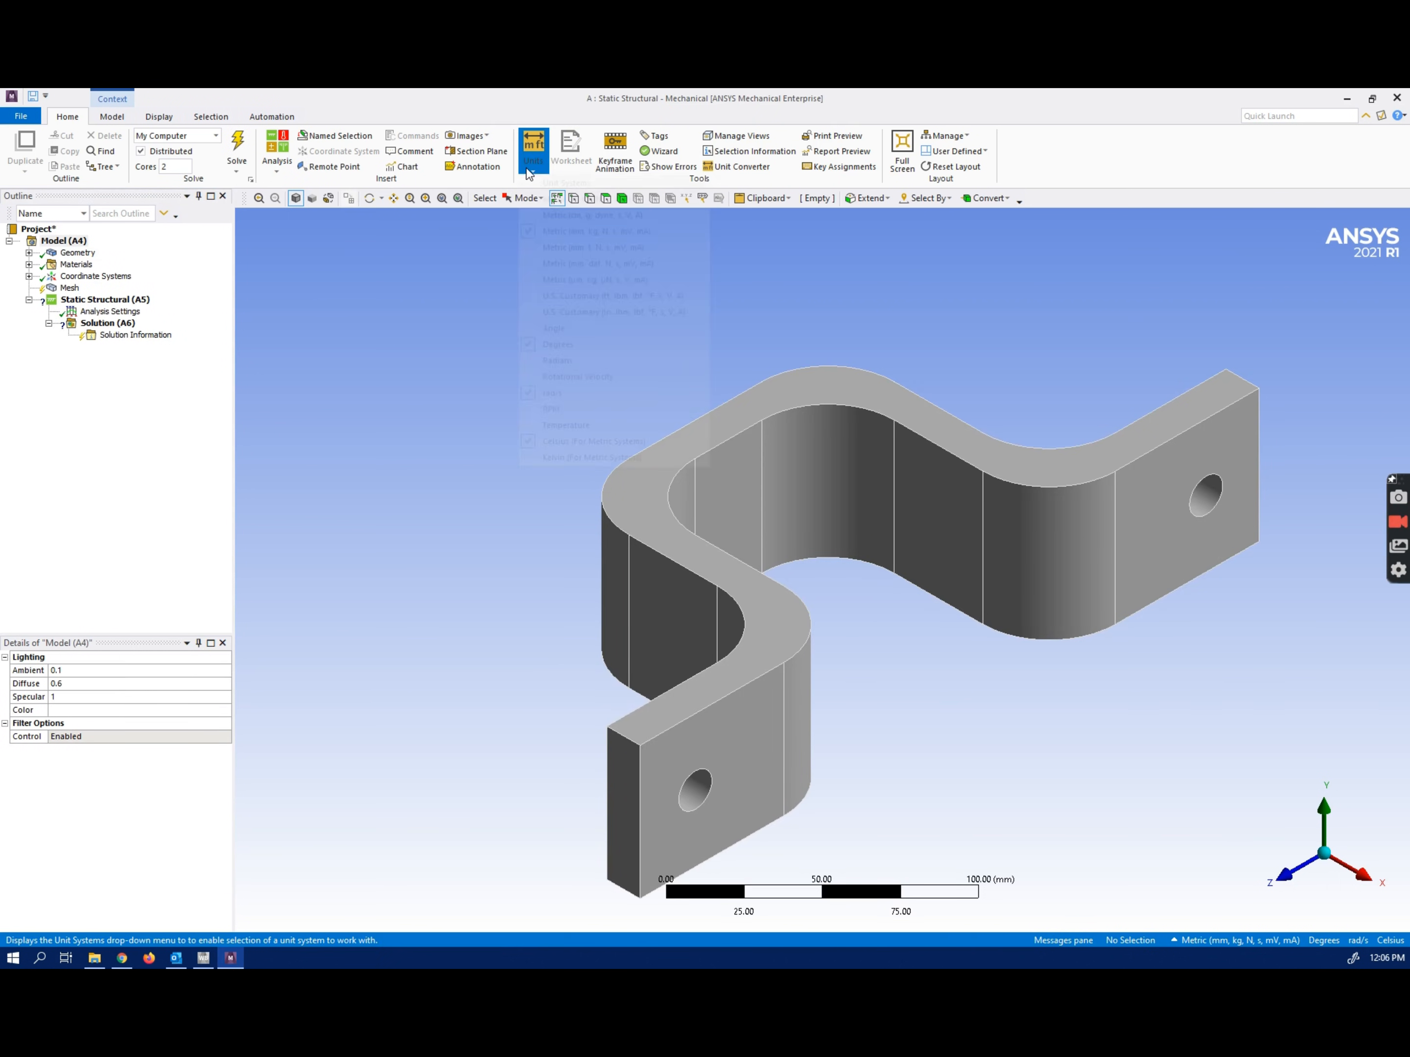
{"action": "left_click", "coordinate": [526, 168]}
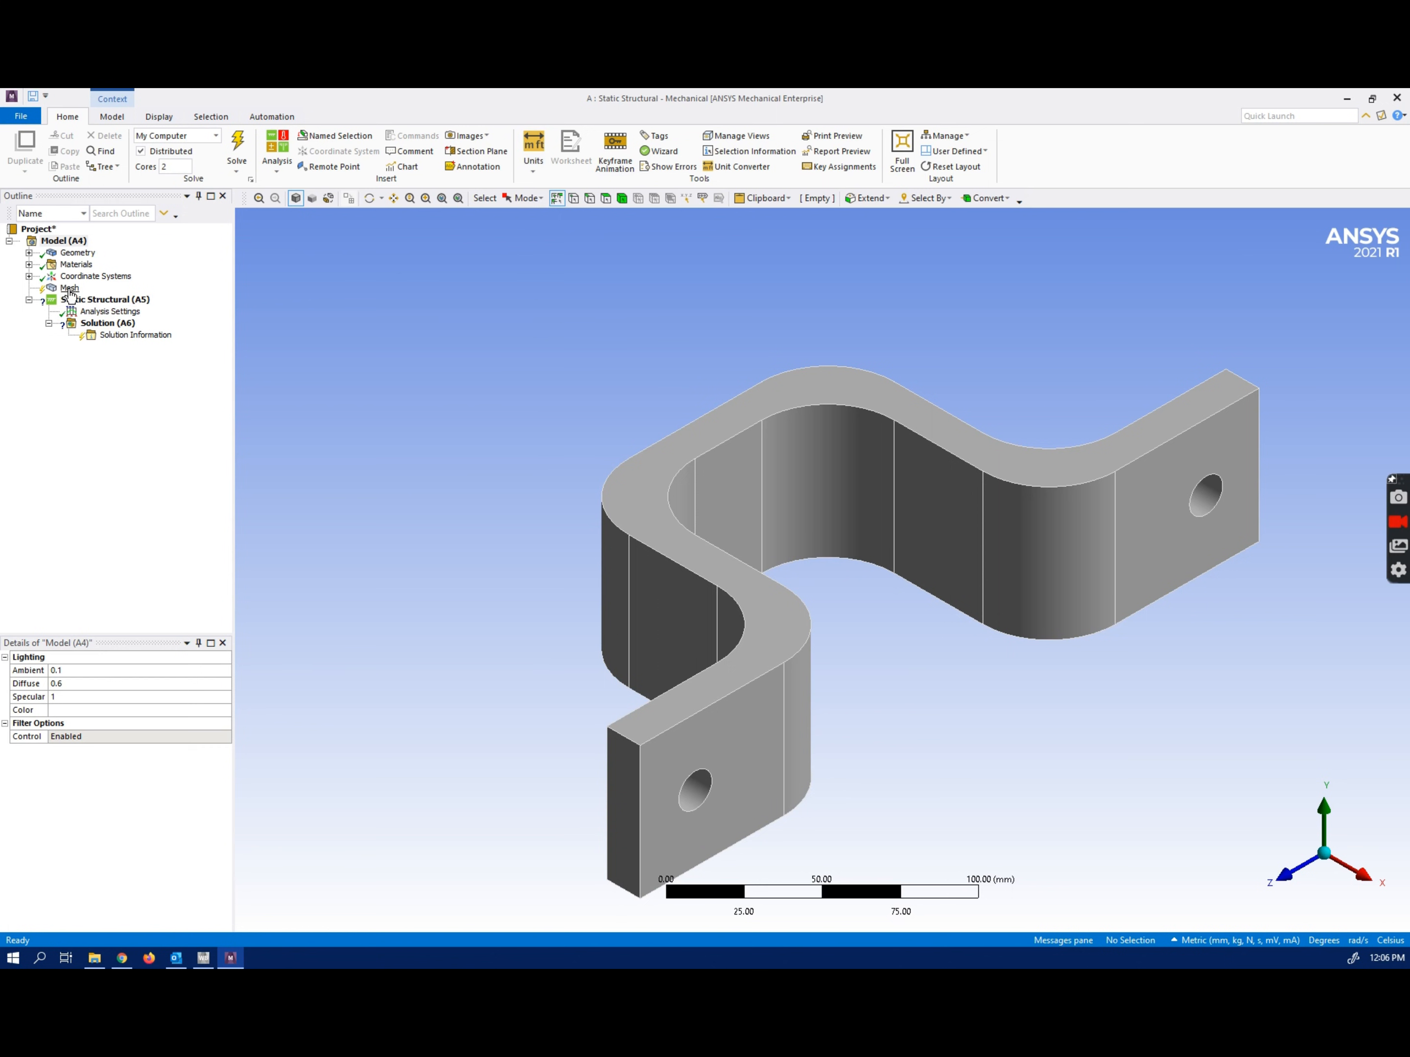
Step: Add a mesh sizing control scoped to the whole frame body with an element size of 8 mm
{"action": "right_click", "coordinate": [69, 288]}
{"action": "mouse_move", "coordinate": [96, 300]}
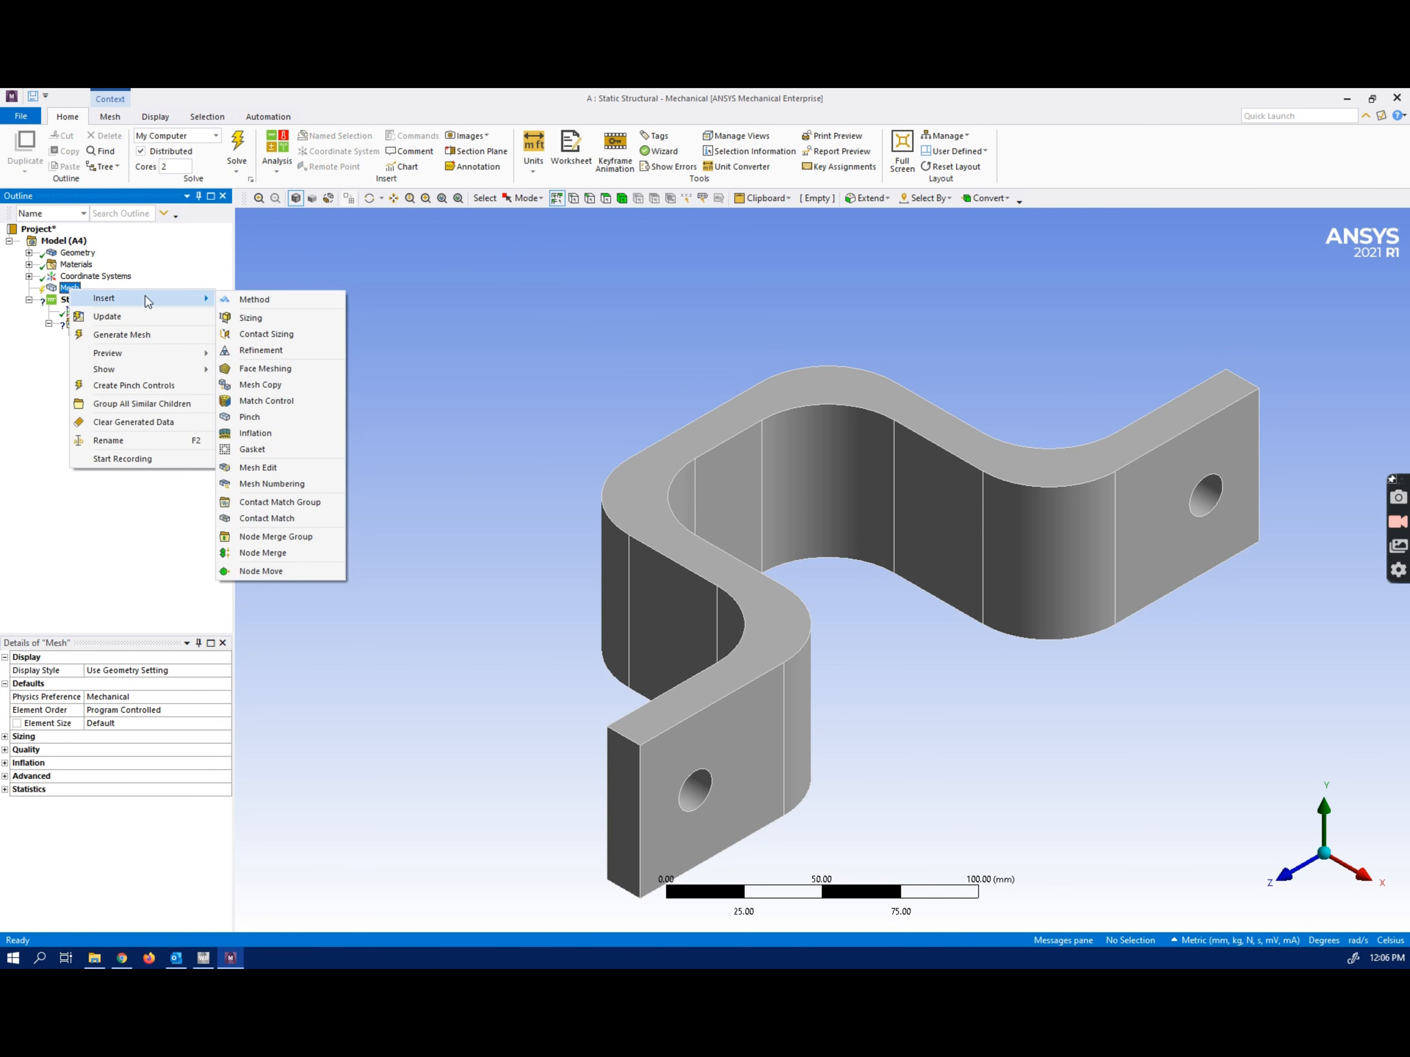
{"action": "left_click", "coordinate": [247, 316]}
{"action": "left_click", "coordinate": [621, 199]}
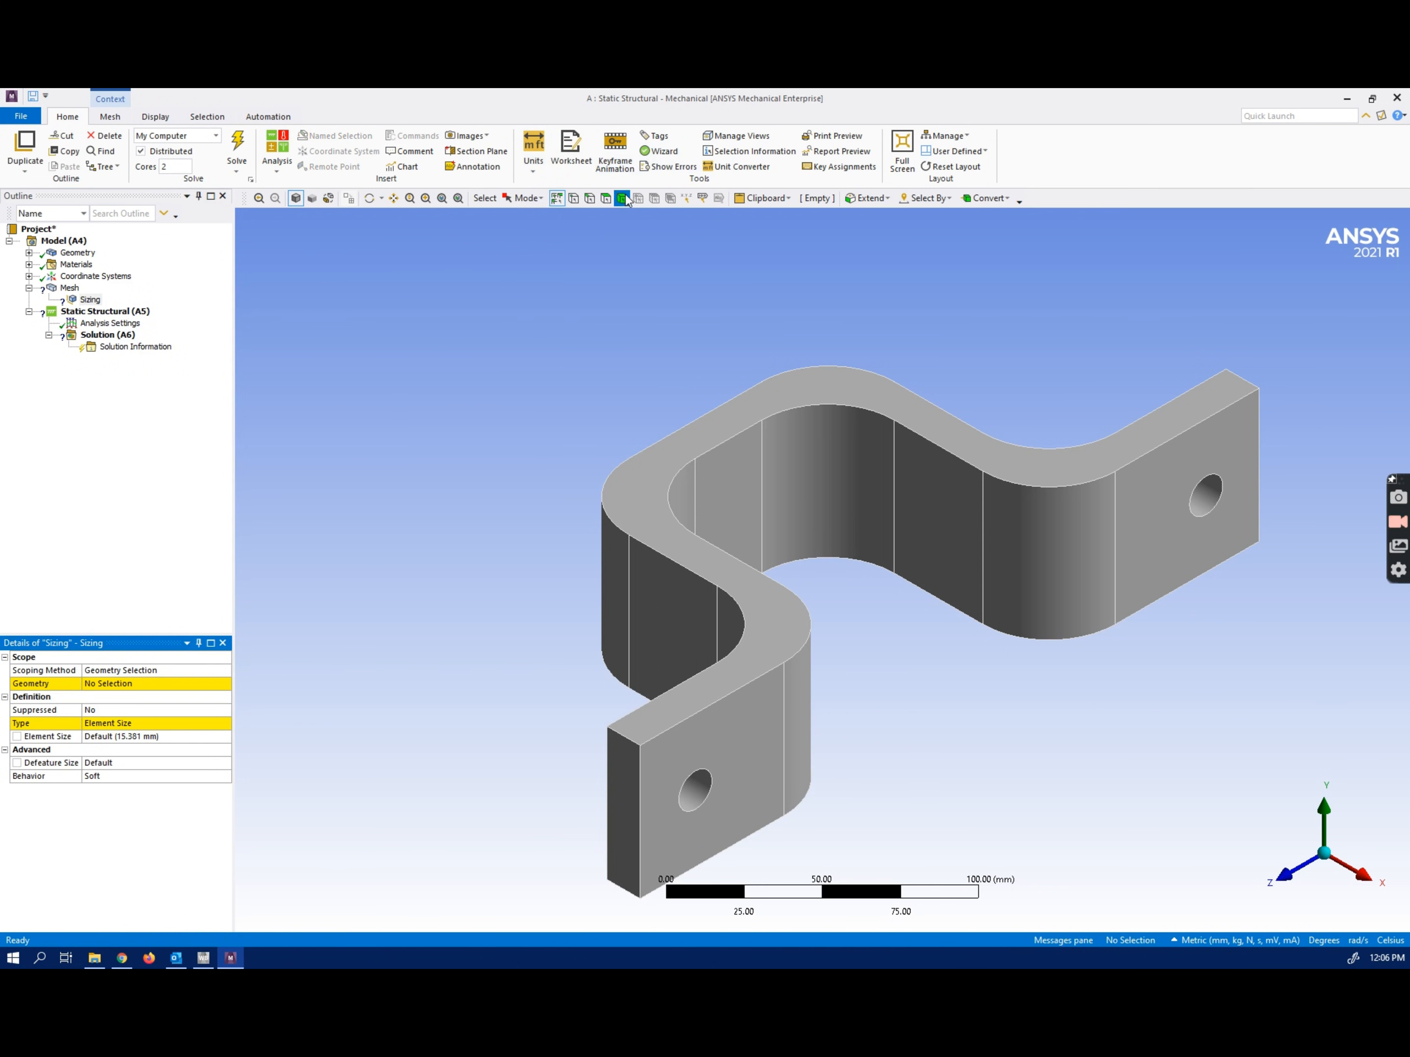
{"action": "left_click", "coordinate": [705, 442]}
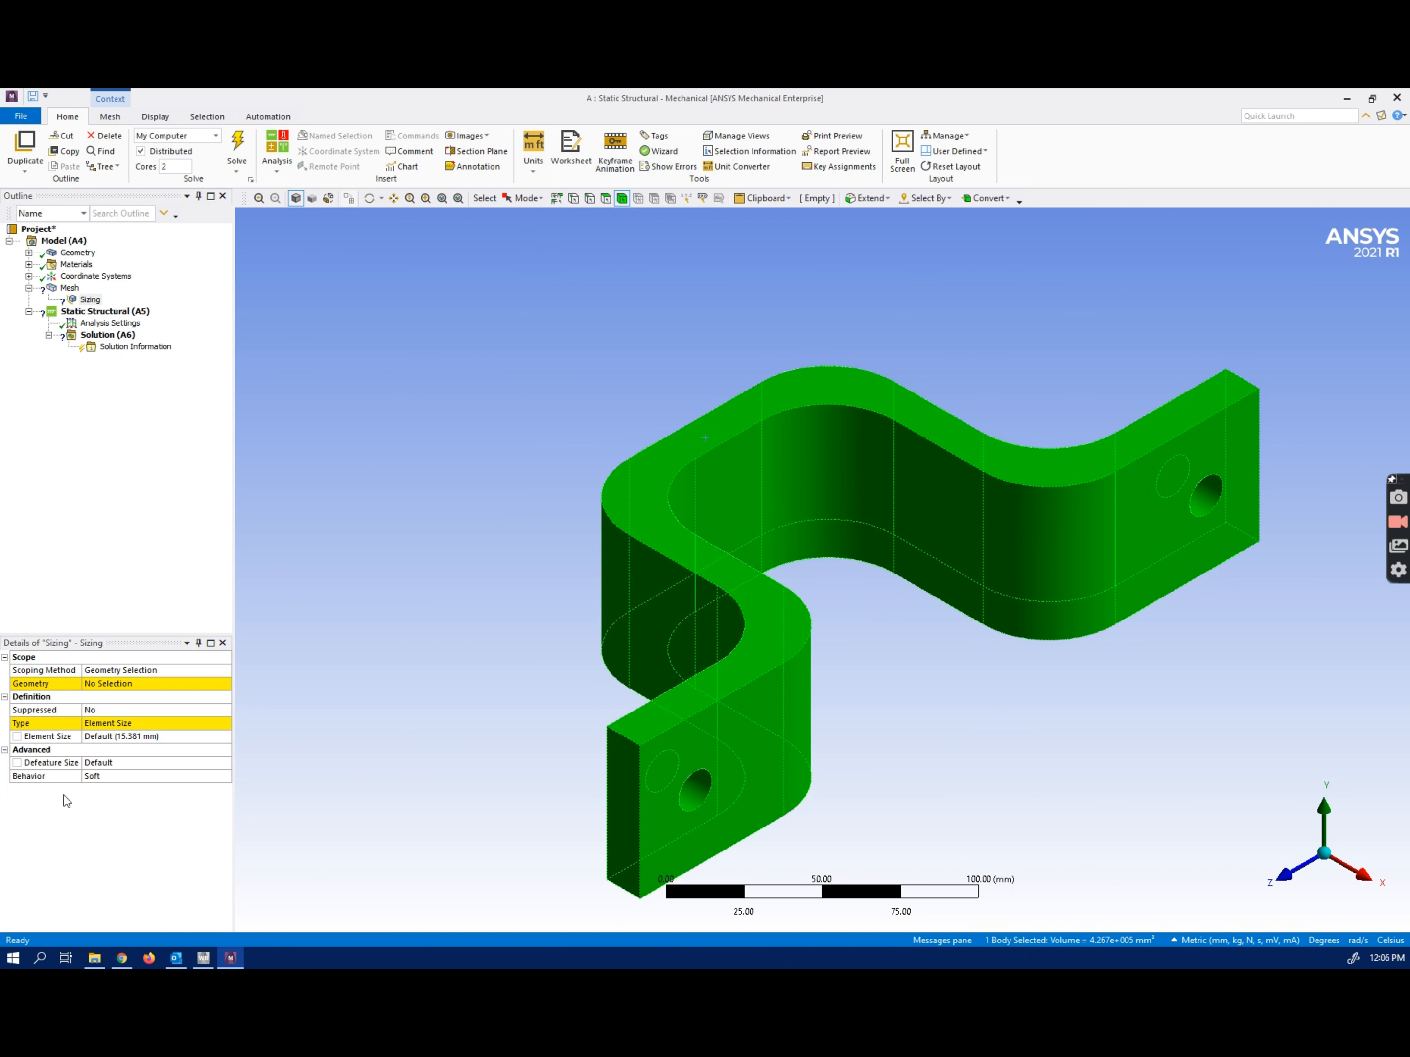
{"action": "left_click", "coordinate": [96, 685]}
{"action": "left_click", "coordinate": [109, 684]}
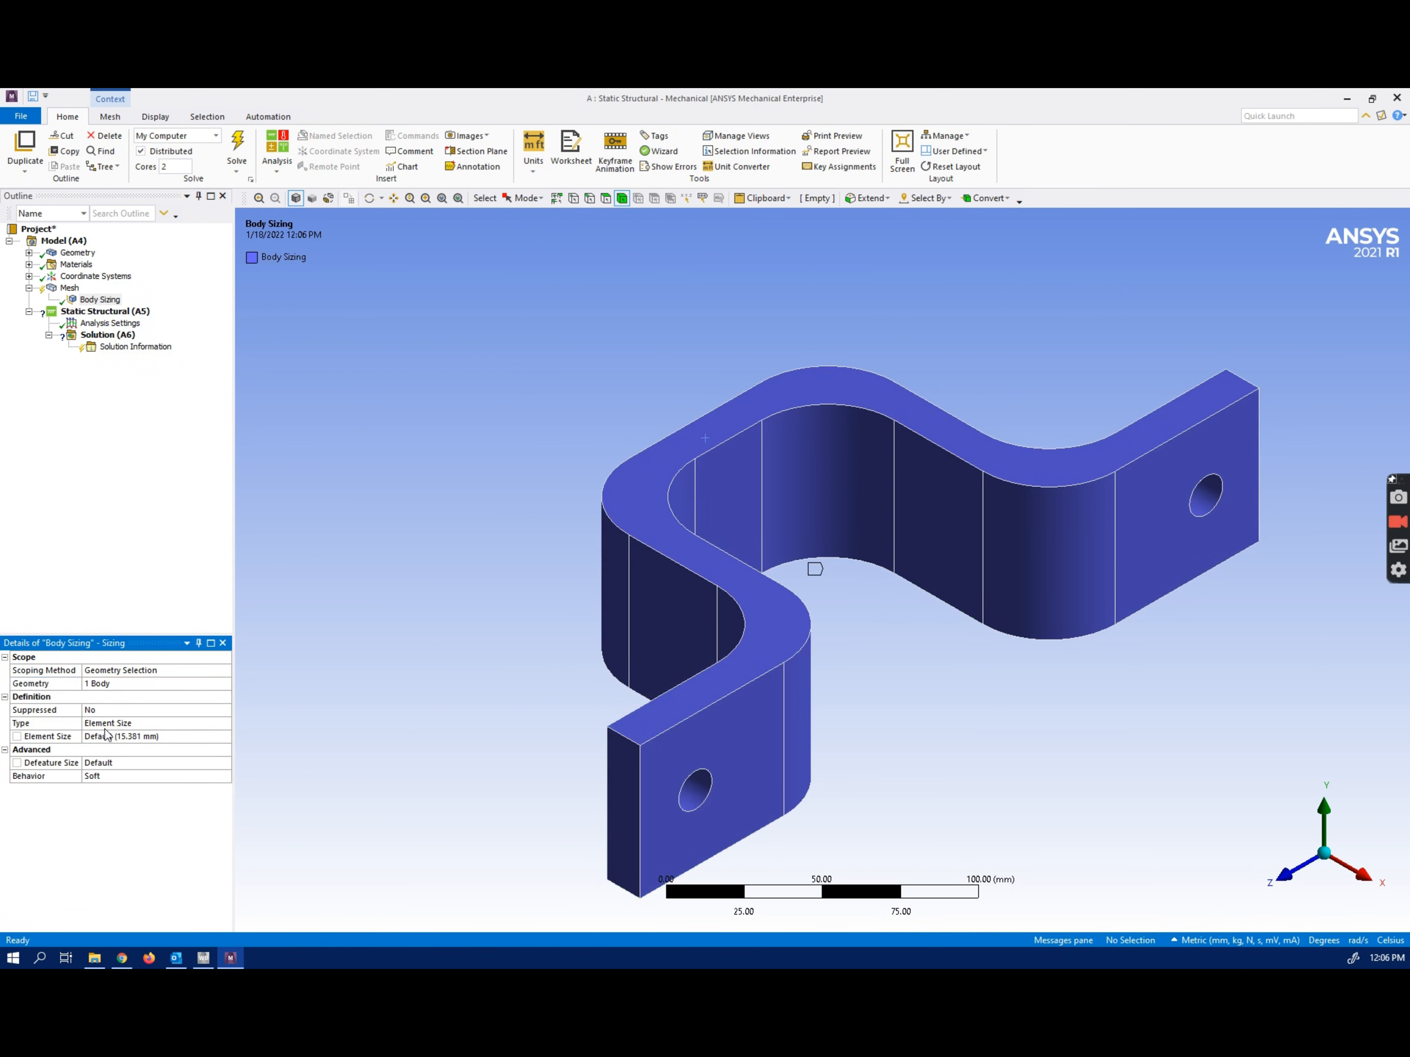
{"action": "left_click", "coordinate": [110, 737]}
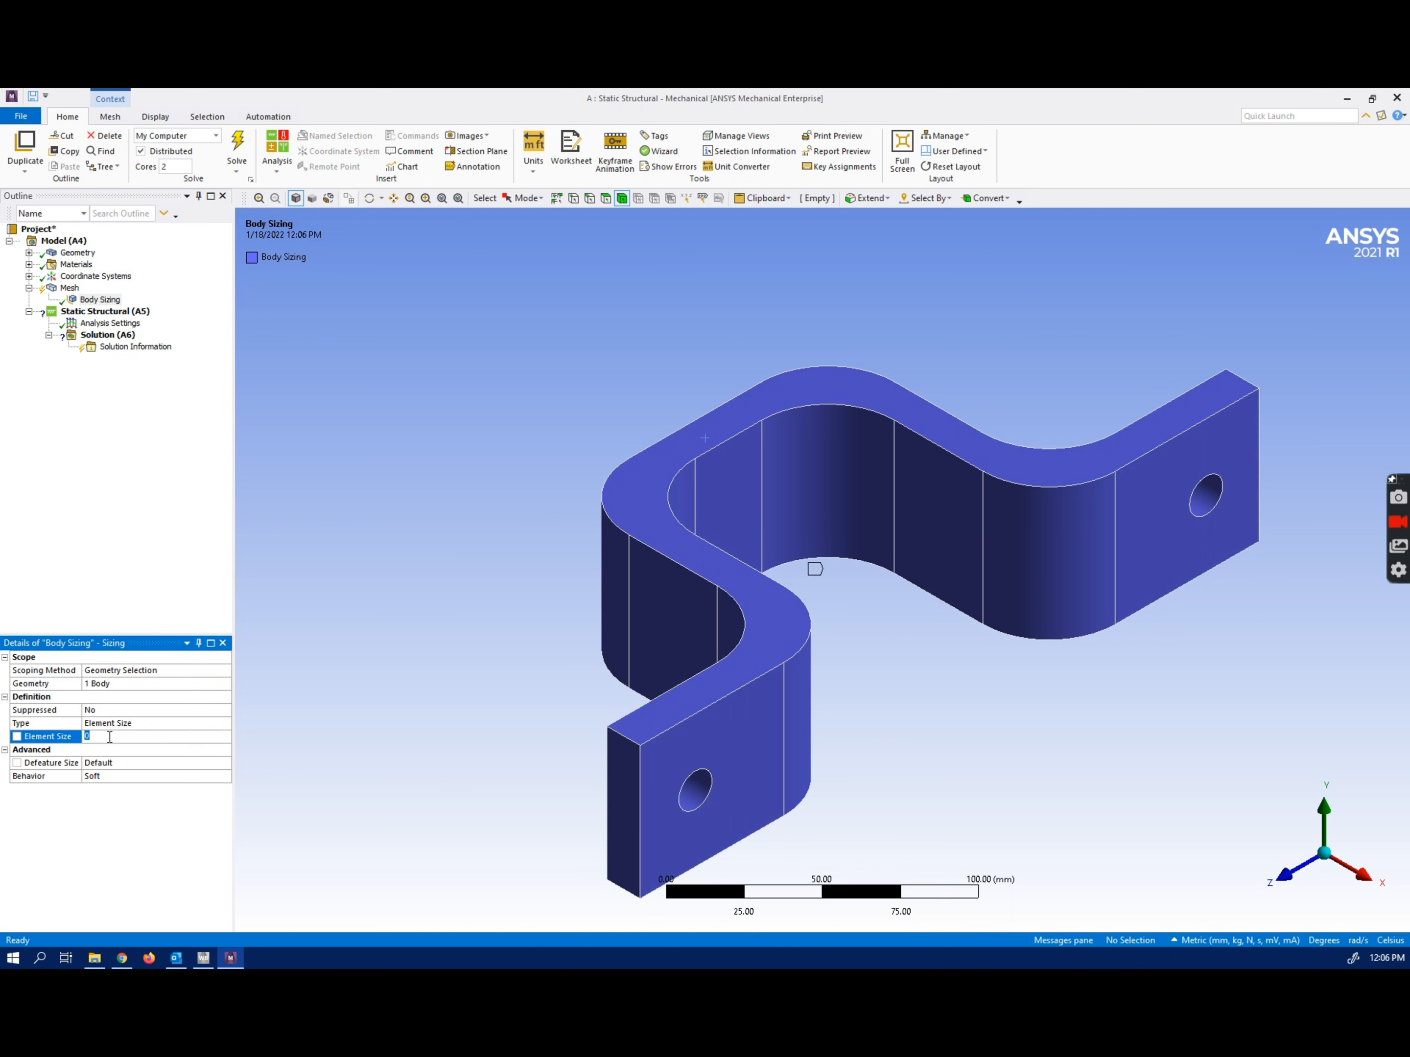
{"action": "type", "text": "8"}
{"action": "key", "text": "Return"}
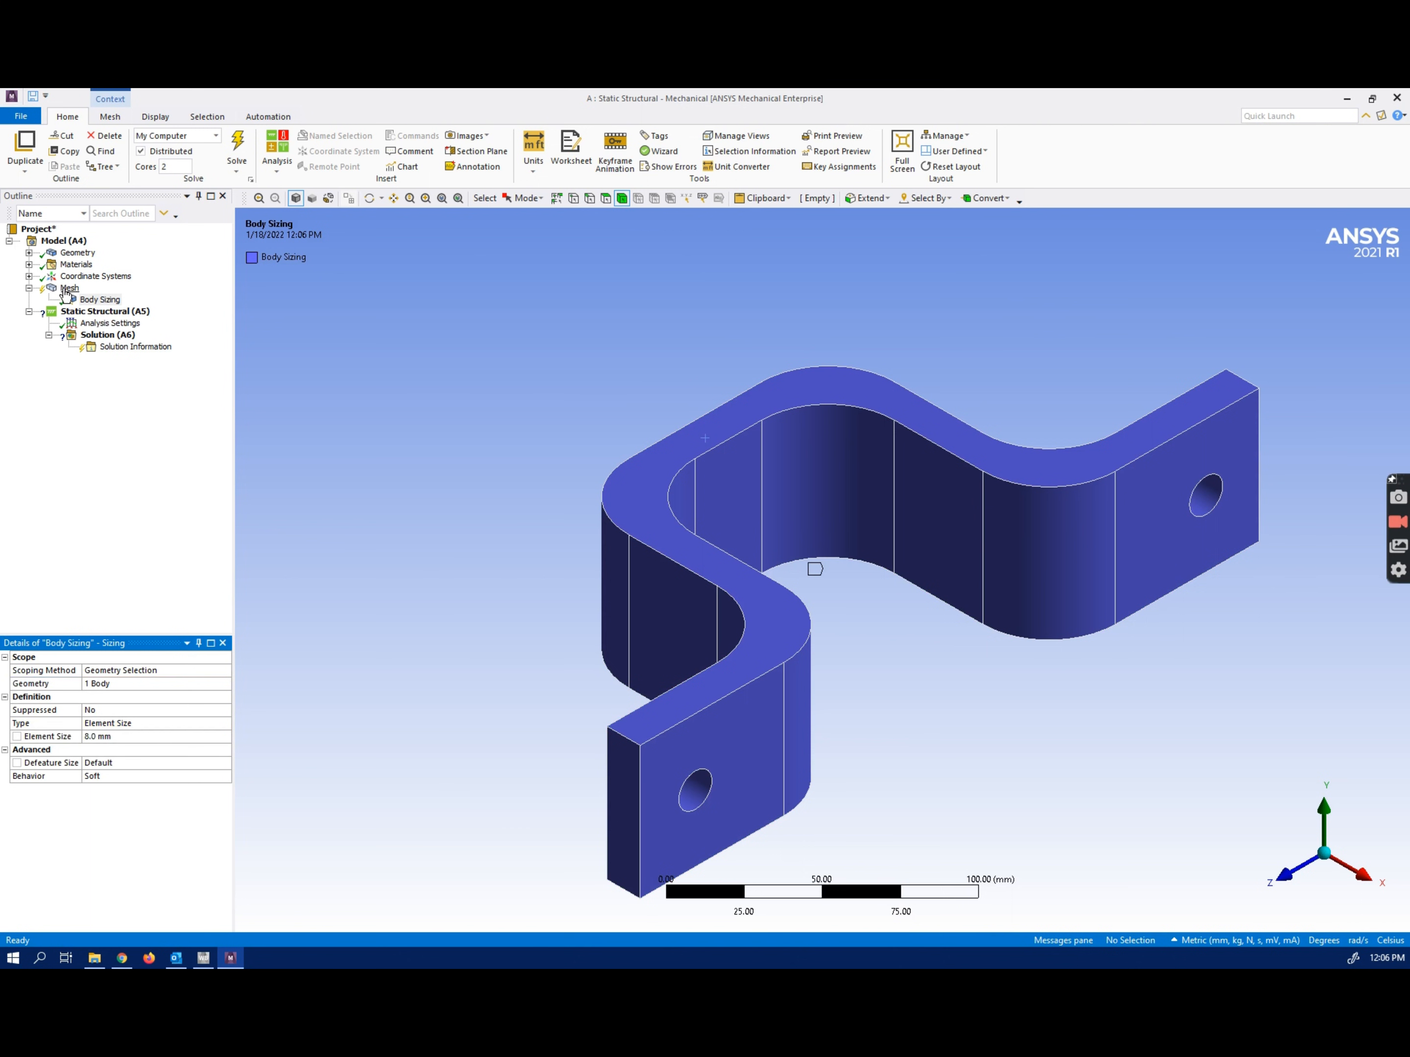
Step: Generate the mesh for the frame
{"action": "right_click", "coordinate": [63, 289]}
{"action": "left_click", "coordinate": [87, 336]}
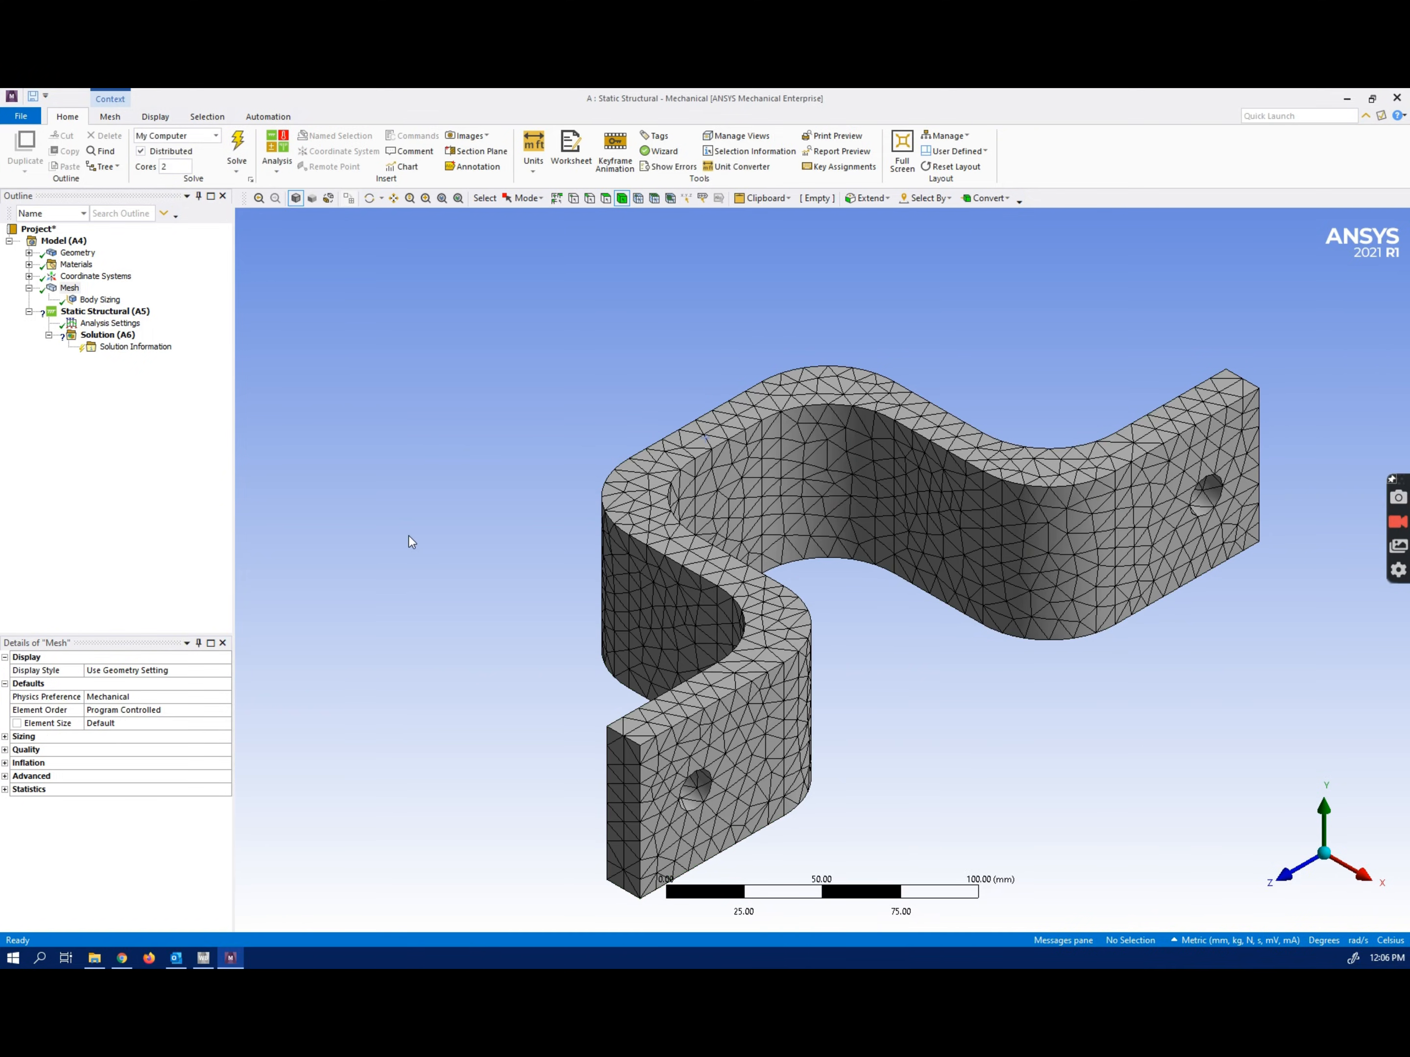
{"action": "middle_click_drag", "start_coordinate": [412, 542], "coordinate": [313, 563]}
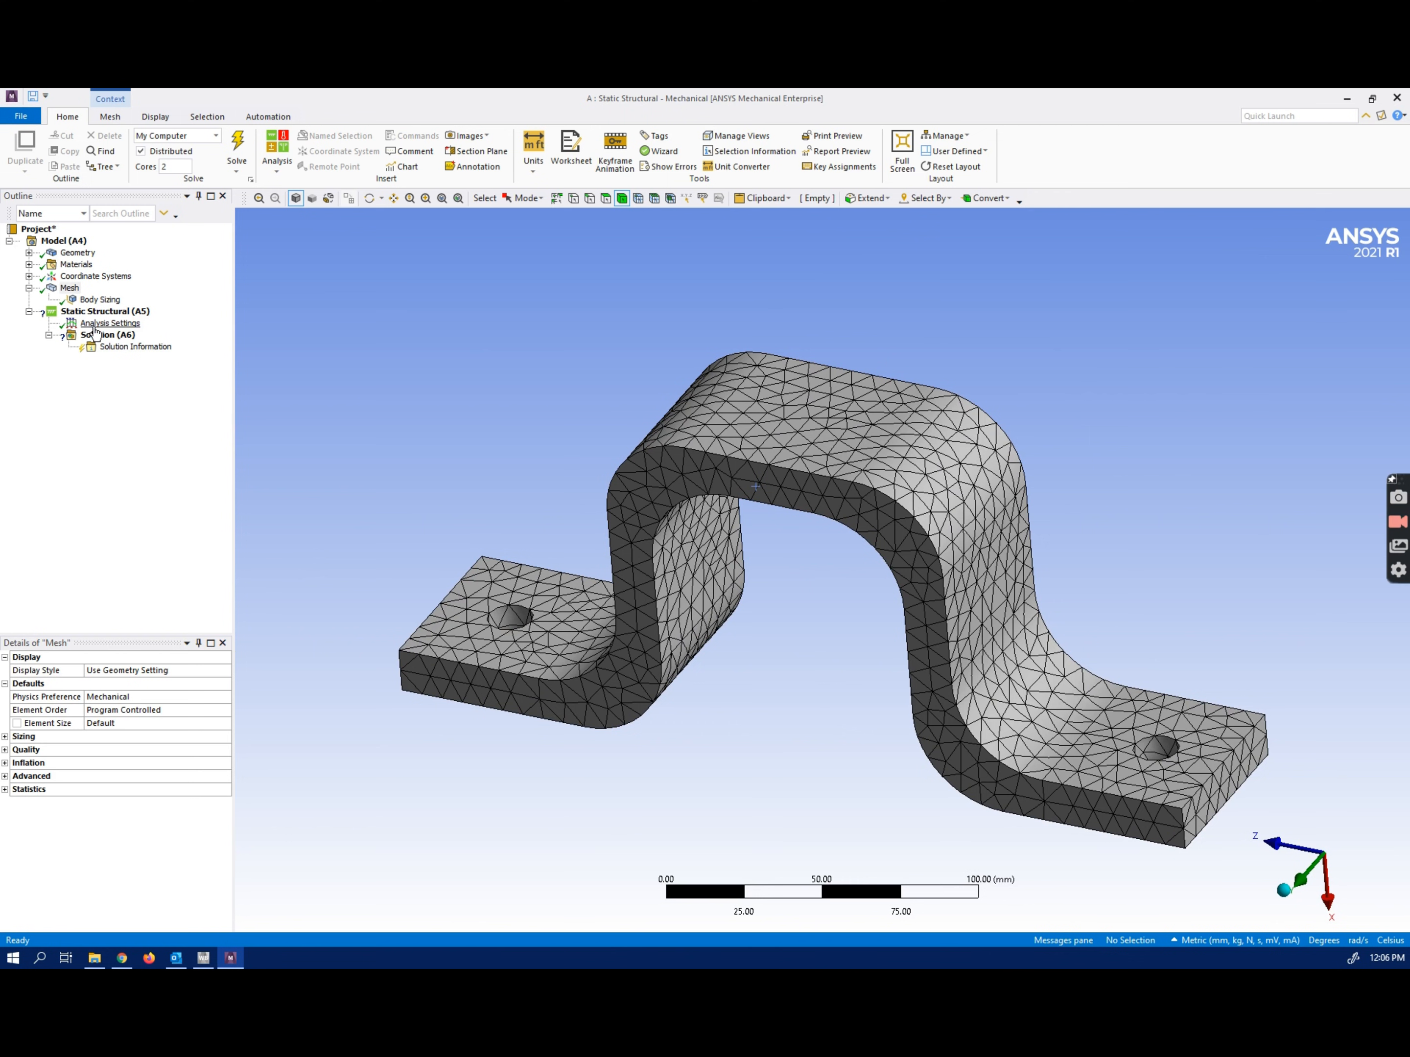
Step: Add a fixed support to the cylindrical faces of both flange holes
{"action": "left_click", "coordinate": [106, 312]}
{"action": "right_click", "coordinate": [106, 311]}
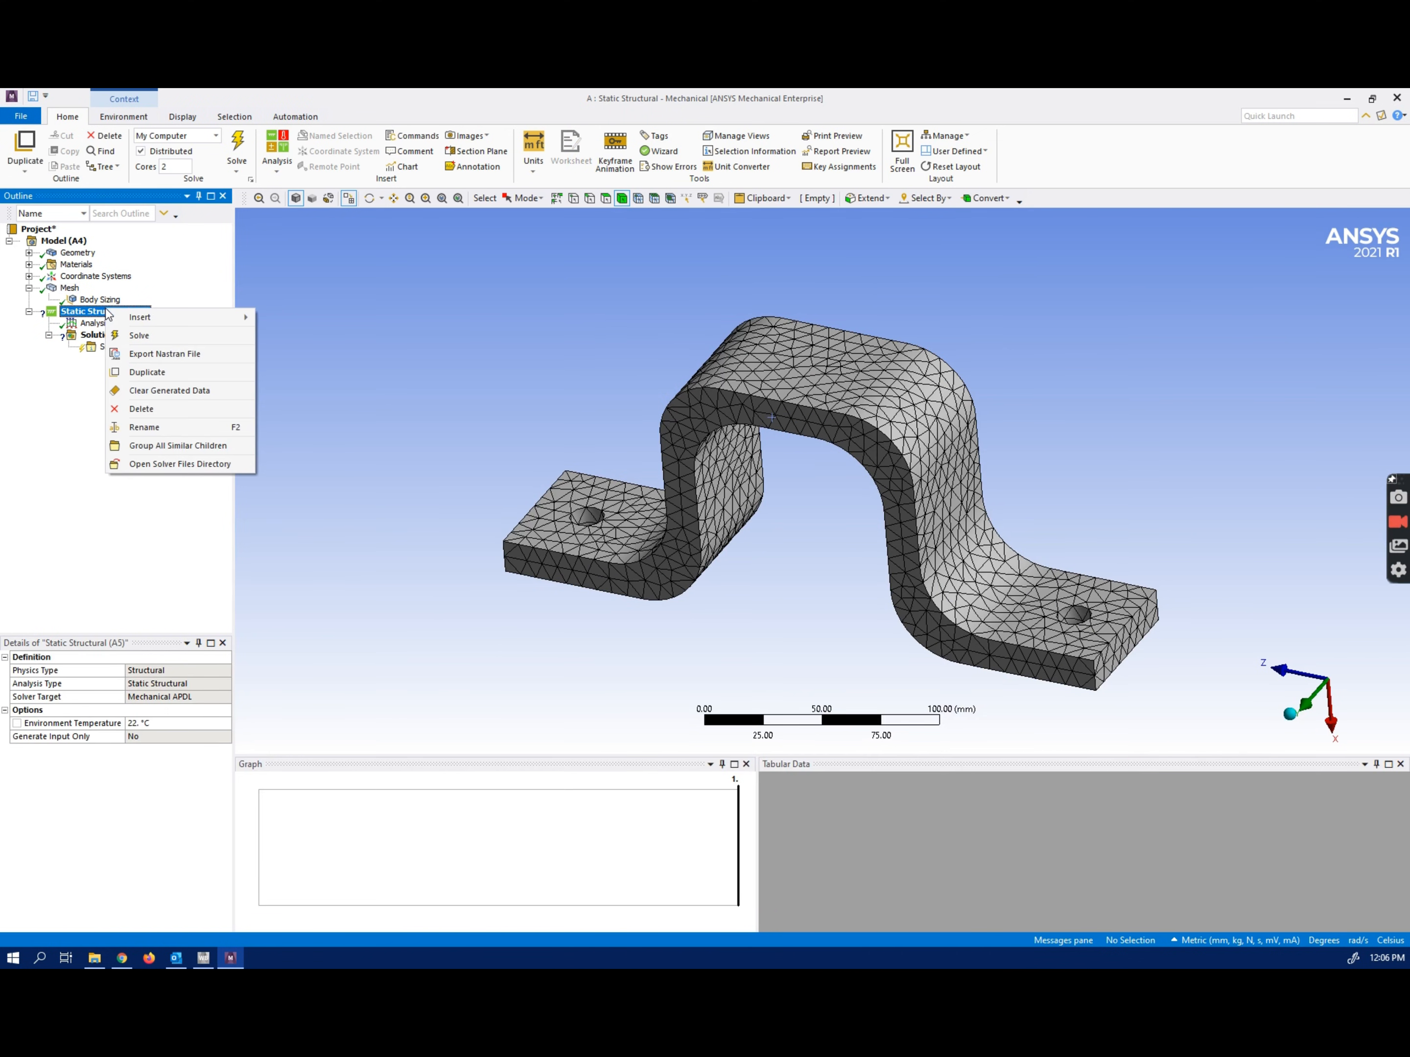
{"action": "mouse_move", "coordinate": [148, 317]}
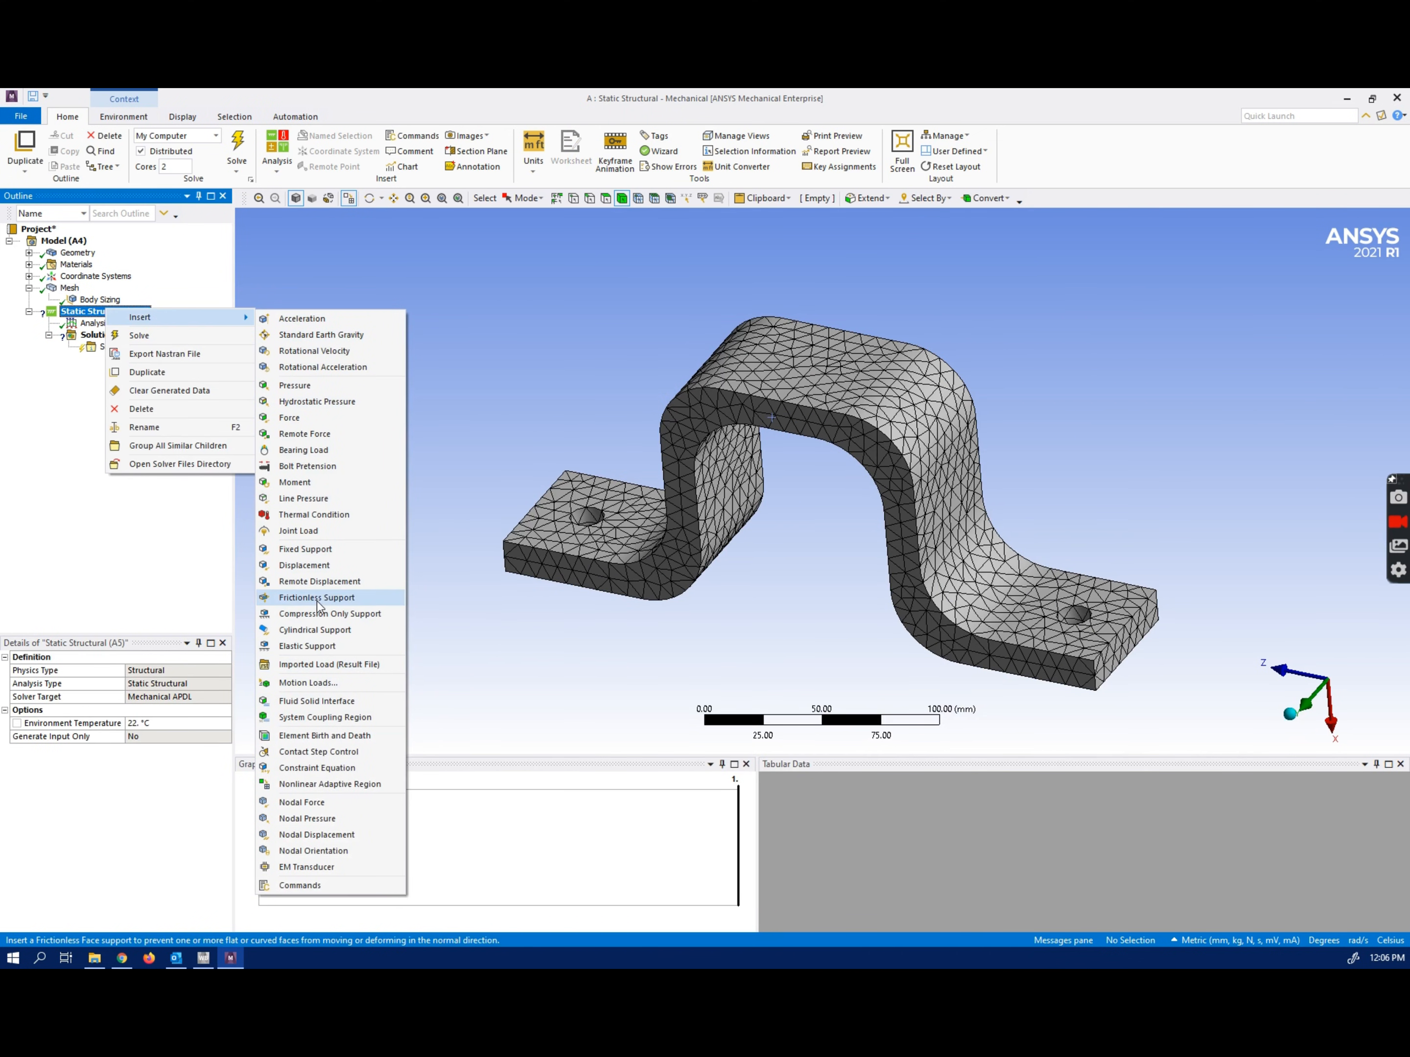
{"action": "left_click", "coordinate": [305, 549]}
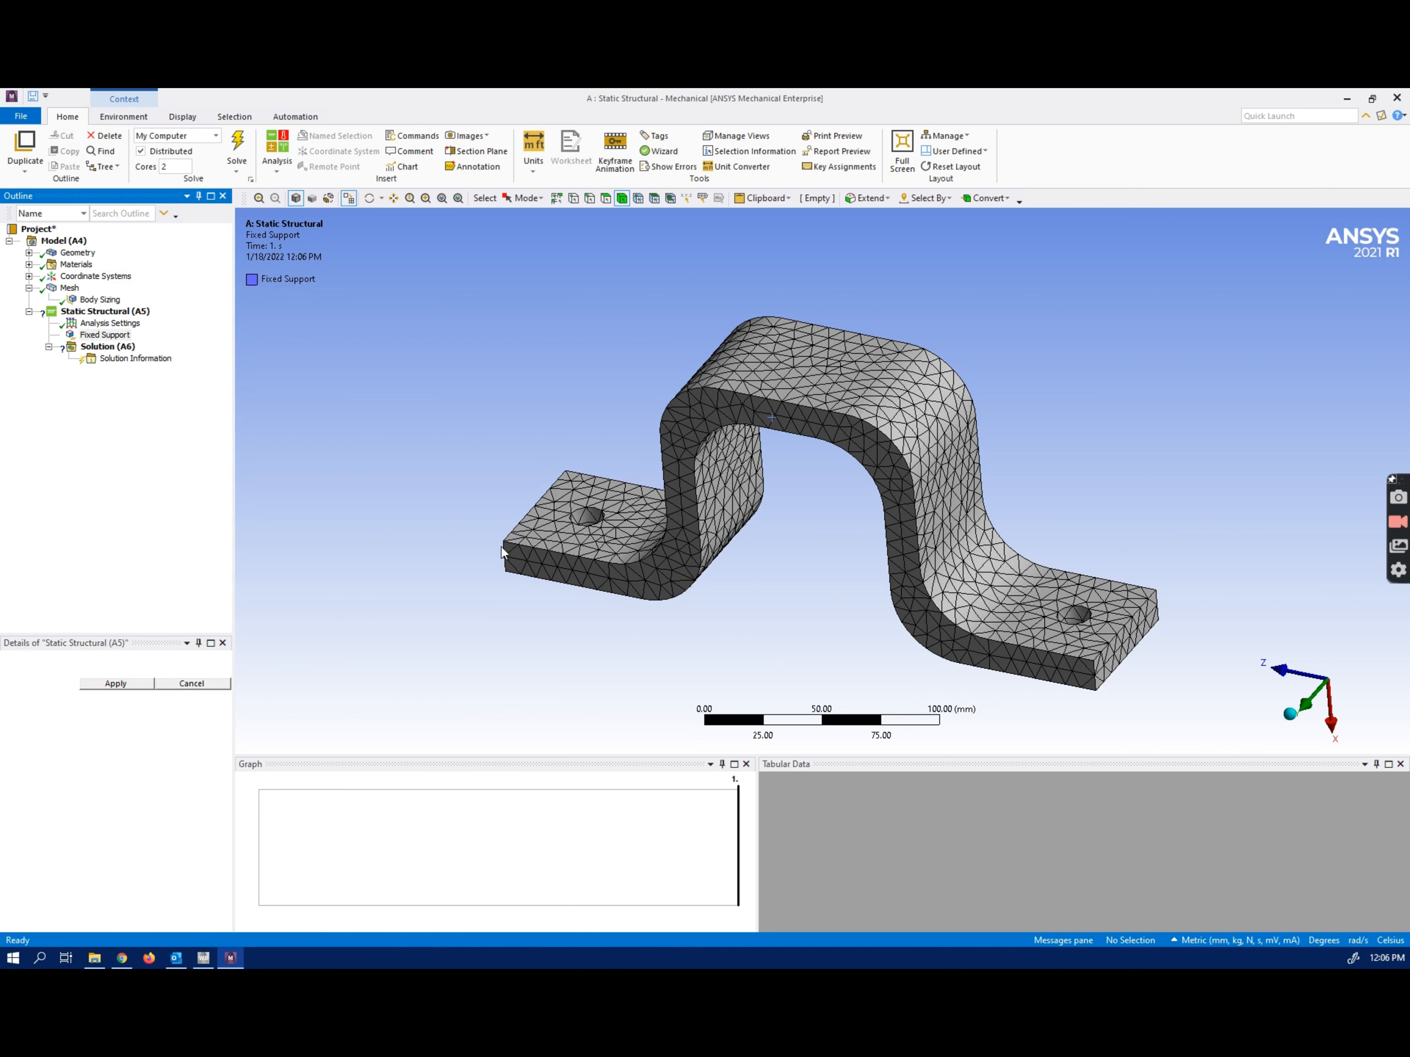
{"action": "left_click", "coordinate": [580, 521]}
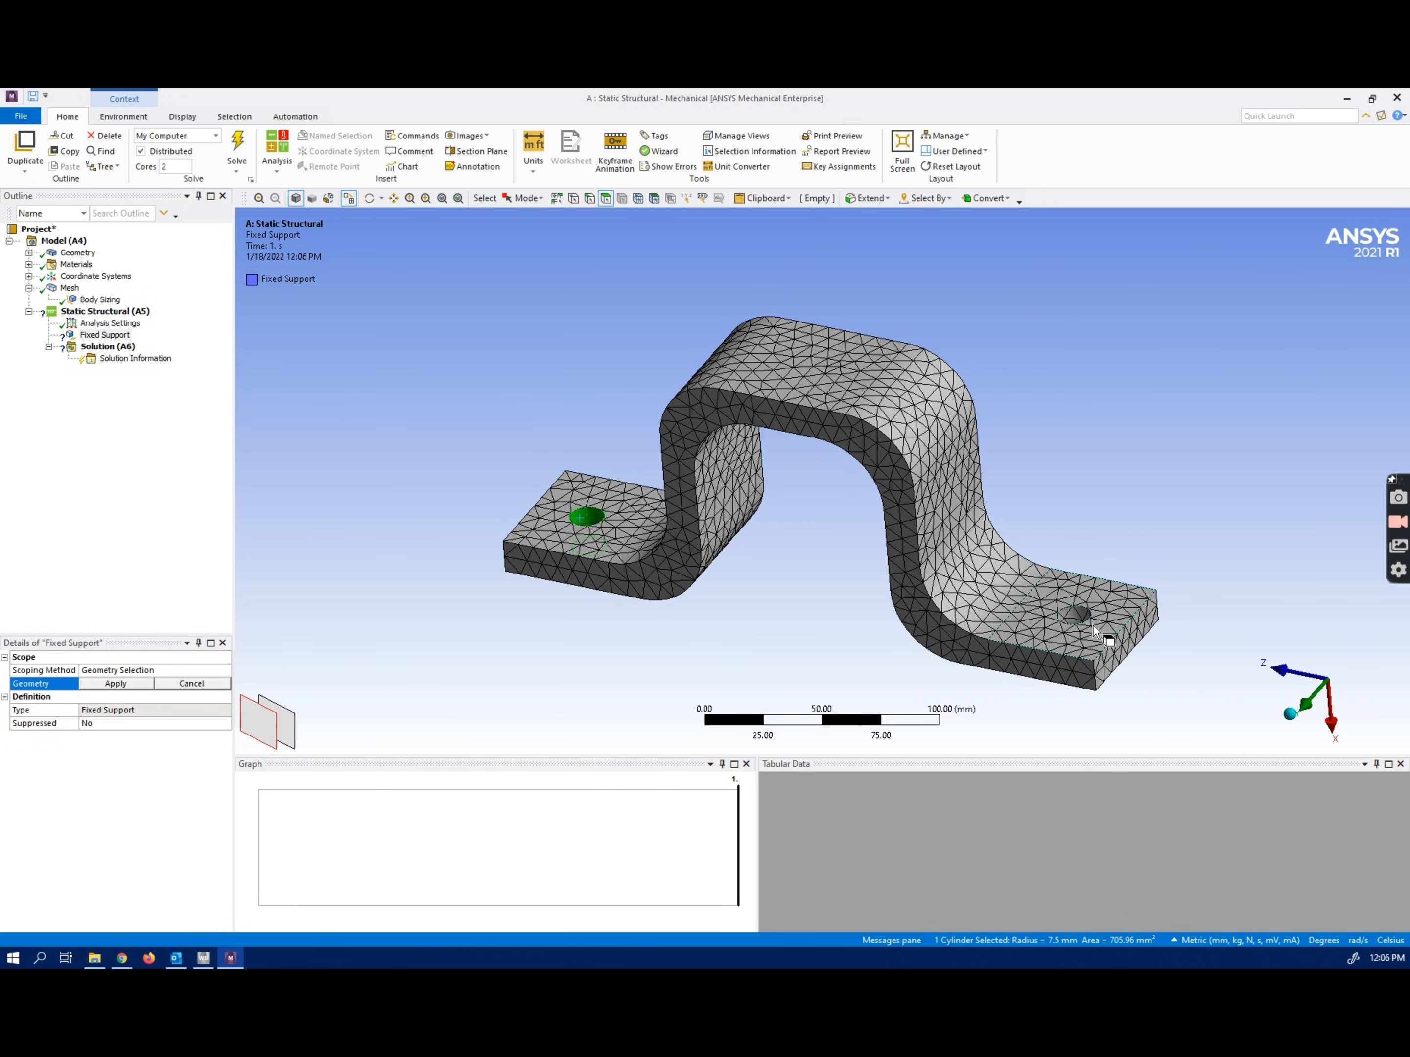
{"action": "left_click", "coordinate": [1072, 617], "text": "ctrl"}
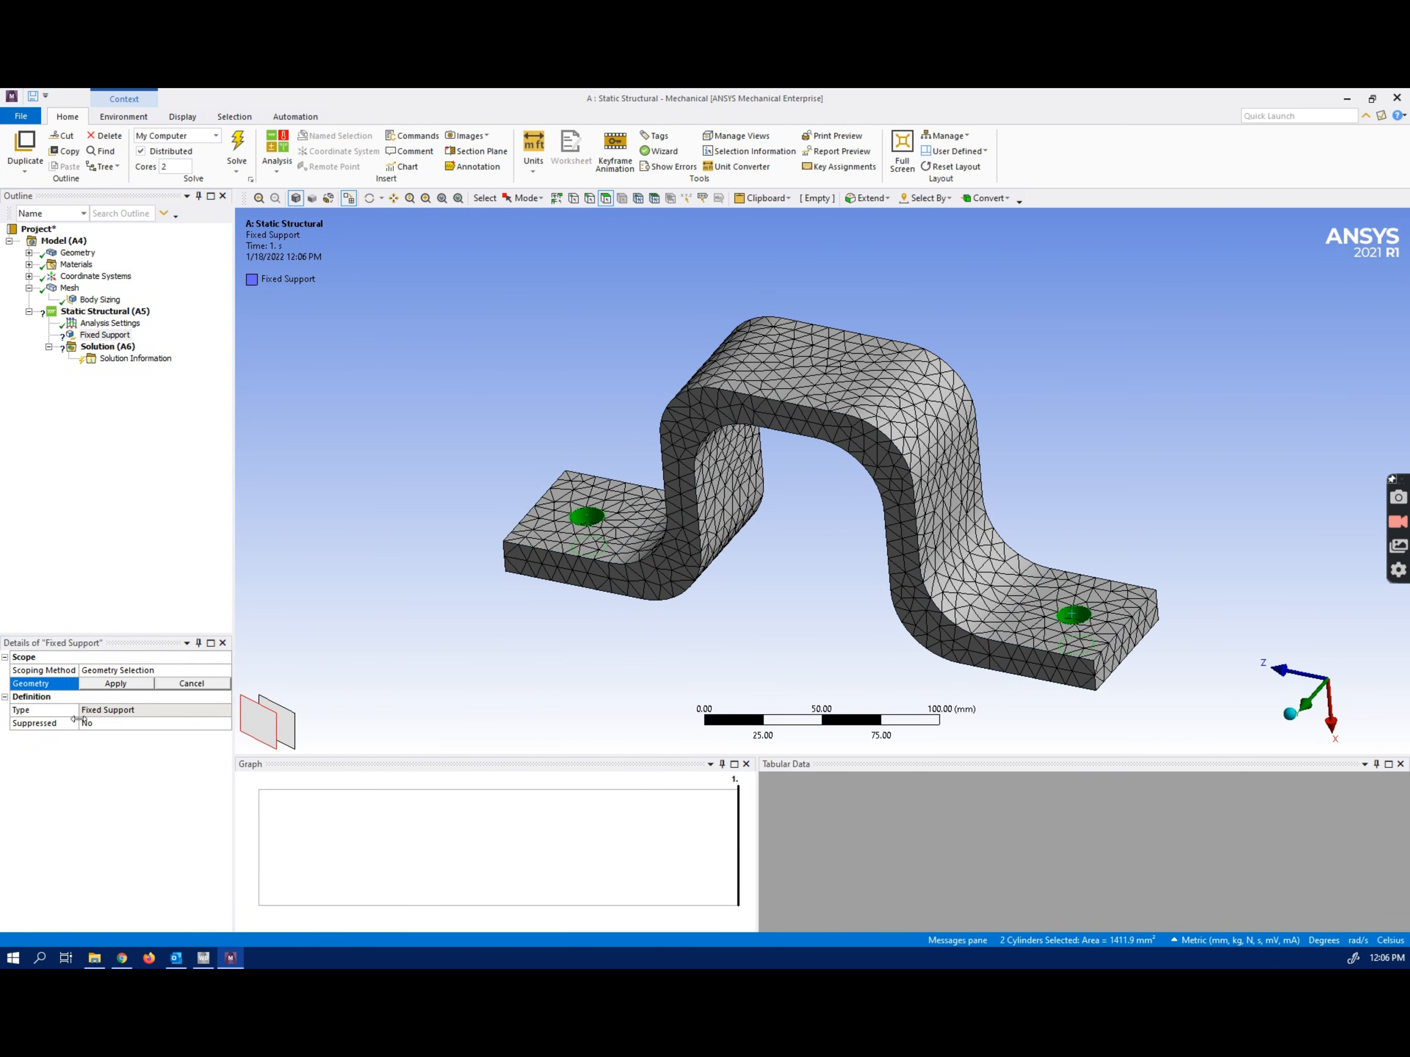
{"action": "left_click", "coordinate": [132, 686]}
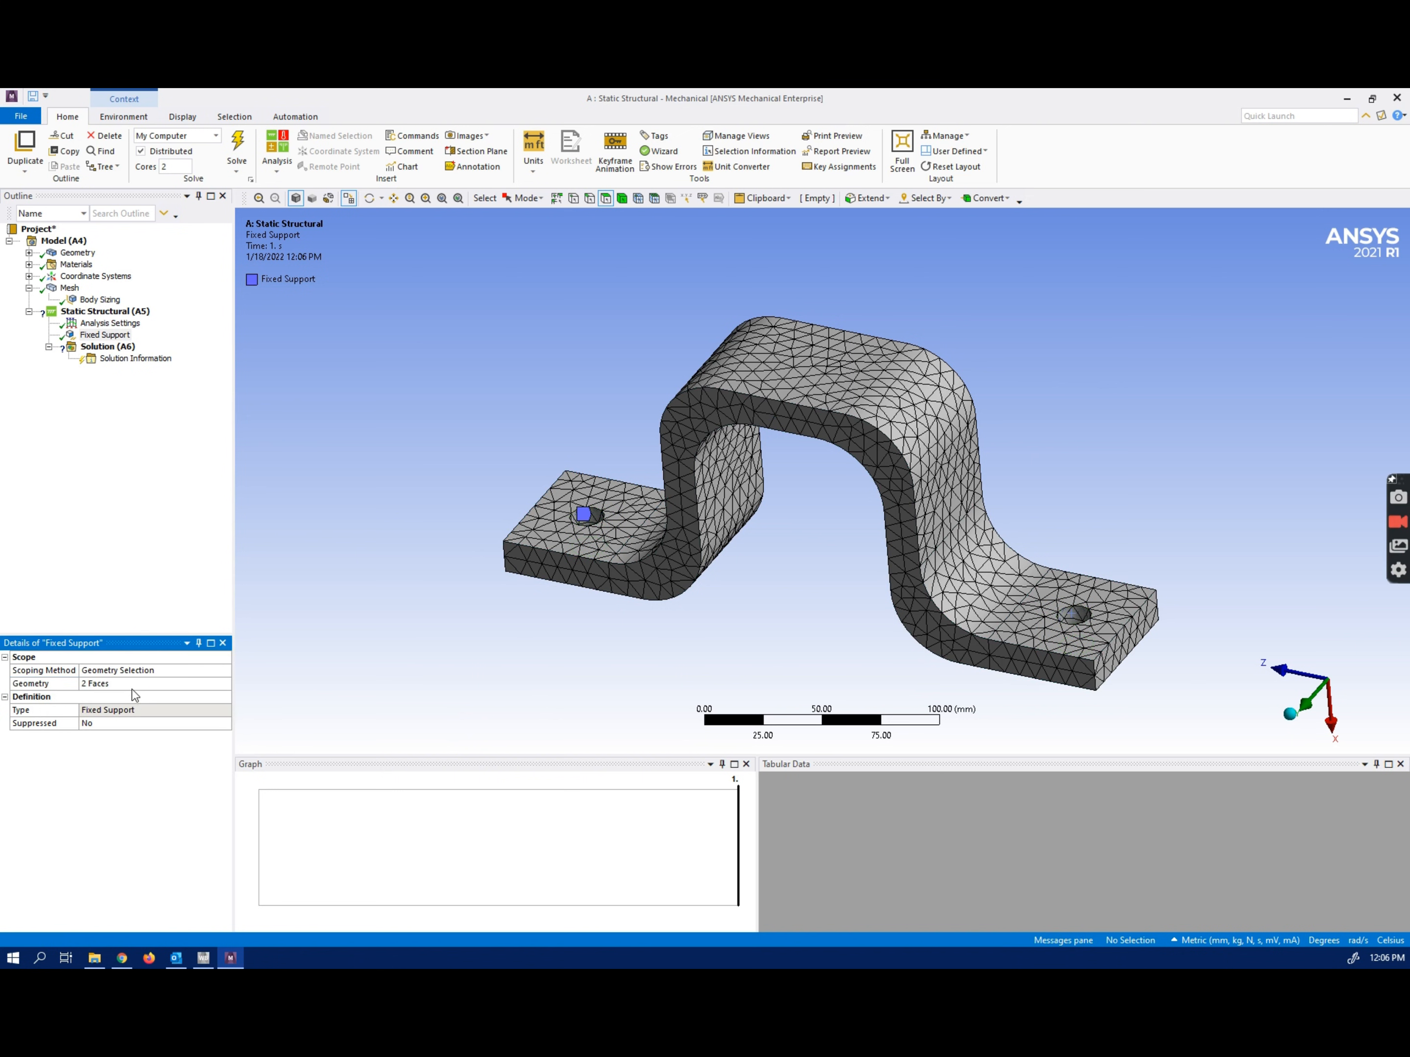
Step: Apply a 1 MPa pressure normal to the flat top face of the frame's raised section
{"action": "right_click", "coordinate": [98, 314]}
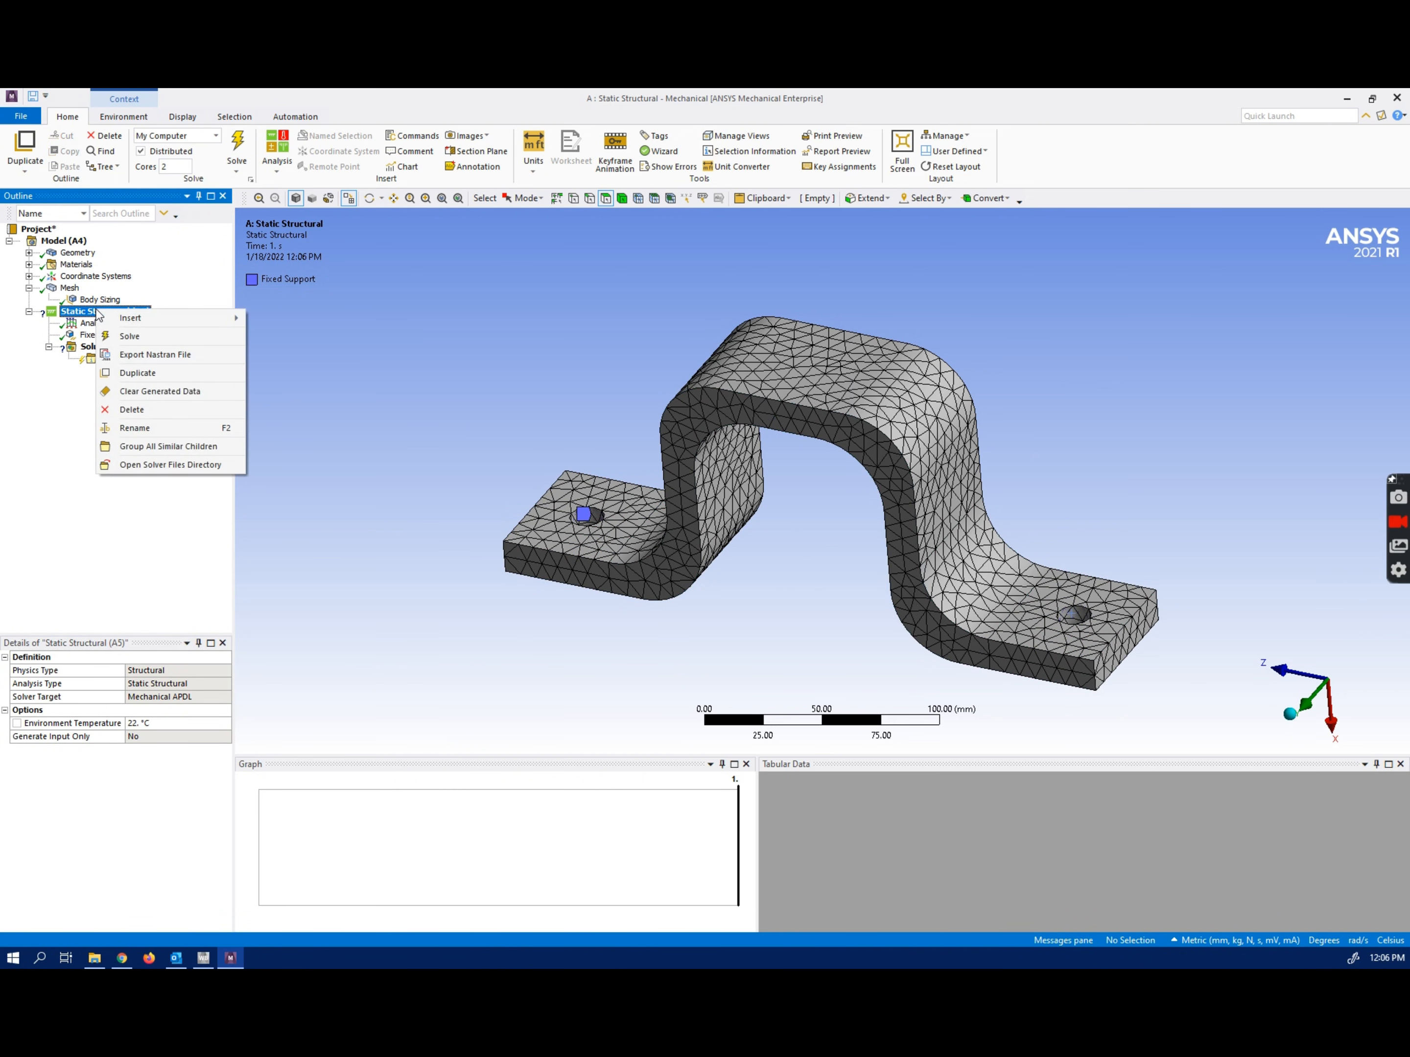
{"action": "mouse_move", "coordinate": [130, 319]}
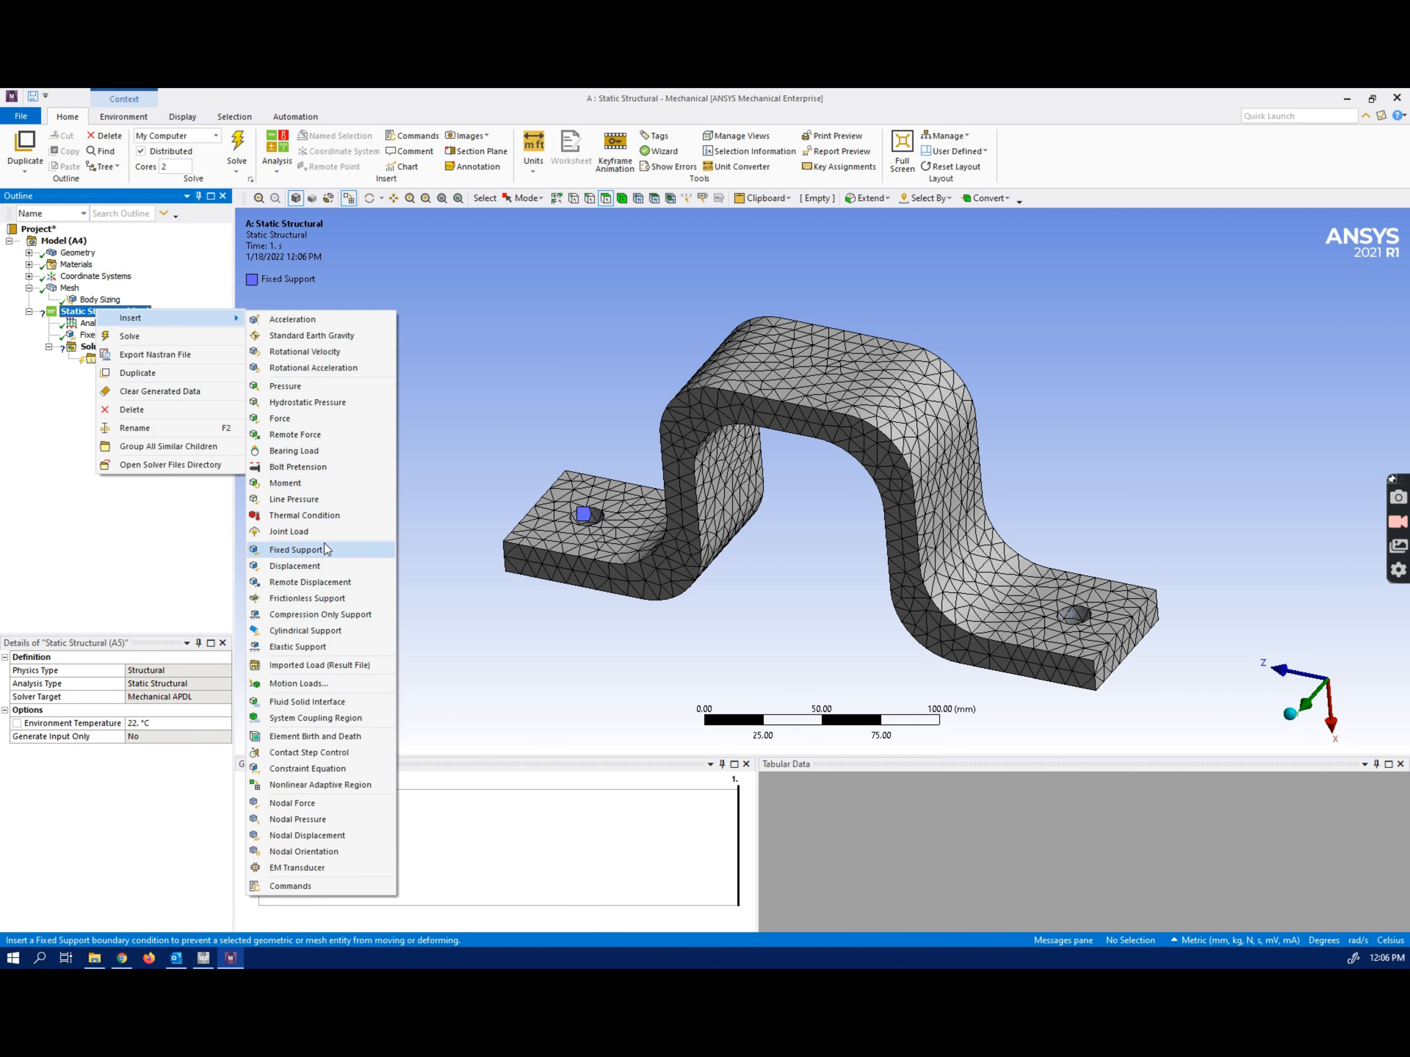
{"action": "left_click", "coordinate": [325, 387]}
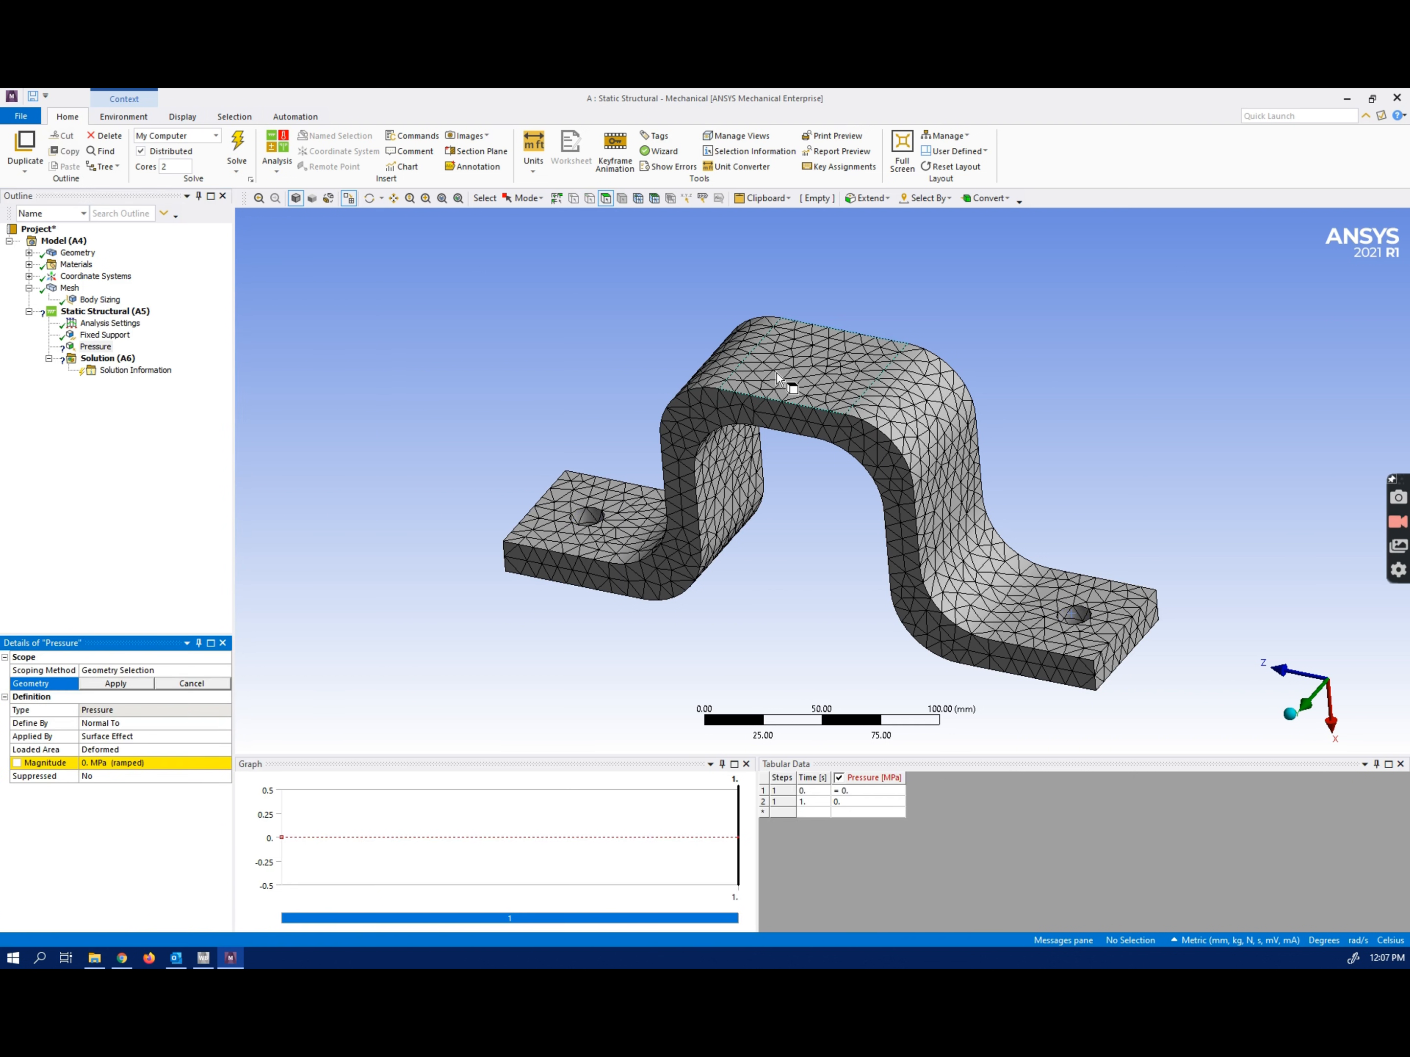
{"action": "left_click", "coordinate": [777, 379]}
{"action": "left_click", "coordinate": [95, 763]}
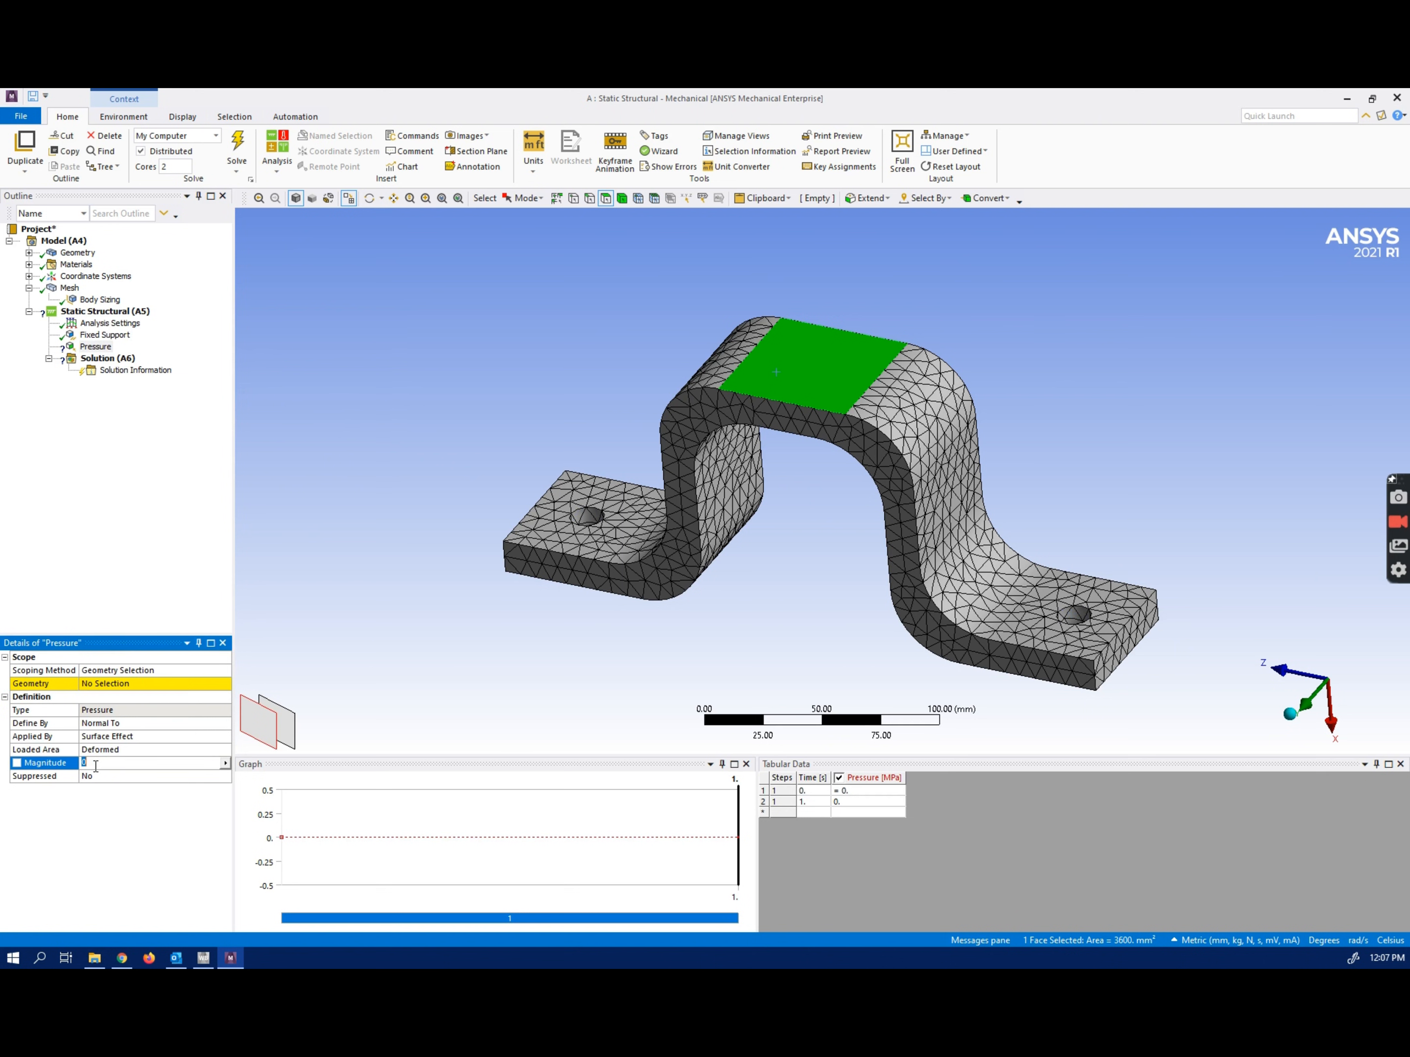
{"action": "key", "text": "Return"}
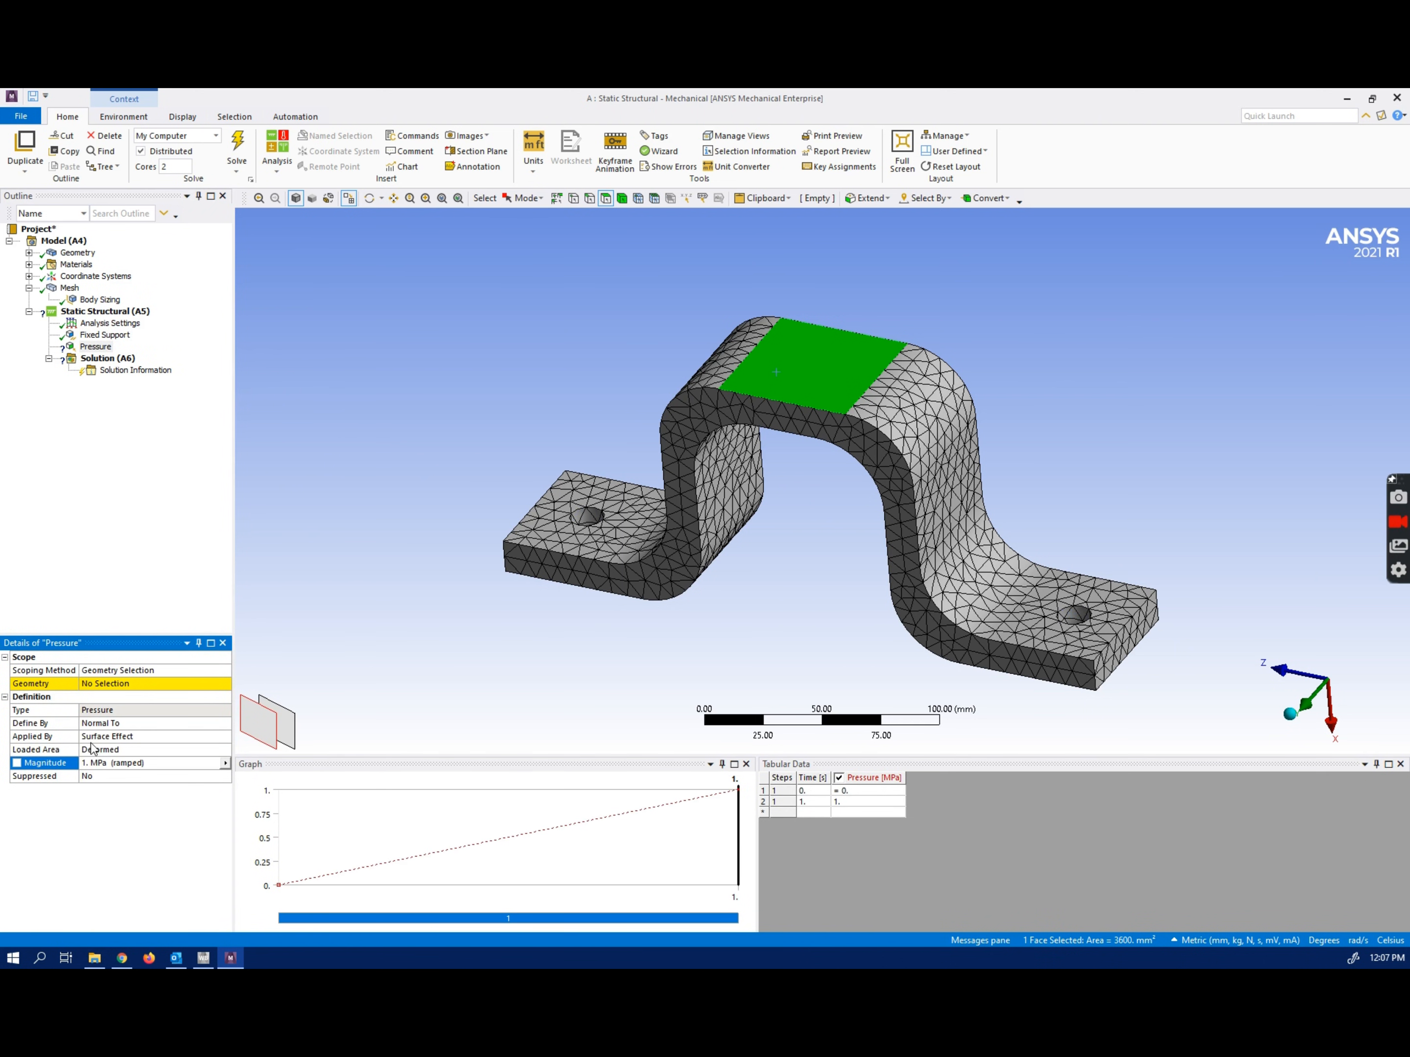
{"action": "left_click", "coordinate": [90, 685]}
{"action": "left_click", "coordinate": [102, 683]}
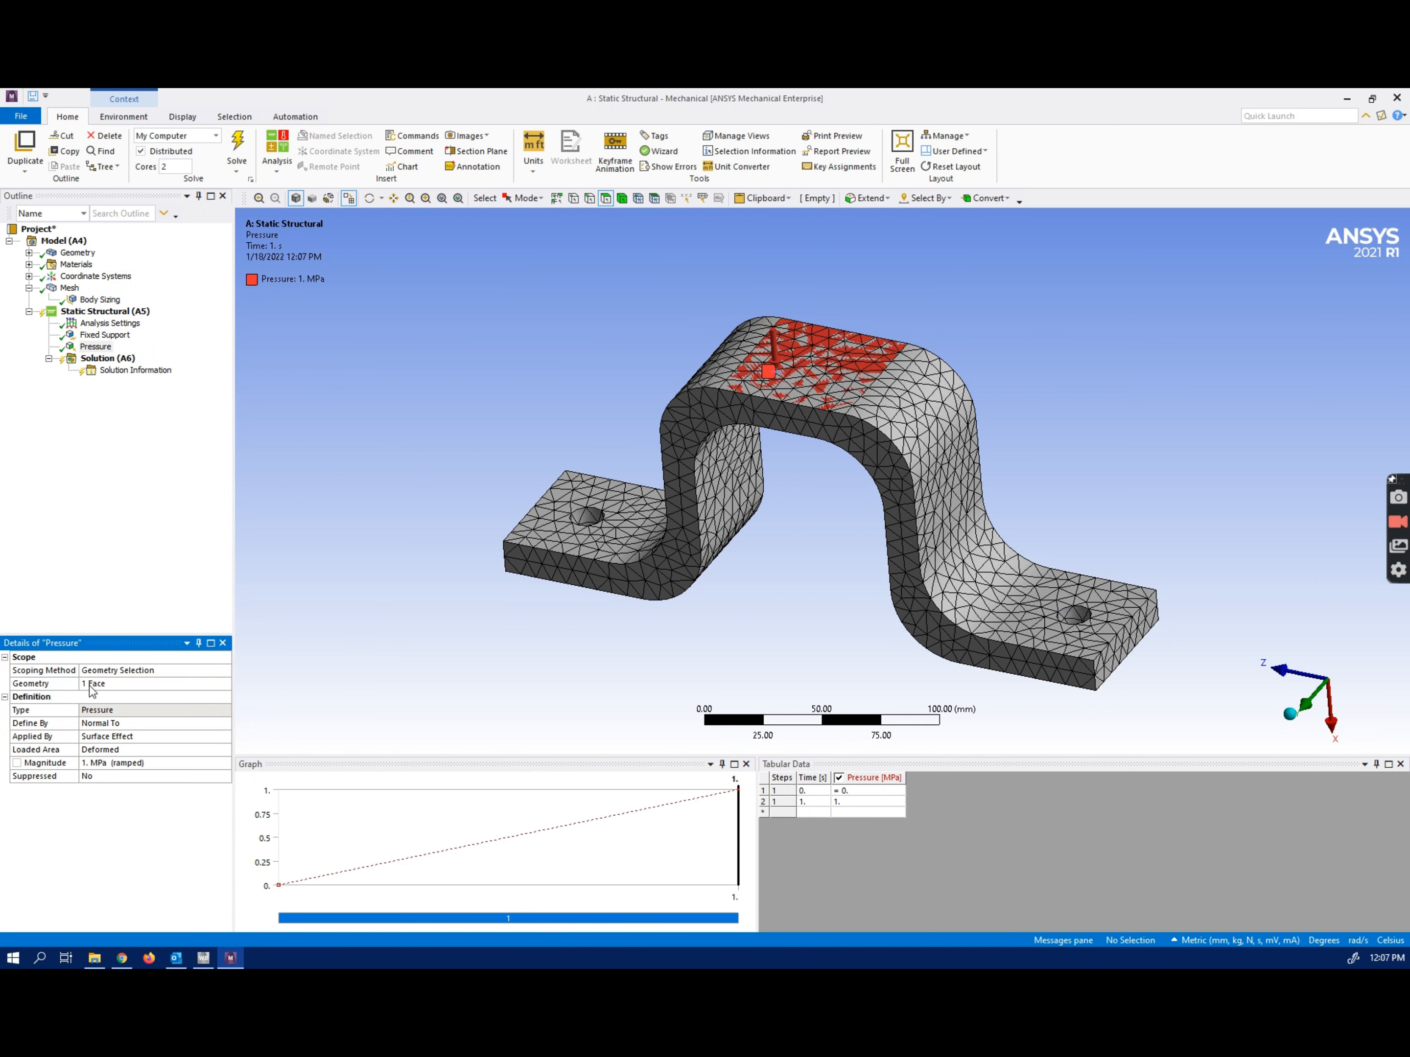
{"action": "middle_click_drag", "start_coordinate": [496, 643], "coordinate": [528, 619]}
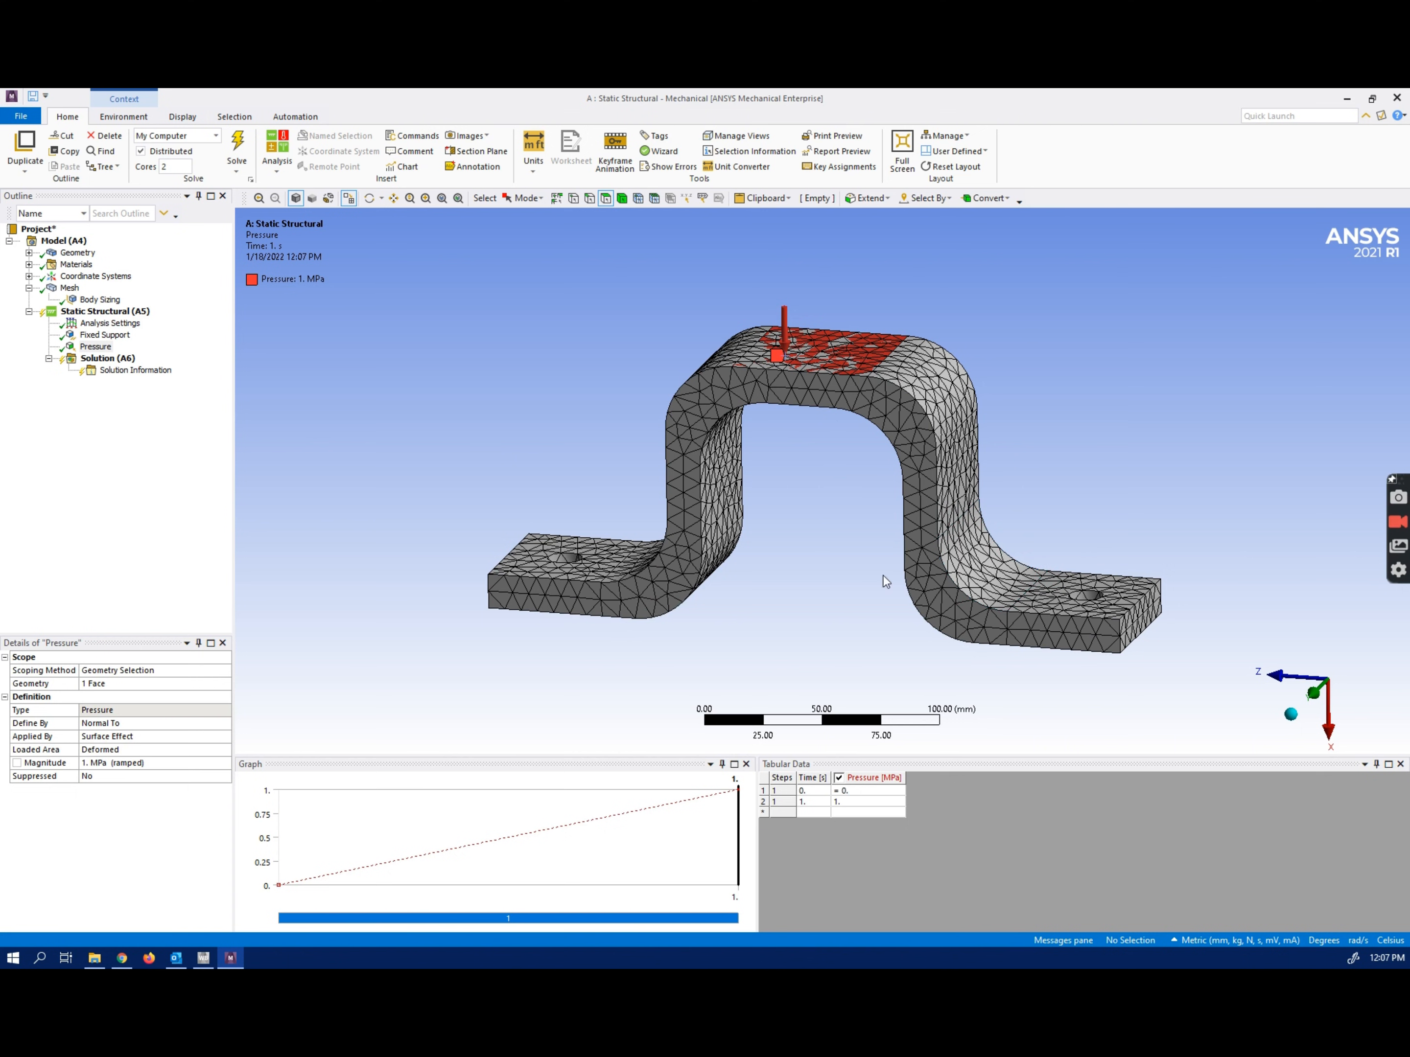
Step: Add a Total Deformation result to the solution
{"action": "left_click", "coordinate": [80, 359]}
{"action": "right_click", "coordinate": [80, 360]}
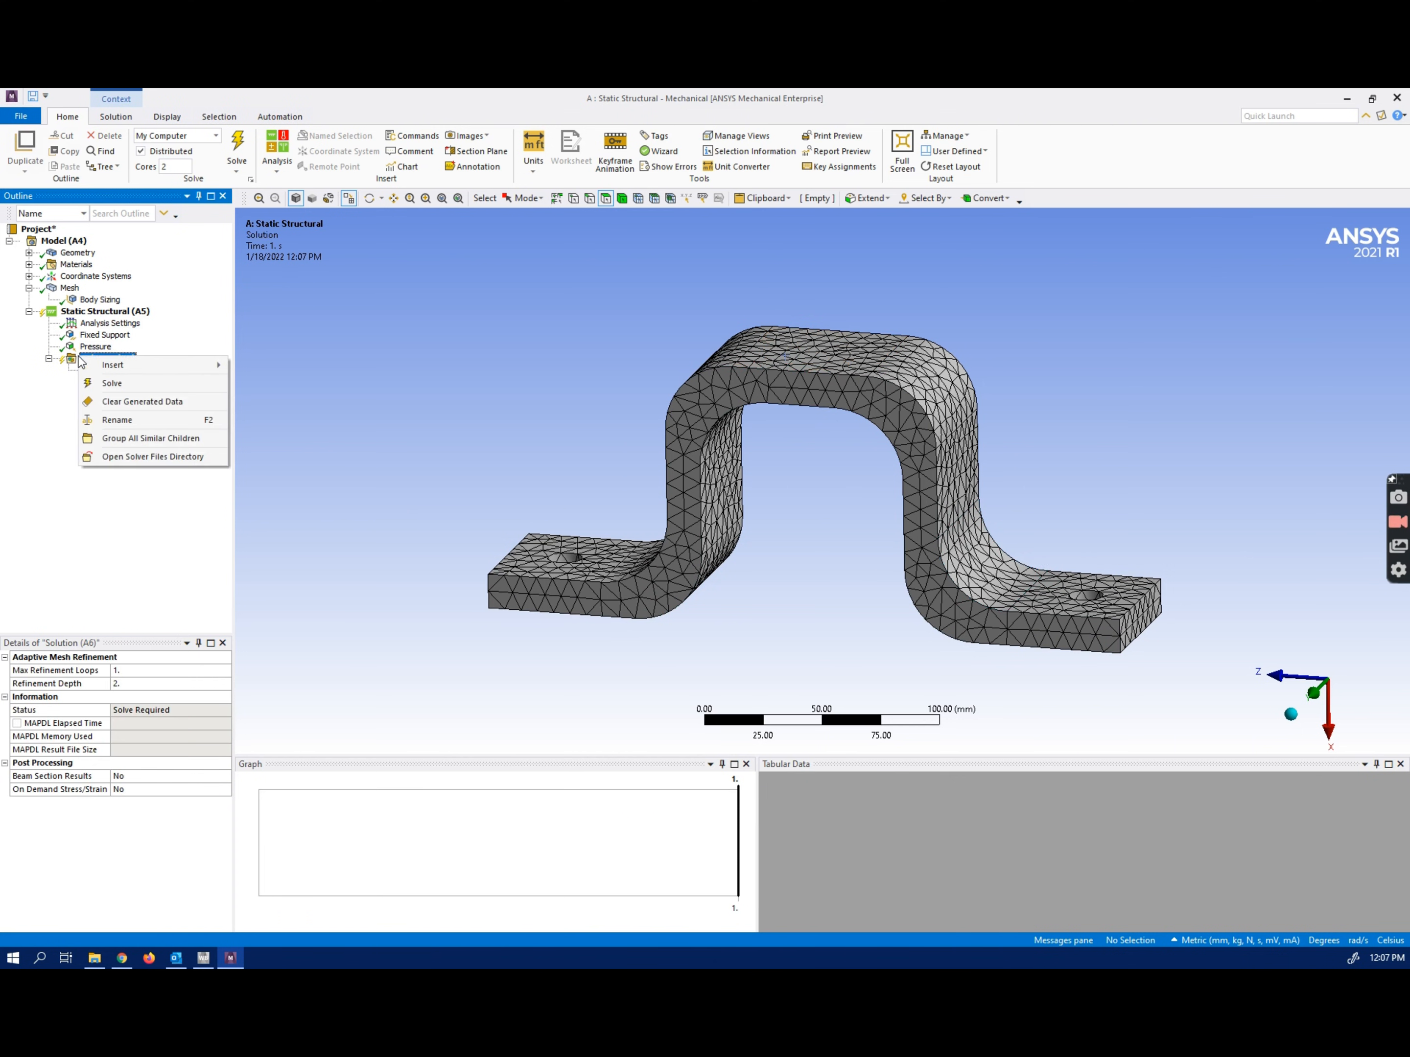
{"action": "mouse_move", "coordinate": [154, 365]}
{"action": "mouse_move", "coordinate": [341, 398]}
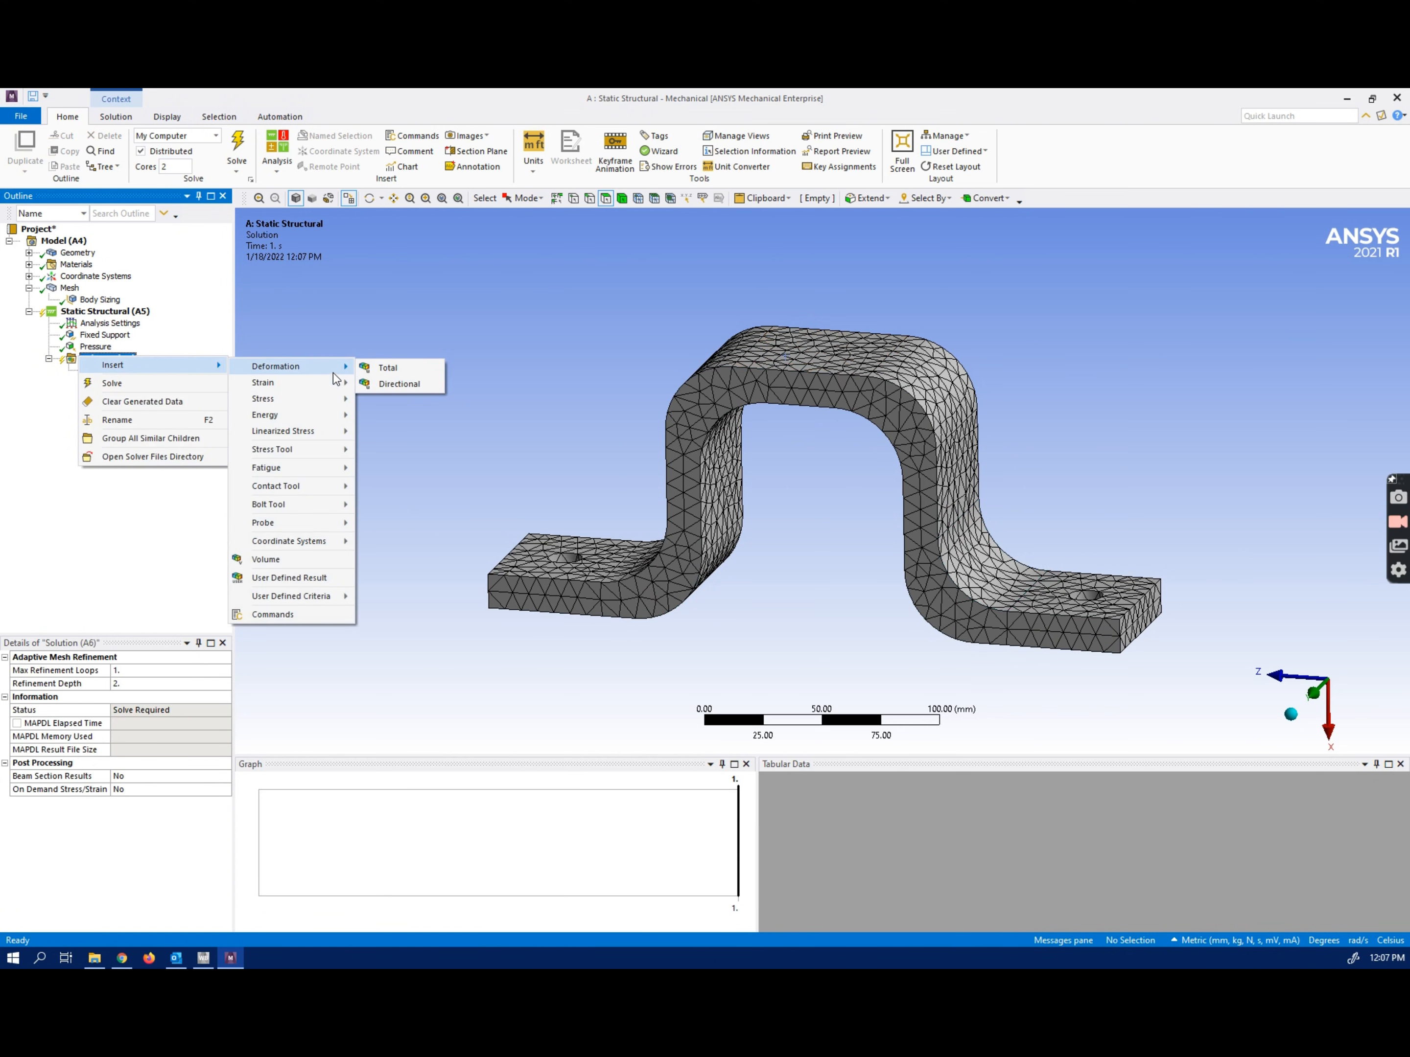
{"action": "left_click", "coordinate": [387, 368]}
Step: Add an Equivalent (von-Mises) Stress result to the solution
{"action": "left_click", "coordinate": [110, 358]}
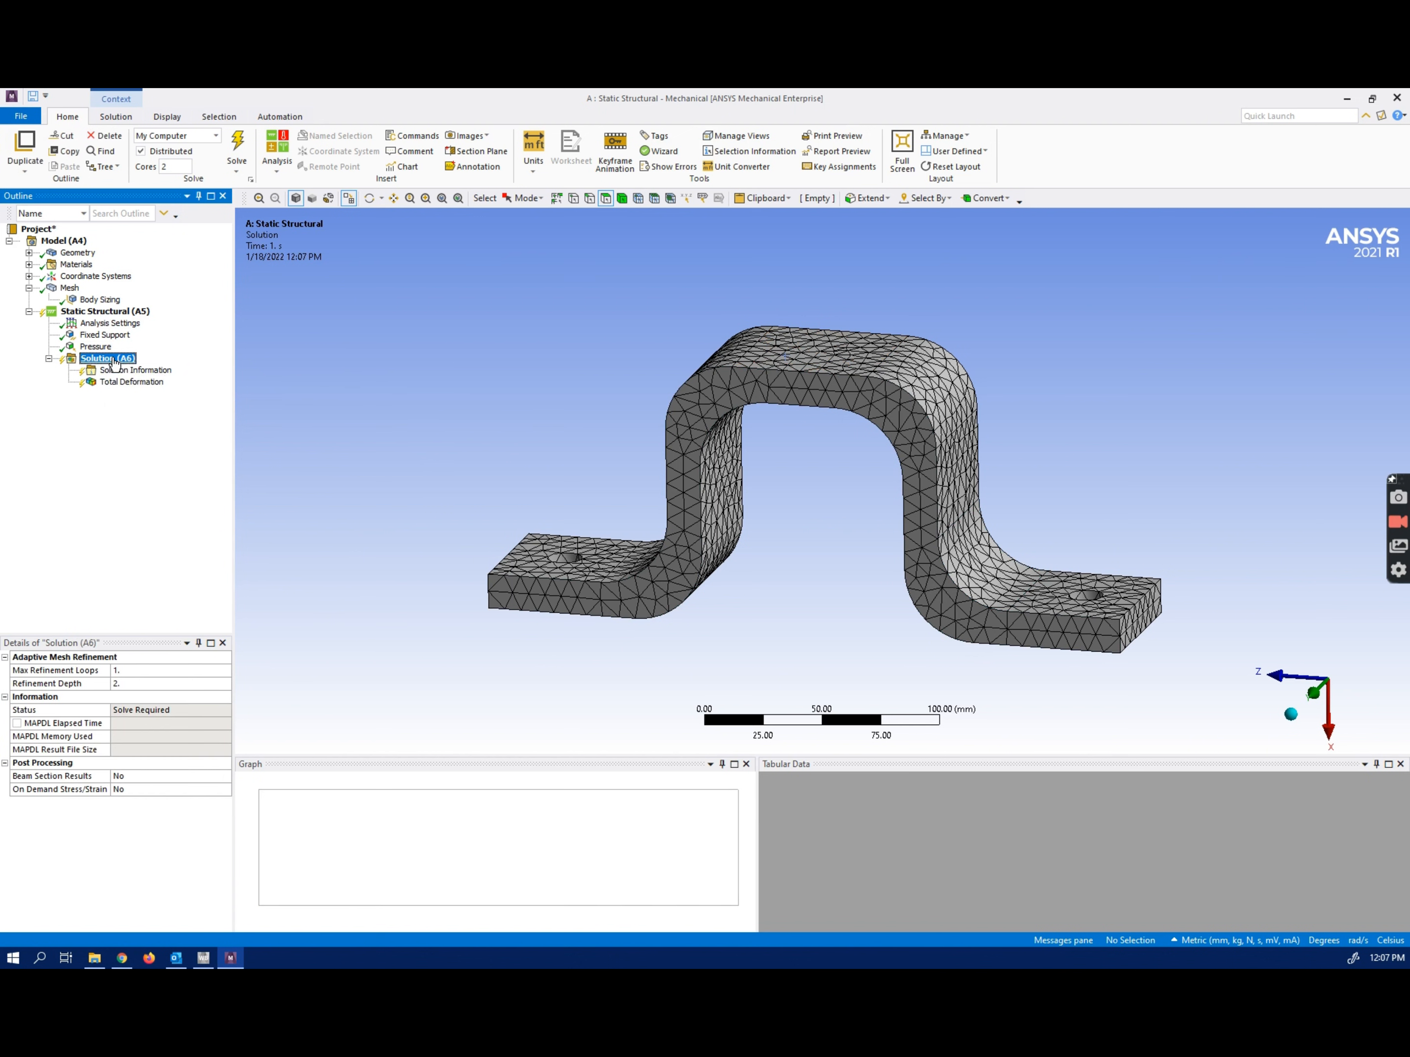
{"action": "right_click", "coordinate": [112, 359]}
{"action": "mouse_move", "coordinate": [167, 367]}
{"action": "mouse_move", "coordinate": [320, 400]}
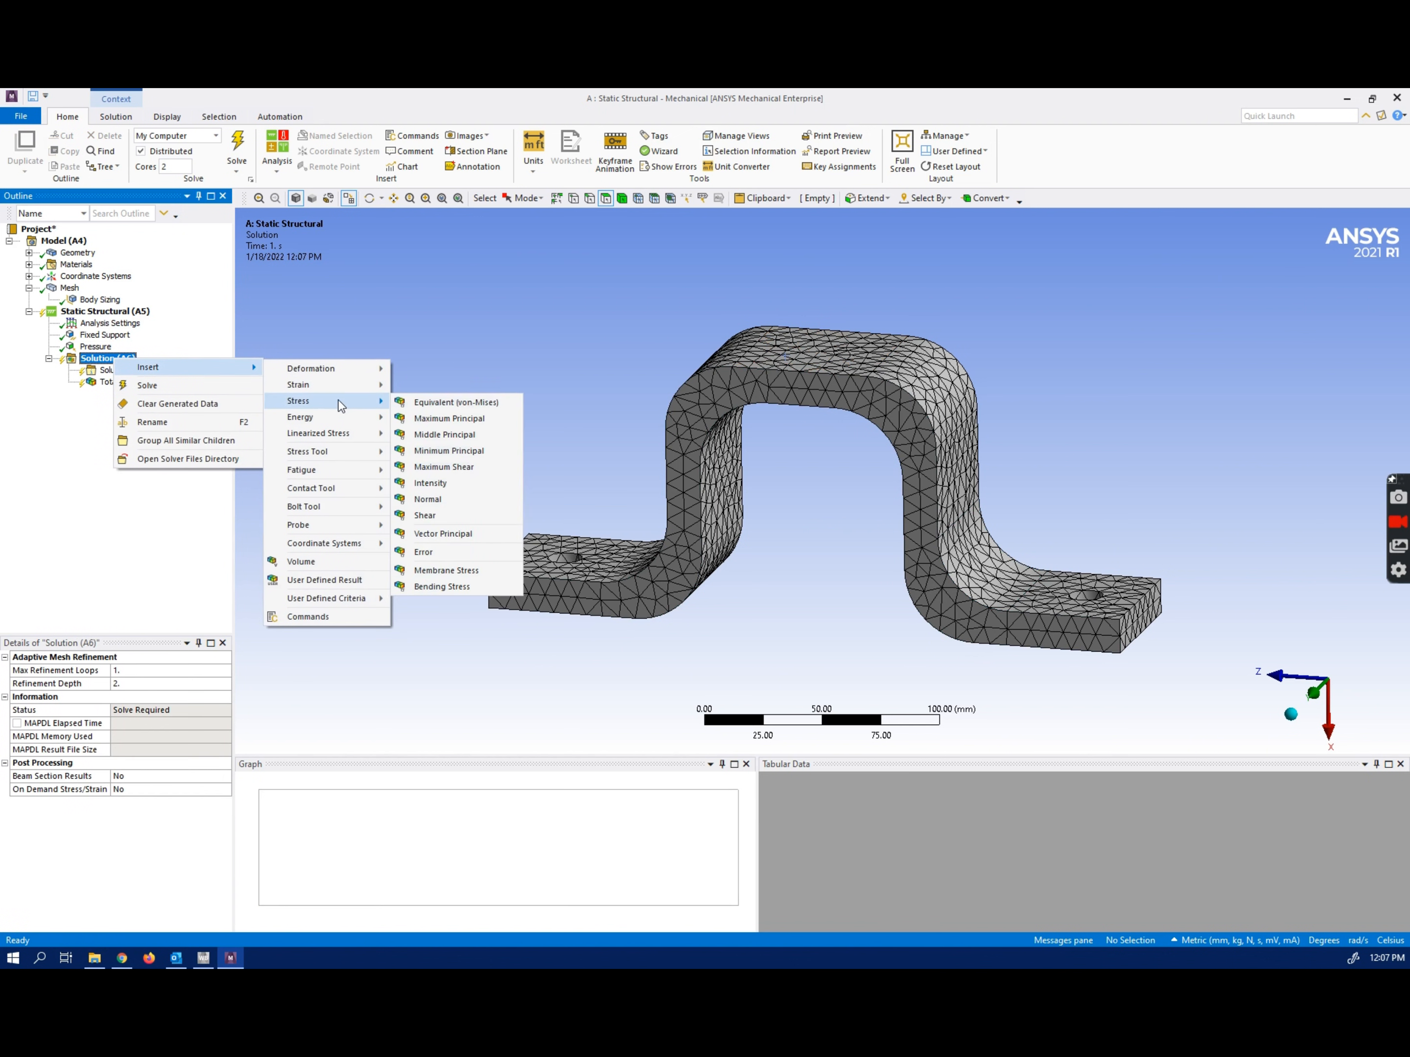
{"action": "left_click", "coordinate": [435, 402]}
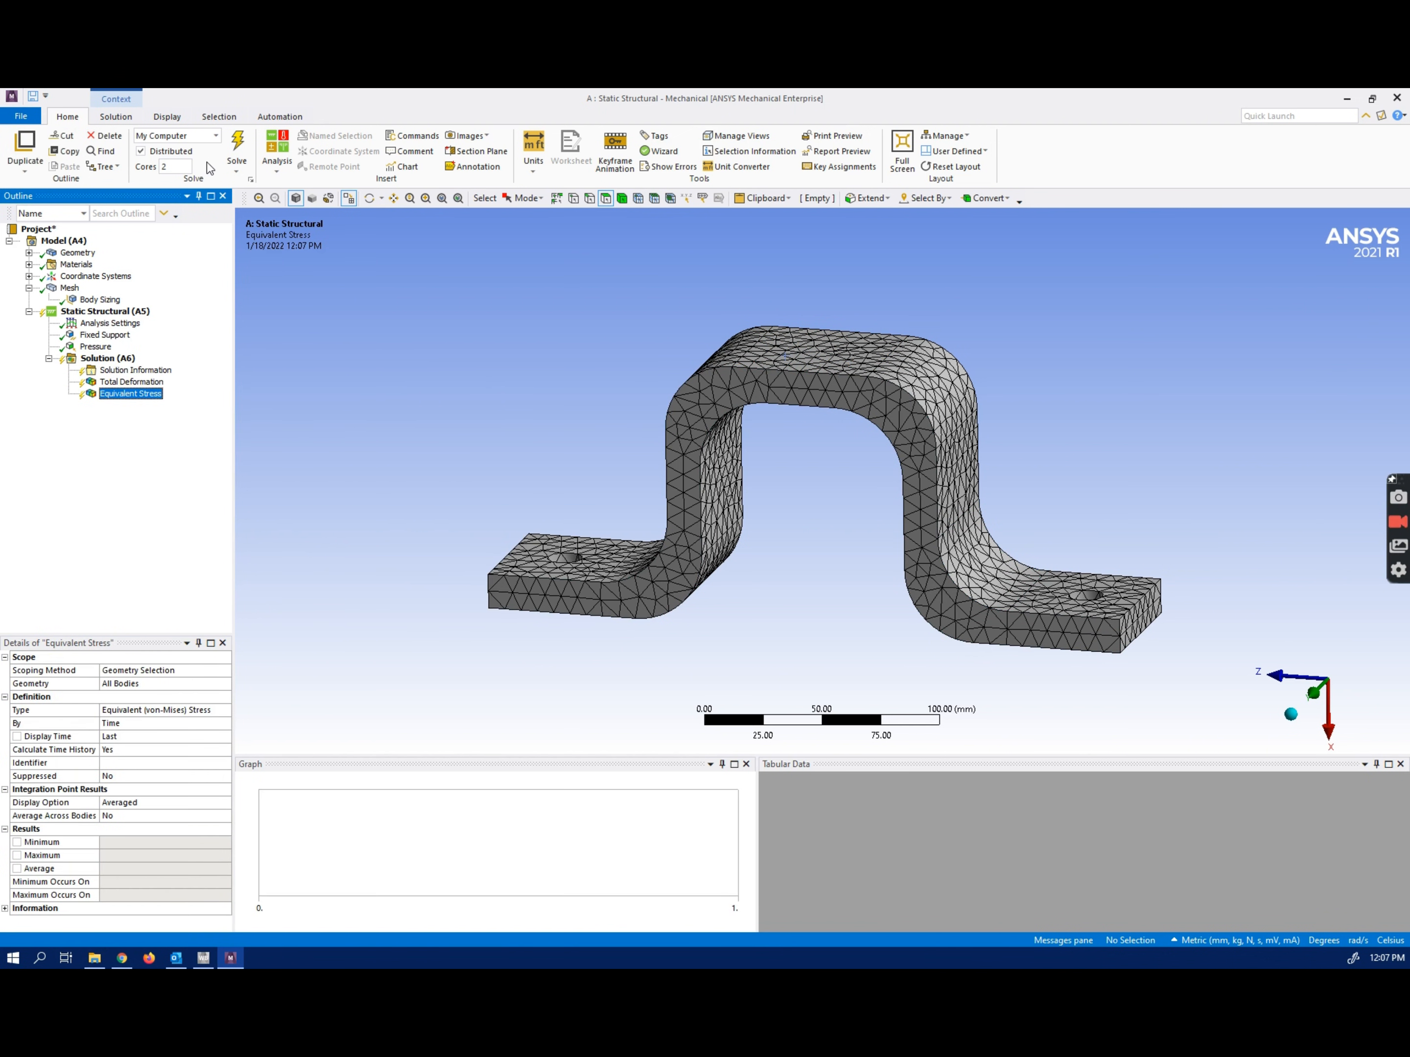
Step: Solve the static structural analysis and display the Total Deformation result
{"action": "left_click", "coordinate": [236, 153]}
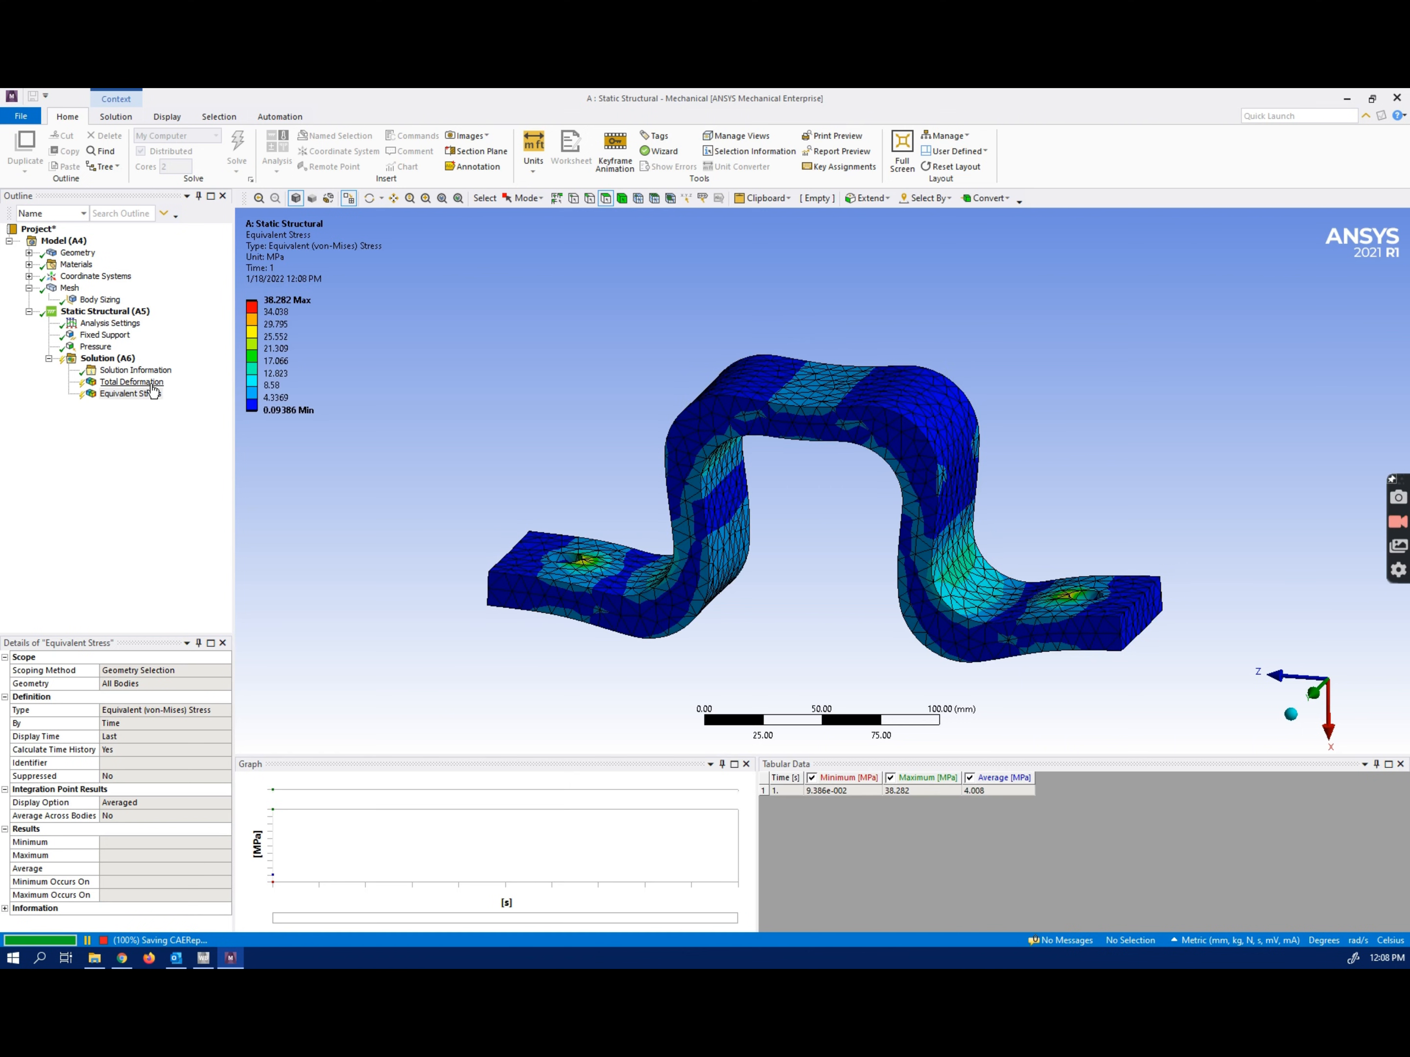
{"action": "left_click", "coordinate": [132, 383]}
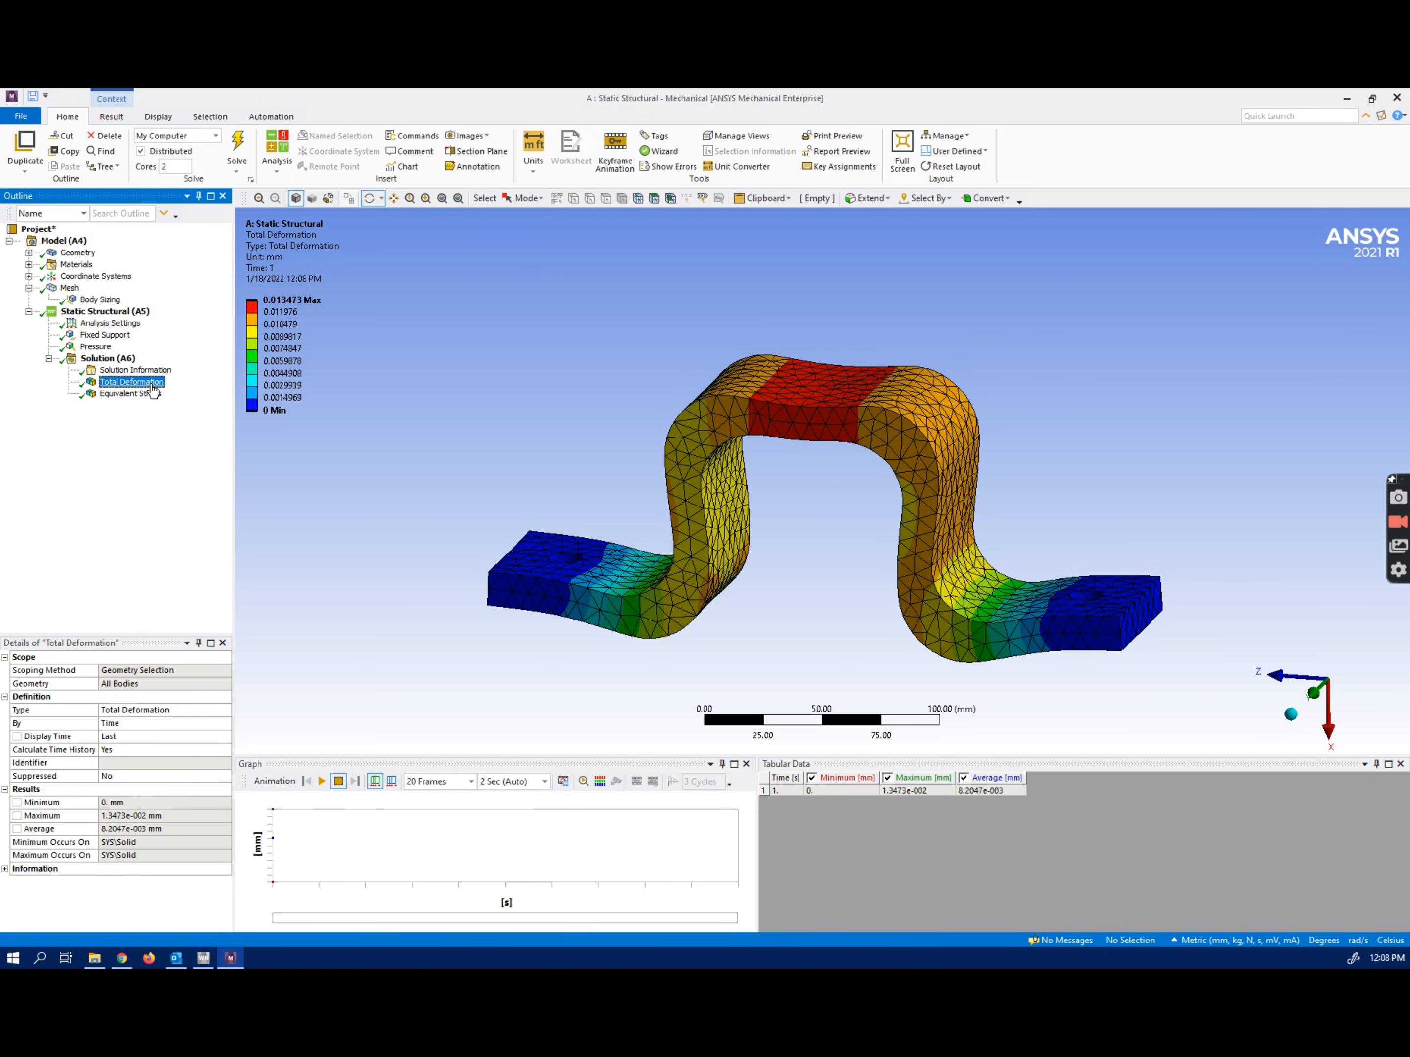
Step: Animate the static Total Deformation result and compare it with the Equivalent Stress contour plot
{"action": "left_click", "coordinate": [277, 312]}
{"action": "mouse_move", "coordinate": [495, 387]}
{"action": "left_mouse_down"}
{"action": "mouse_move", "coordinate": [503, 406]}
{"action": "mouse_move", "coordinate": [527, 408]}
{"action": "mouse_move", "coordinate": [523, 366]}
{"action": "mouse_move", "coordinate": [440, 381]}
{"action": "mouse_move", "coordinate": [418, 356]}
{"action": "mouse_move", "coordinate": [557, 340]}
{"action": "mouse_move", "coordinate": [409, 387]}
{"action": "mouse_move", "coordinate": [513, 378]}
{"action": "left_mouse_up"}
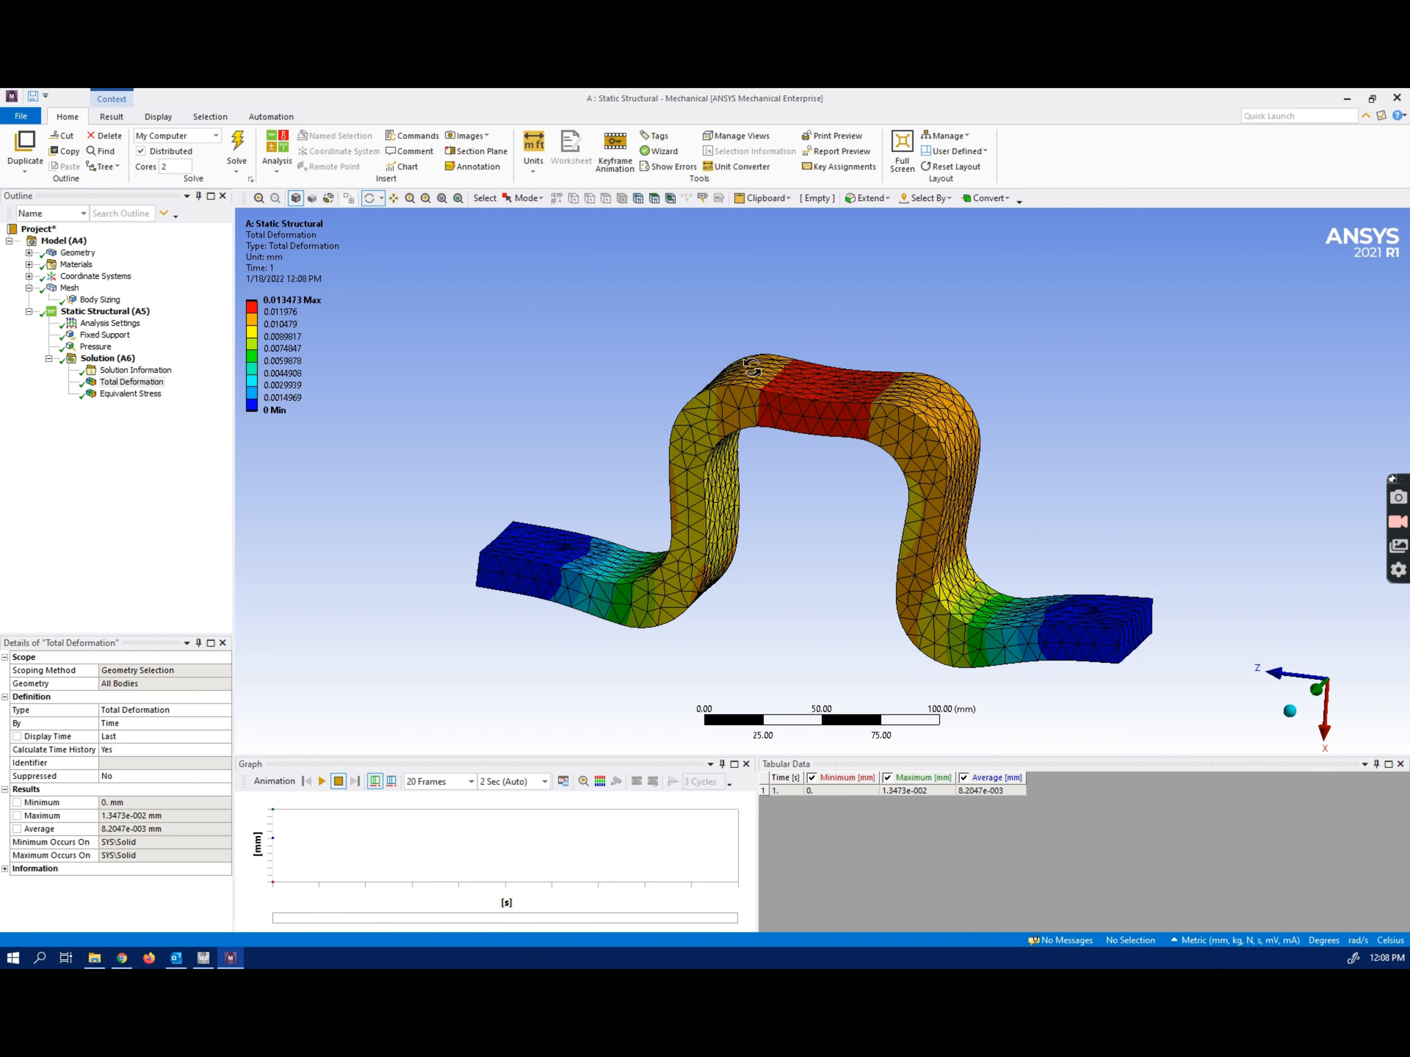
{"action": "left_click", "coordinate": [322, 781]}
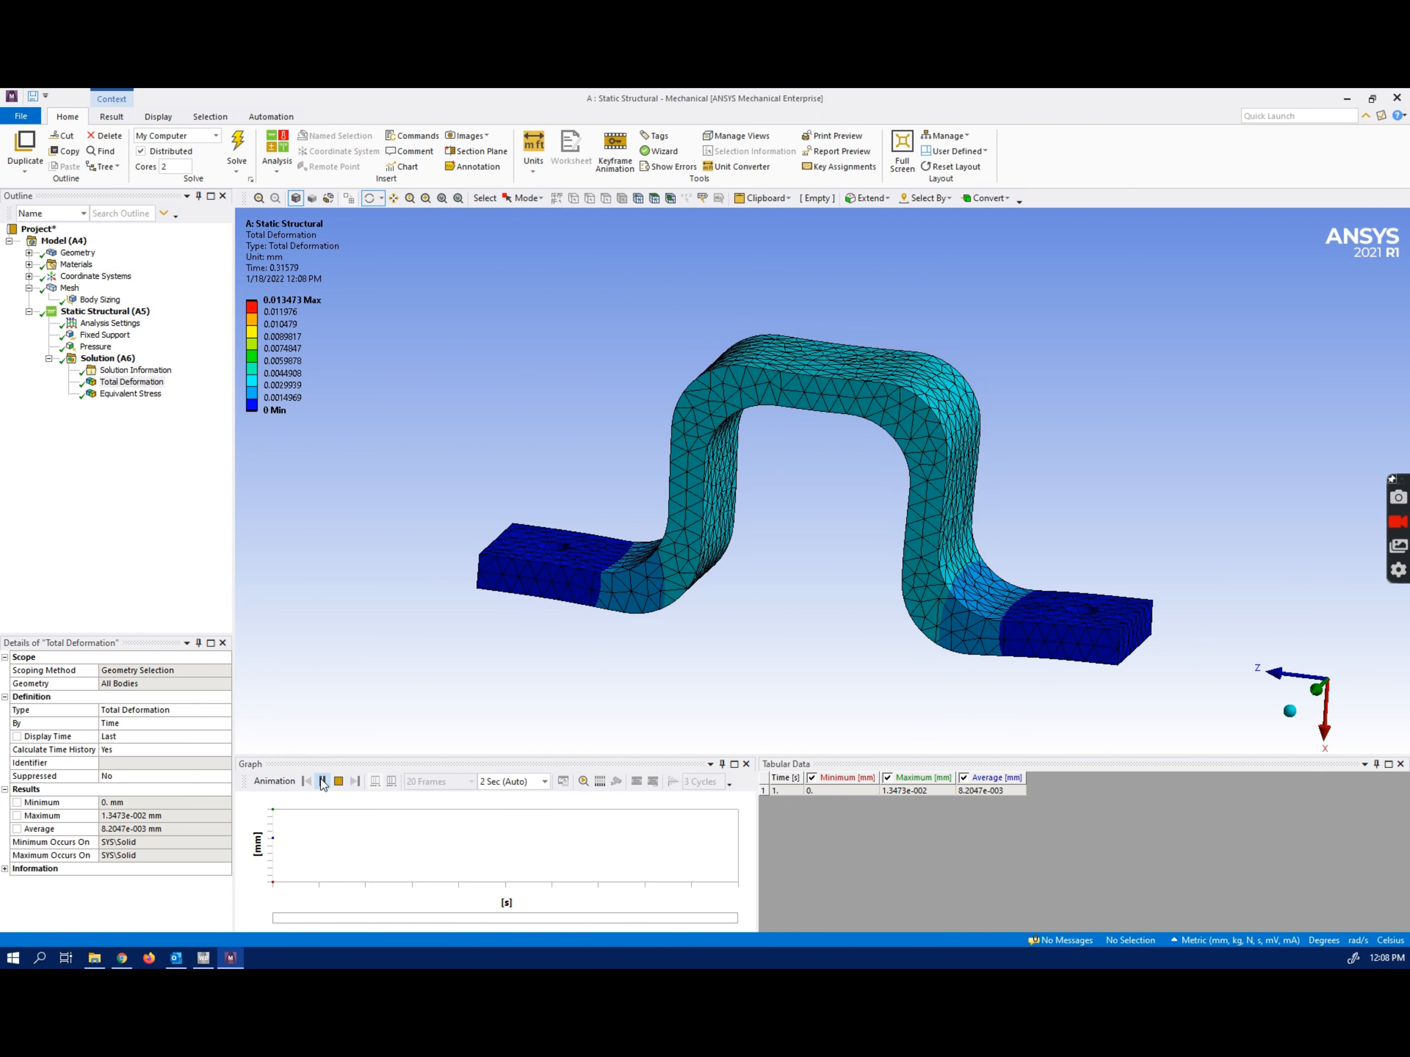
{"action": "left_click", "coordinate": [323, 781]}
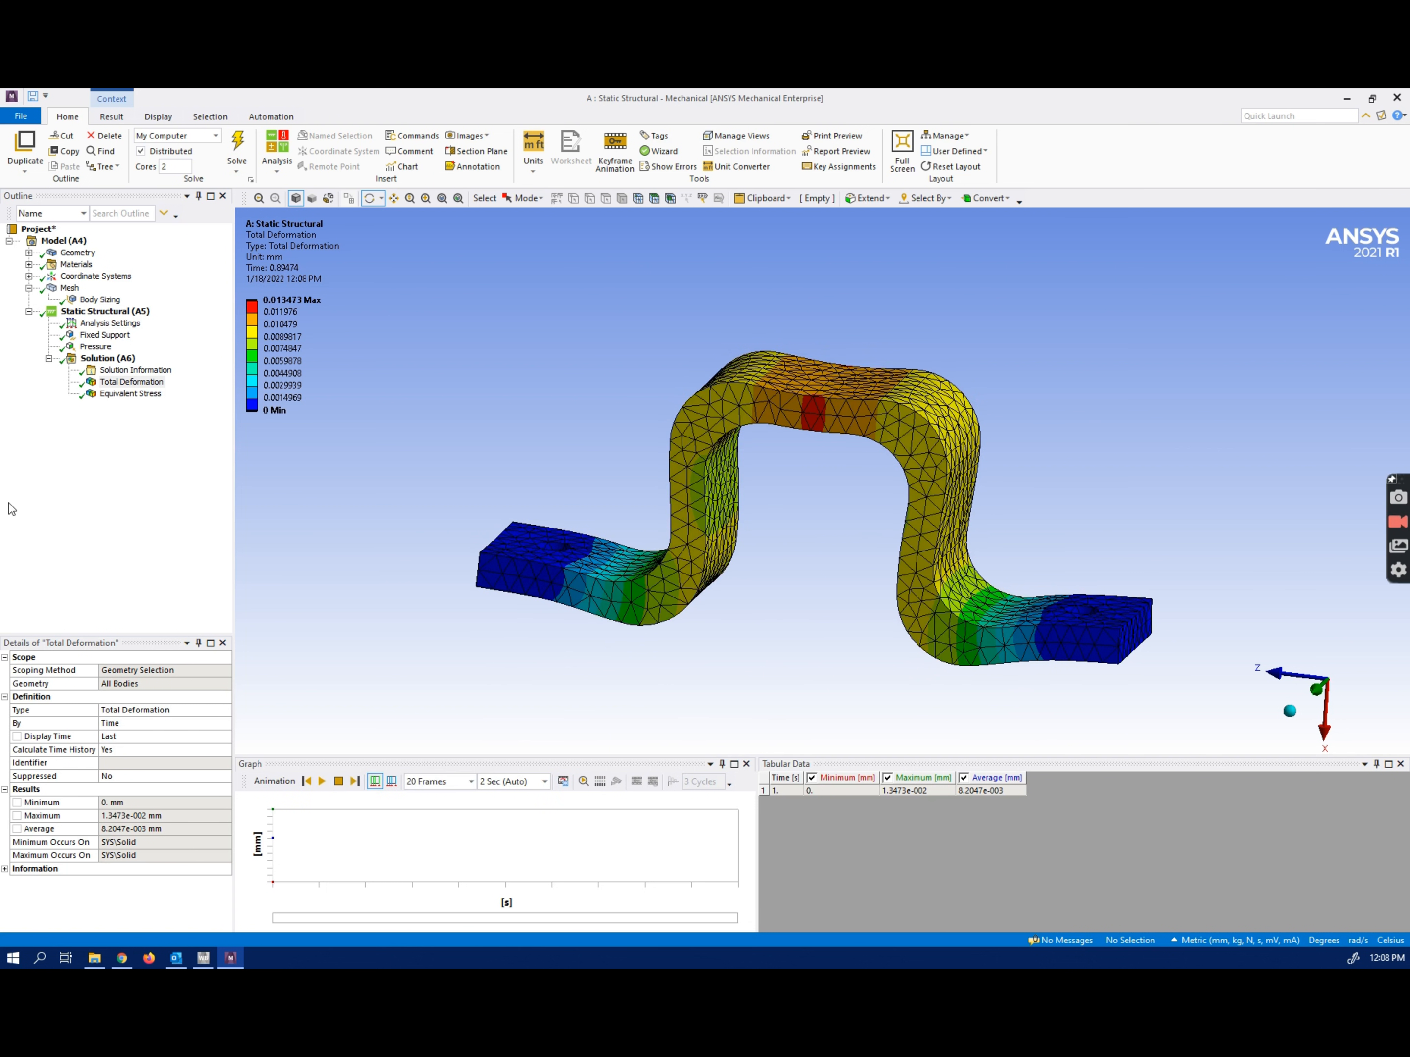
{"action": "left_click", "coordinate": [125, 394]}
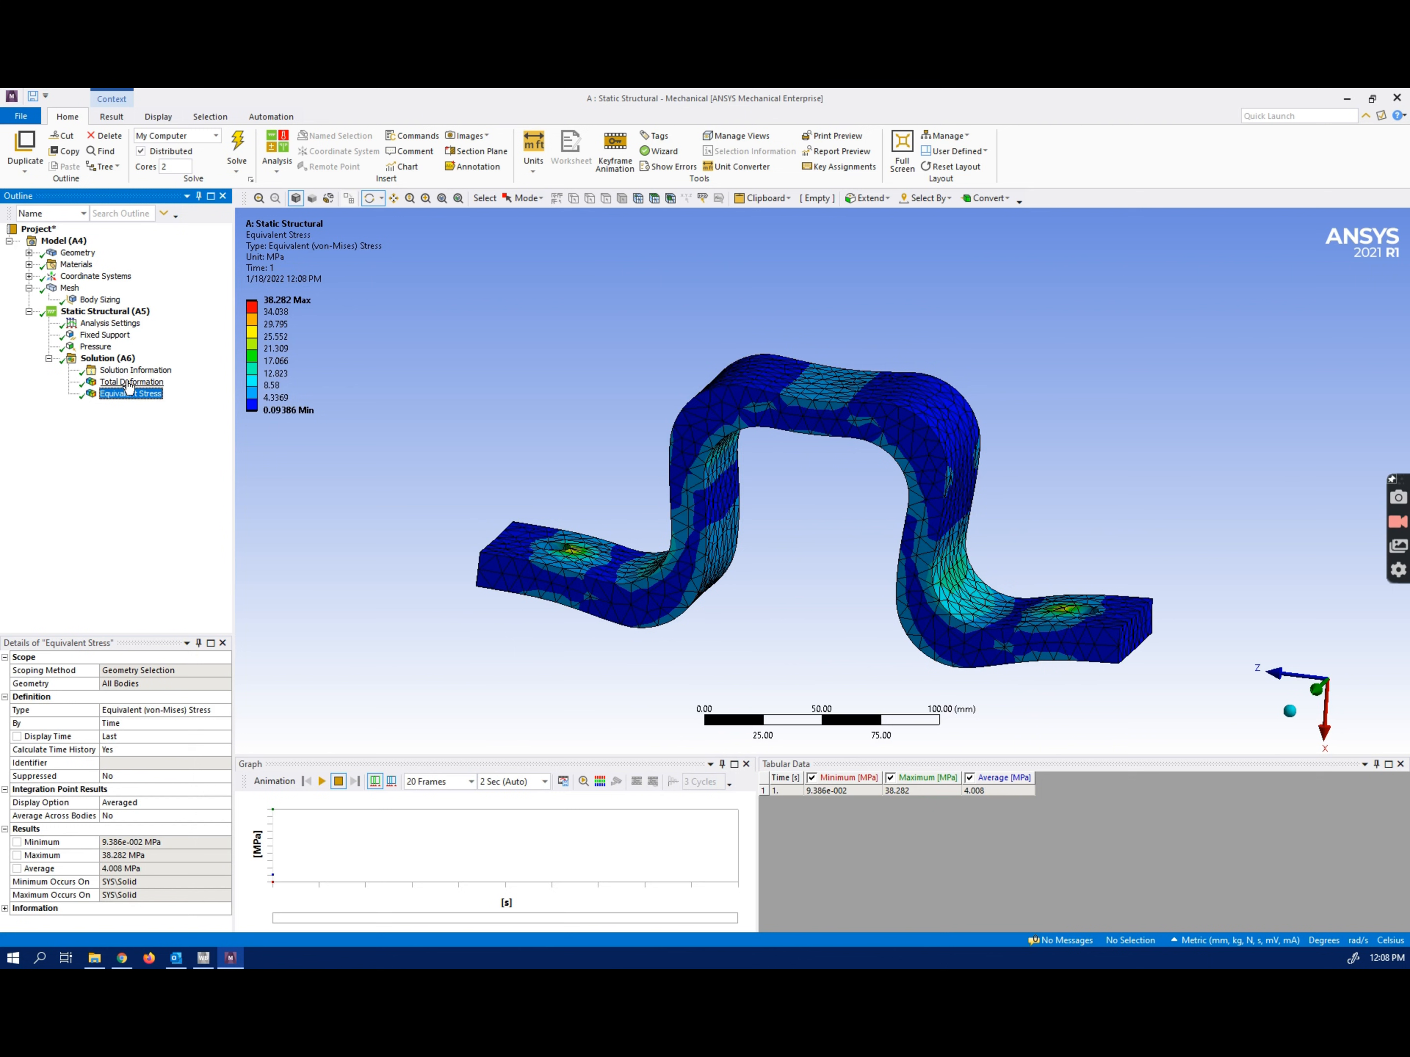
{"action": "left_click", "coordinate": [130, 382]}
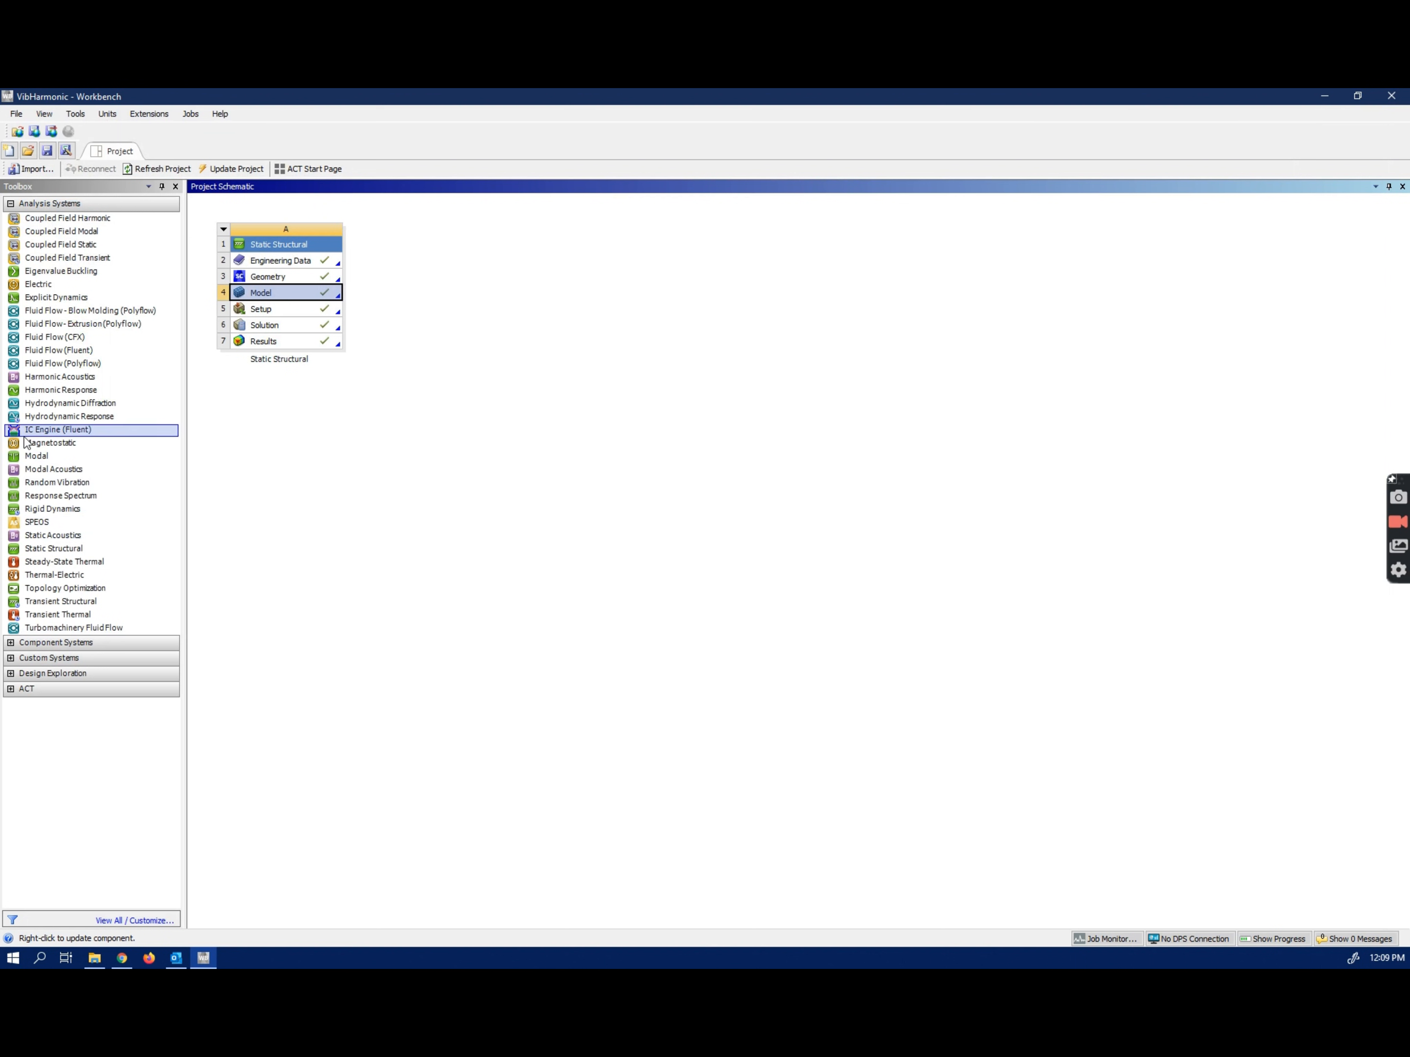
Step: In Workbench, add a Modal system sharing the Static Structural system's Model cell, and reopen that model in Mechanical
{"action": "left_click_drag", "start_coordinate": [30, 465], "coordinate": [40, 462]}
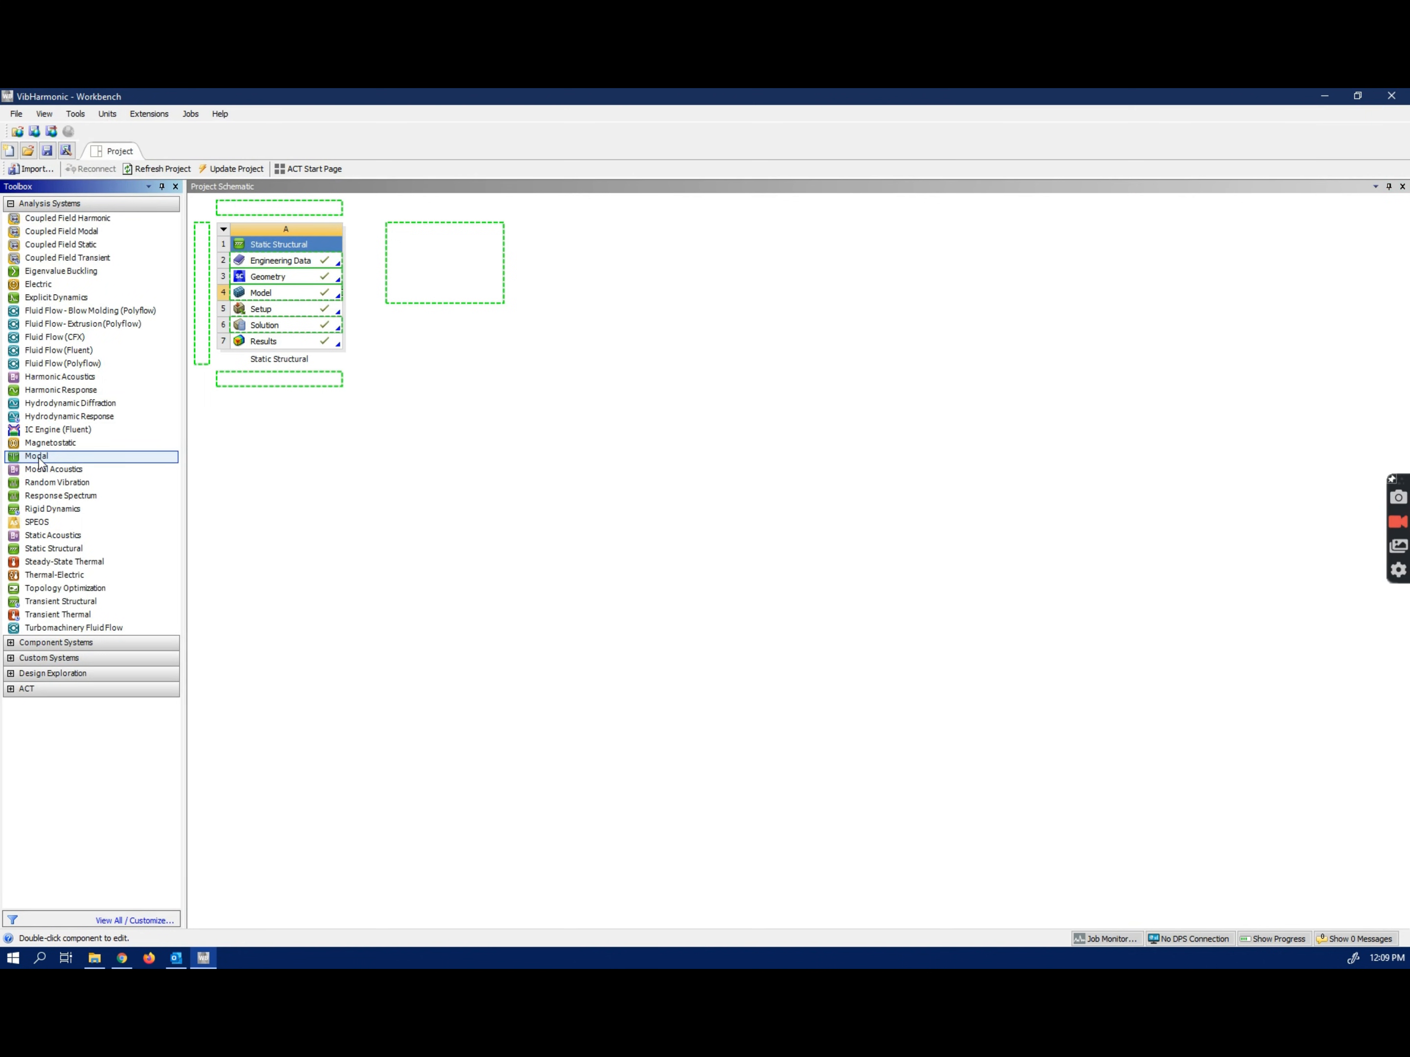
{"action": "left_click_drag", "start_coordinate": [39, 462], "coordinate": [298, 293]}
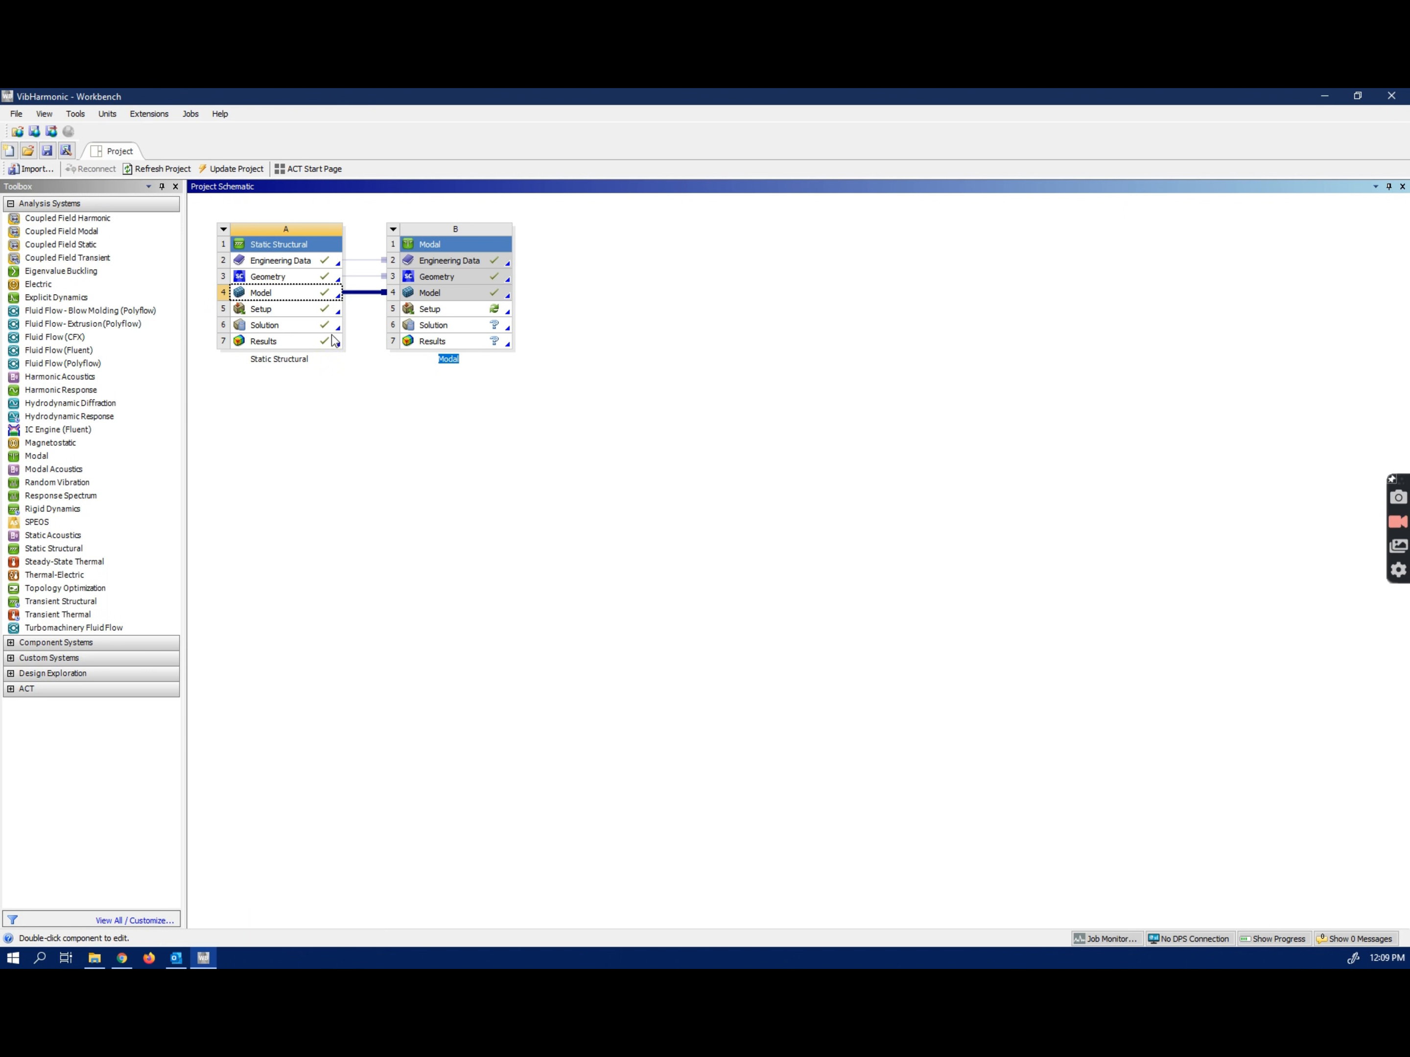
{"action": "double_click", "coordinate": [269, 294]}
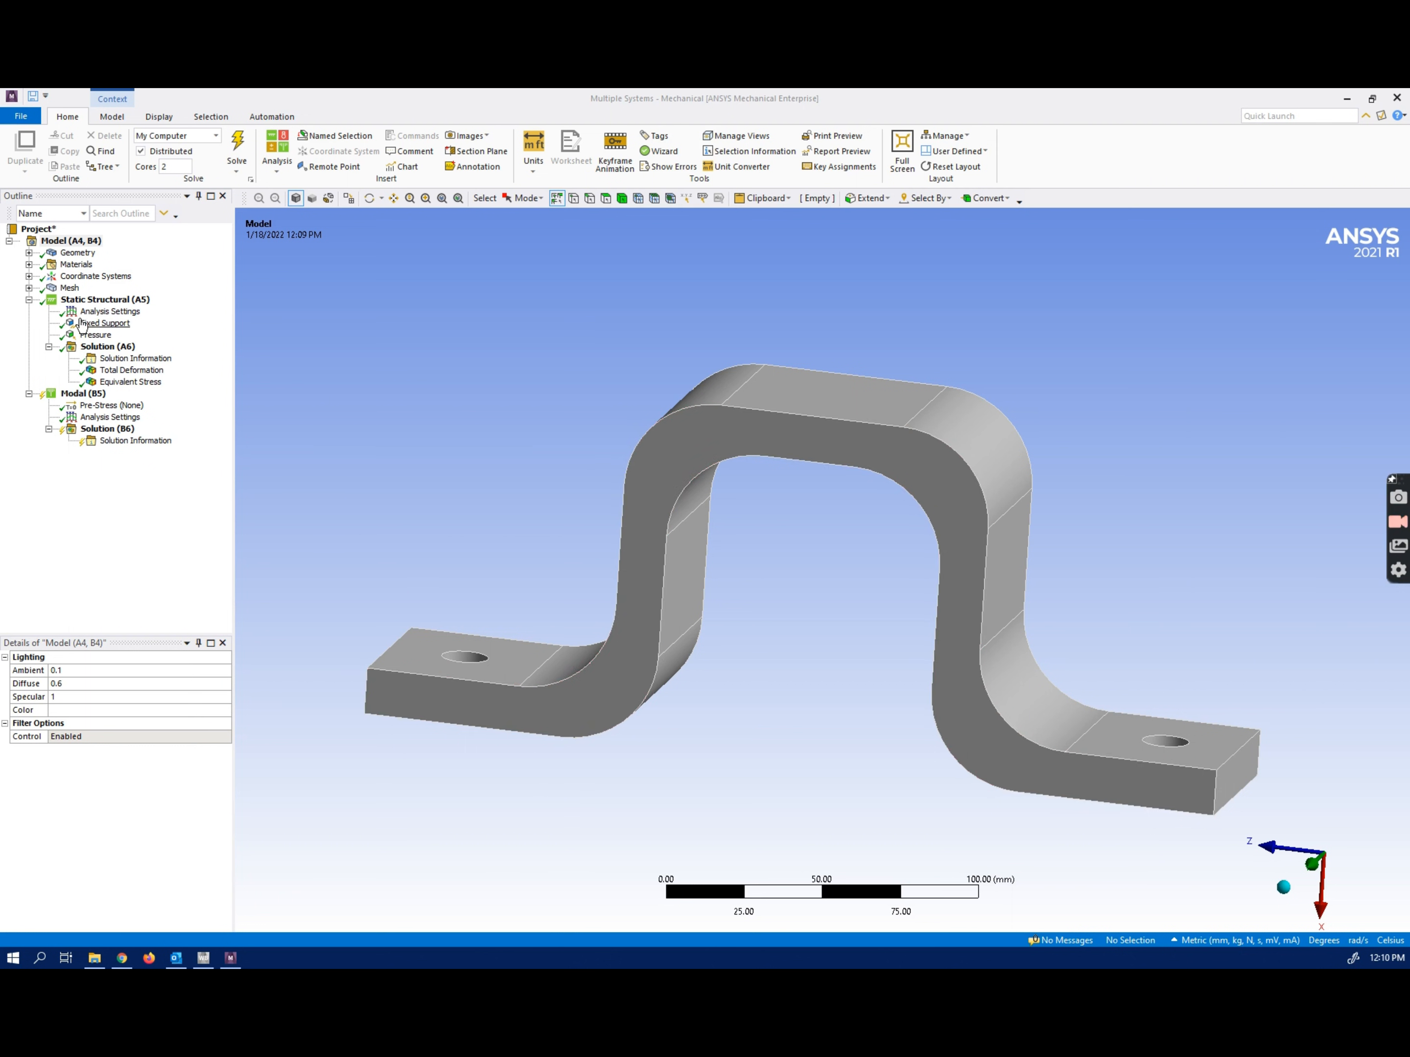
Step: Copy the Static Structural Fixed Support into the Modal analysis and solve it
{"action": "left_click", "coordinate": [98, 324]}
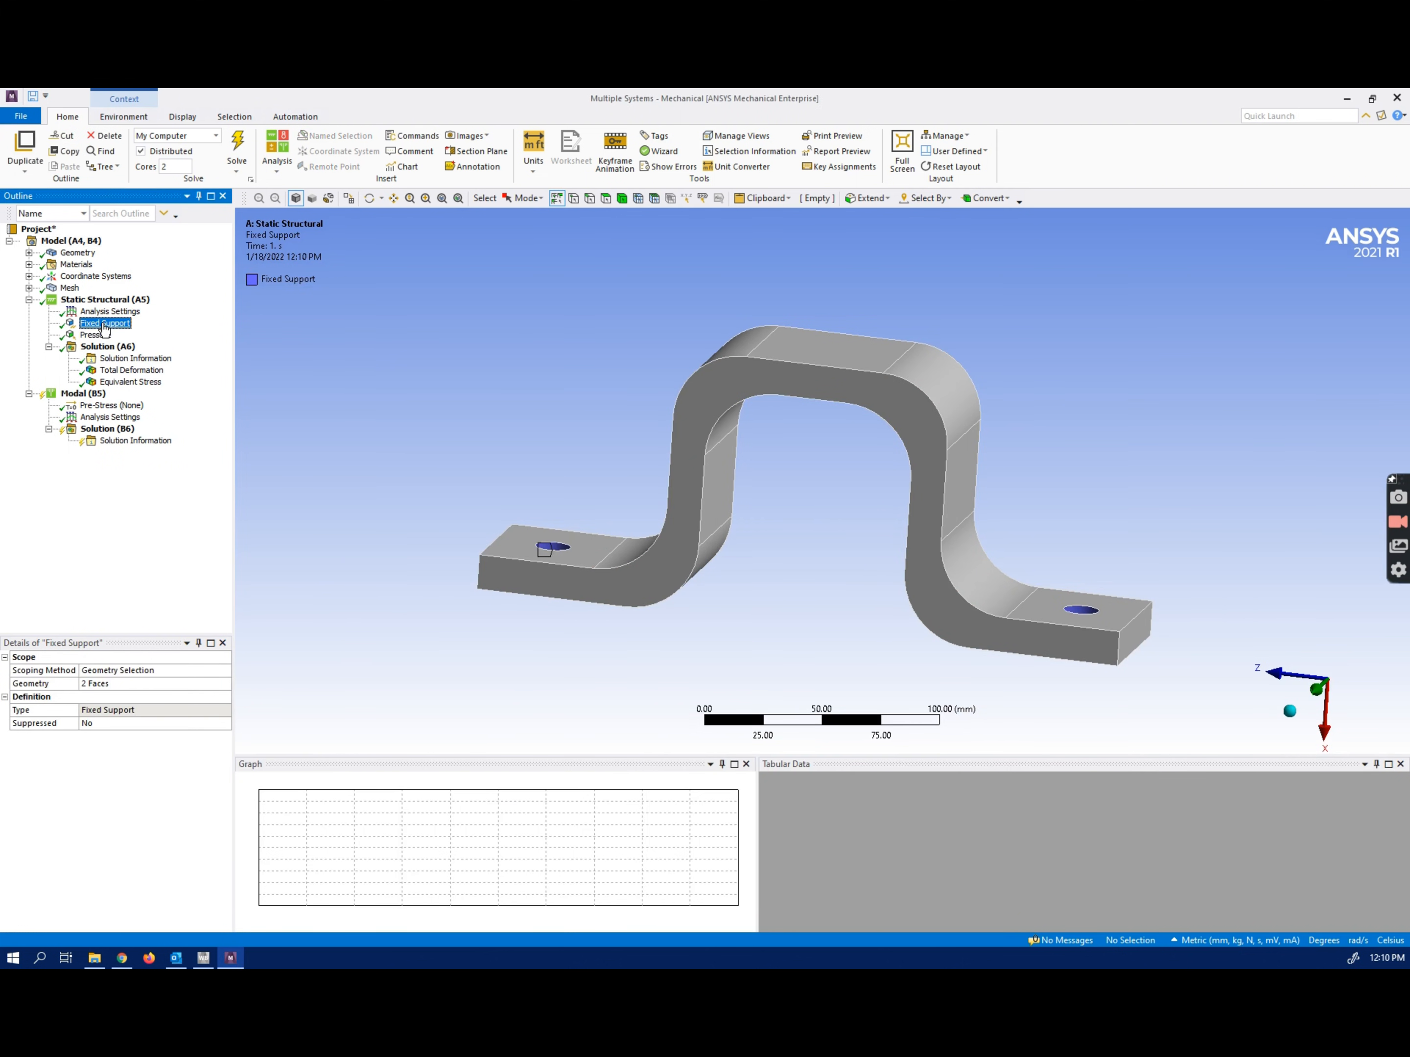
{"action": "left_click_drag", "start_coordinate": [104, 328], "coordinate": [73, 397]}
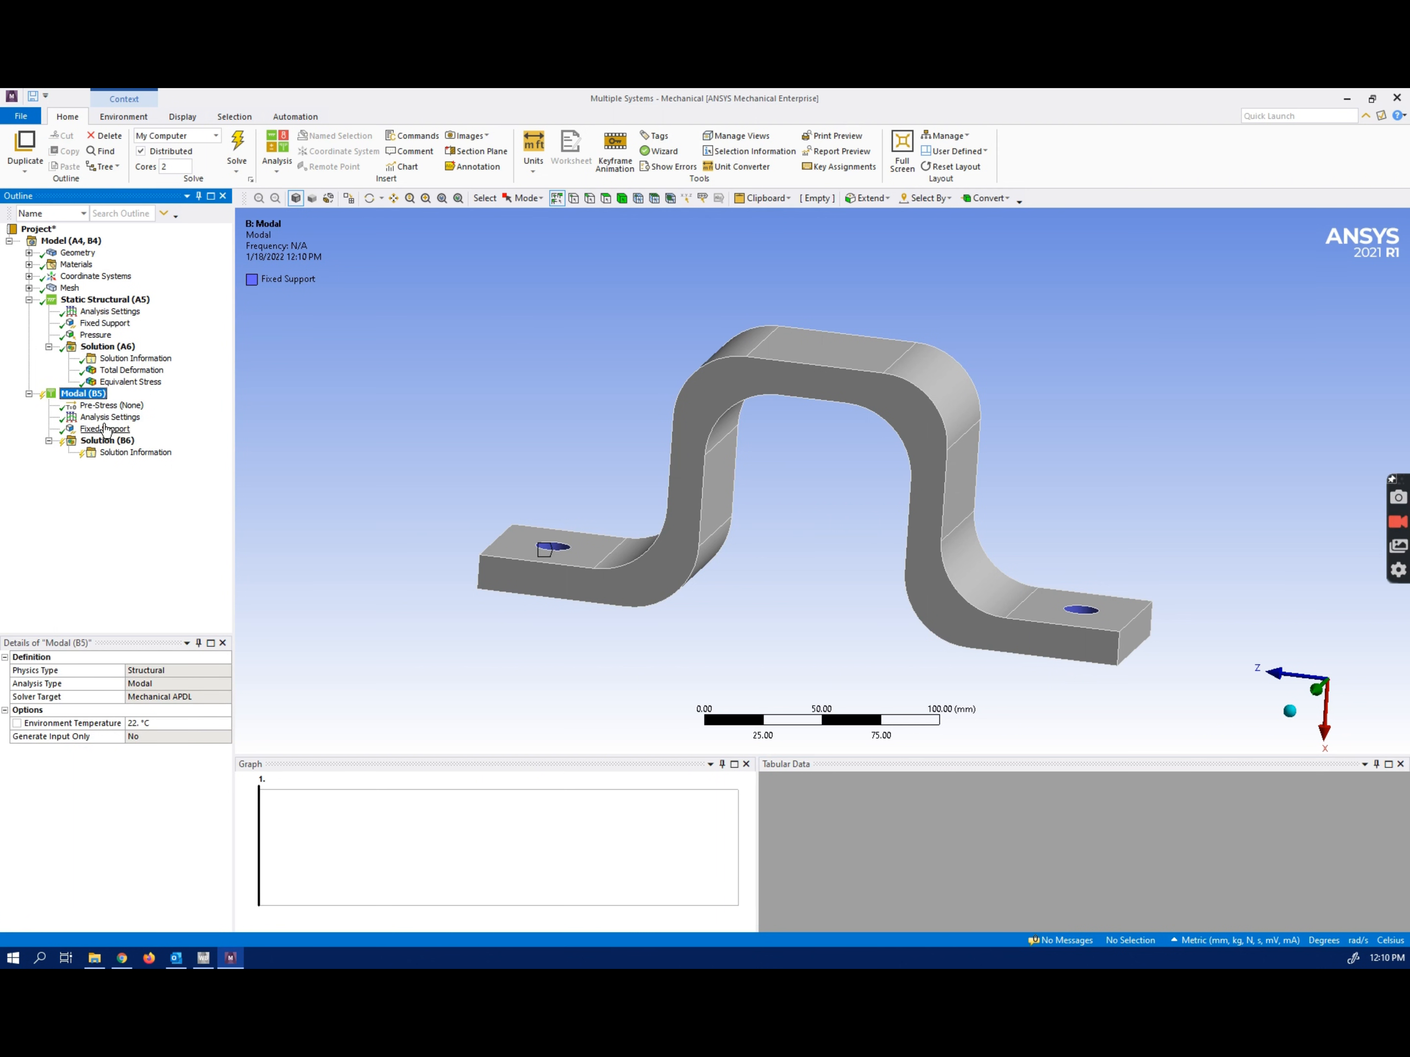
{"action": "left_click", "coordinate": [244, 147]}
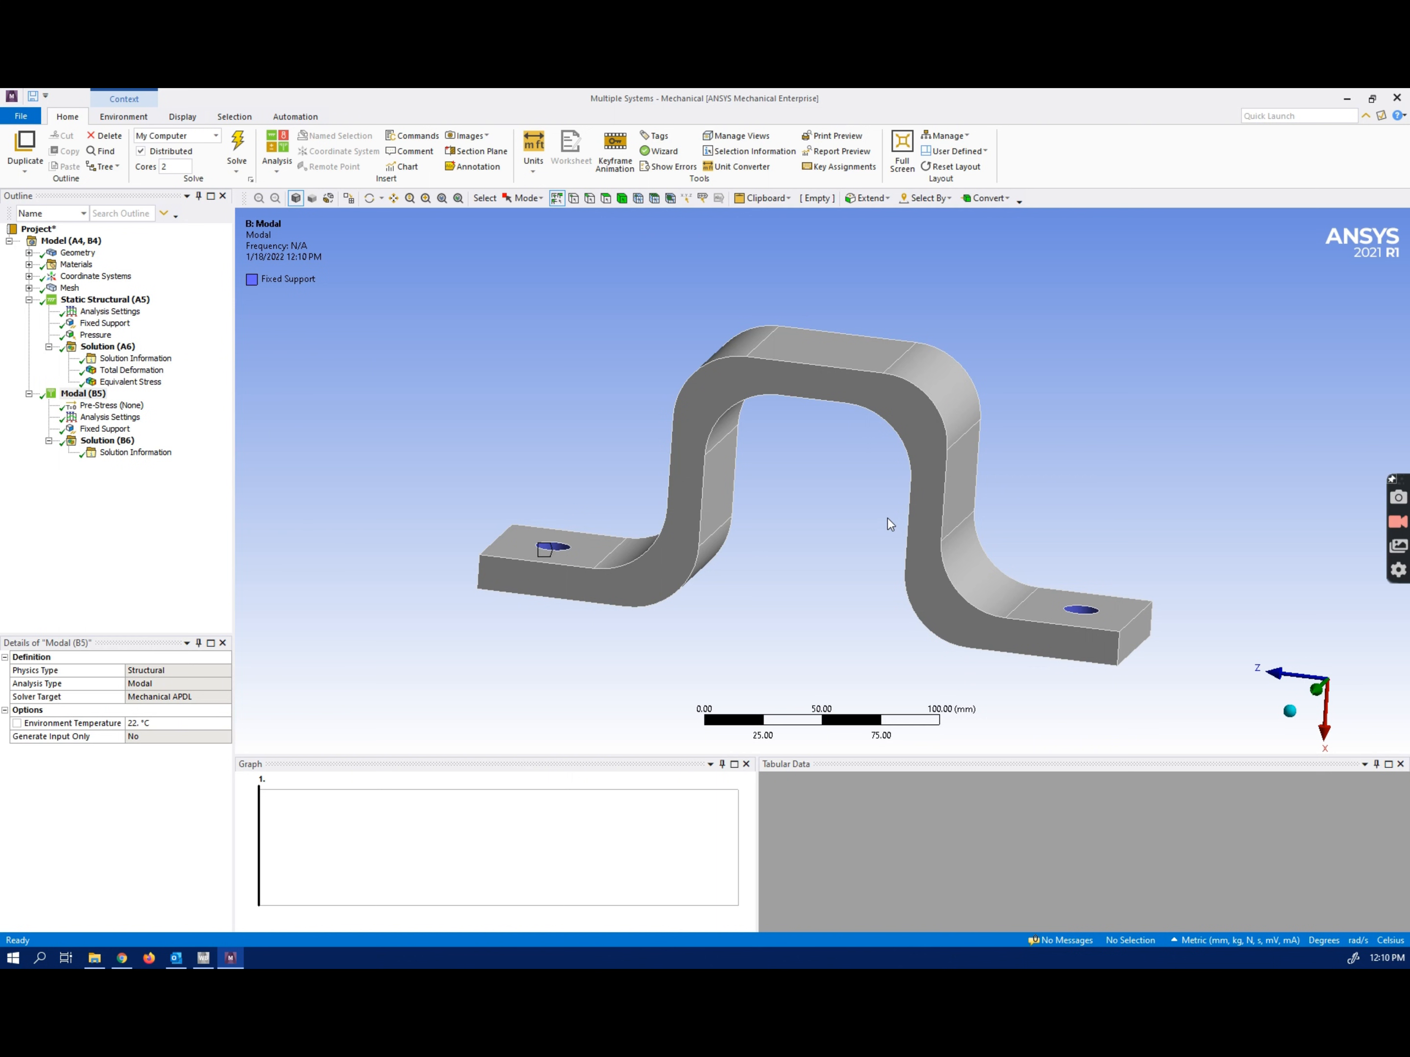
Step: Create mode shape results for all six modal frequencies and evaluate them
{"action": "left_click", "coordinate": [108, 442]}
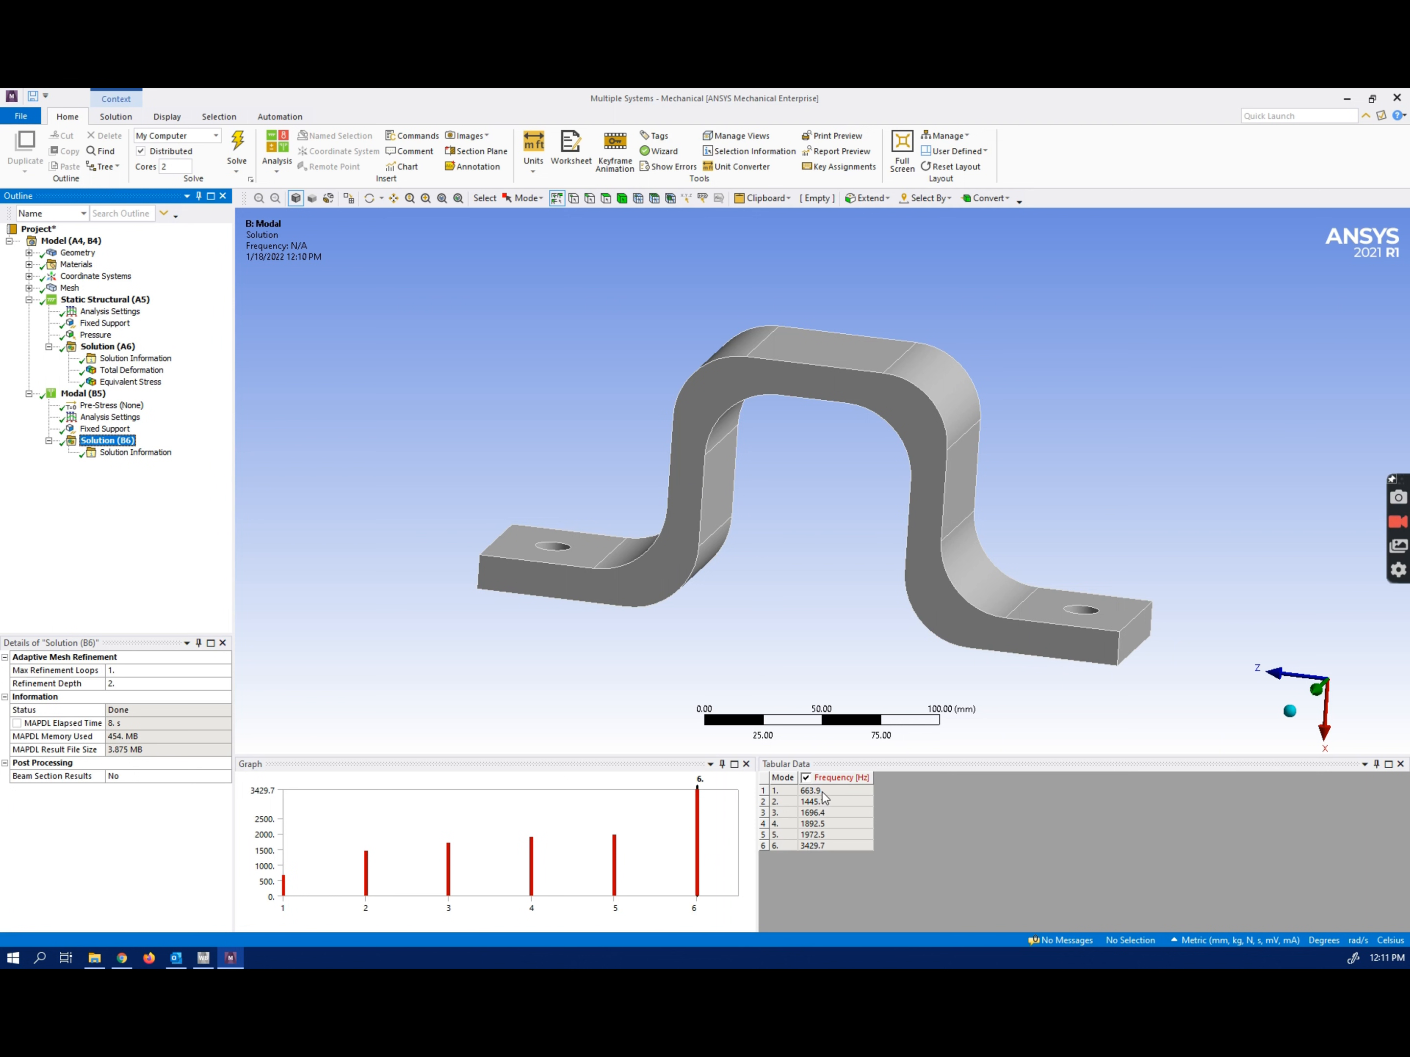
{"action": "left_click_drag", "start_coordinate": [824, 791], "coordinate": [824, 840]}
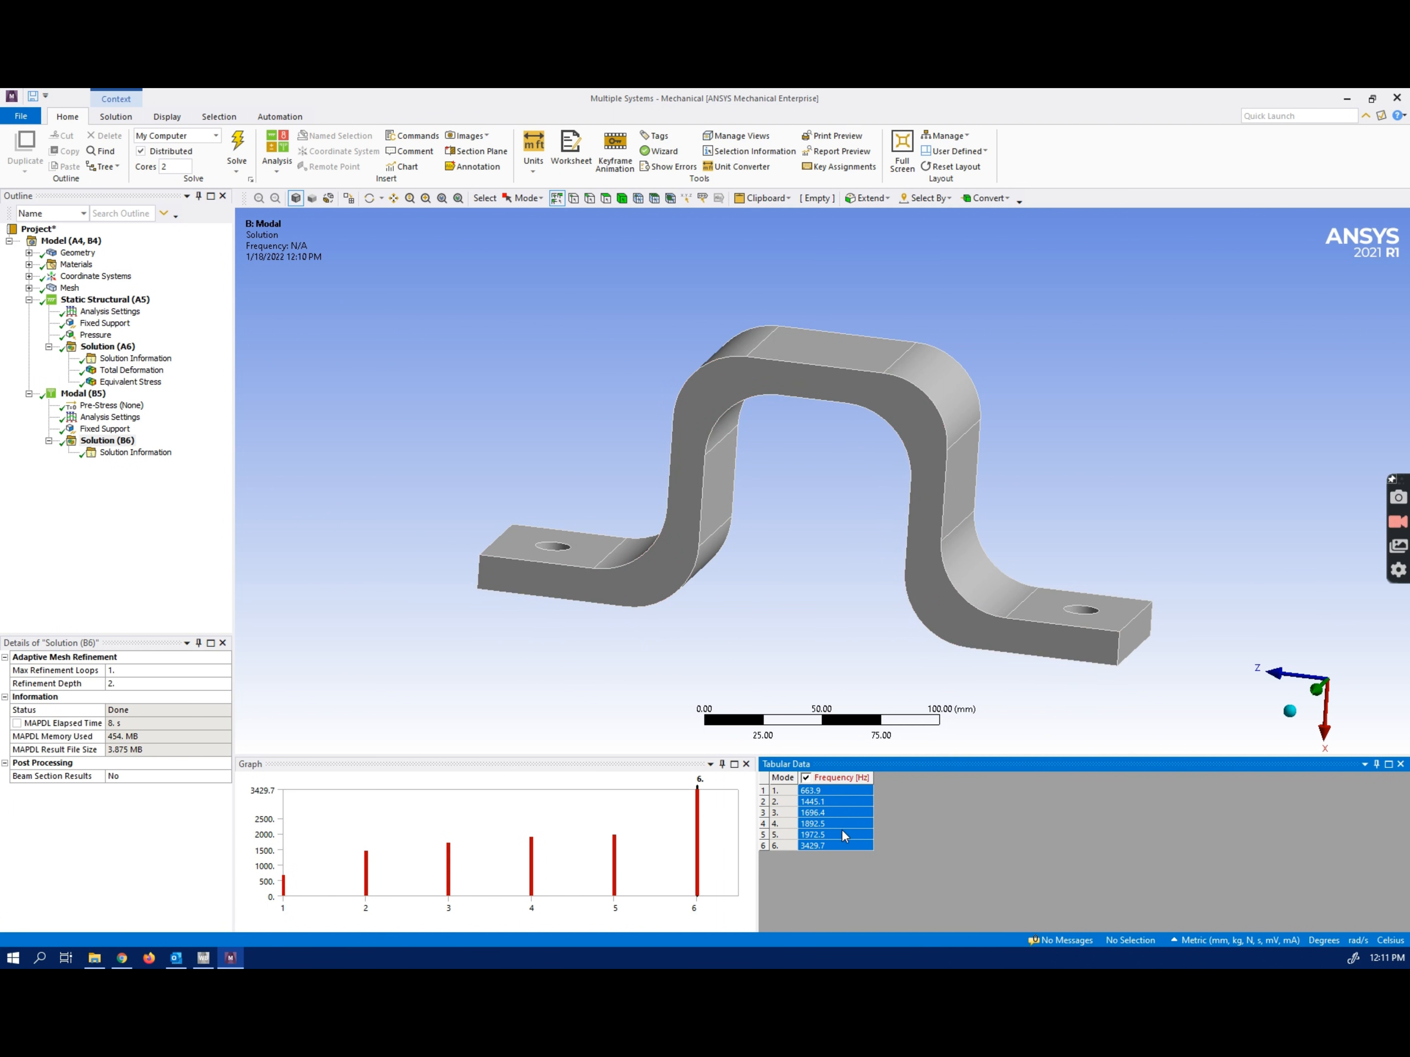
{"action": "right_click", "coordinate": [848, 811]}
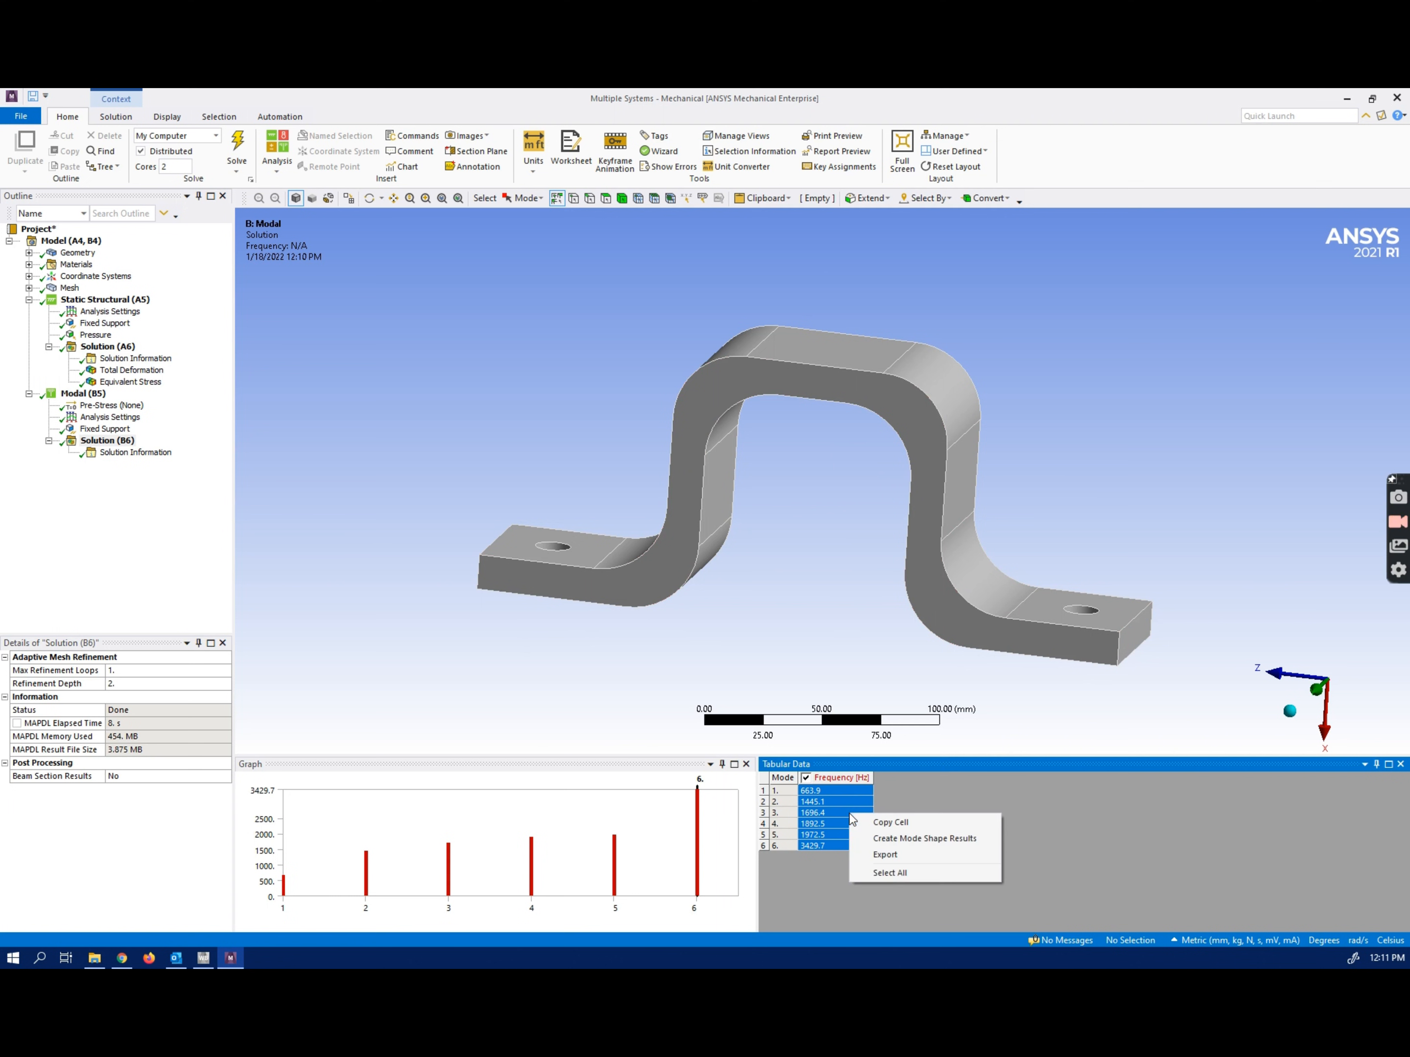
{"action": "left_click", "coordinate": [893, 839]}
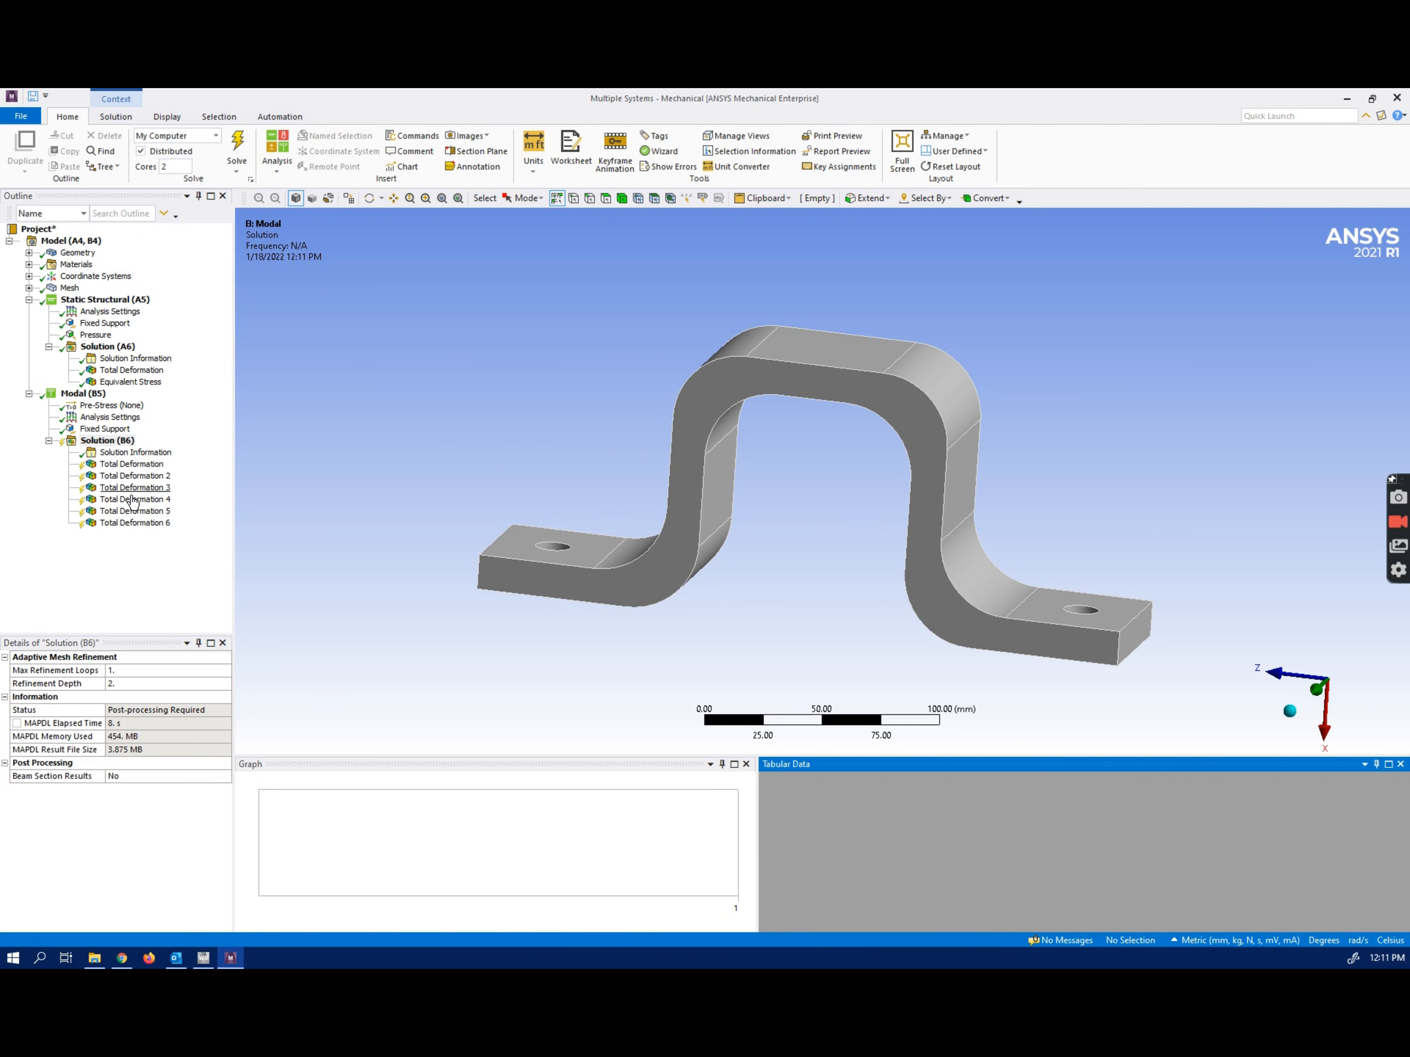
{"action": "left_click", "coordinate": [240, 152]}
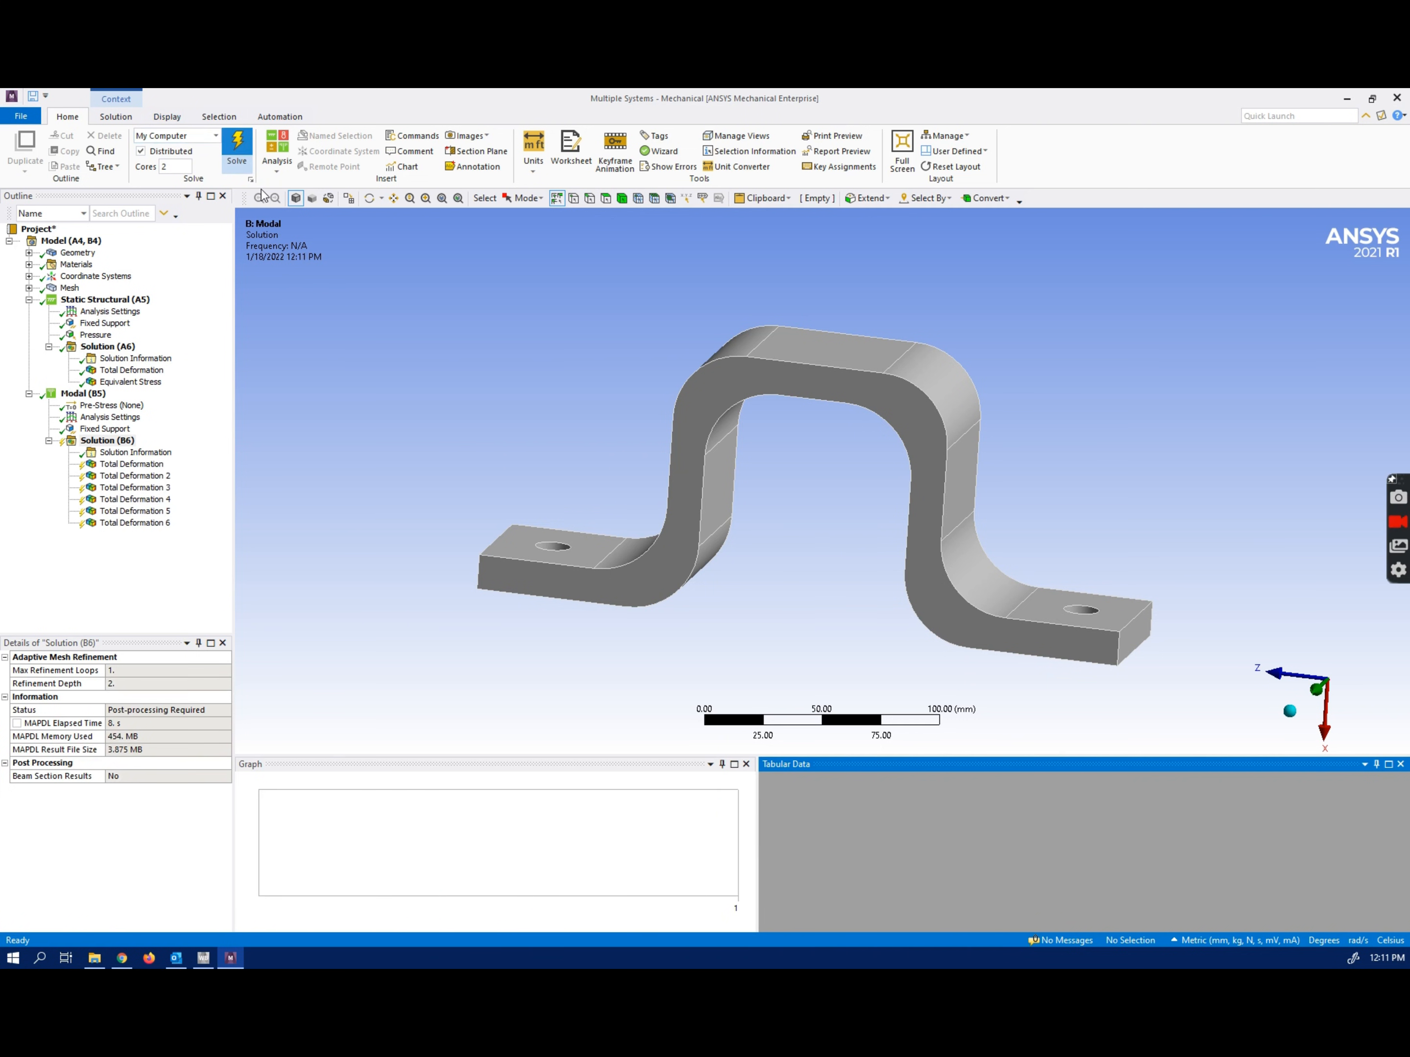
Step: Compare the first mode shape with the static Total Deformation result, and animate the first mode
{"action": "left_click", "coordinate": [158, 466]}
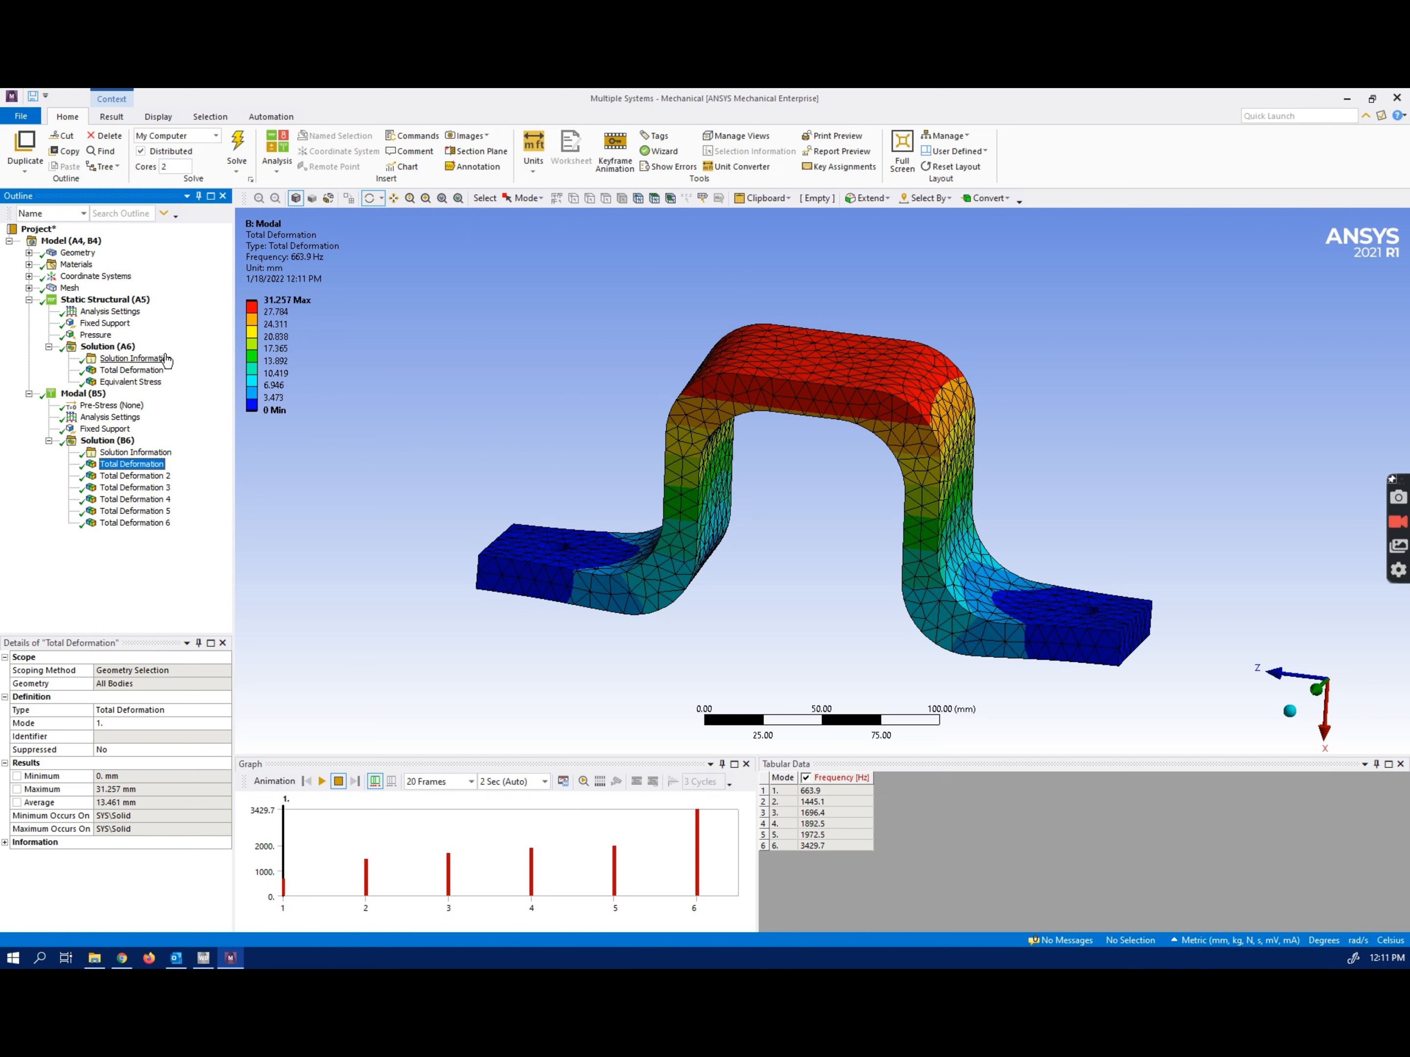
{"action": "left_click", "coordinate": [144, 372]}
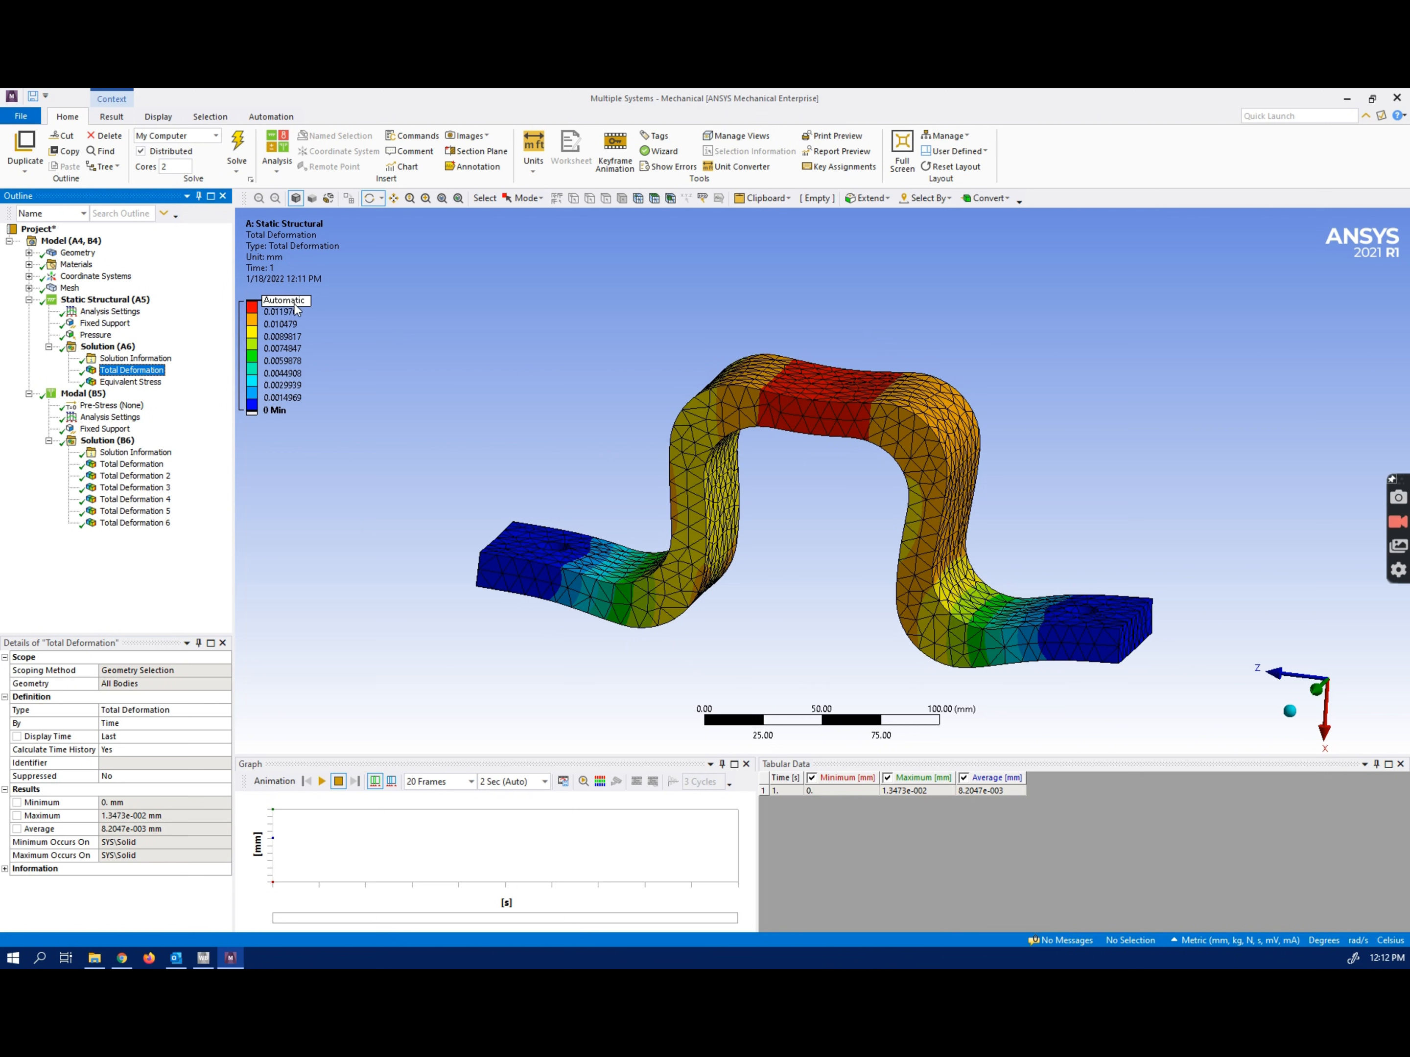
{"action": "left_click", "coordinate": [131, 464]}
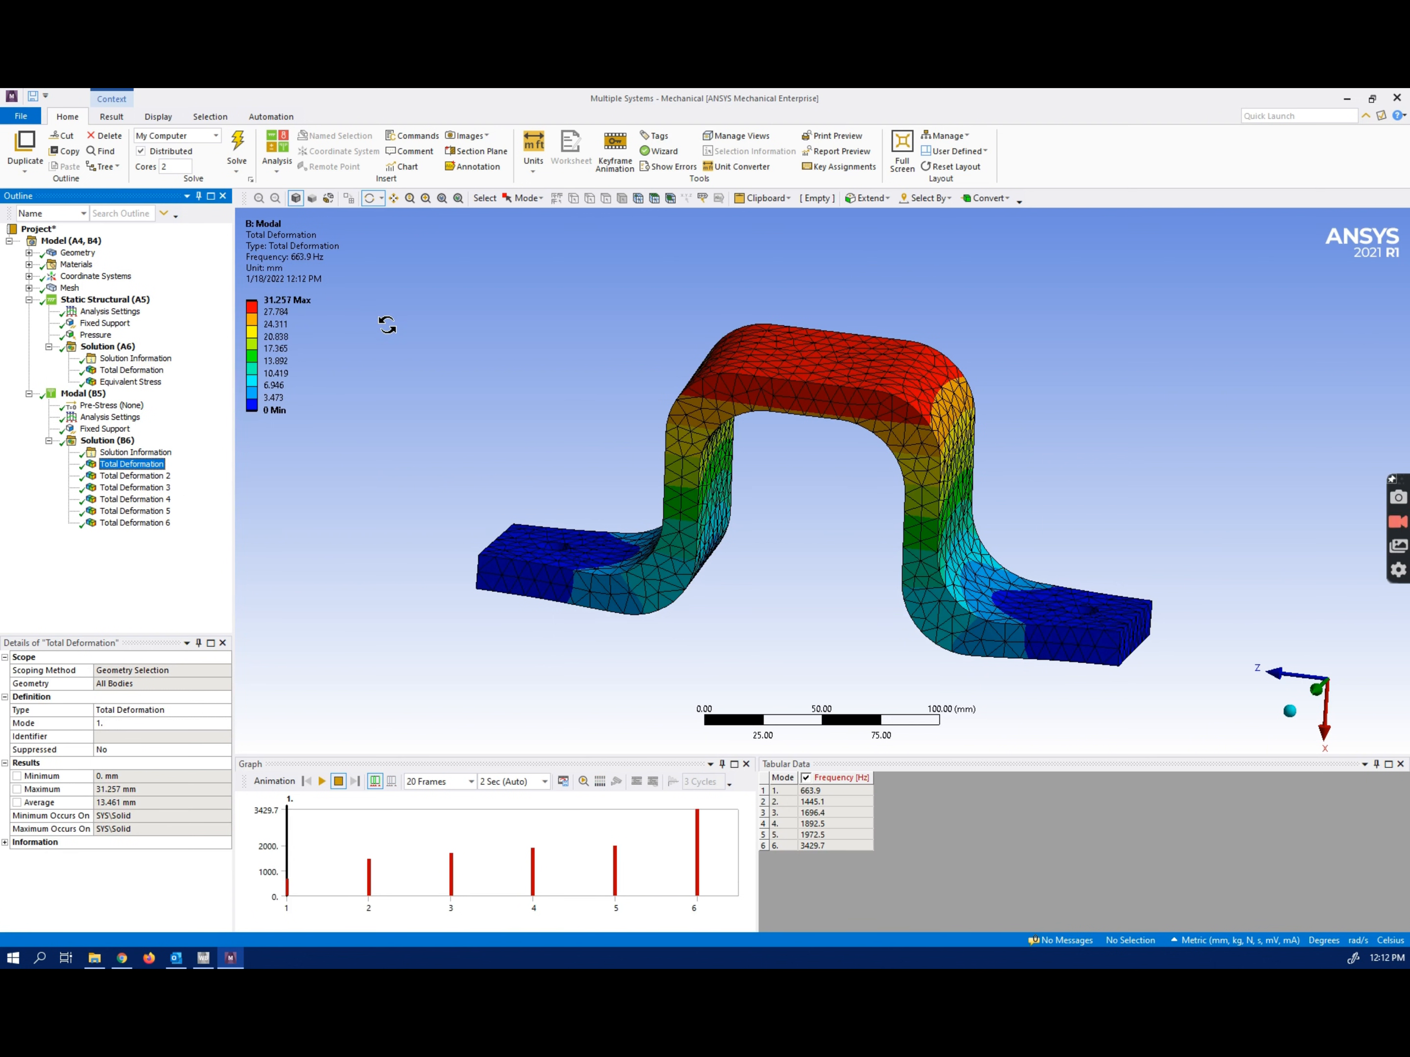
{"action": "left_click", "coordinate": [323, 782]}
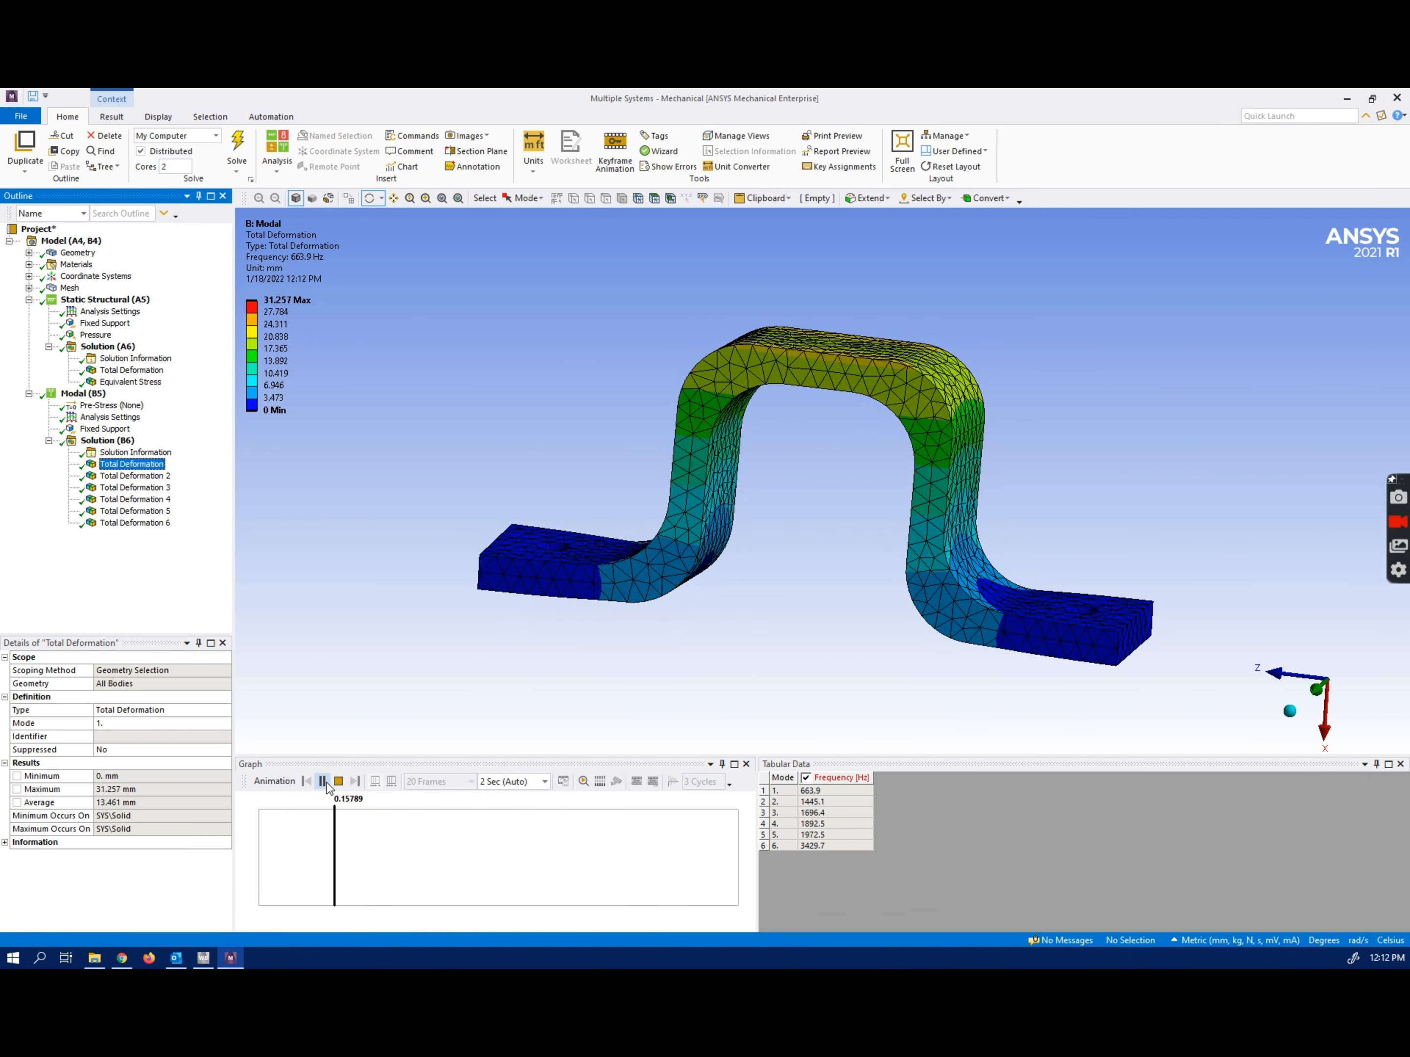
{"action": "left_click", "coordinate": [338, 782]}
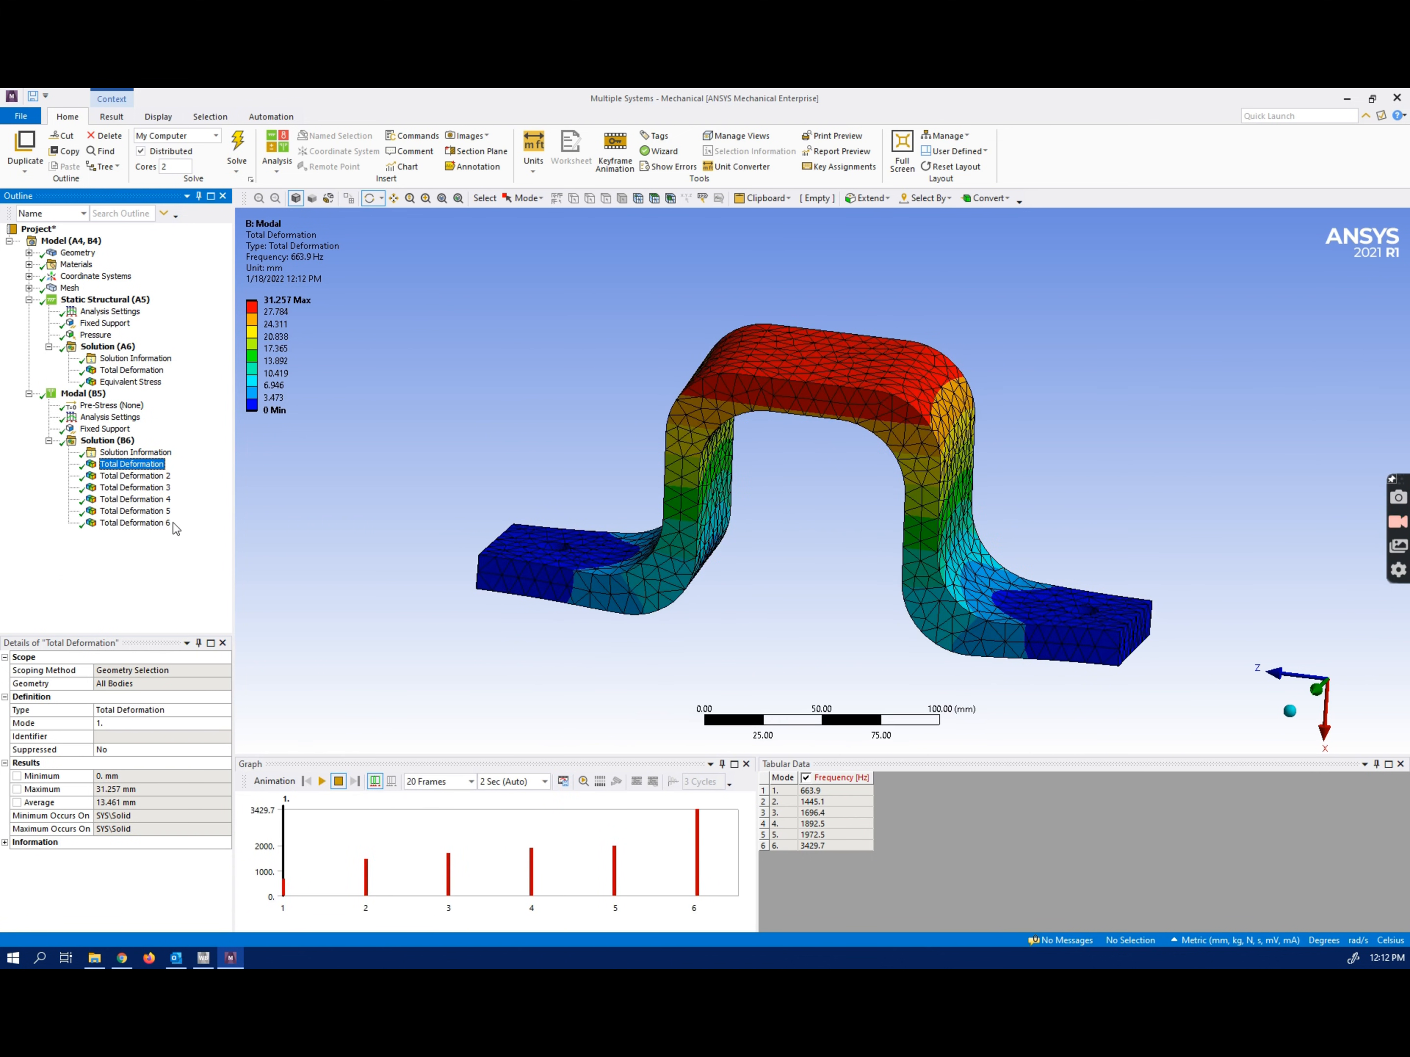
Step: Display and animate the Total Deformation results of the second and third modes
{"action": "left_click", "coordinate": [148, 476]}
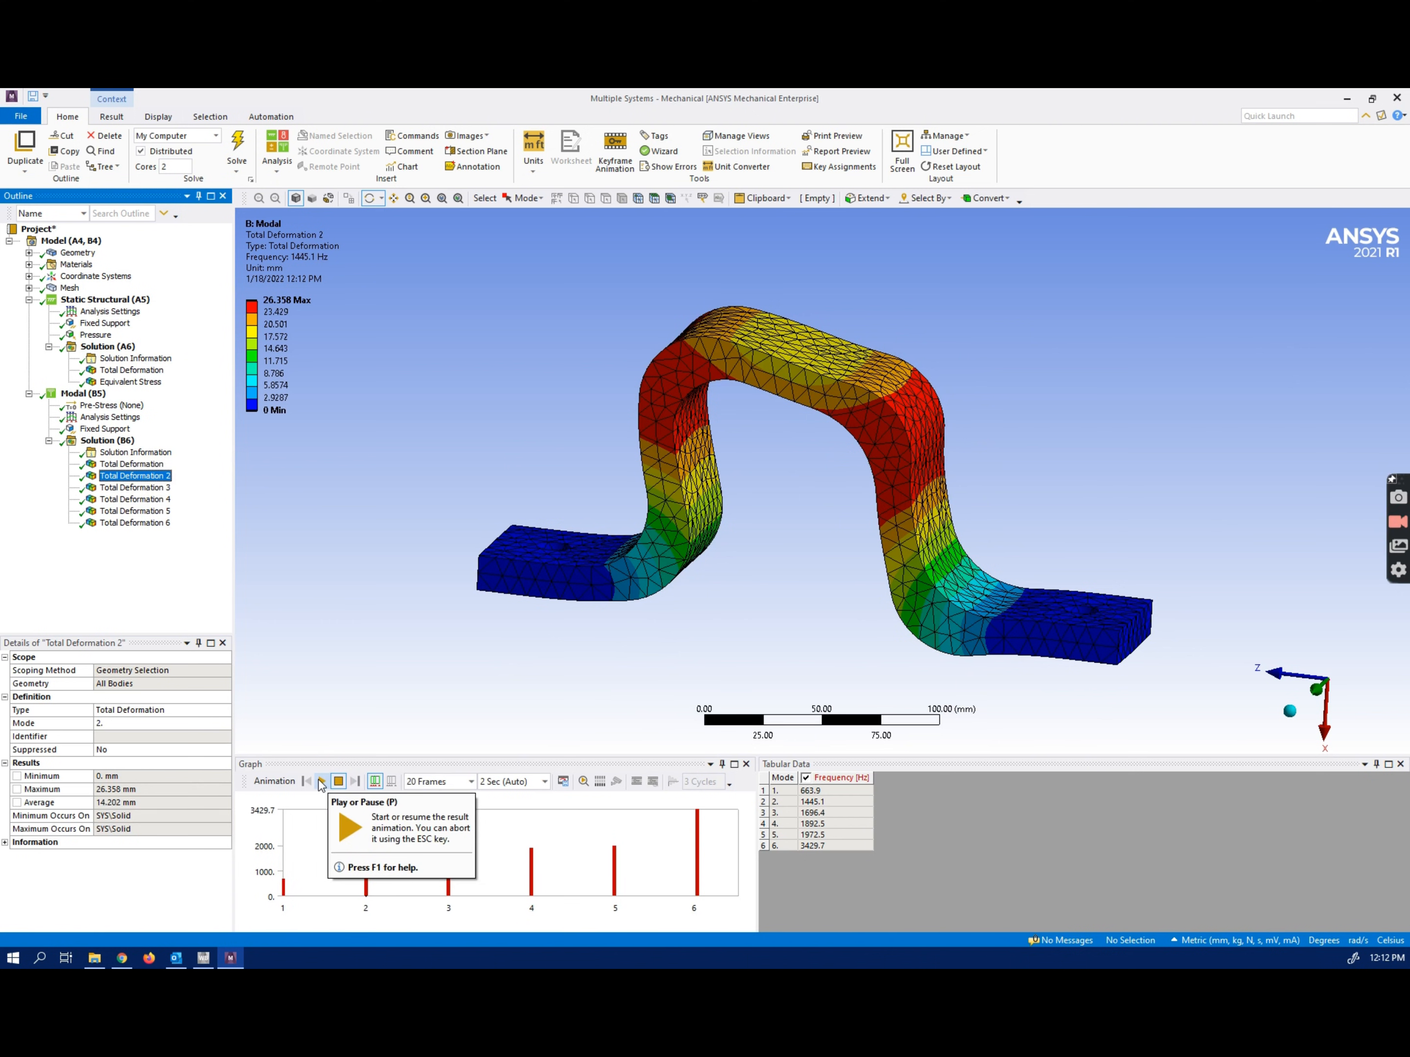
{"action": "left_click", "coordinate": [322, 782]}
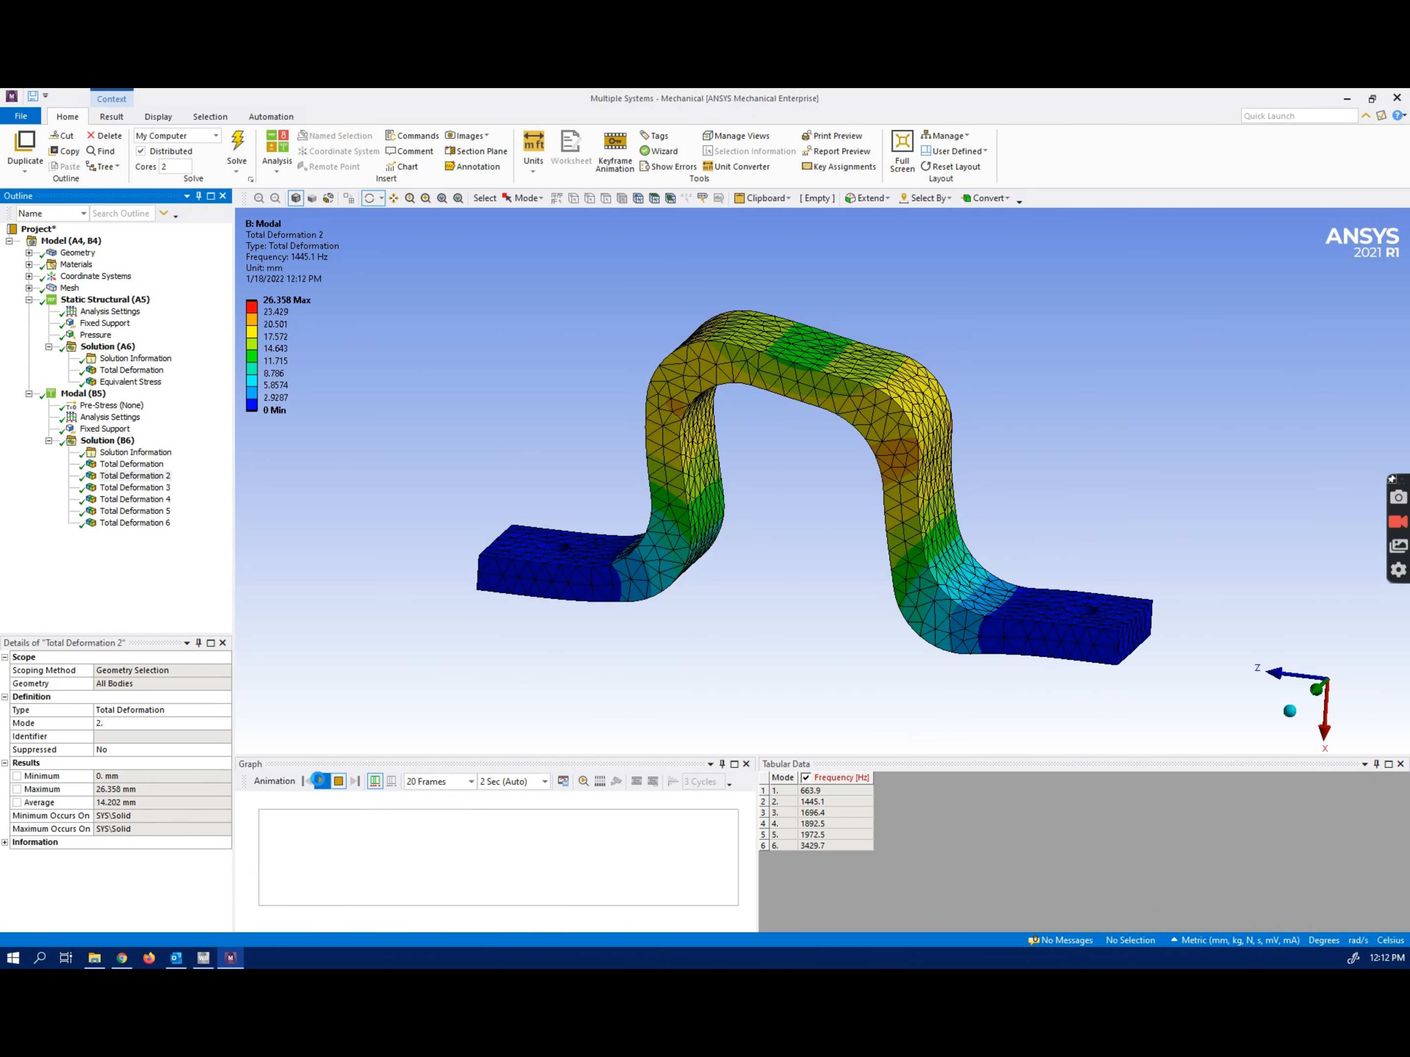
{"action": "left_click", "coordinate": [321, 781]}
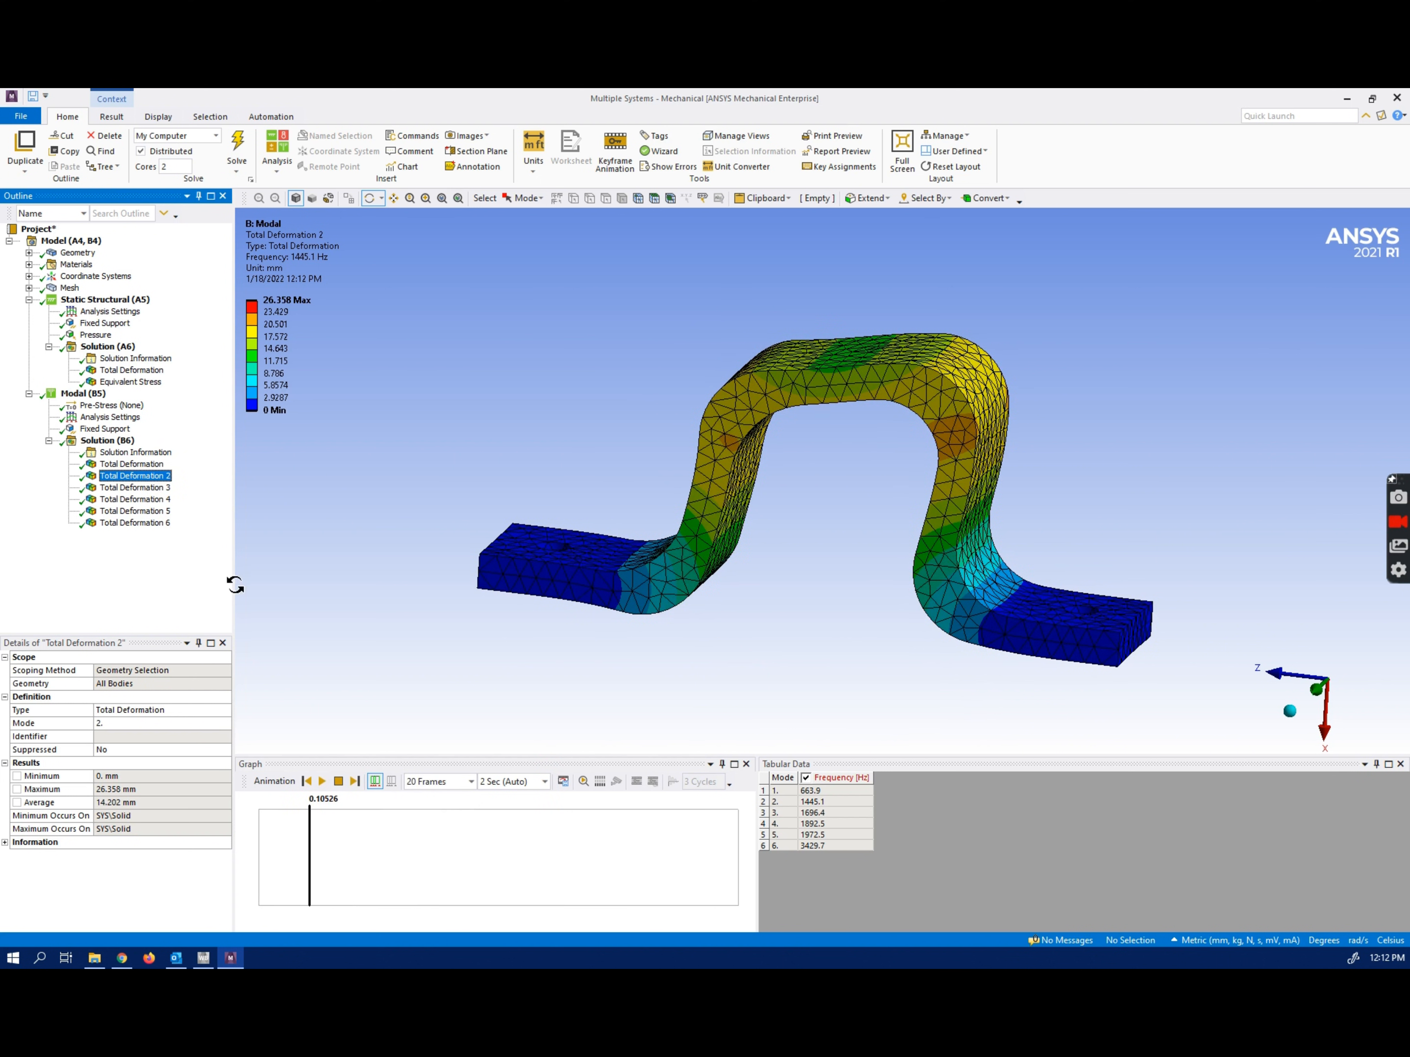
{"action": "left_click", "coordinate": [144, 487]}
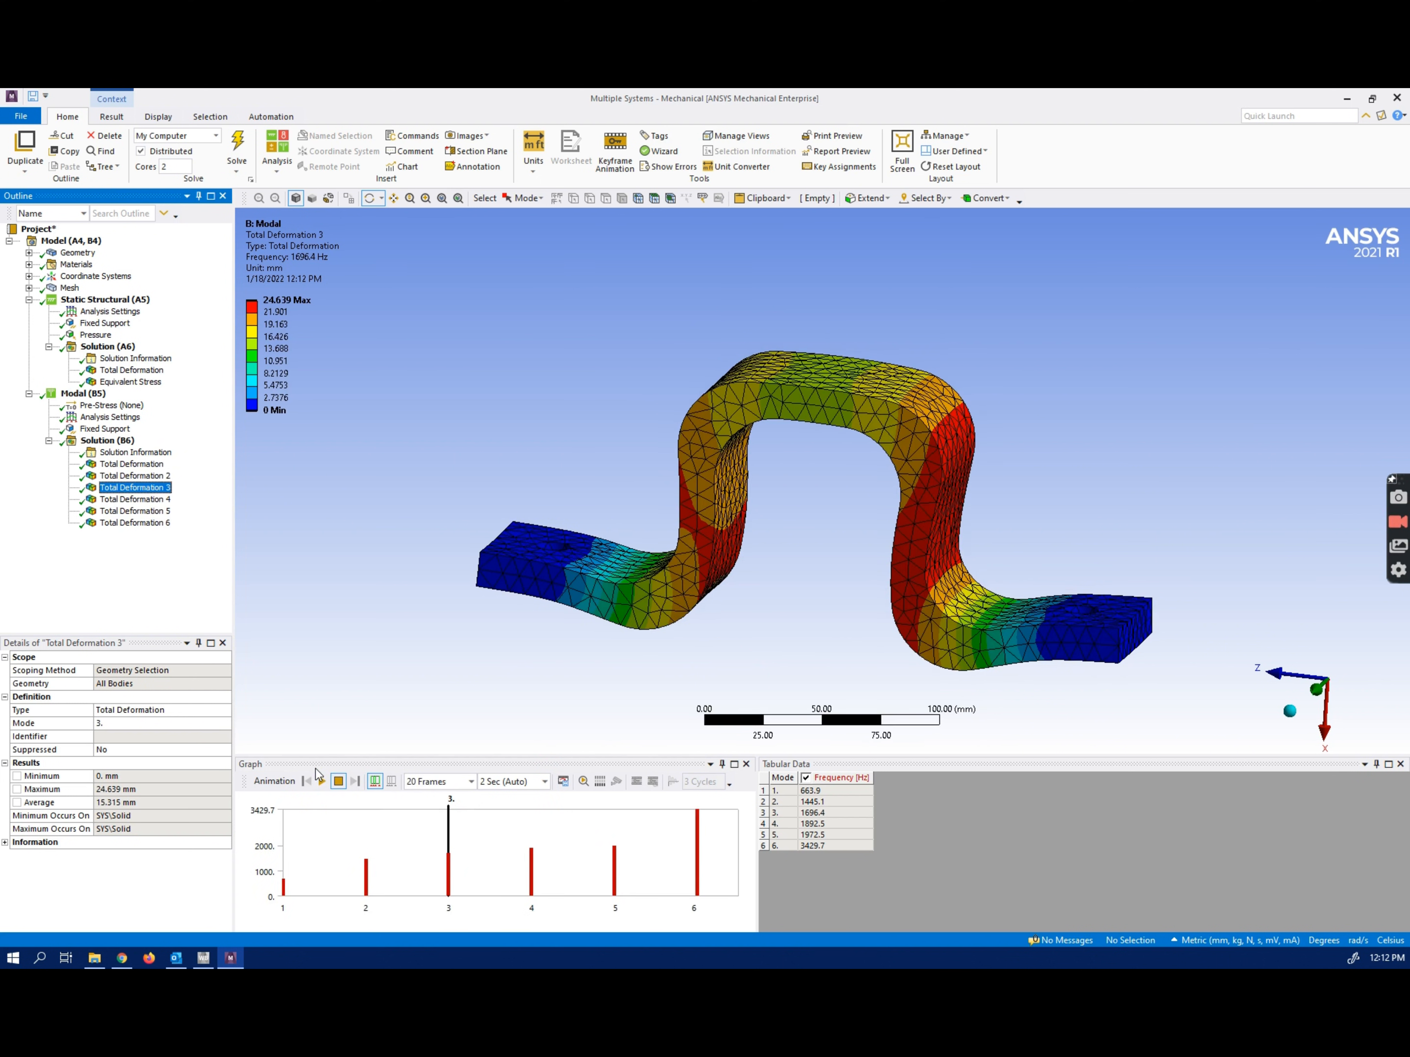
{"action": "left_click", "coordinate": [322, 781]}
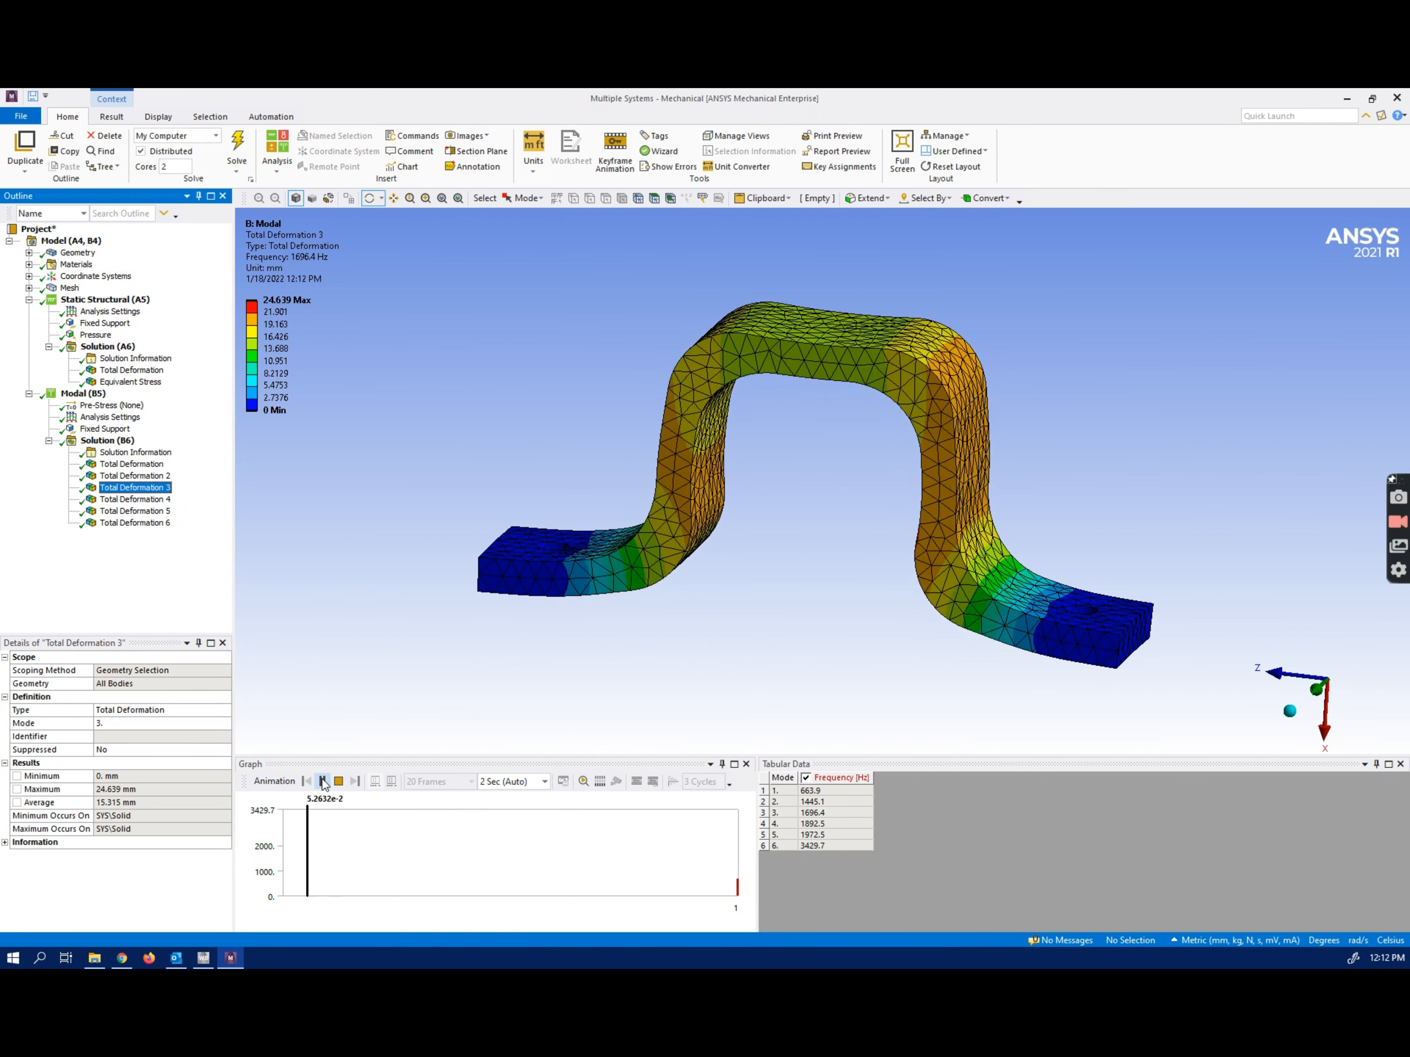
{"action": "left_click", "coordinate": [323, 782]}
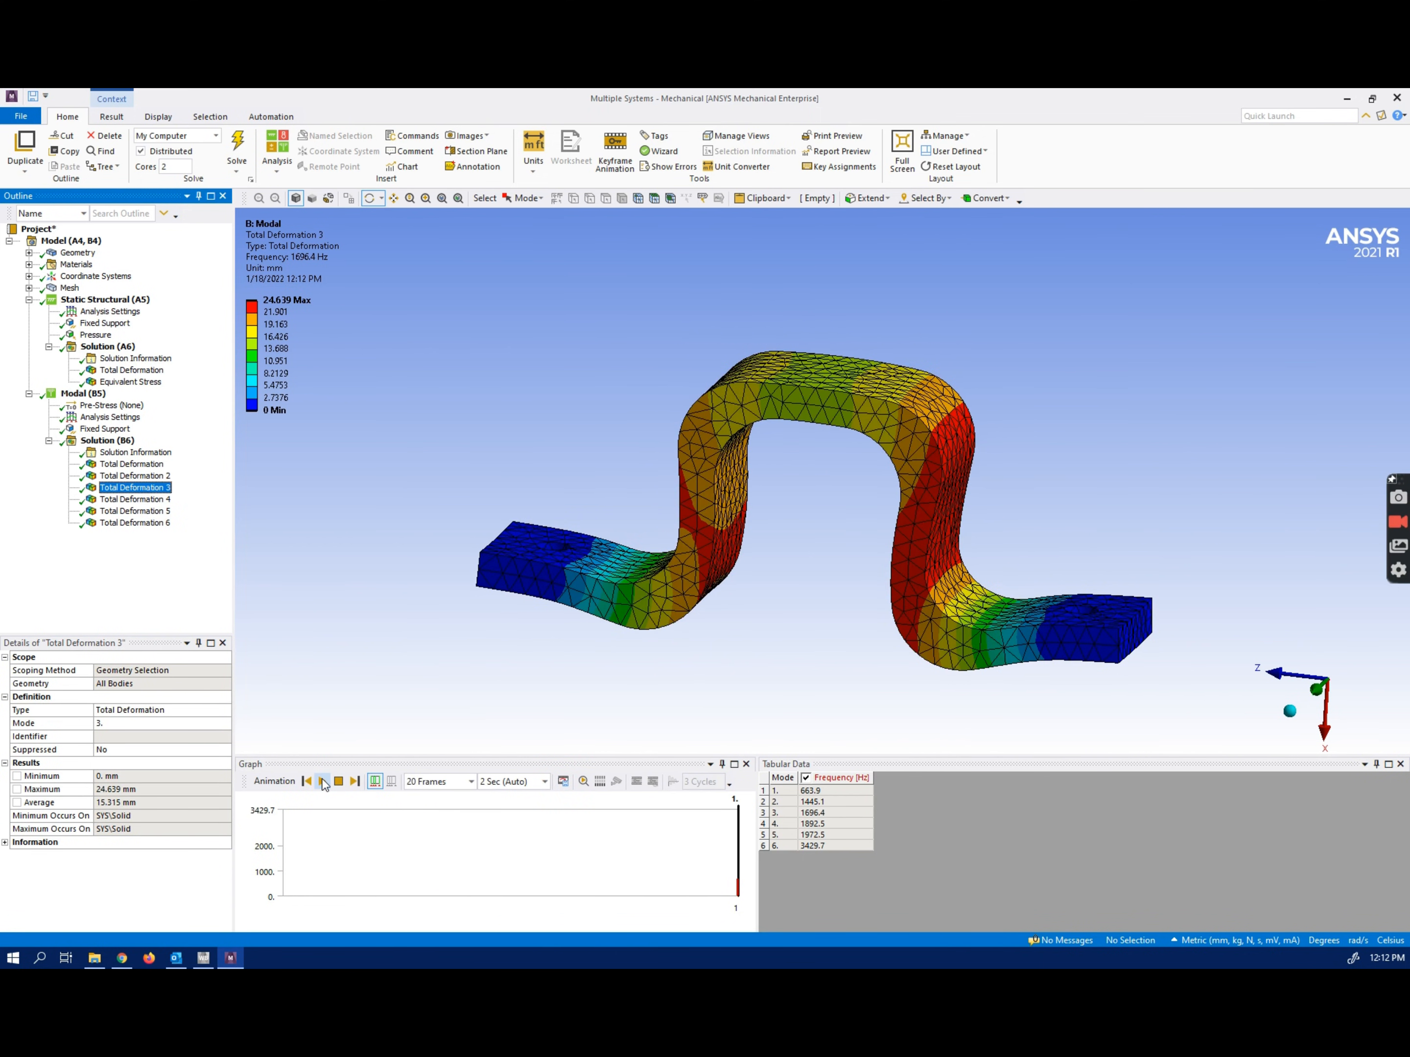
Step: Display and animate the Total Deformation results of the fourth, fifth and sixth modes
{"action": "left_click", "coordinate": [160, 500]}
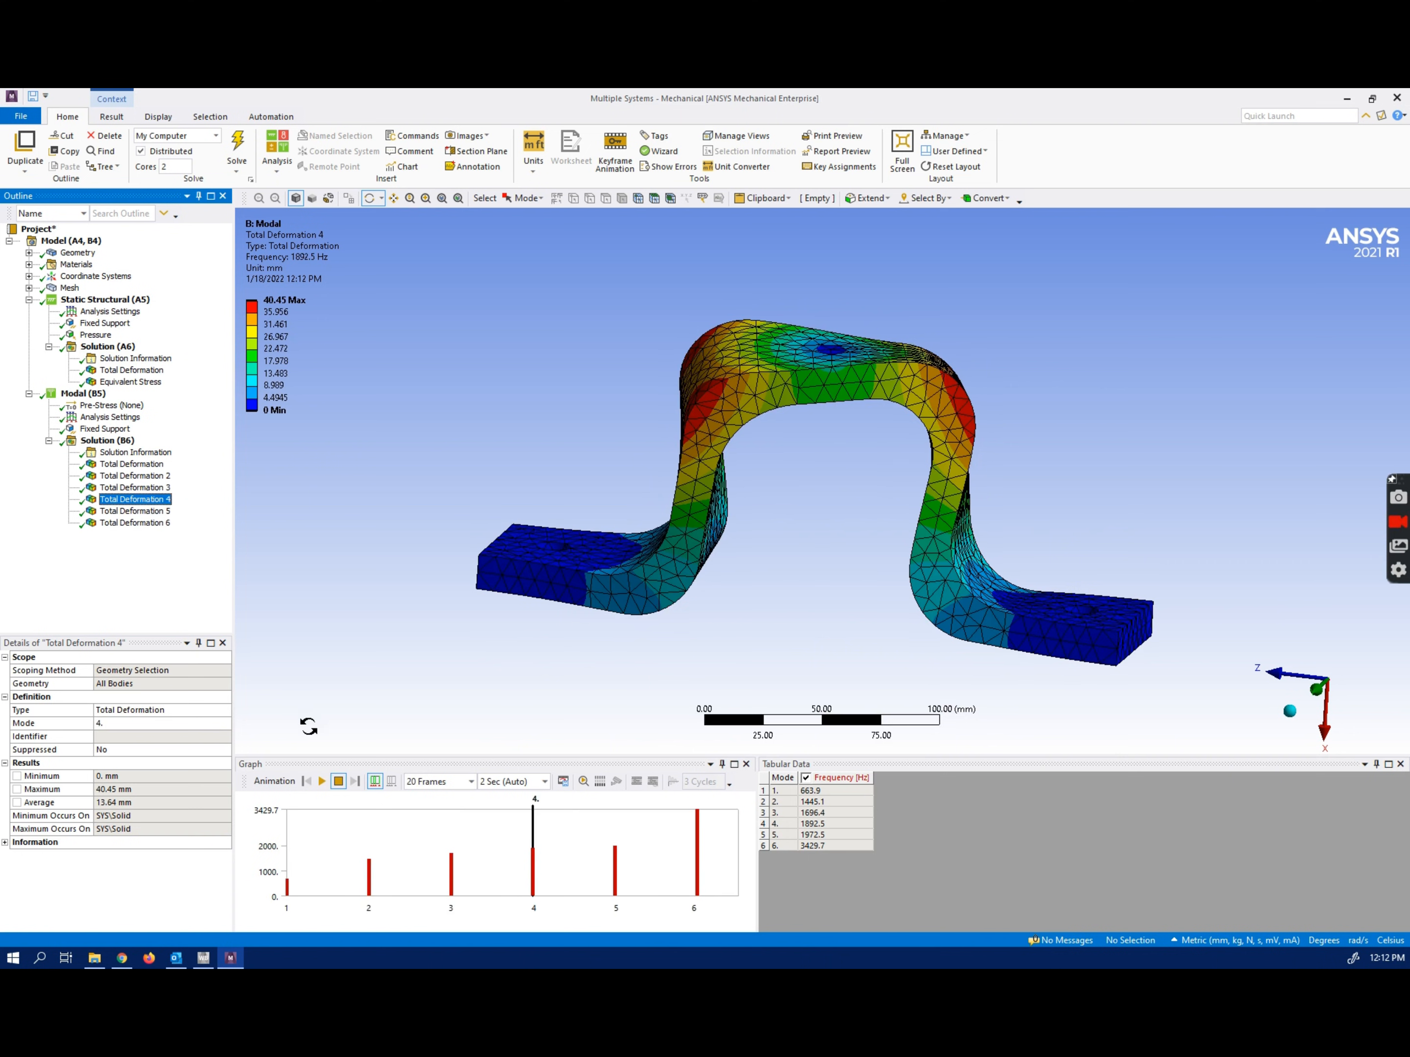
{"action": "left_click", "coordinate": [323, 781]}
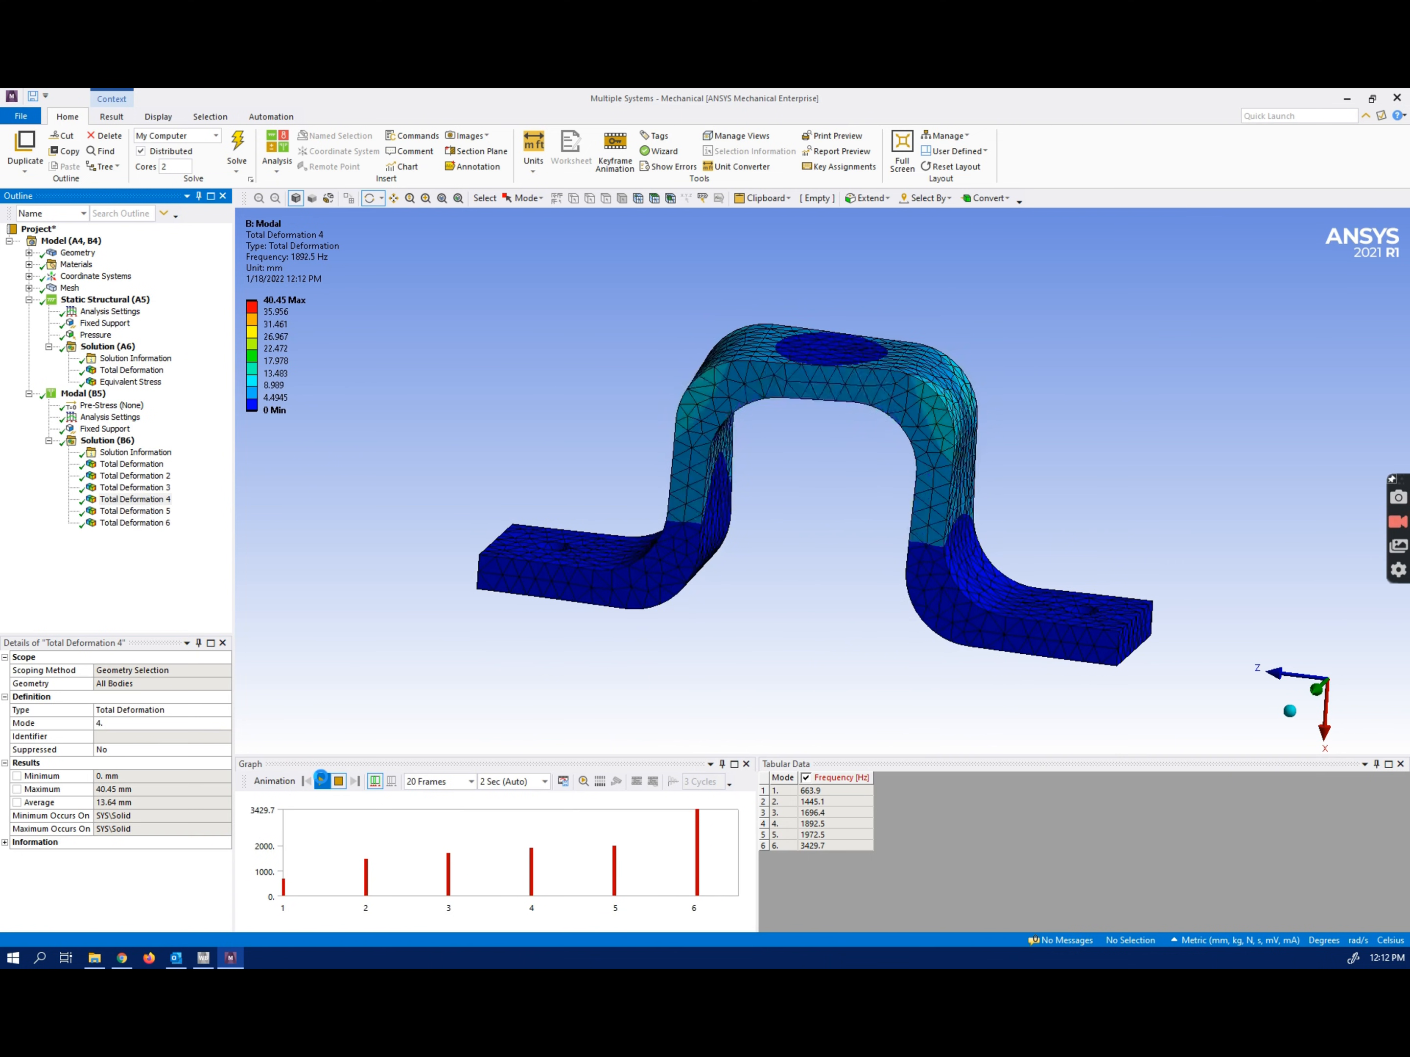
{"action": "left_click", "coordinate": [160, 499]}
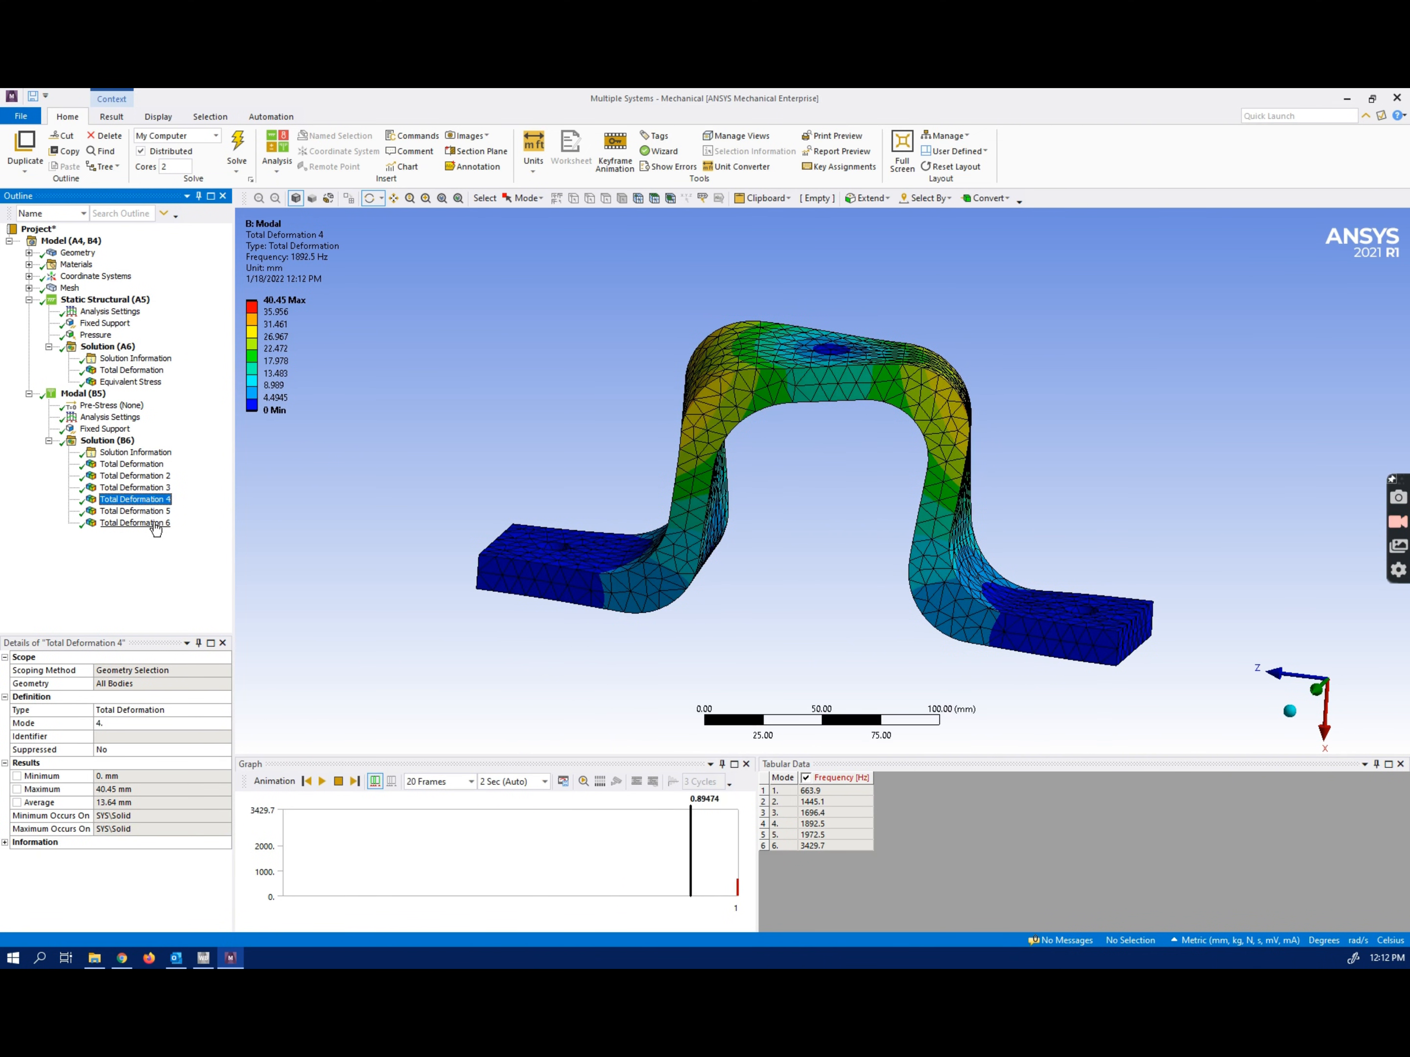
{"action": "left_click", "coordinate": [158, 512]}
{"action": "left_click", "coordinate": [321, 782]}
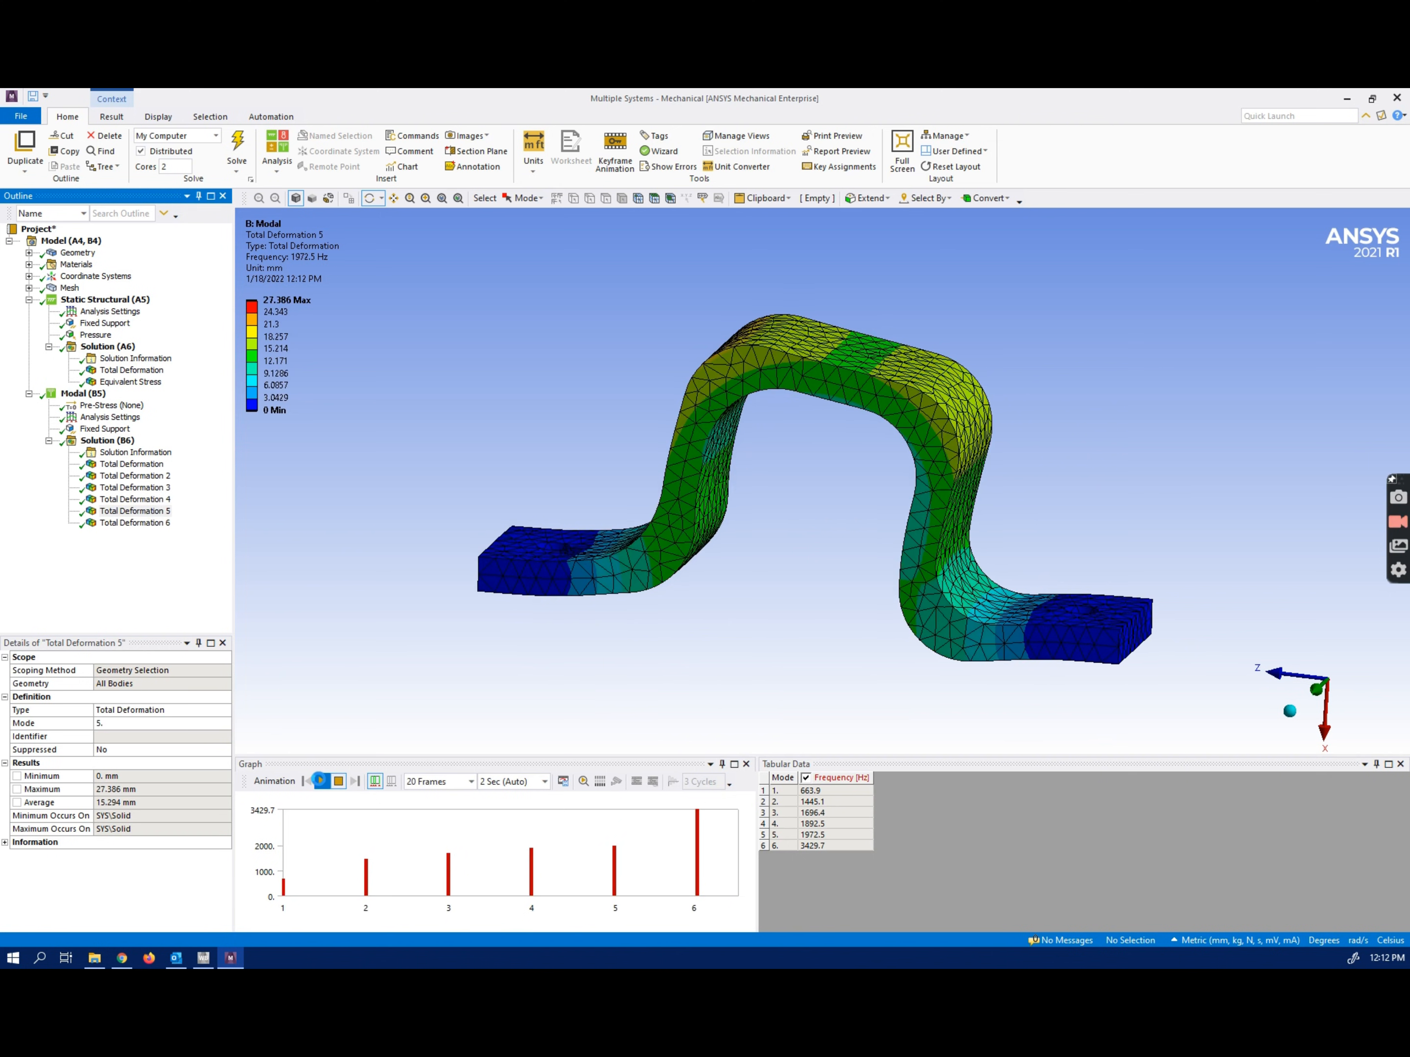
{"action": "left_click", "coordinate": [321, 781]}
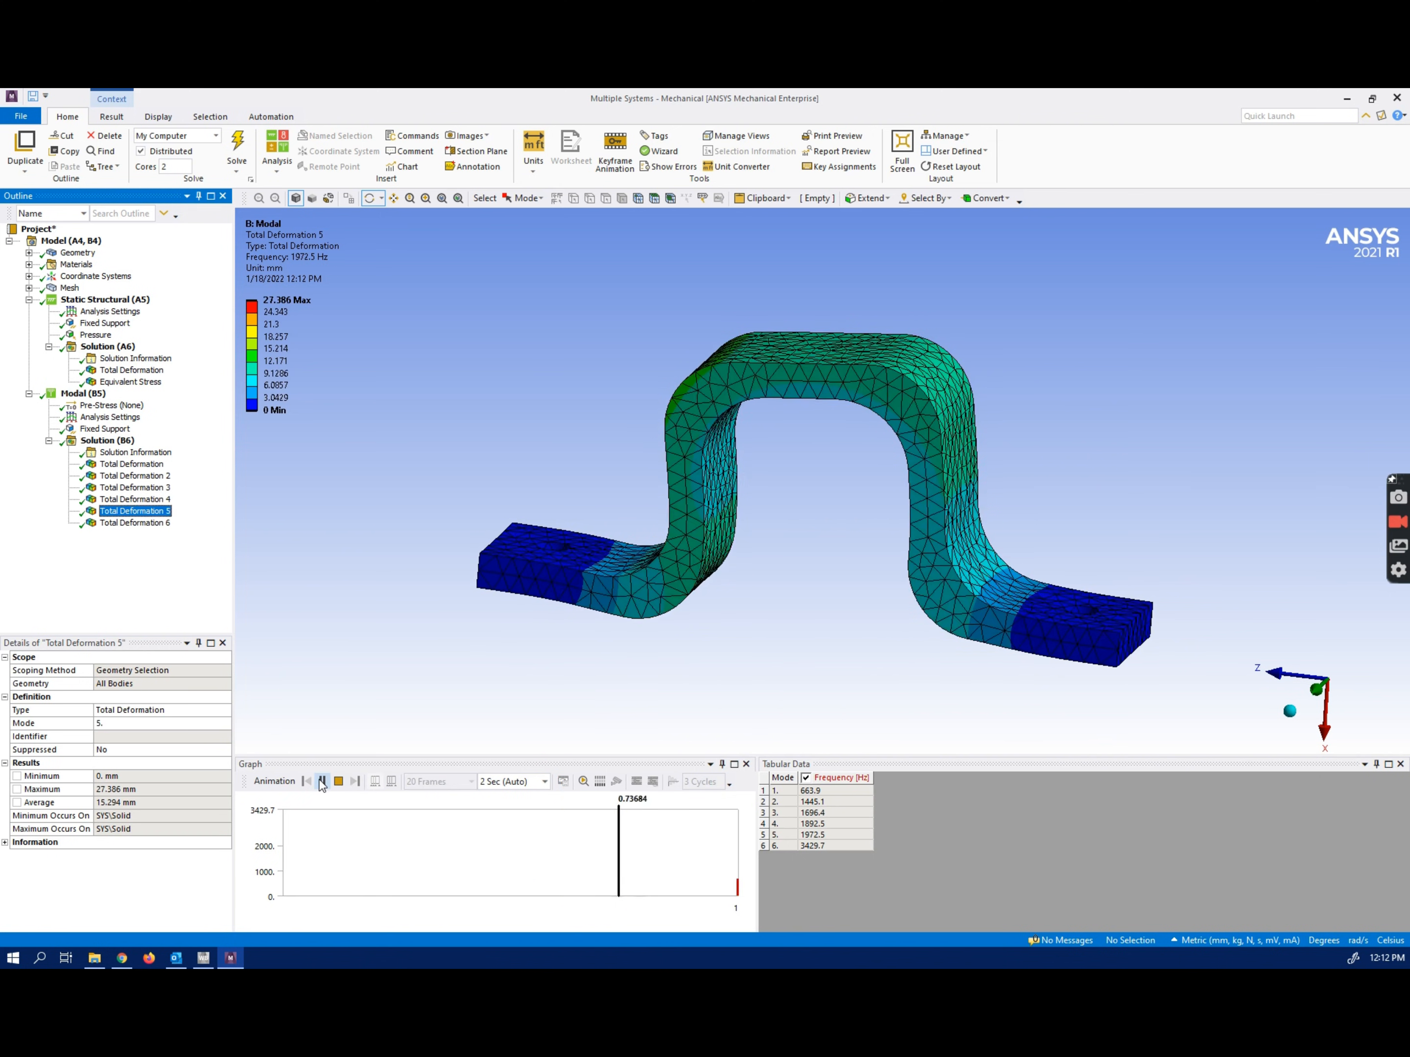
{"action": "left_click", "coordinate": [322, 782]}
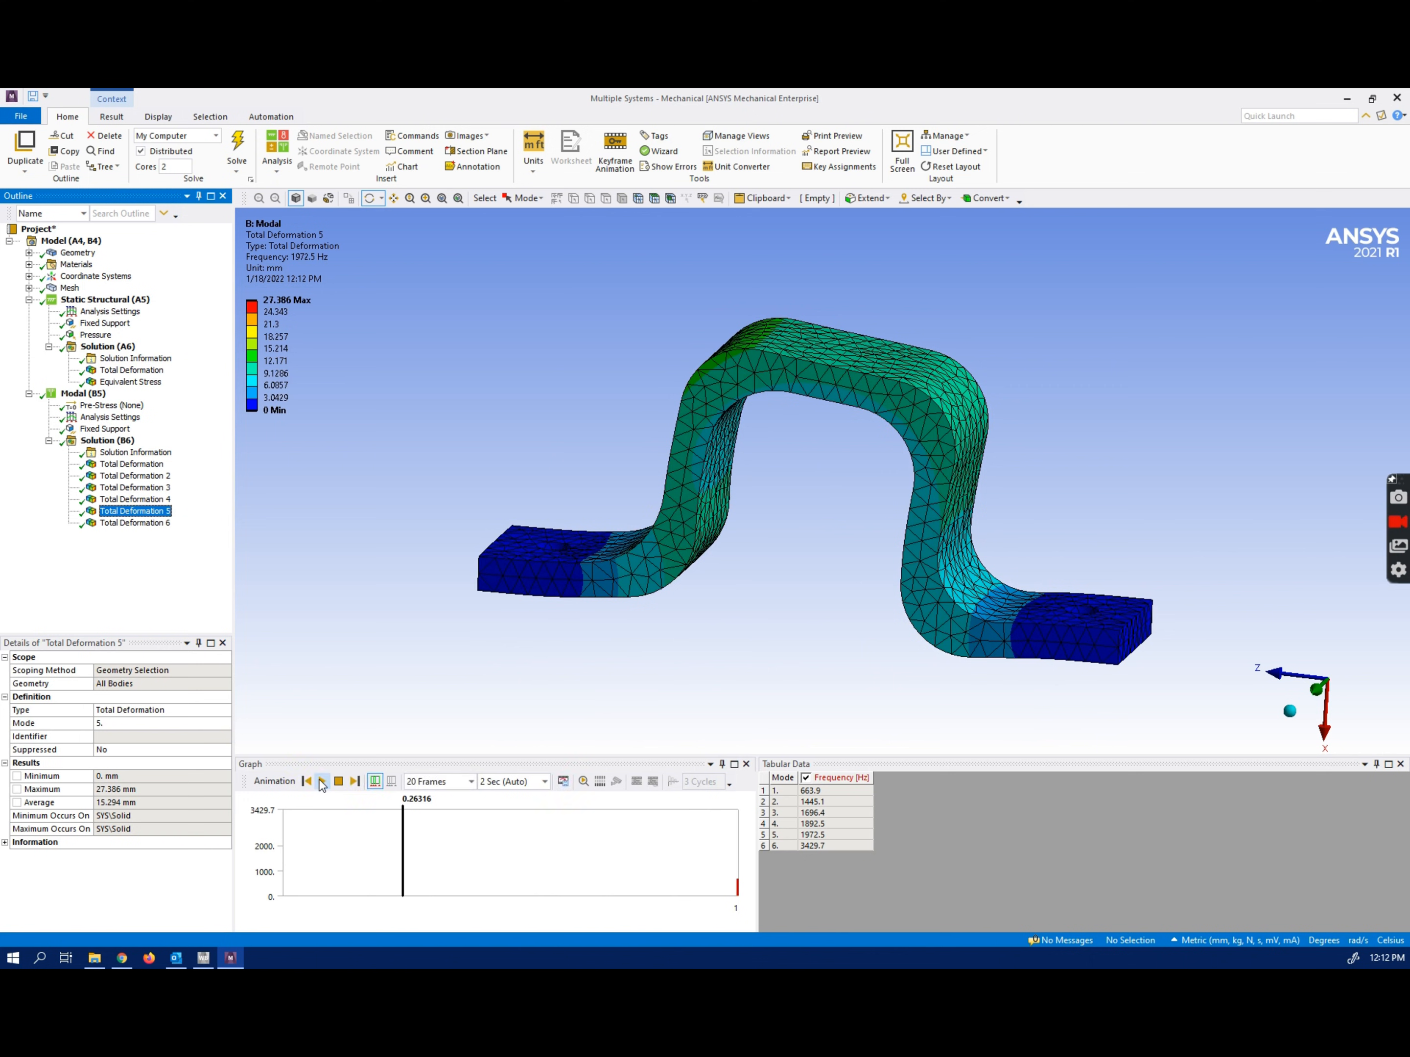
{"action": "left_click", "coordinate": [134, 523]}
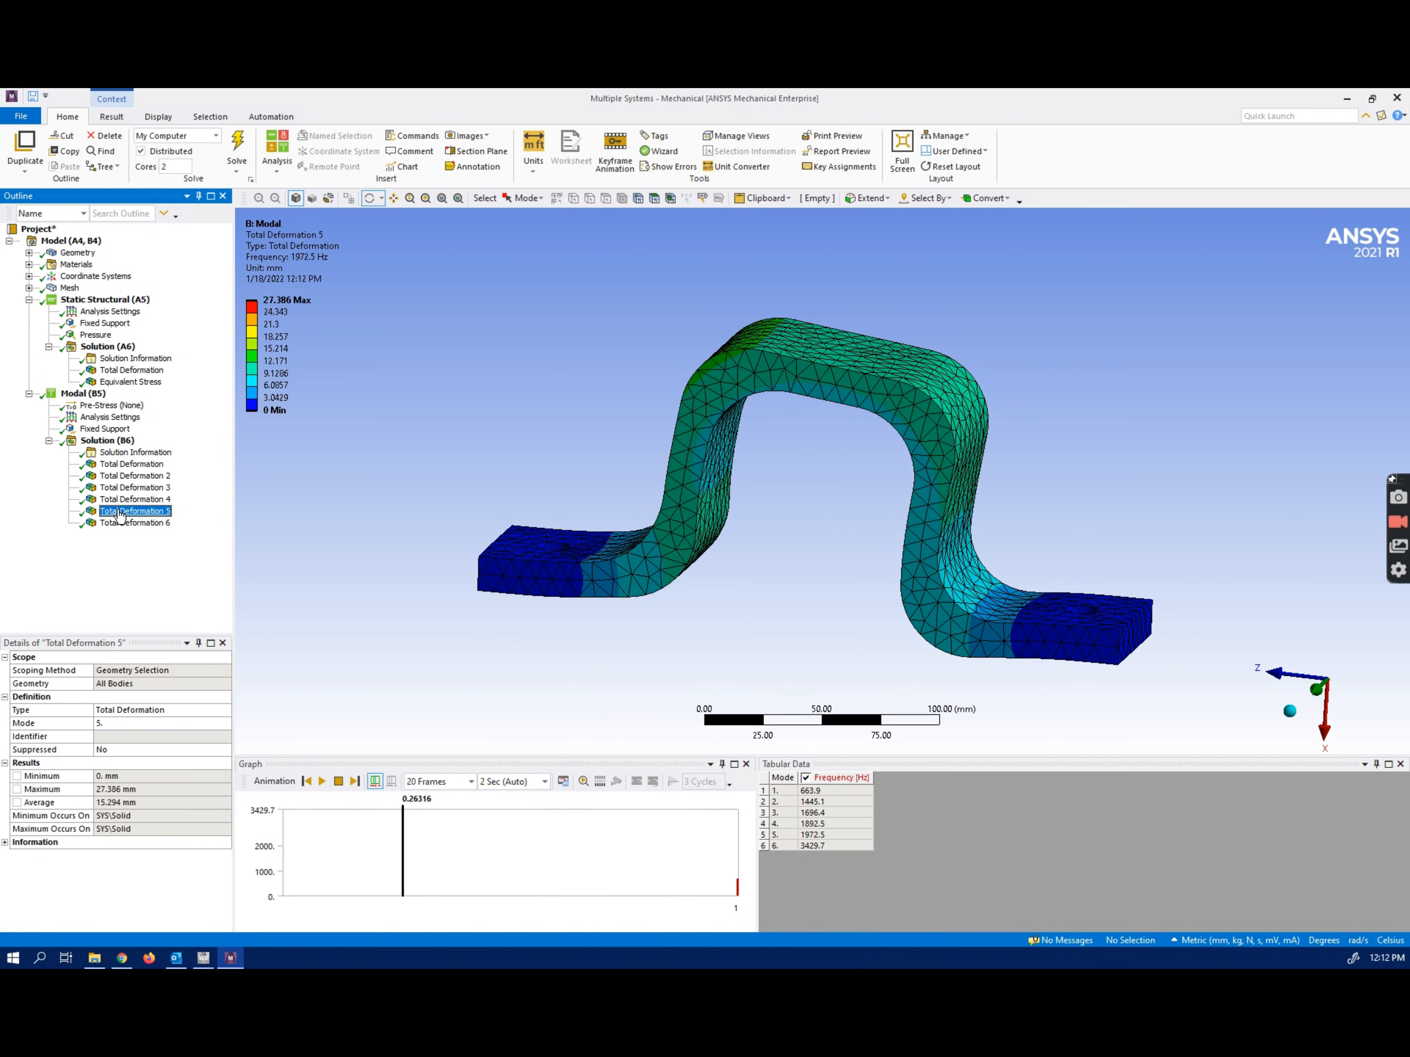
{"action": "left_click", "coordinate": [321, 782]}
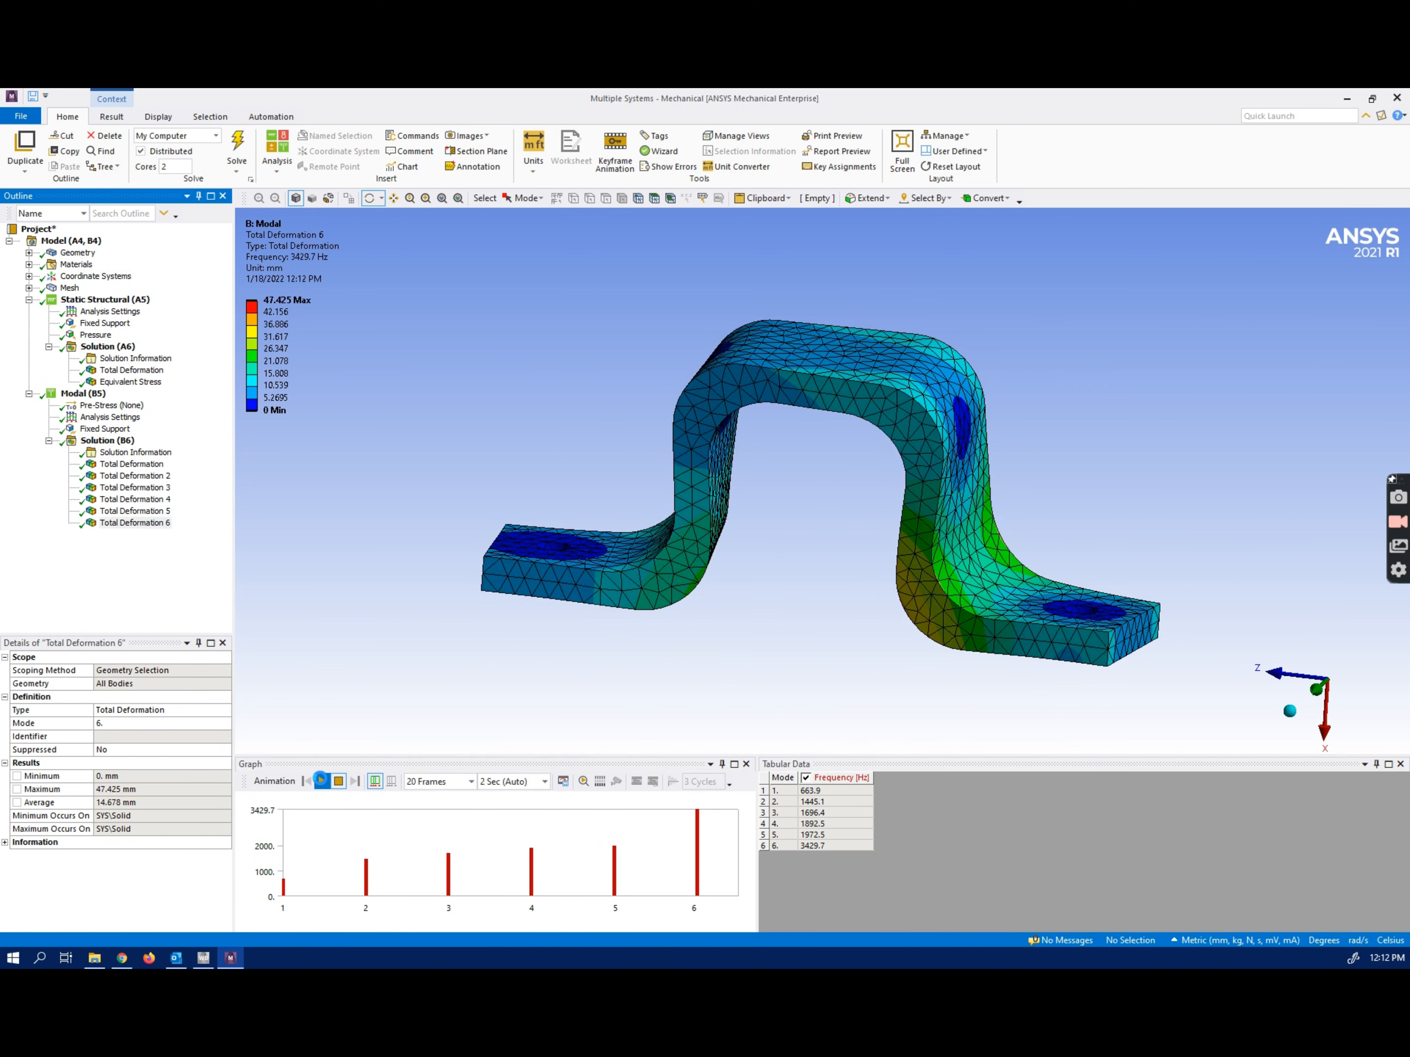
Step: Display and animate the Total Deformation result of the third mode, and stop the animation
{"action": "left_click", "coordinate": [324, 782]}
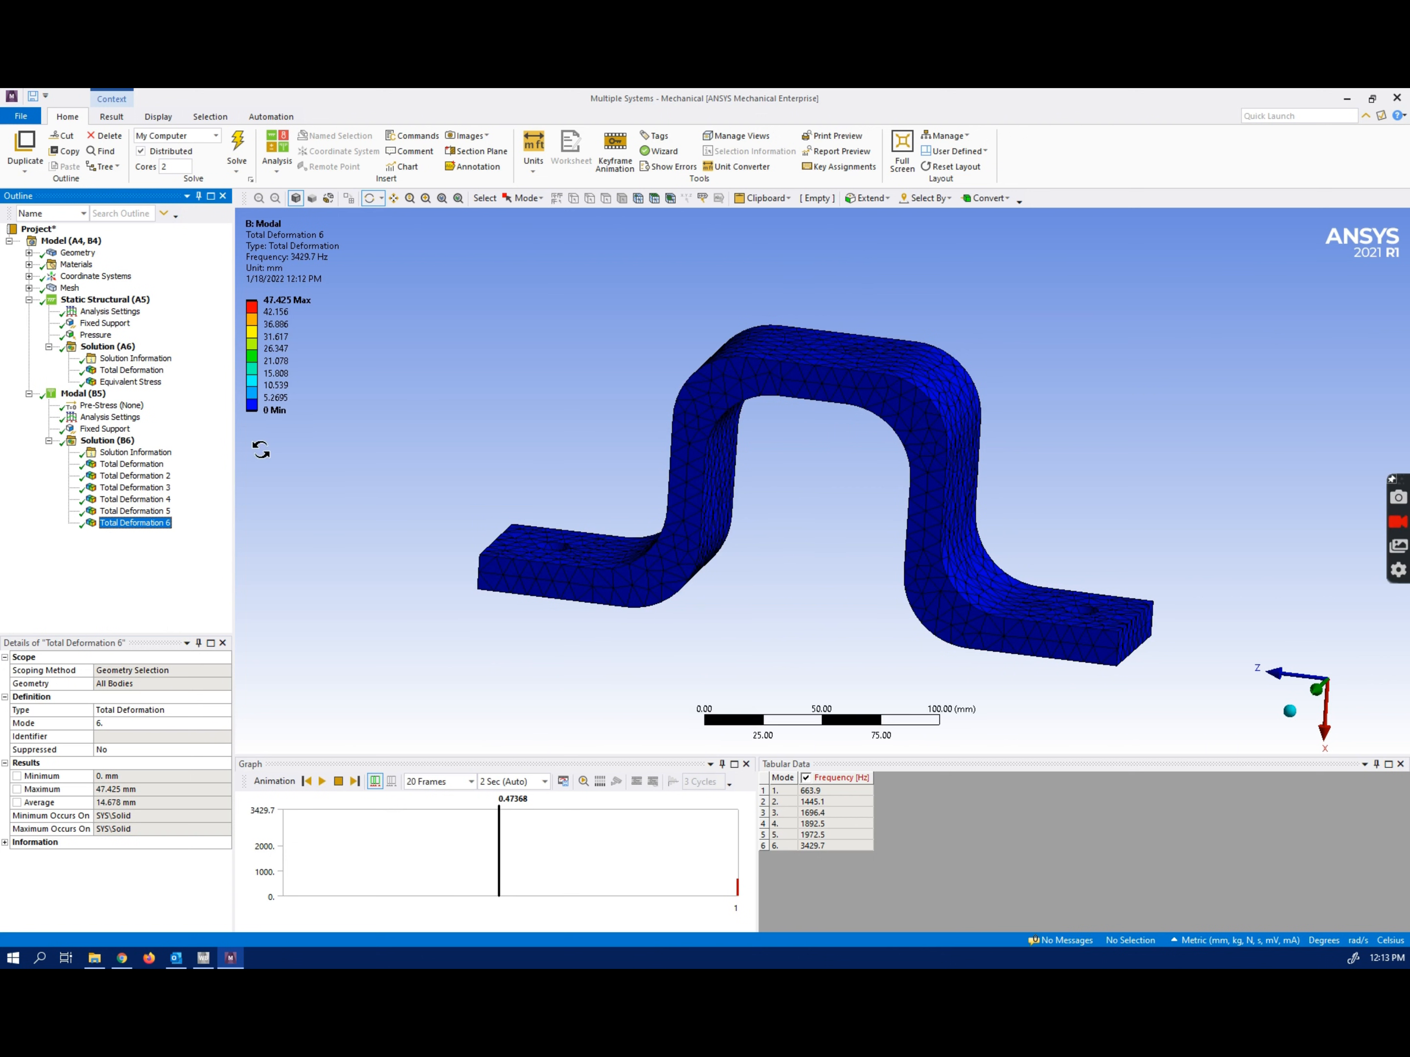
{"action": "left_click", "coordinate": [134, 488]}
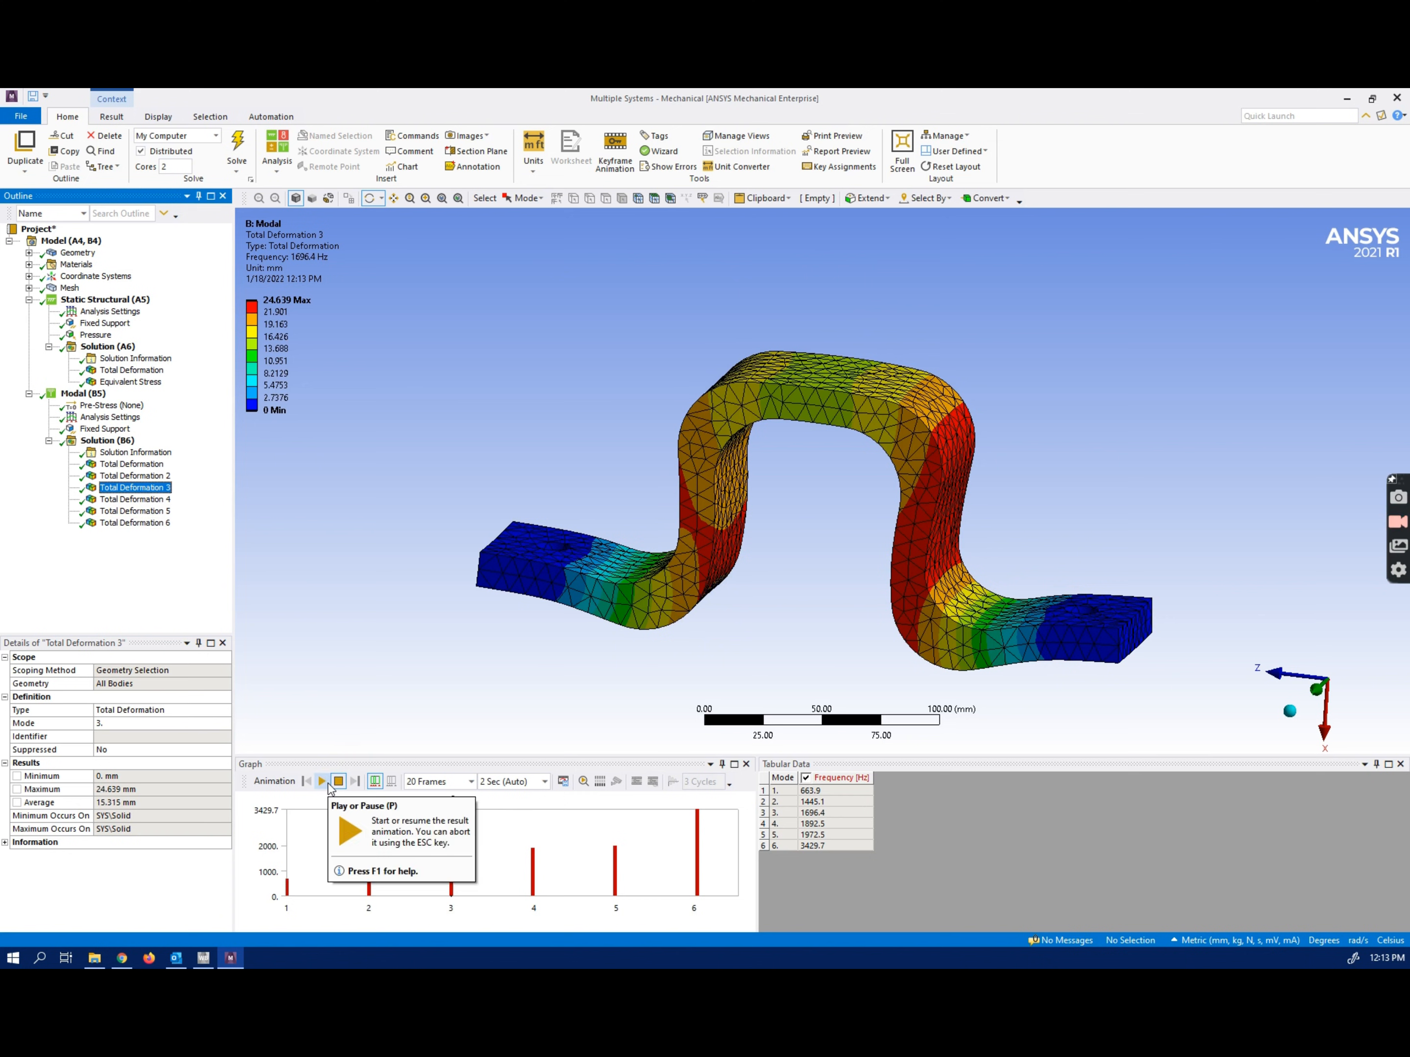
{"action": "left_click", "coordinate": [327, 784]}
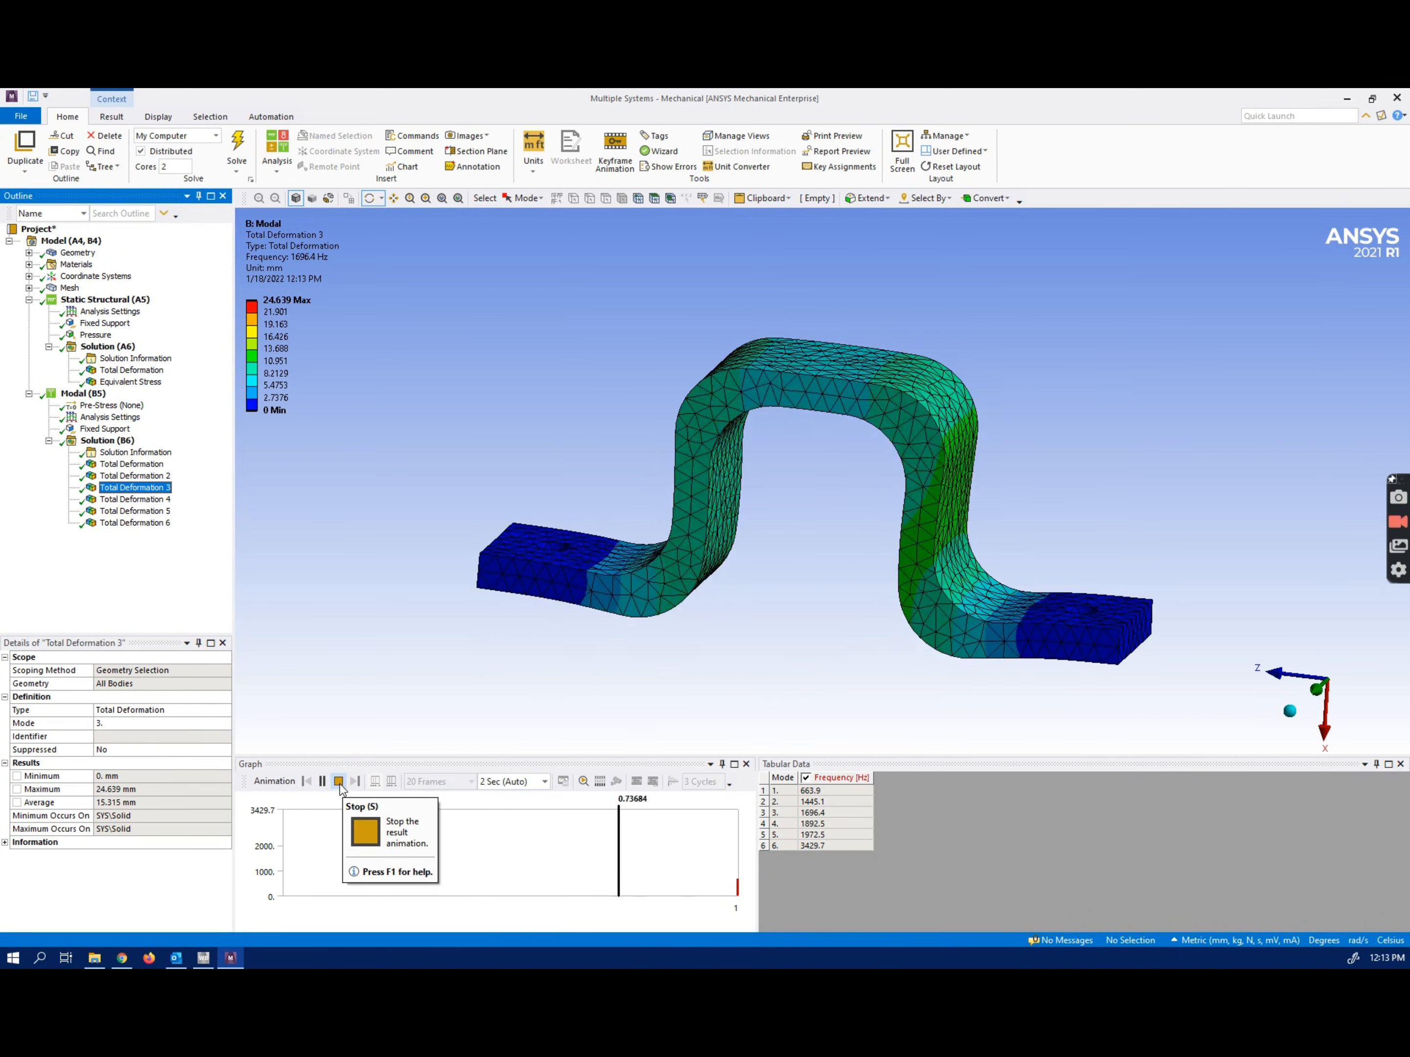
{"action": "left_click", "coordinate": [340, 782]}
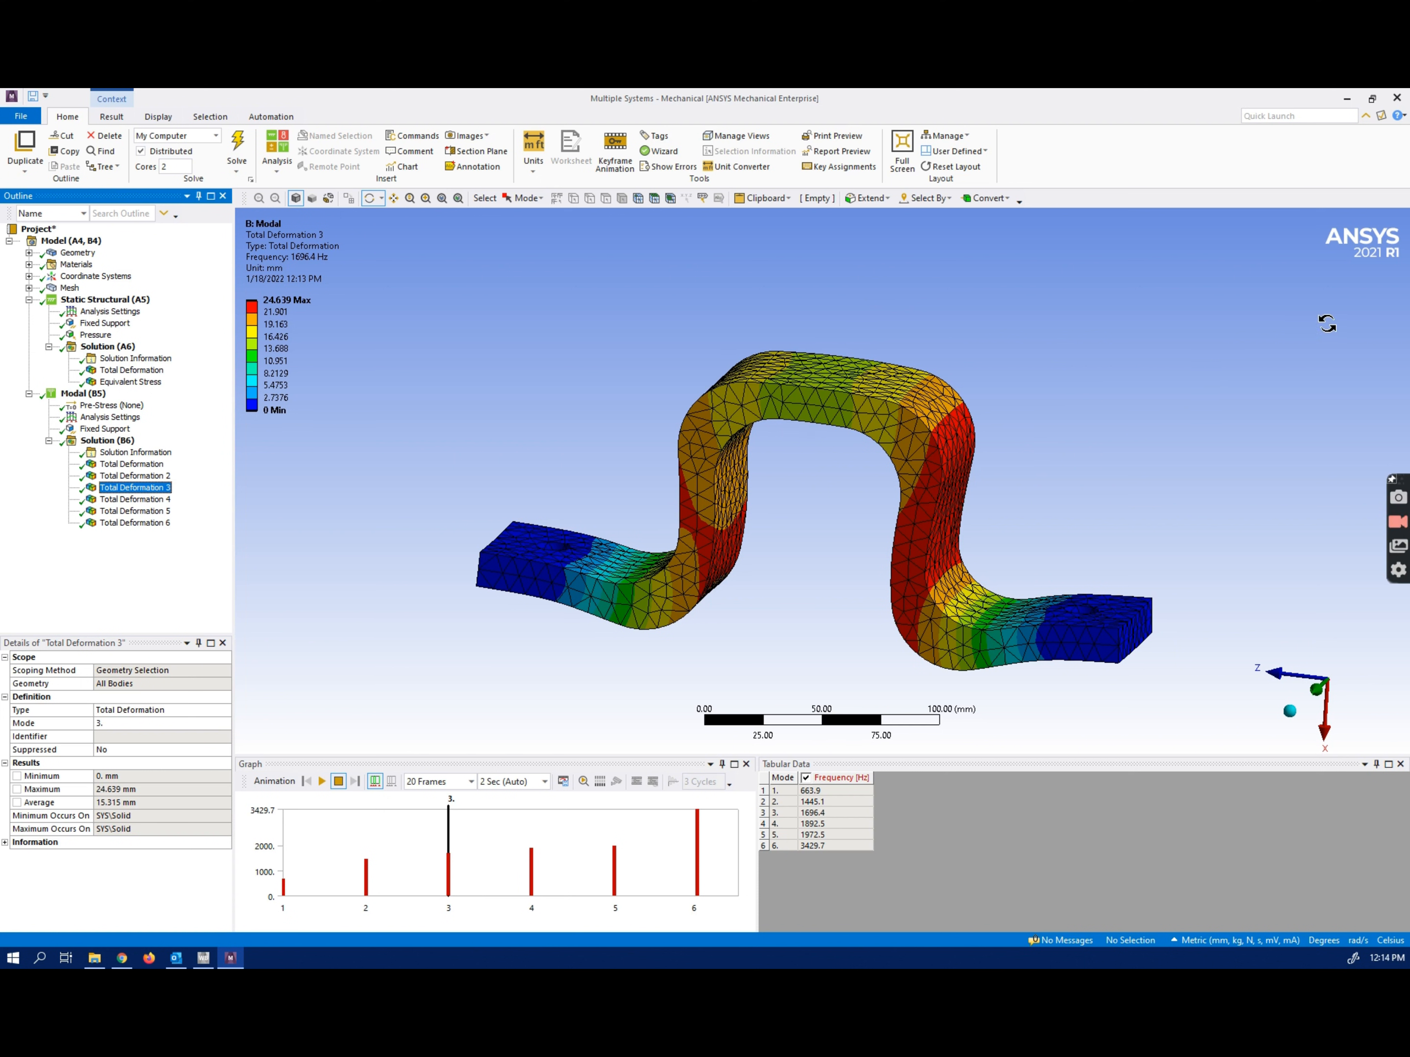
Step: Close Mechanical, add a Harmonic Response system sharing the Modal system's model in Workbench, and reopen the shared model
{"action": "left_click", "coordinate": [1397, 98]}
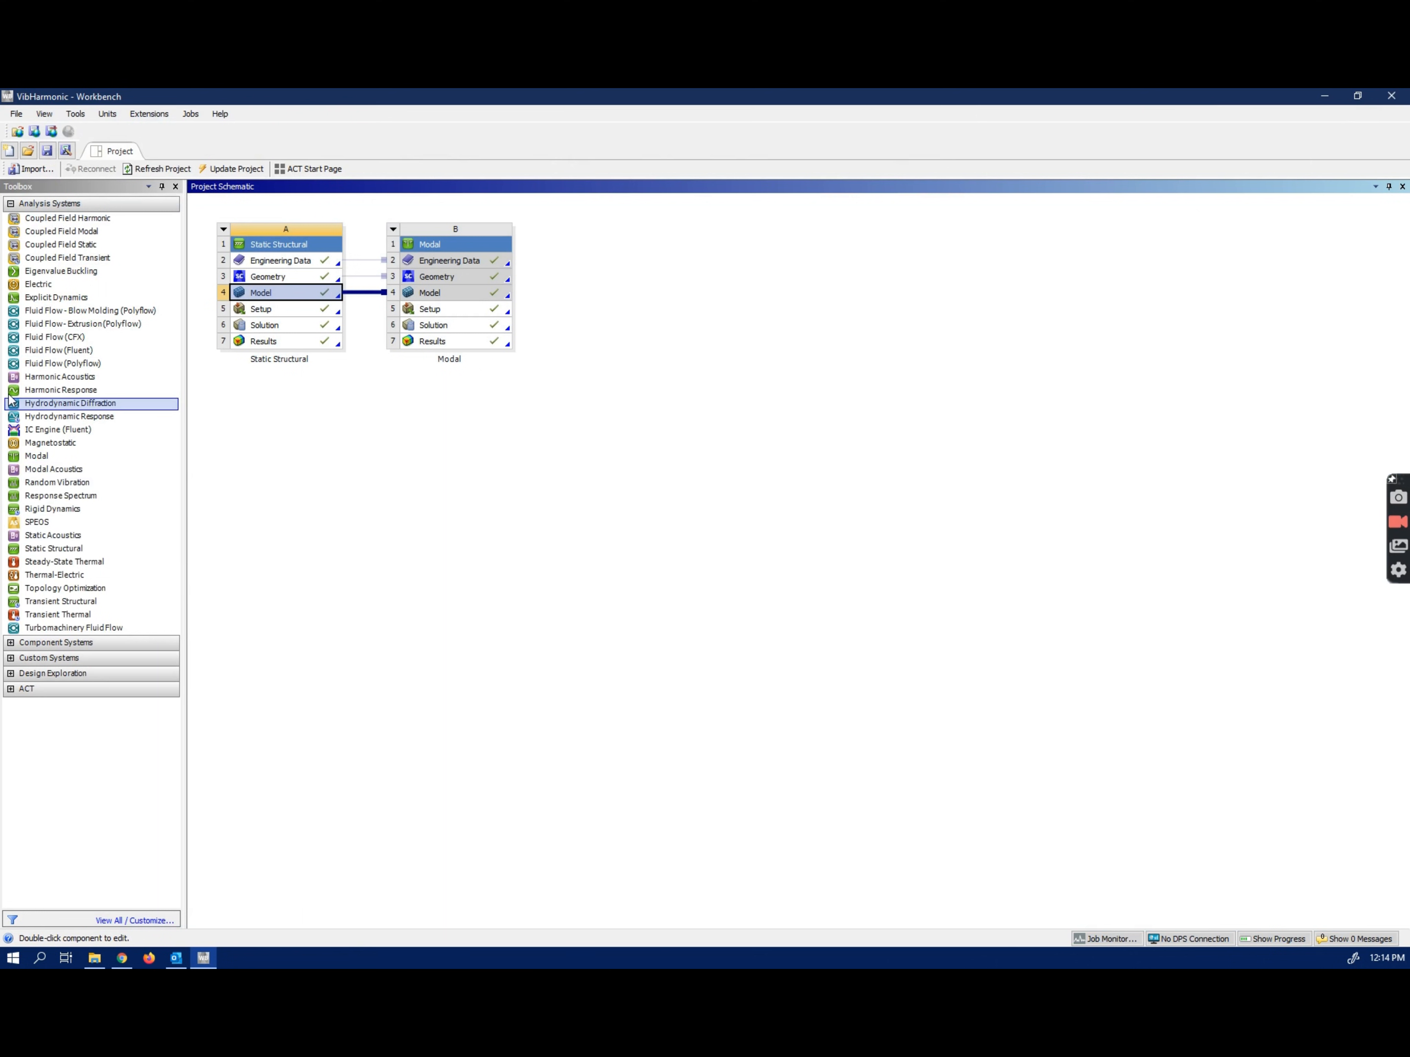
{"action": "left_click", "coordinate": [51, 382]}
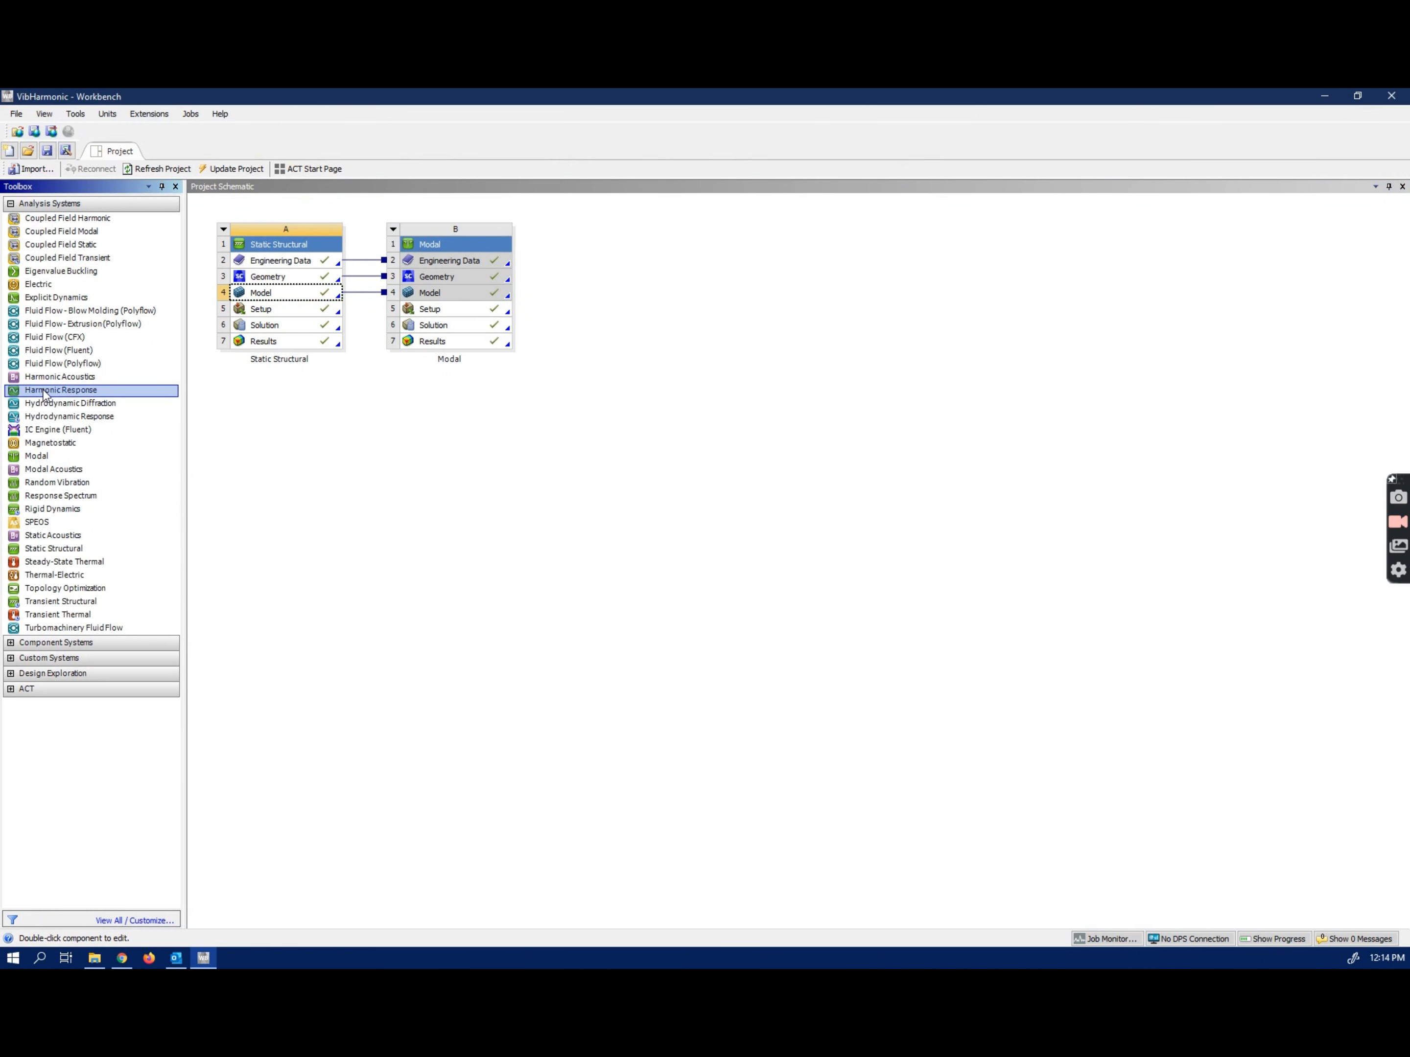
{"action": "left_click_drag", "start_coordinate": [42, 393], "coordinate": [481, 301]}
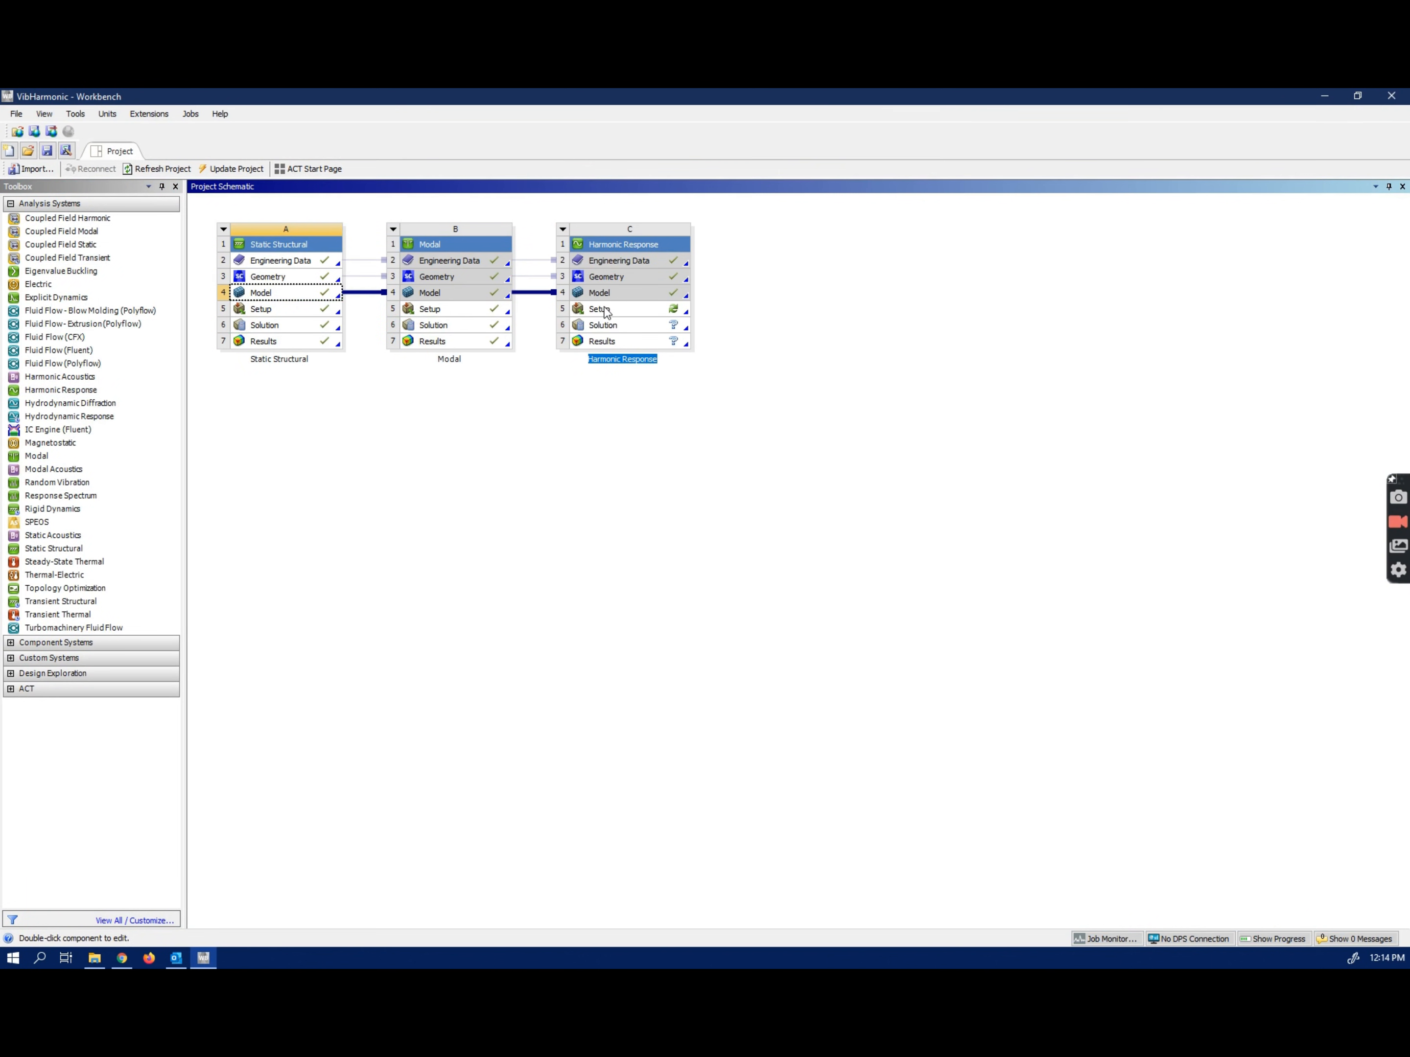
{"action": "double_click", "coordinate": [290, 294]}
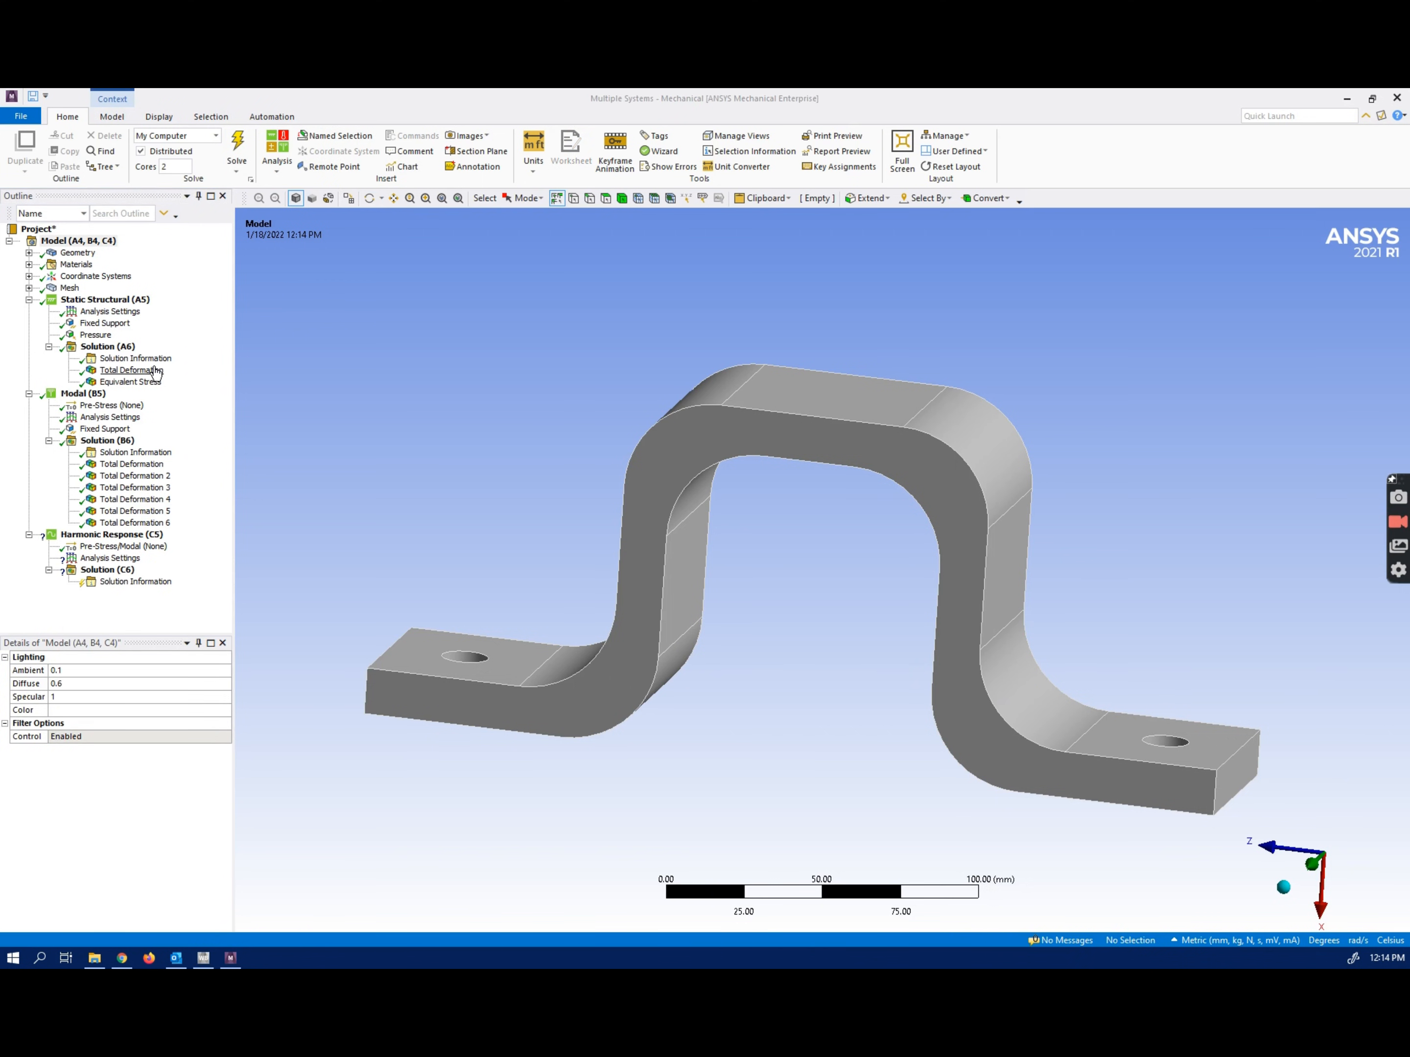
Step: Compare the static Total Deformation result with the third mode shape, and display the Harmonic Response environment
{"action": "left_click", "coordinate": [159, 370]}
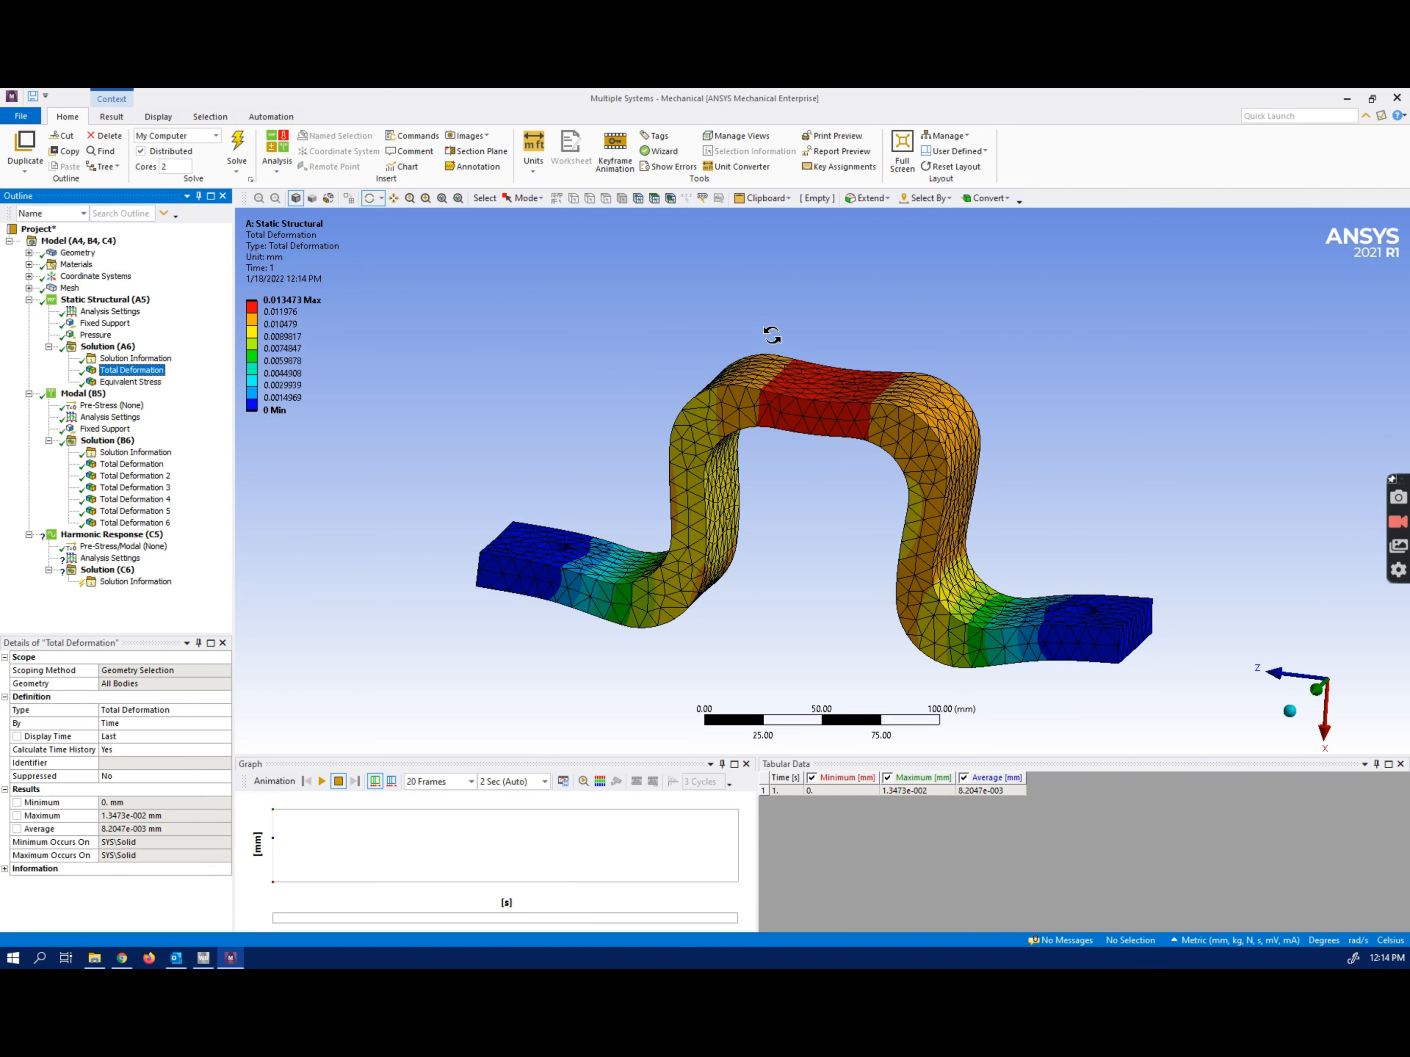
{"action": "left_click", "coordinate": [119, 487]}
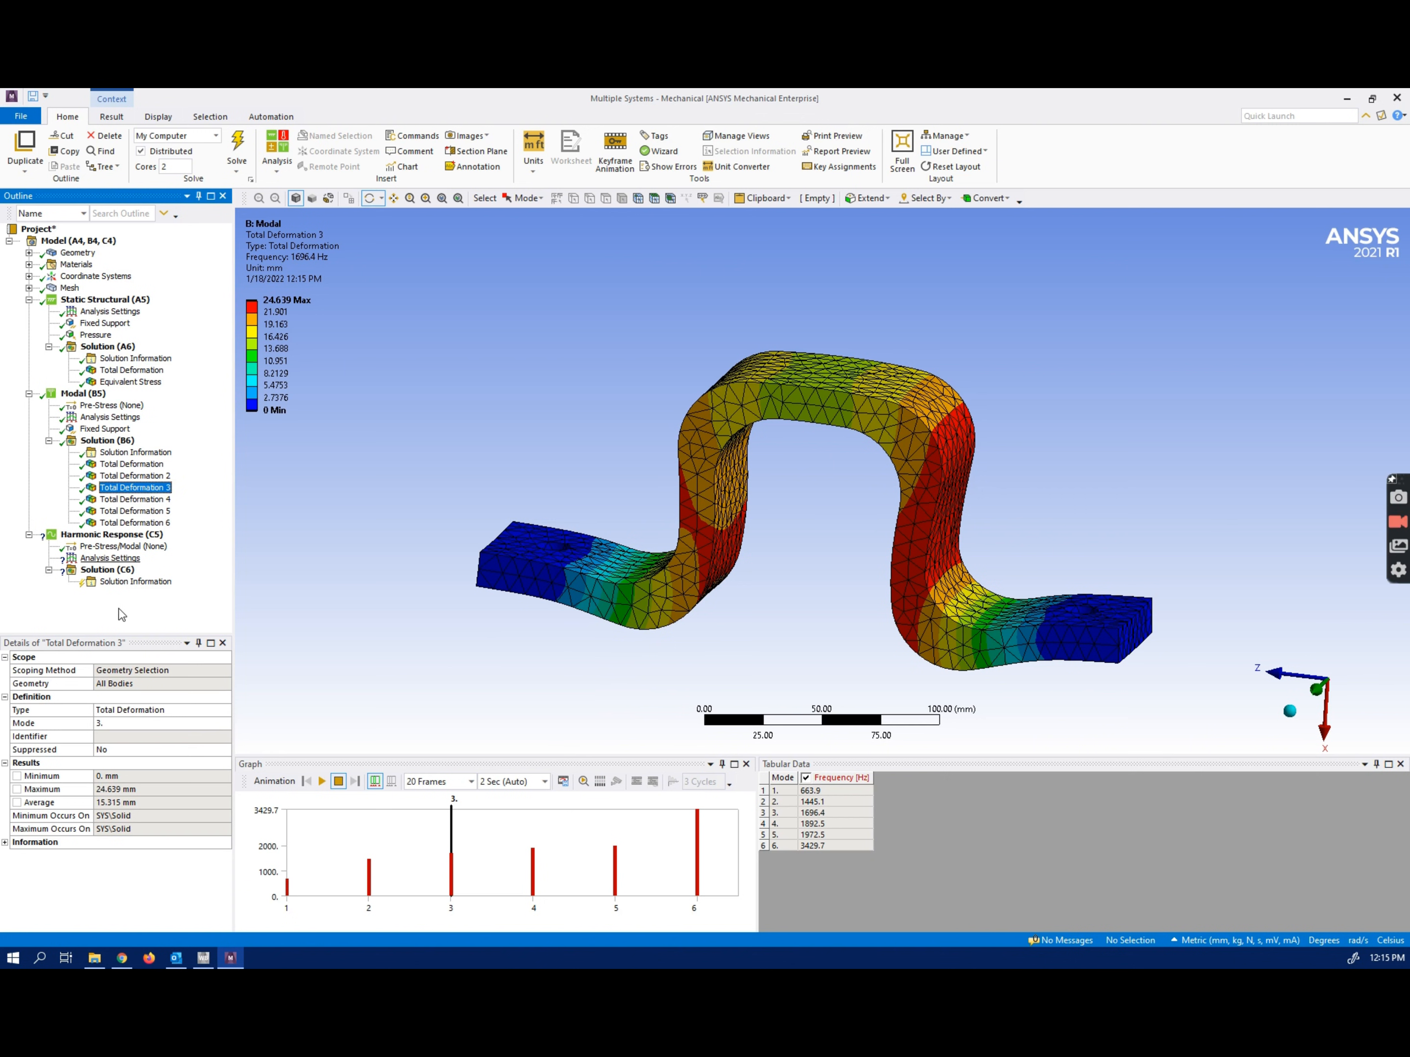
{"action": "left_click", "coordinate": [108, 535]}
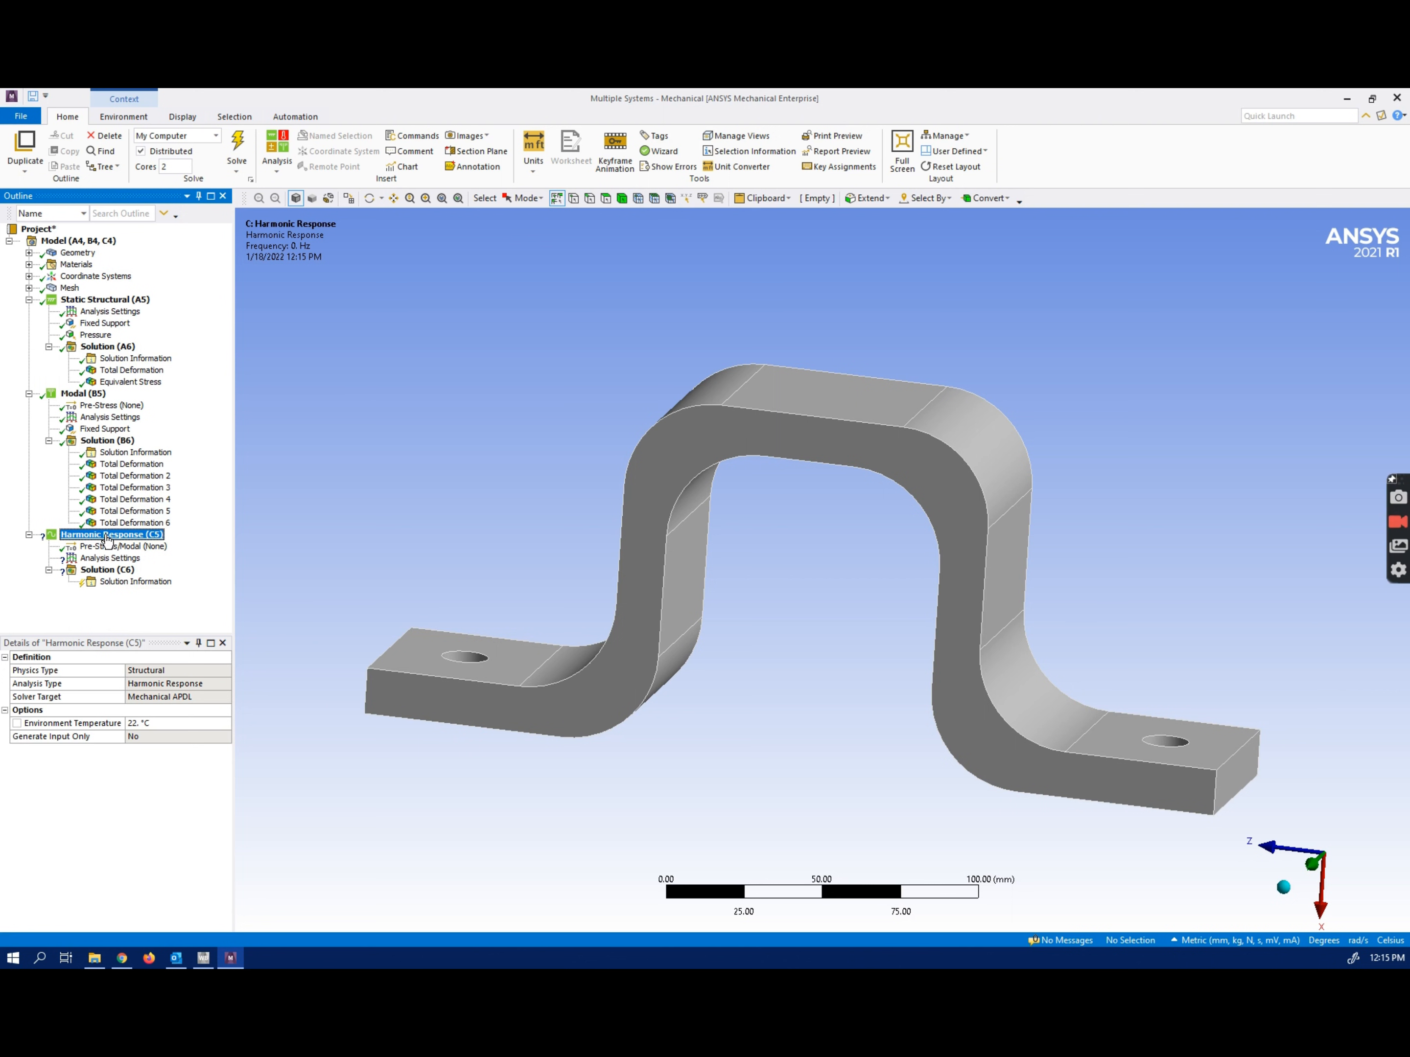
Step: Copy the Fixed Support and Pressure from Static Structural into the Harmonic Response analysis
{"action": "left_click", "coordinate": [101, 324]}
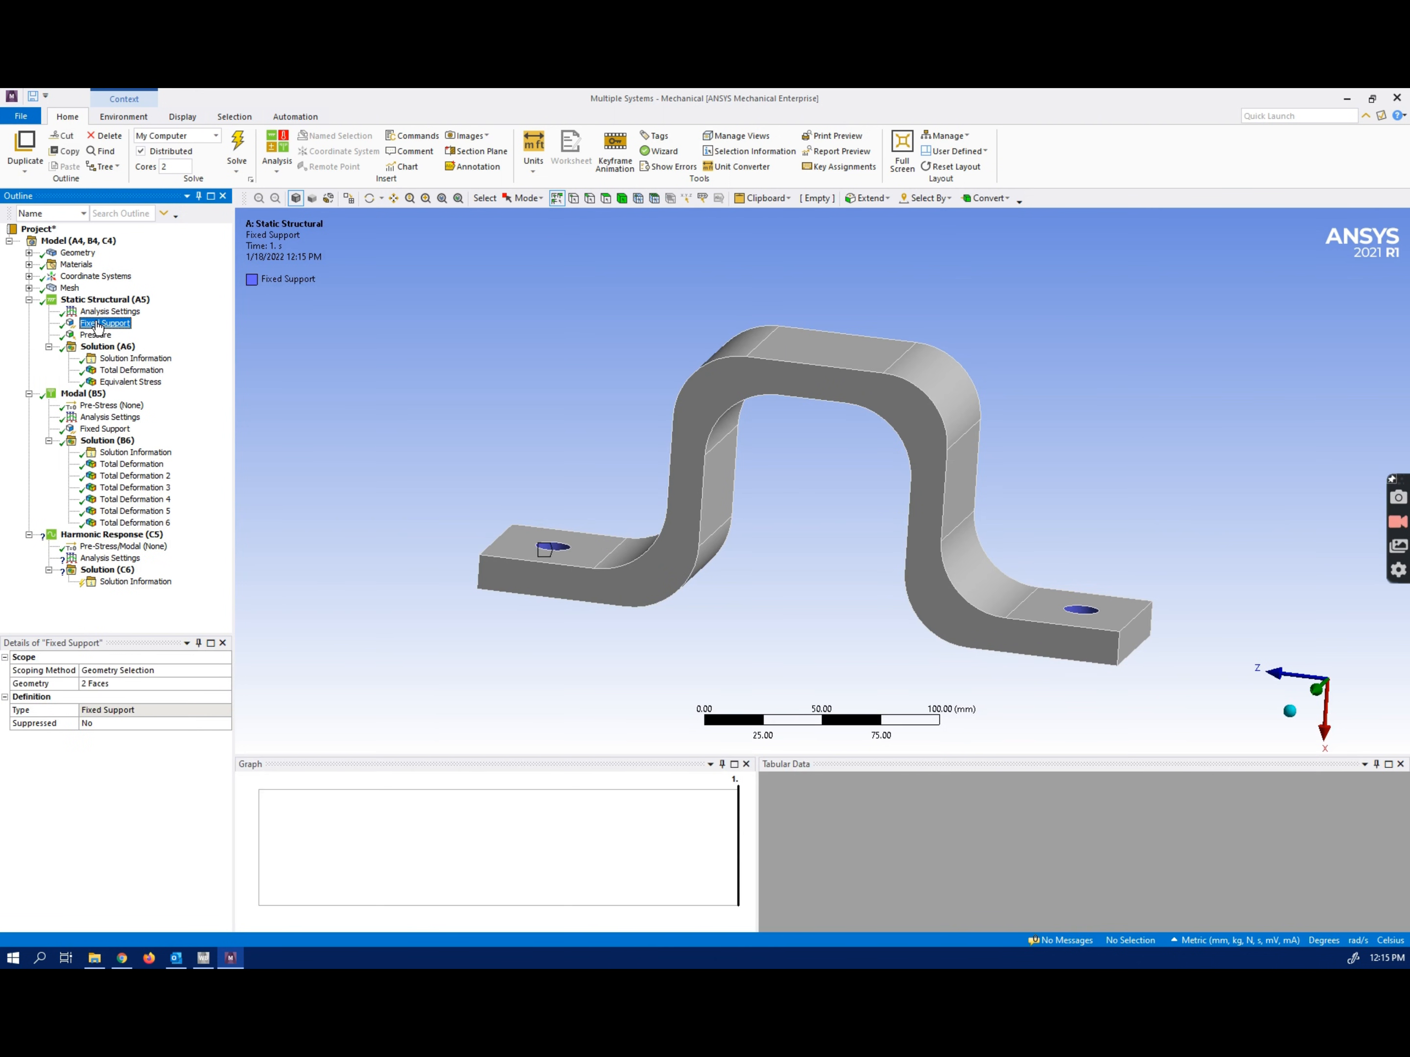
{"action": "left_click_drag", "start_coordinate": [97, 327], "coordinate": [82, 543]}
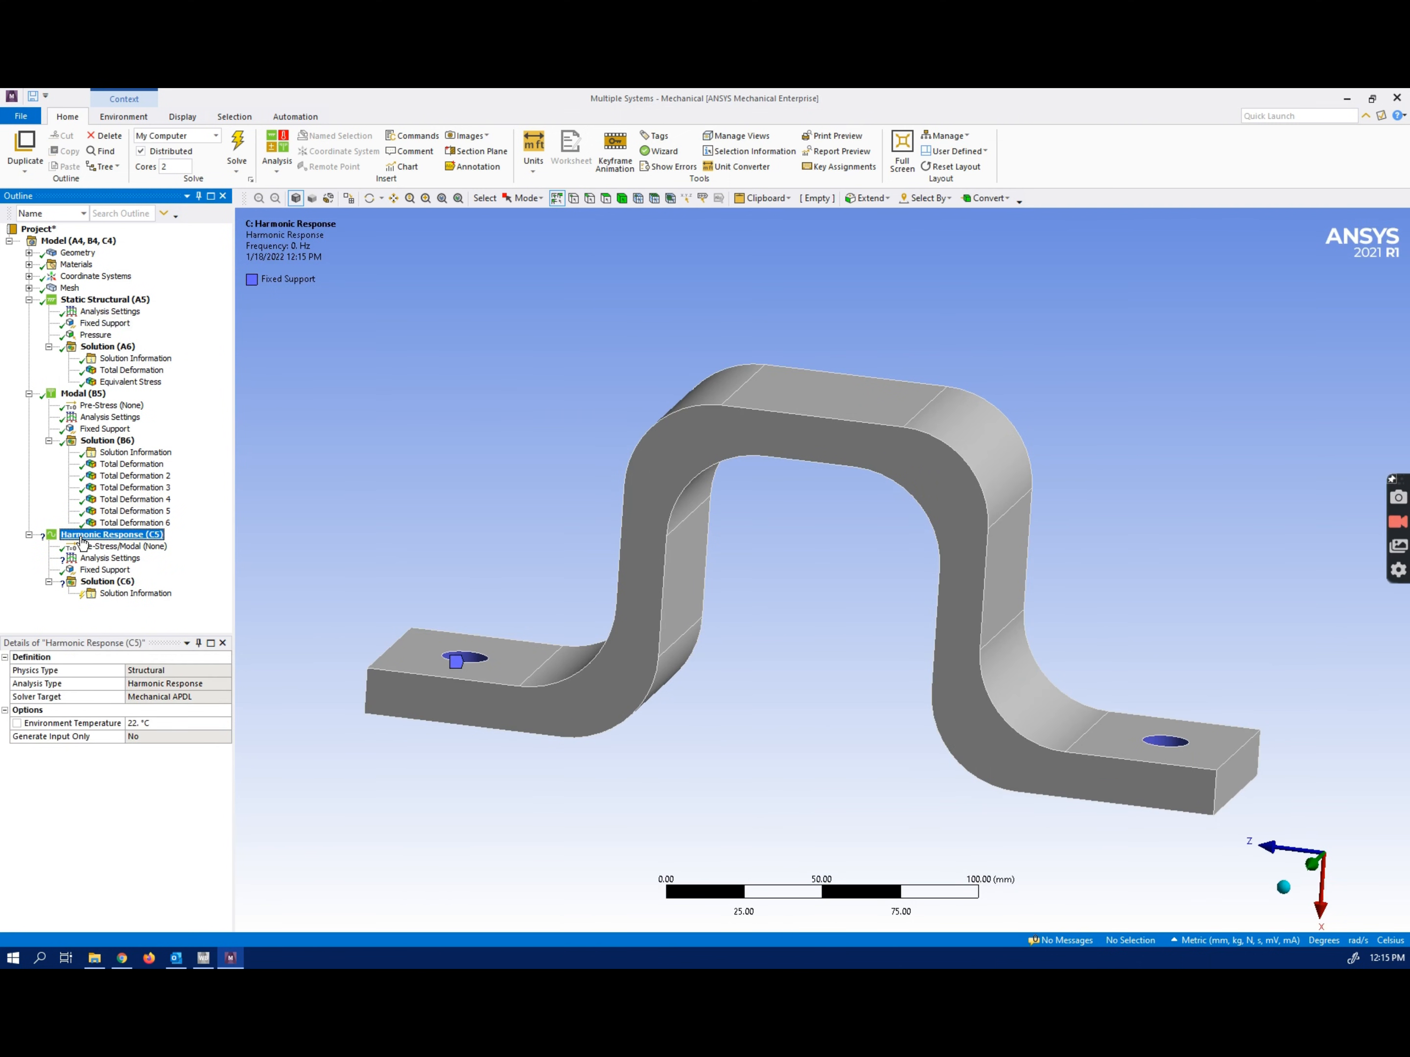
{"action": "left_click", "coordinate": [96, 335]}
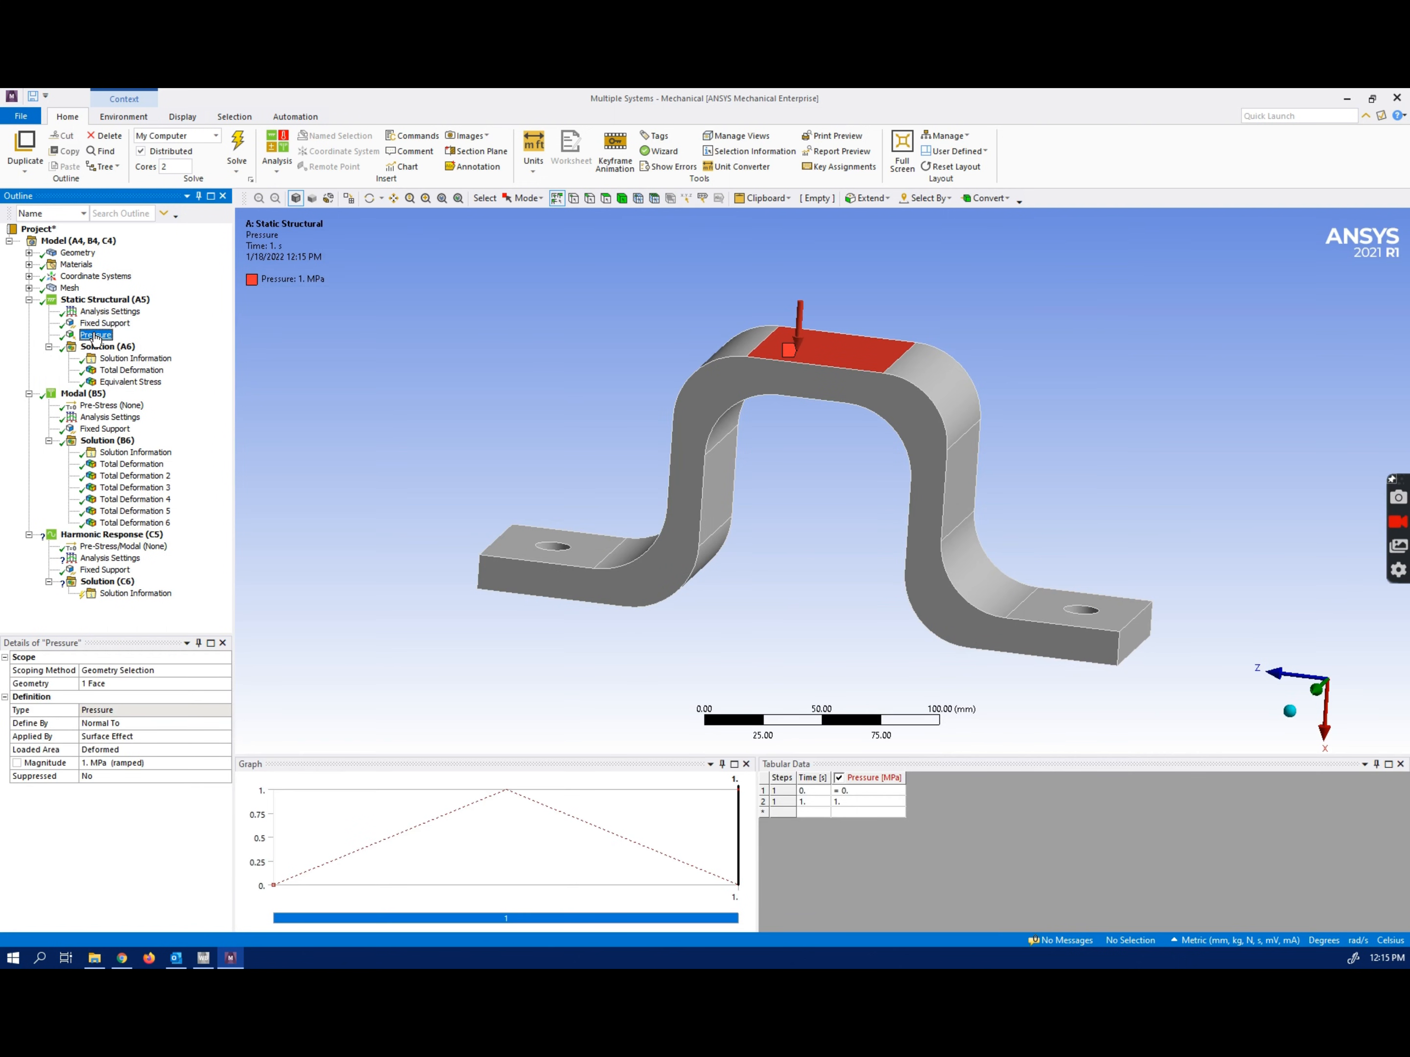
{"action": "left_click_drag", "start_coordinate": [95, 339], "coordinate": [73, 541]}
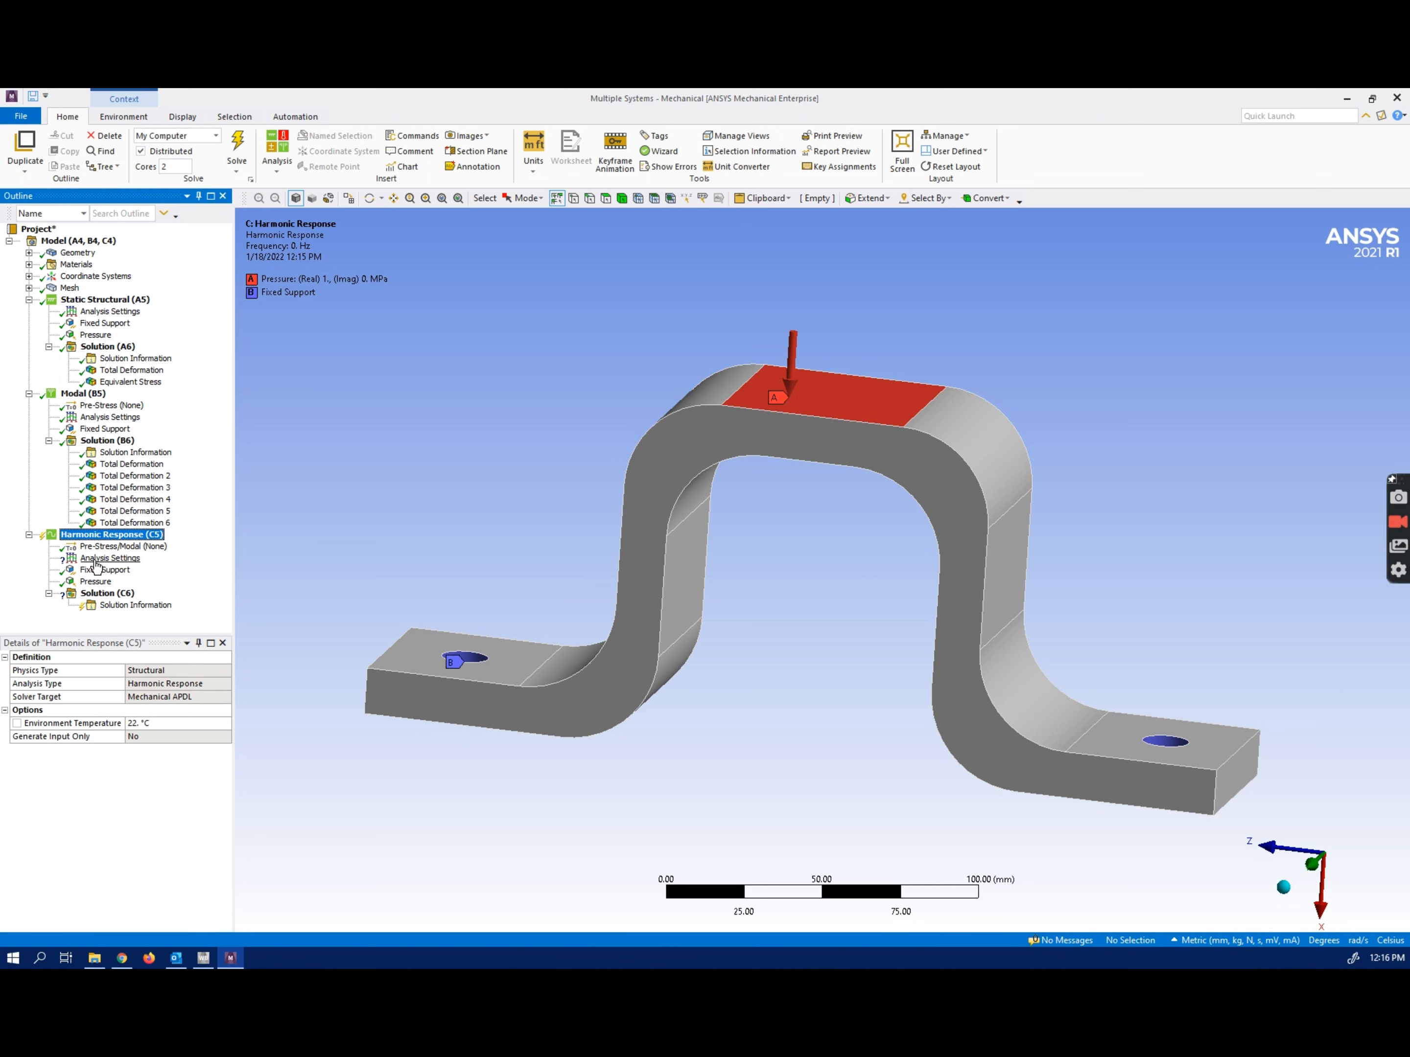
Step: Check the third mode's frequency and set the Harmonic Response frequency range around it, from 1550 Hz to 1800 Hz
{"action": "left_click", "coordinate": [96, 560]}
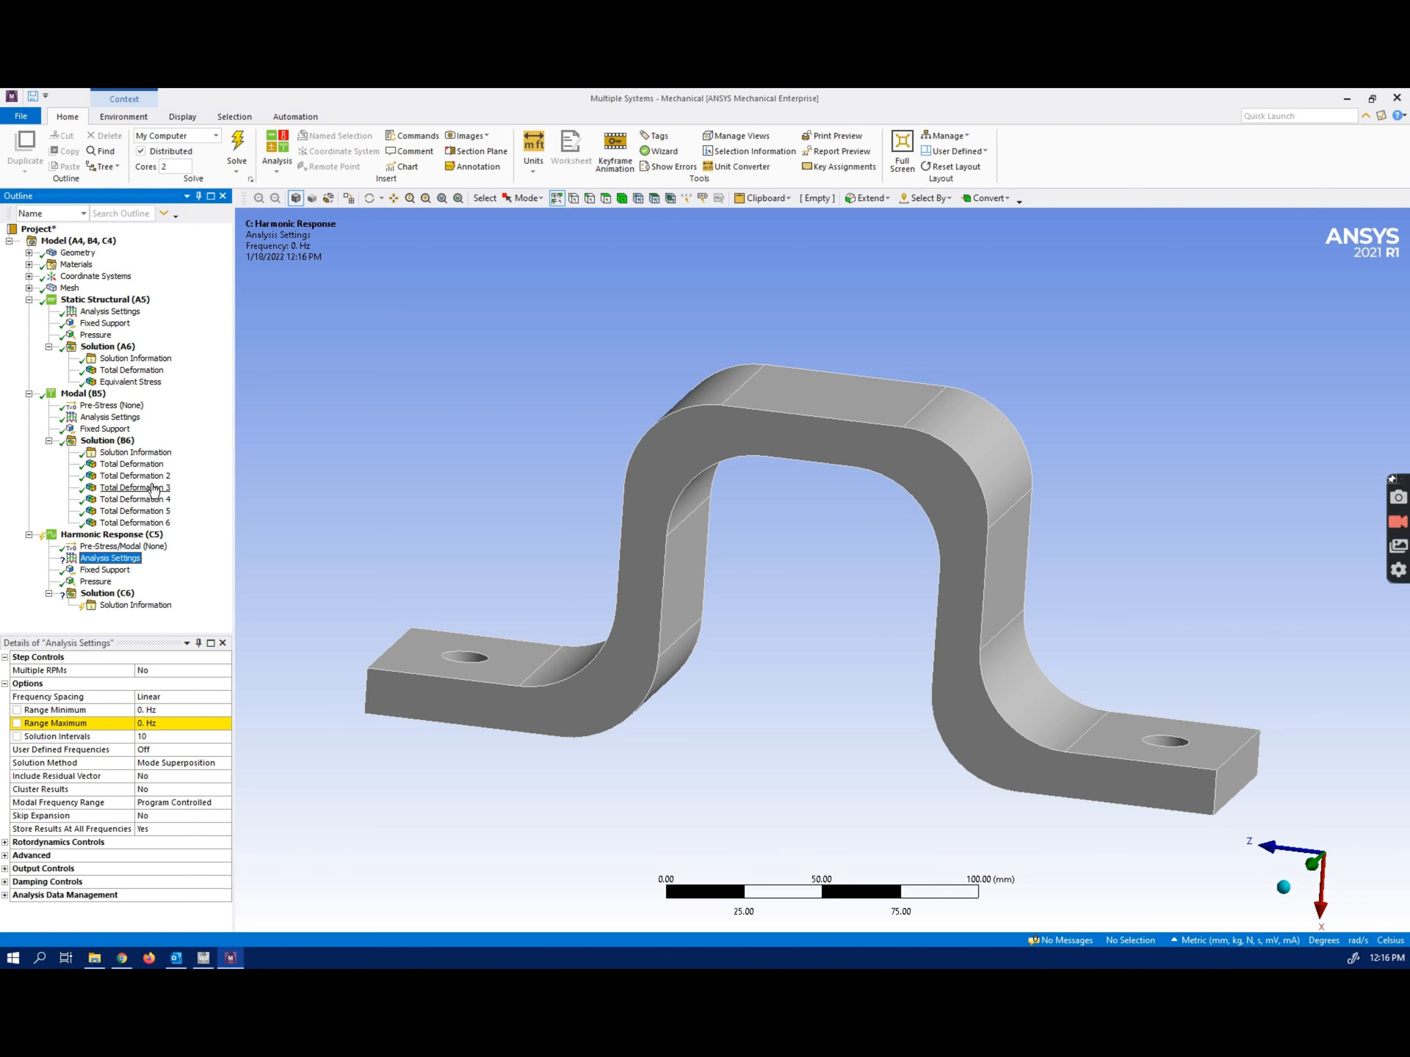
{"action": "left_click", "coordinate": [154, 489]}
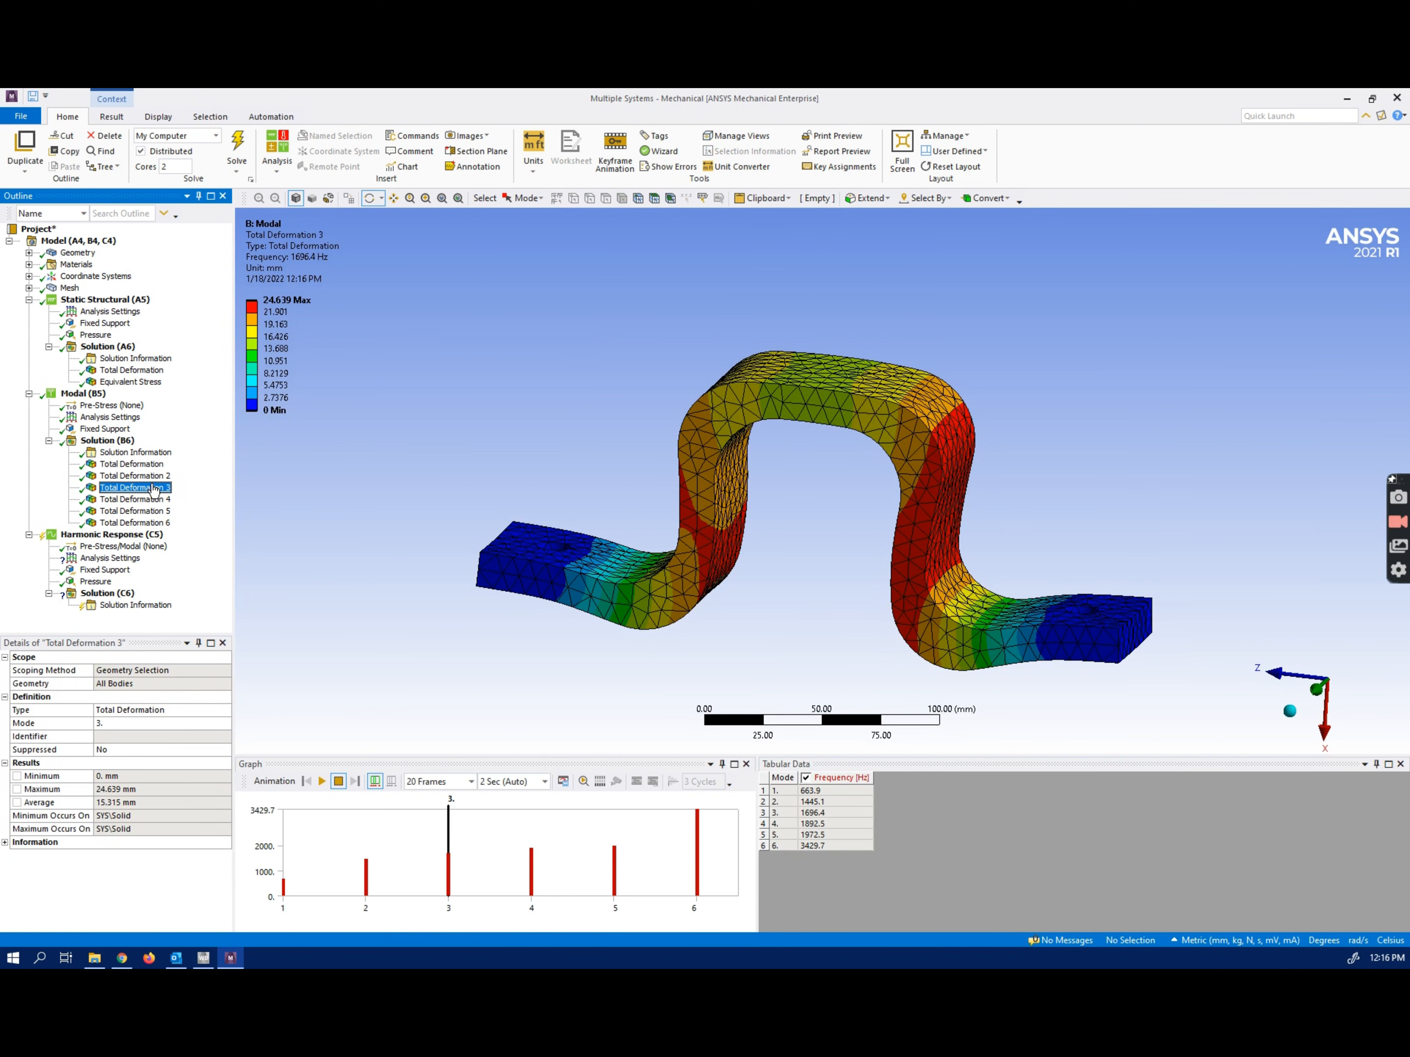
{"action": "left_click", "coordinate": [826, 813]}
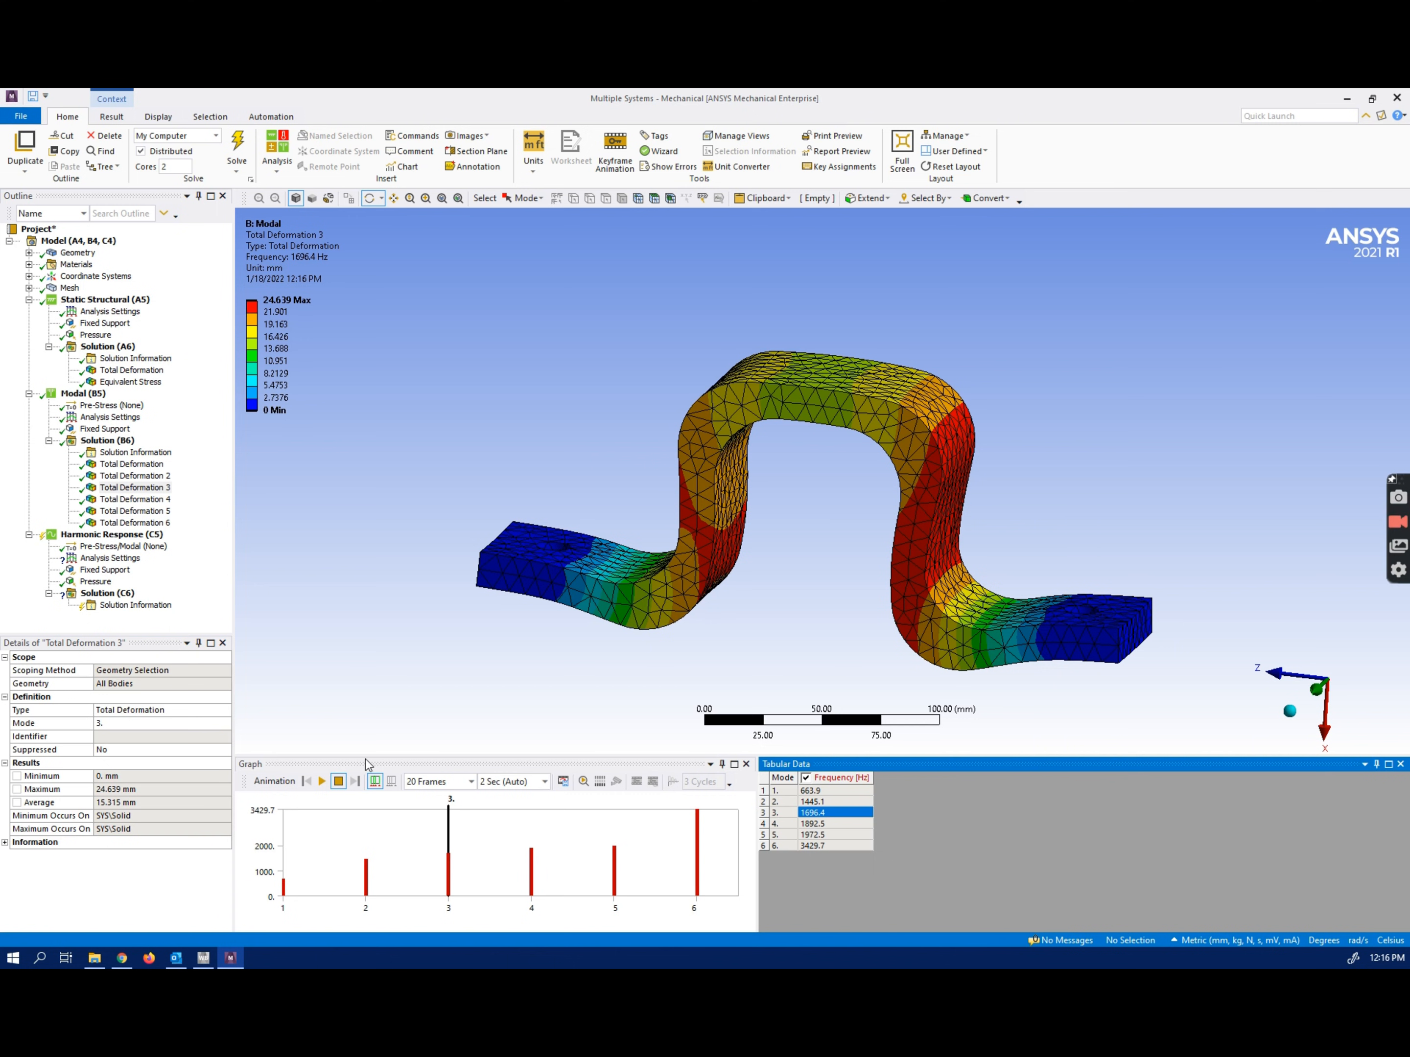
{"action": "left_click", "coordinate": [83, 560]}
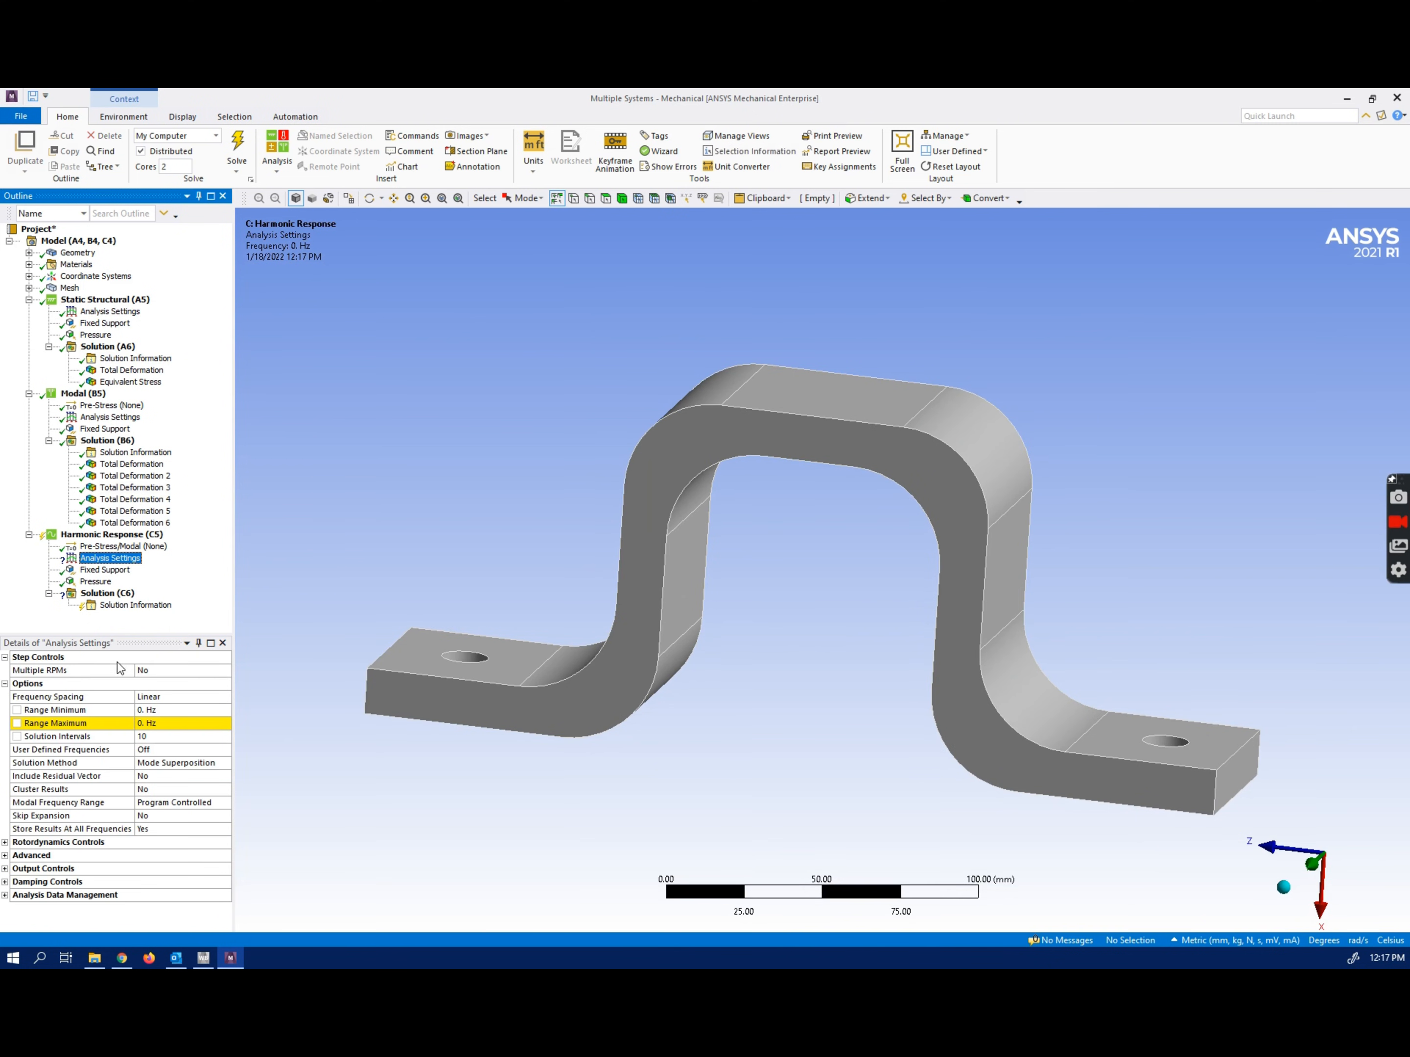
{"action": "left_click", "coordinate": [144, 710]}
{"action": "type", "text": "15"}
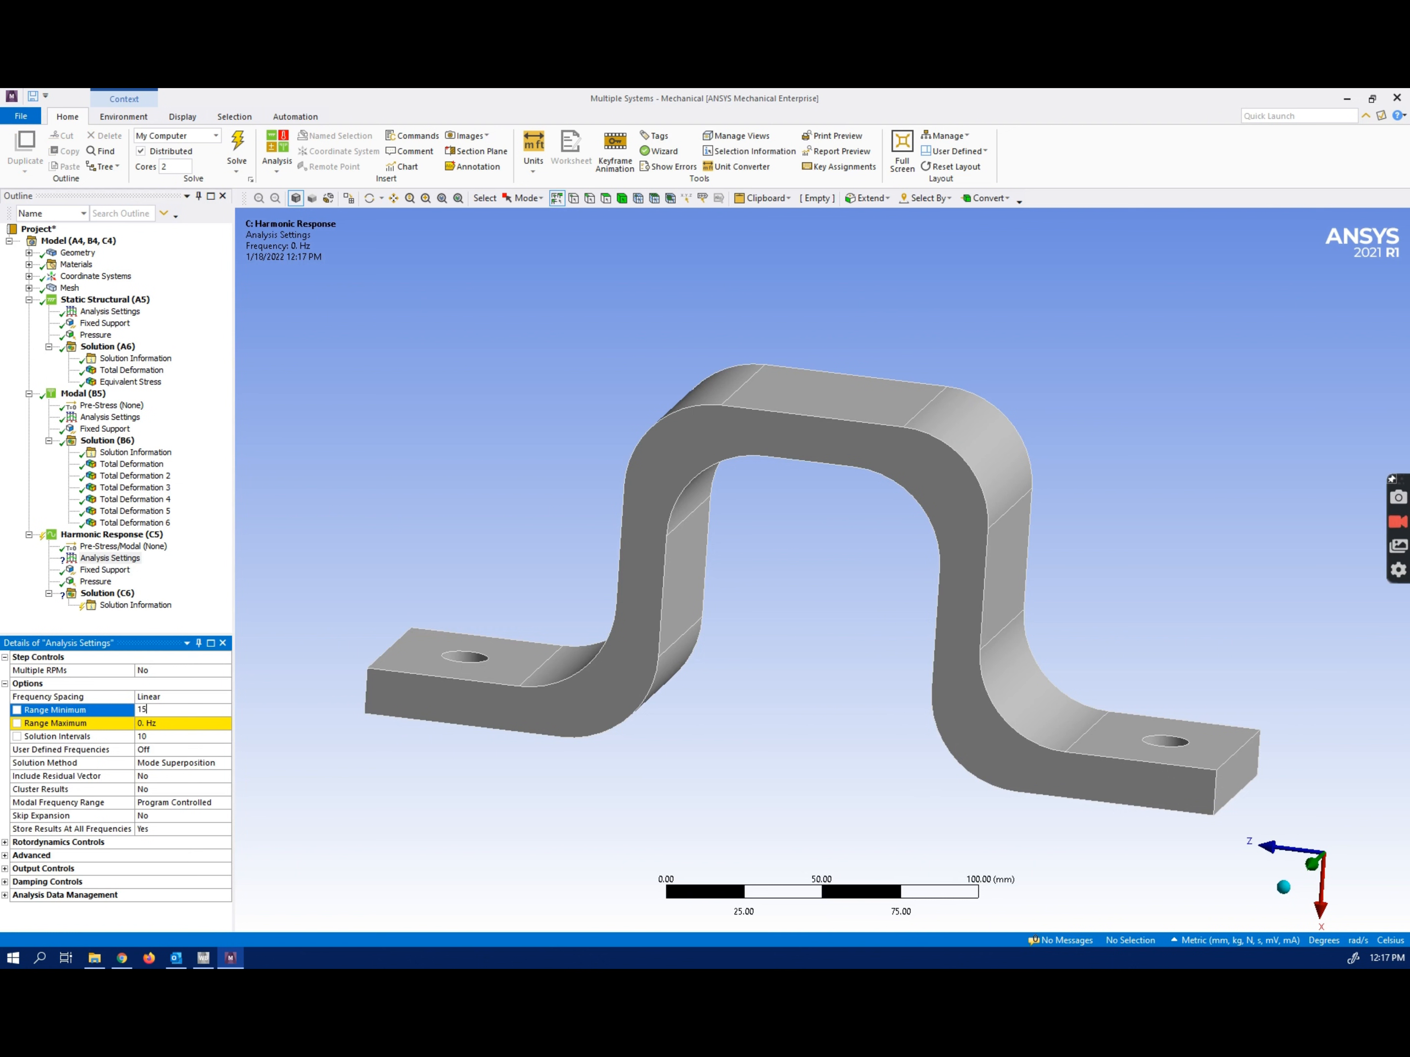
{"action": "type", "text": "50"}
{"action": "left_click", "coordinate": [155, 724]}
{"action": "type", "text": "1800"}
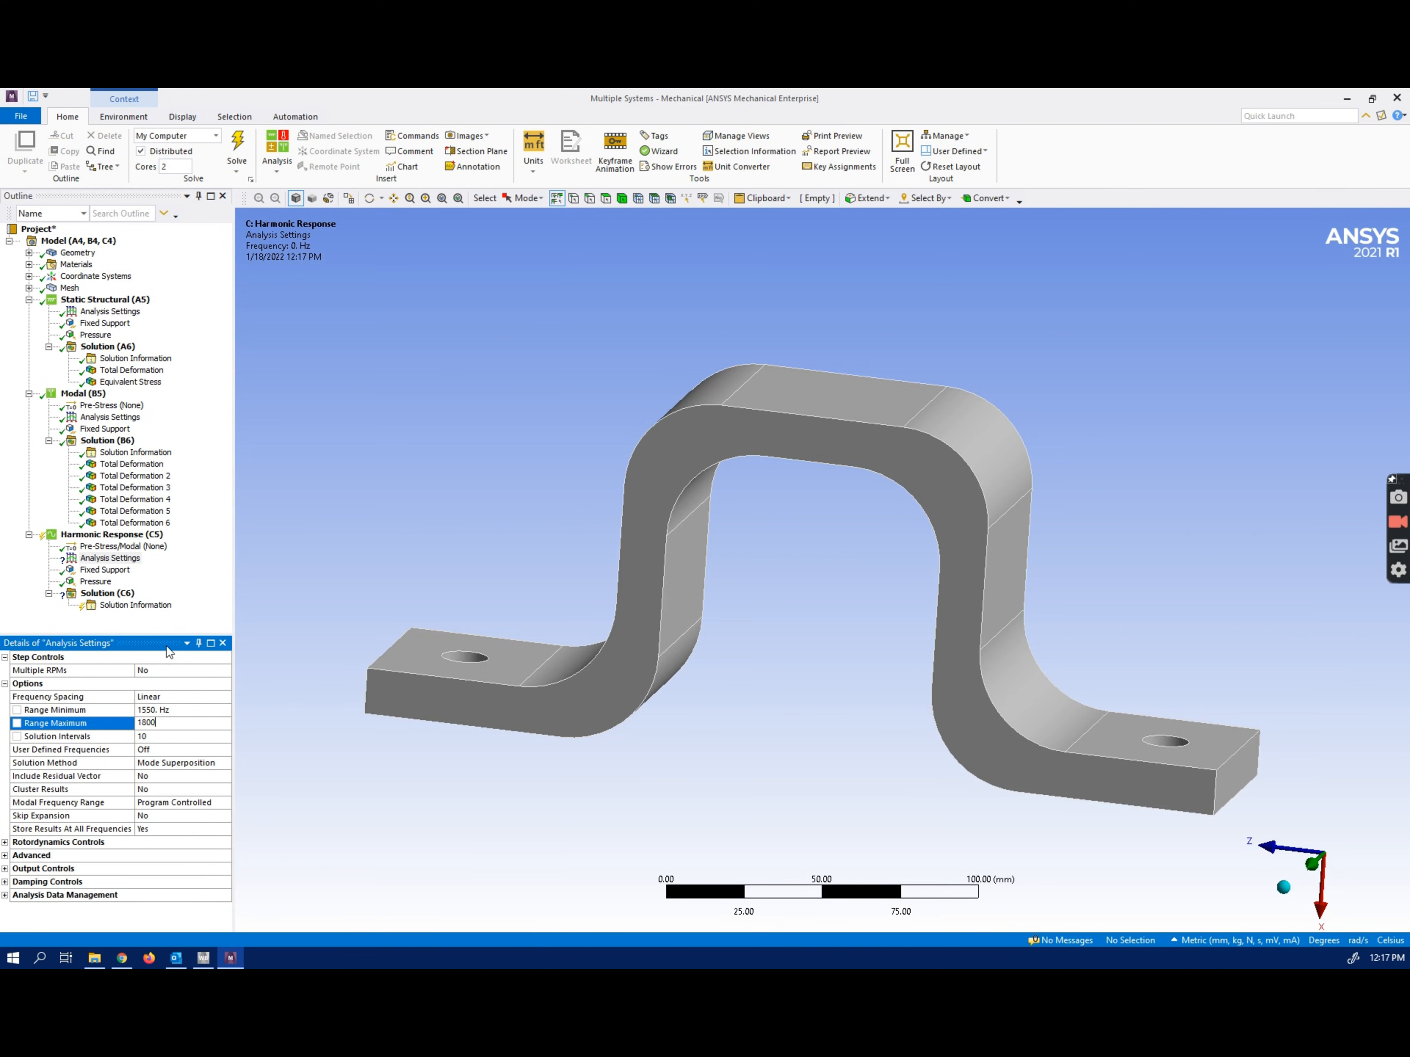
{"action": "left_click", "coordinate": [165, 624]}
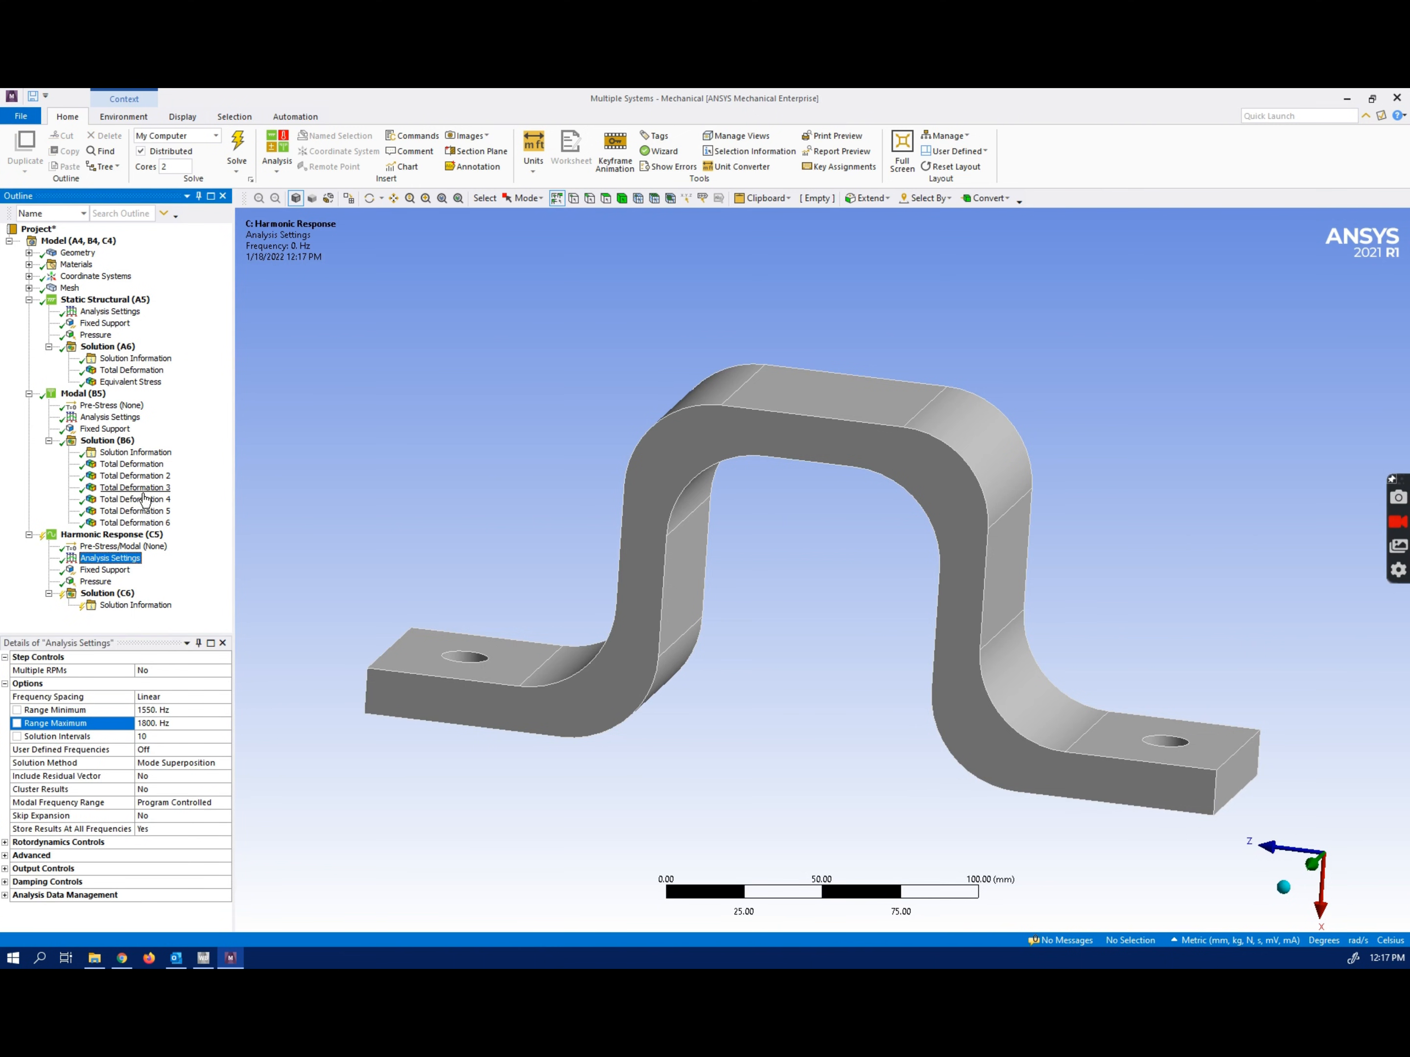
Step: Recheck the third mode's frequency and set the Harmonic Response solution intervals to 50
{"action": "left_click", "coordinate": [142, 488]}
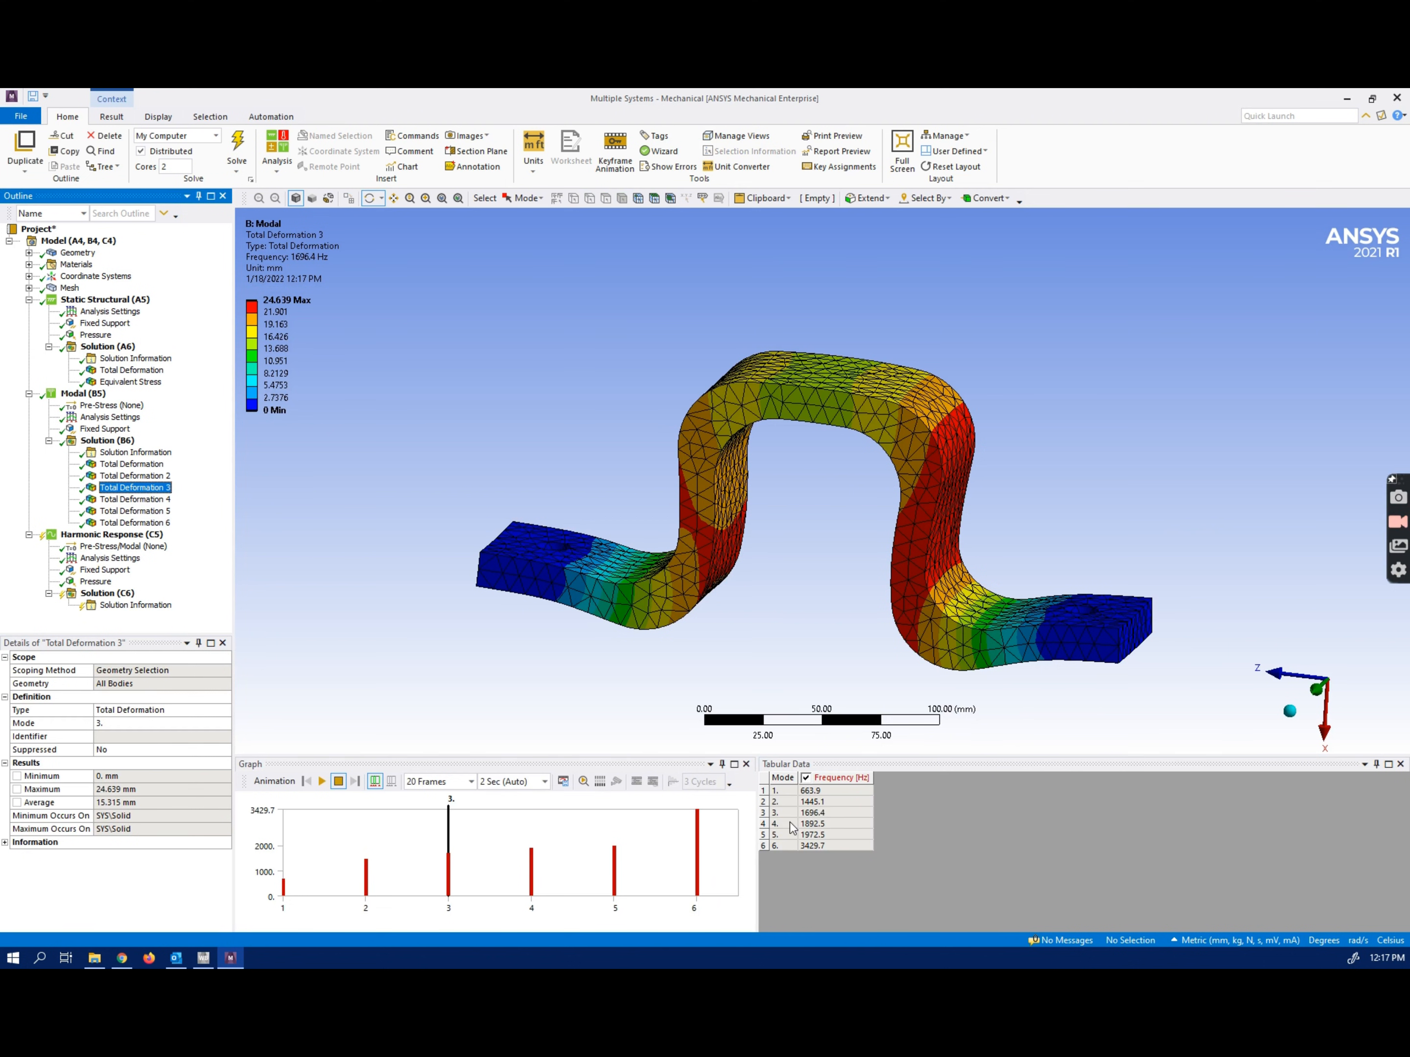
{"action": "left_click", "coordinate": [106, 560]}
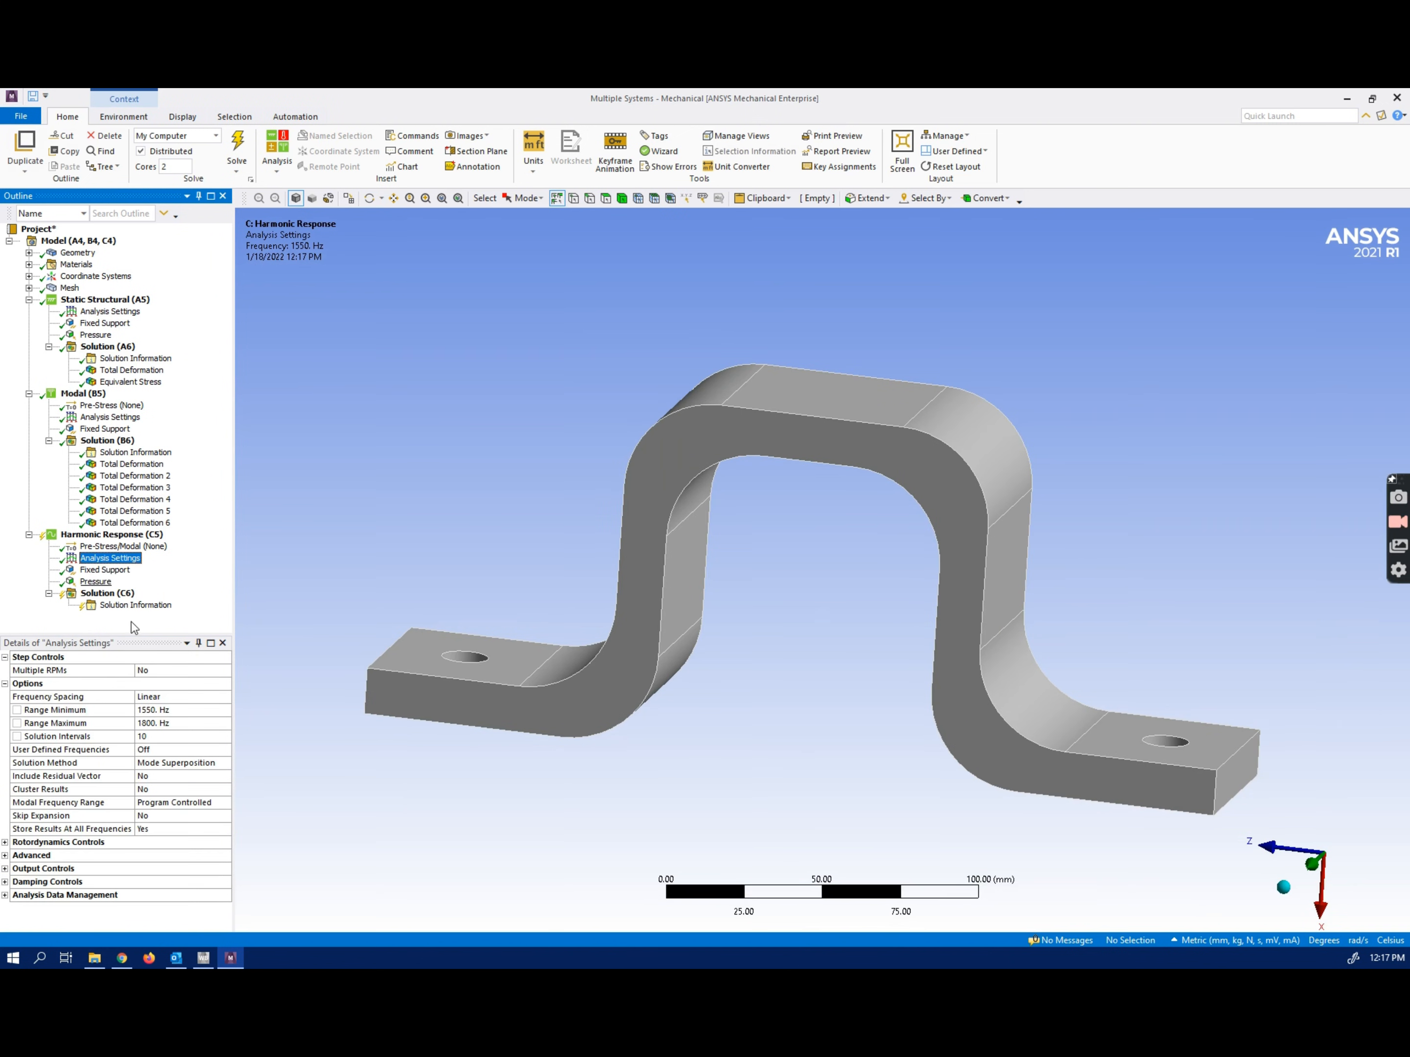
{"action": "left_click", "coordinate": [149, 737]}
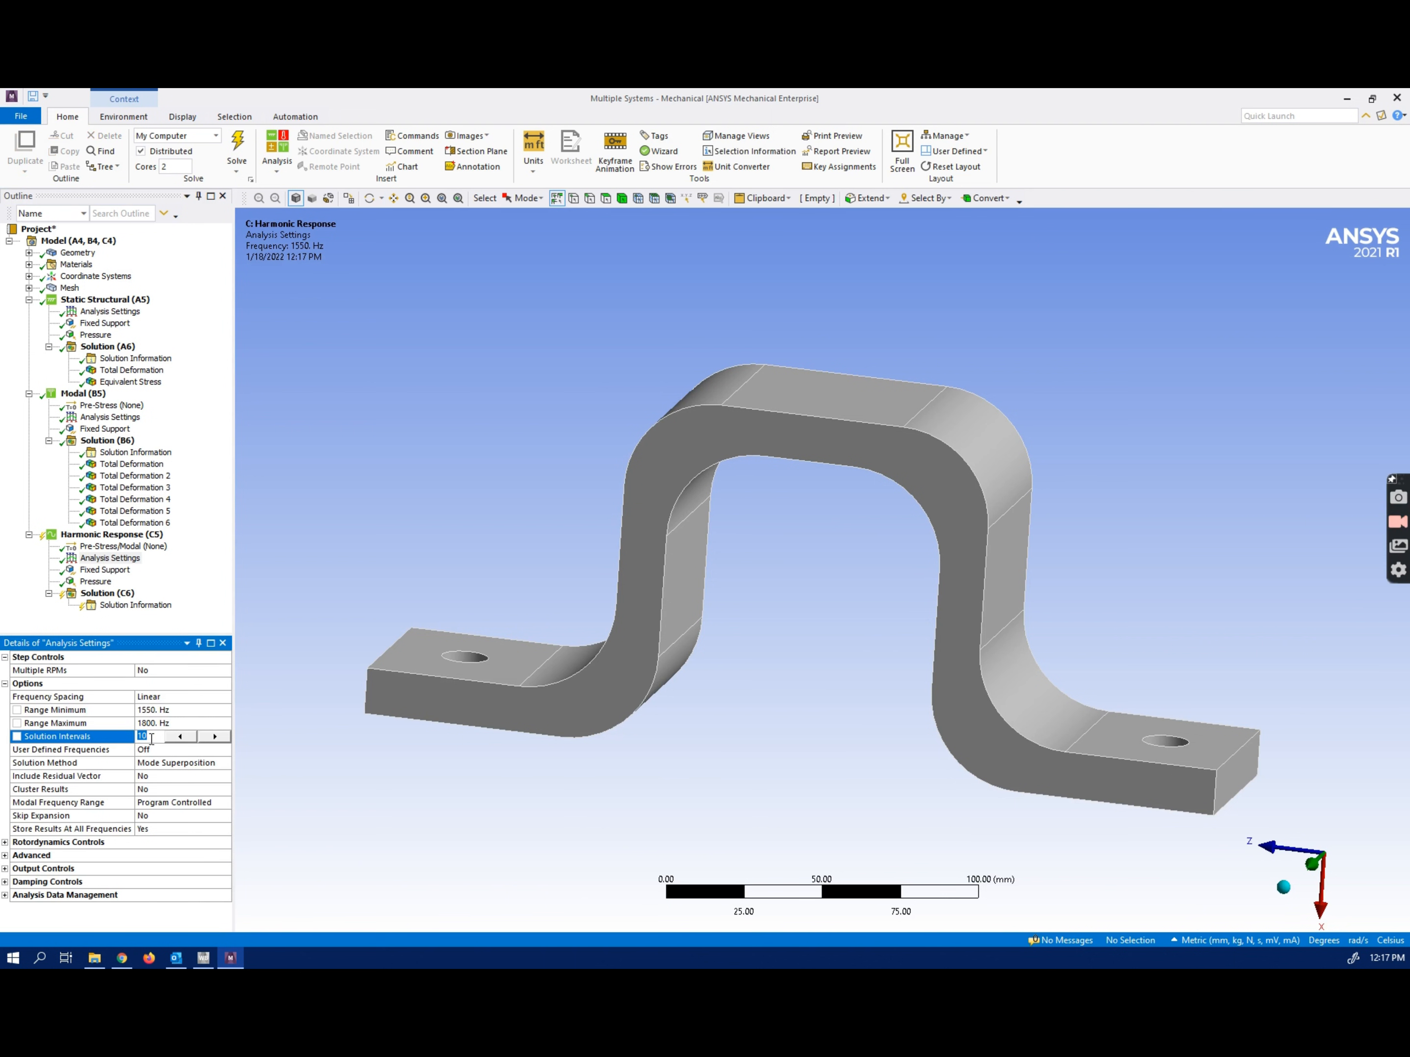
{"action": "type", "text": "50"}
{"action": "key", "text": "Return"}
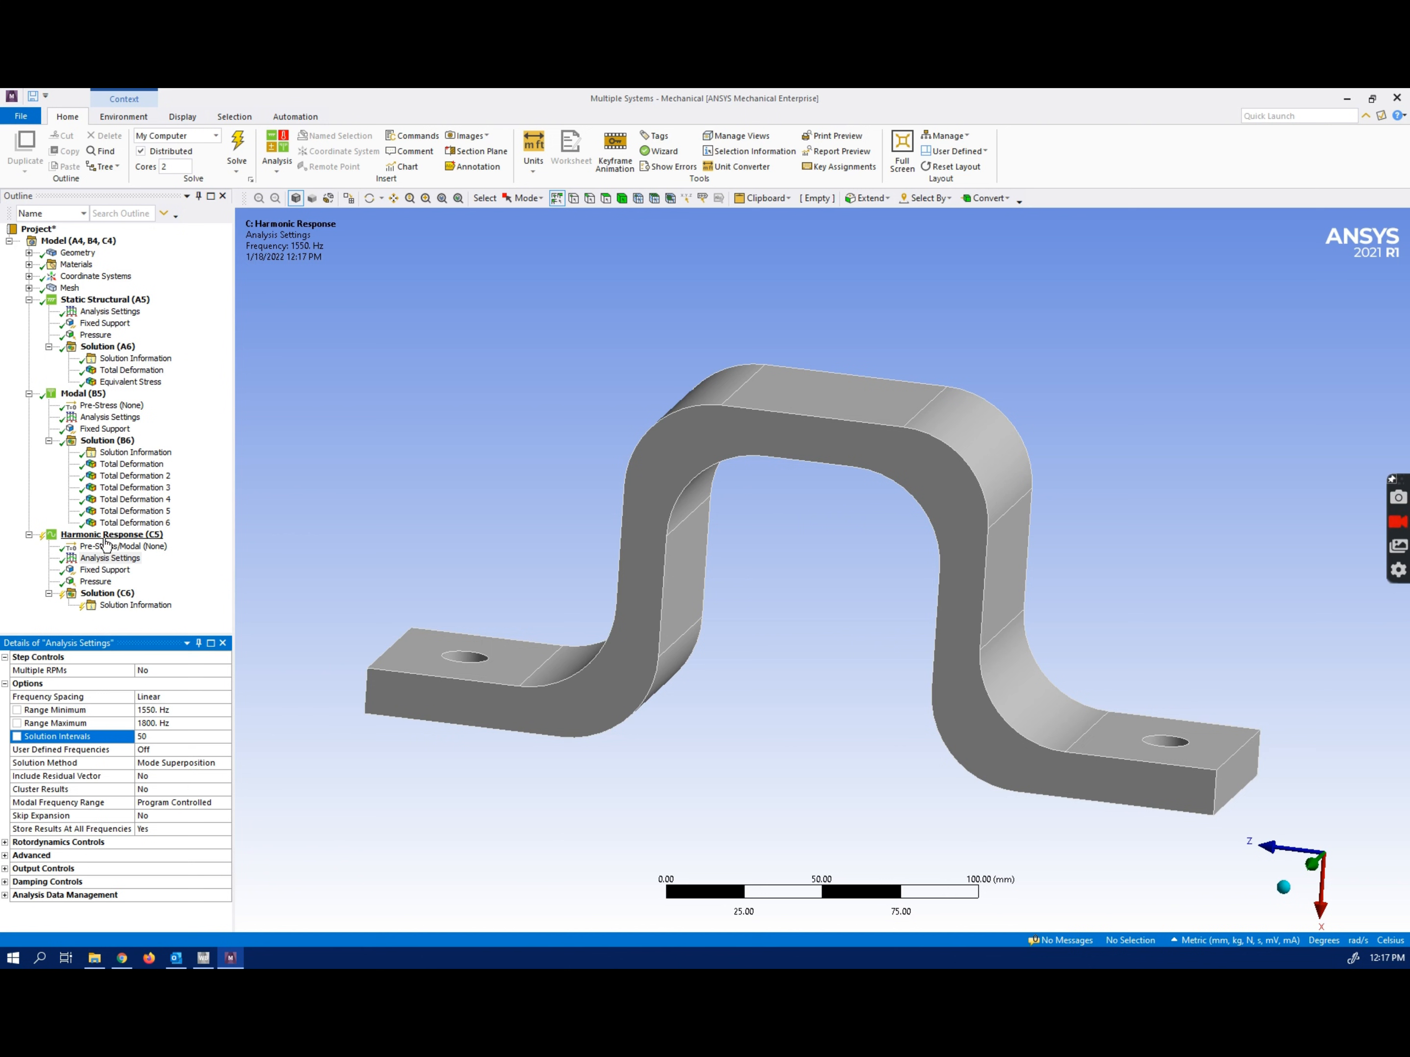
Step: Solve the Harmonic Response analysis
{"action": "left_click", "coordinate": [107, 535]}
{"action": "right_click", "coordinate": [108, 535]}
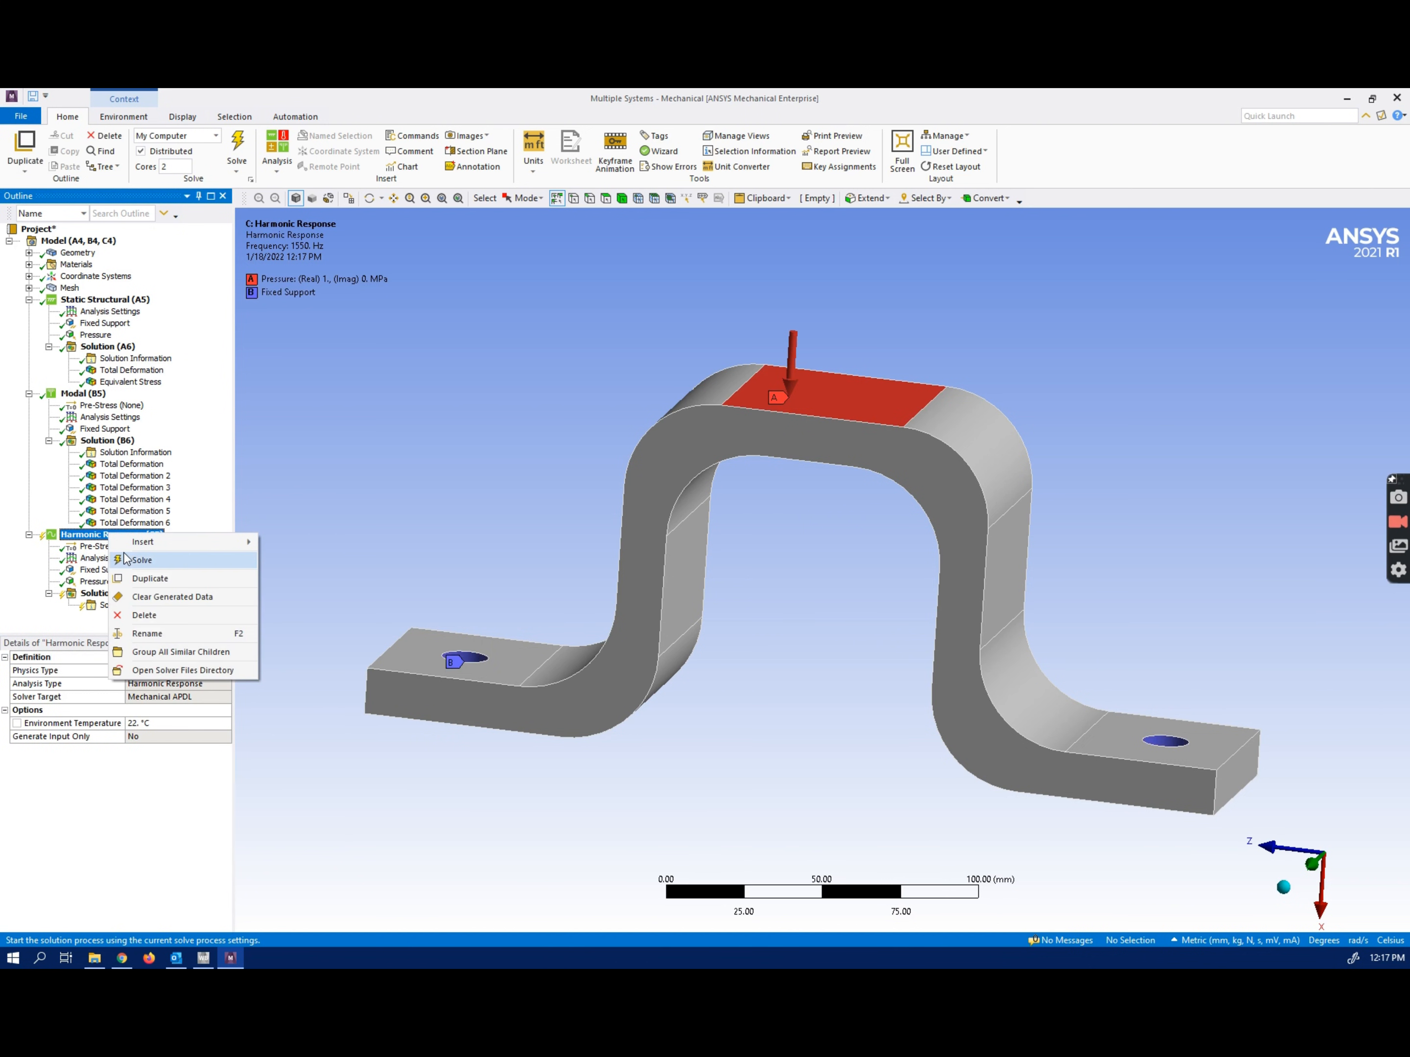
{"action": "left_click", "coordinate": [125, 559]}
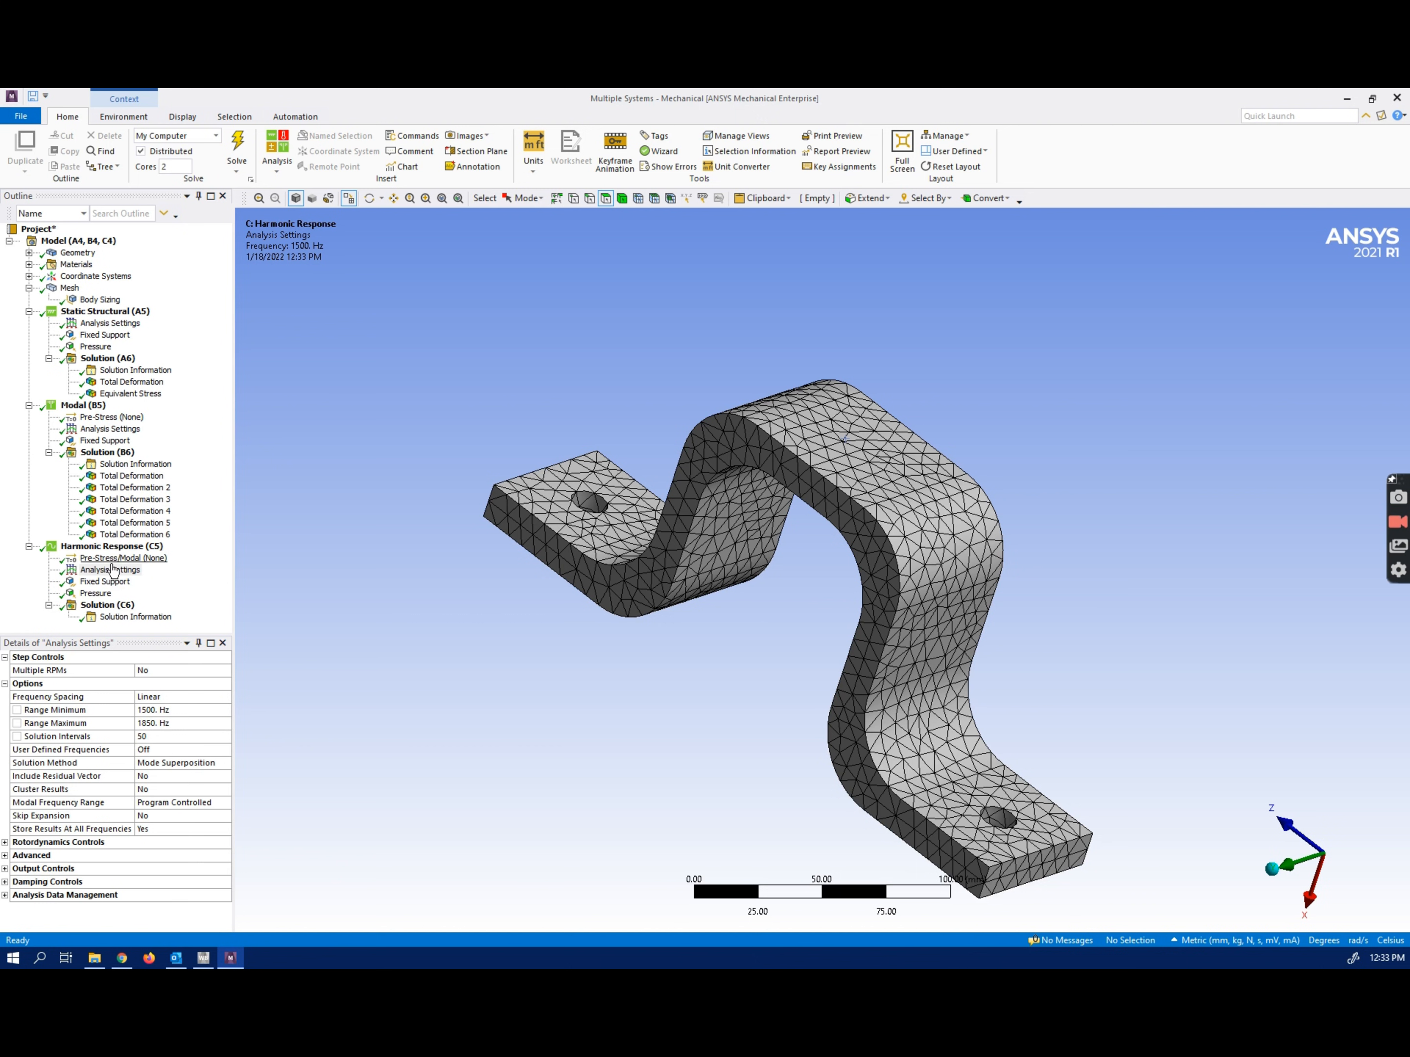
Step: Insert a Deformation Frequency Response under the Harmonic Response solution and scope it to the frame body
{"action": "right_click", "coordinate": [110, 607]}
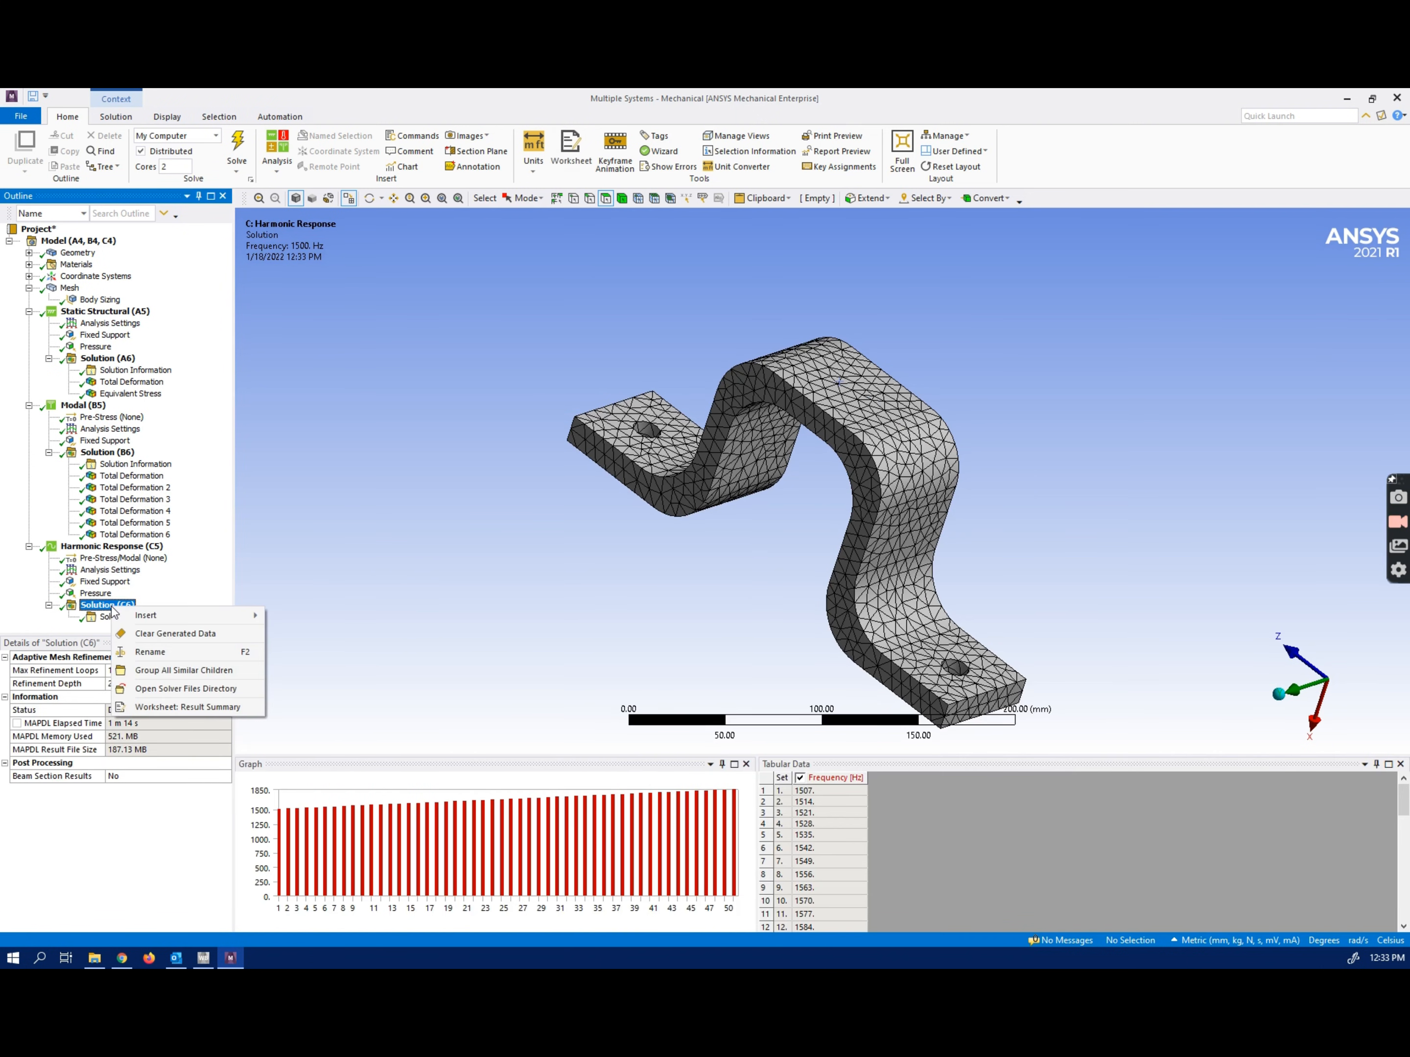
{"action": "mouse_move", "coordinate": [180, 617]}
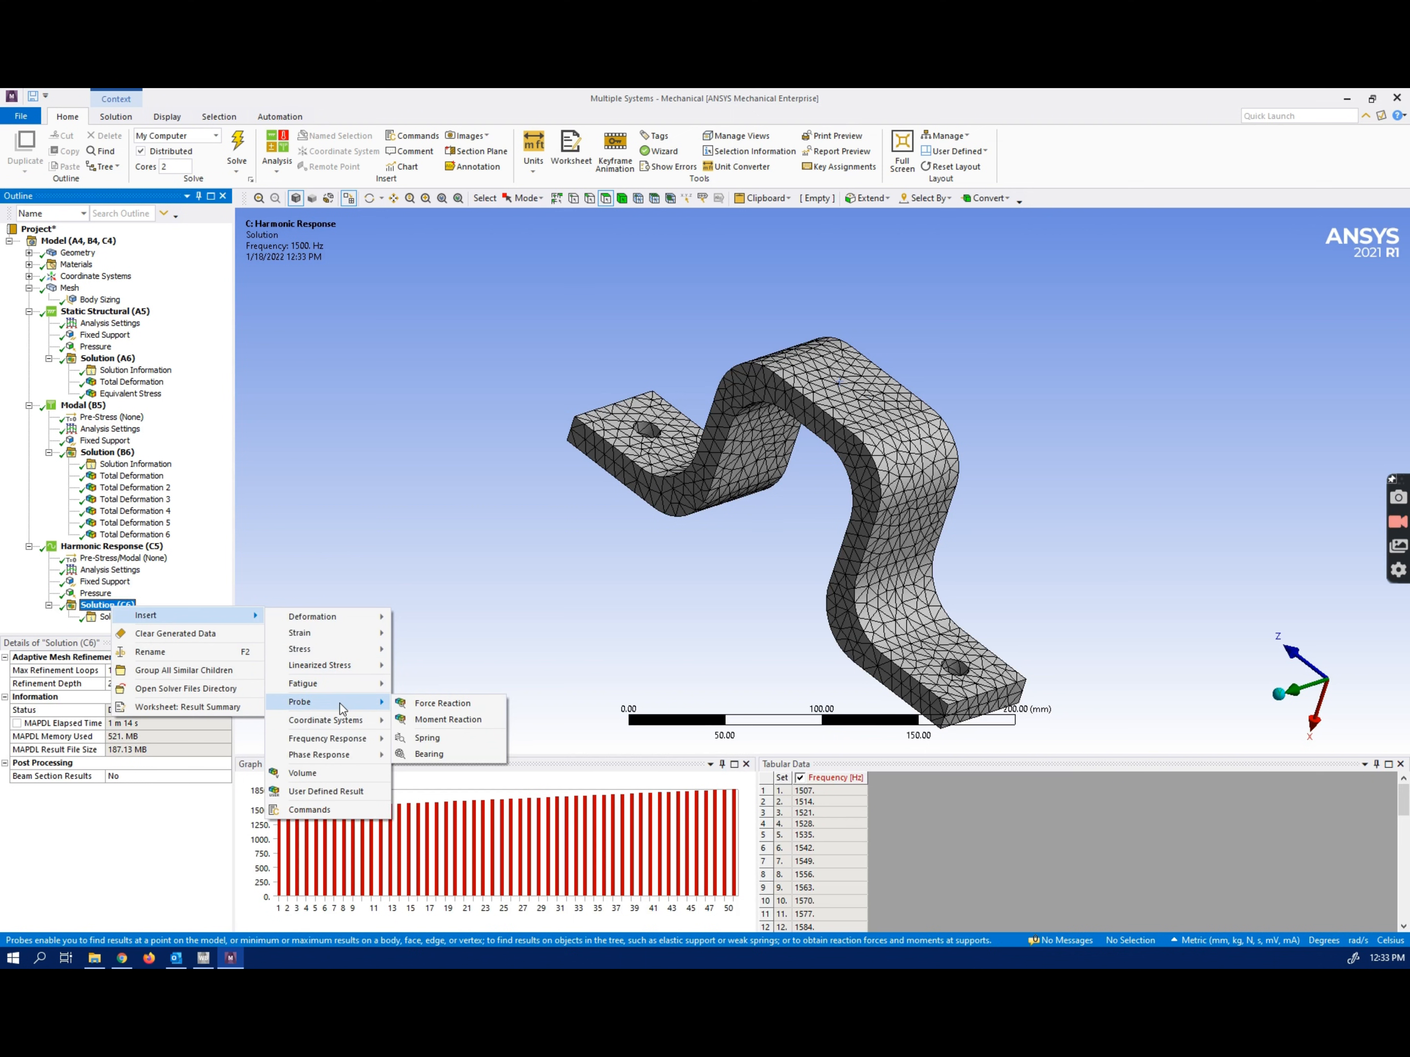
{"action": "mouse_move", "coordinate": [365, 756]}
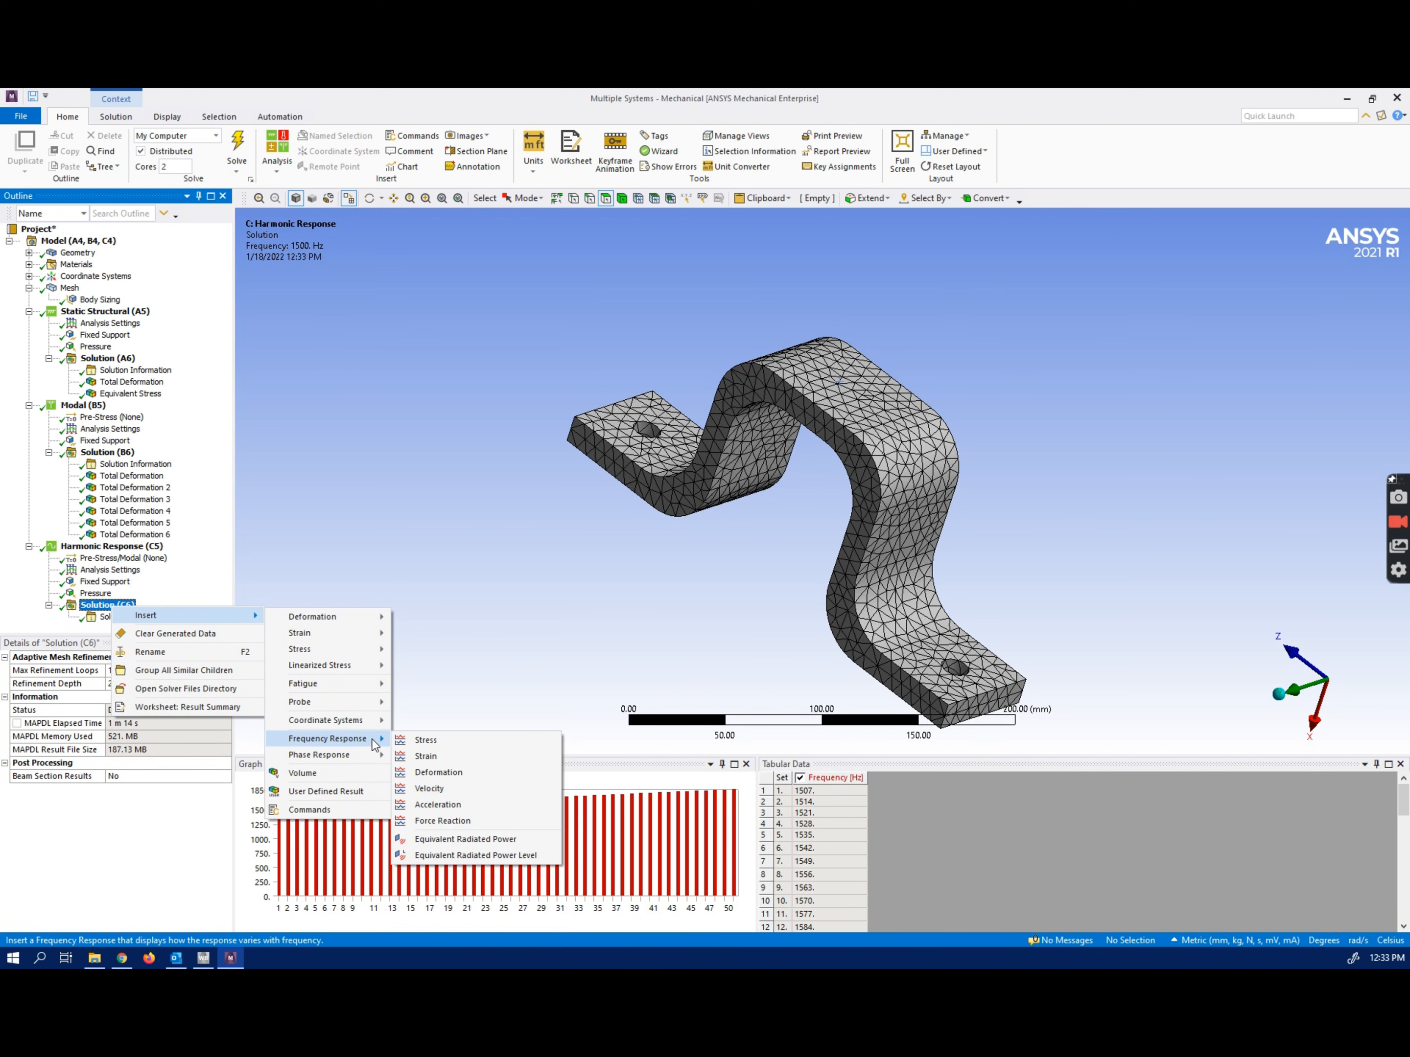
{"action": "left_click", "coordinate": [455, 773]}
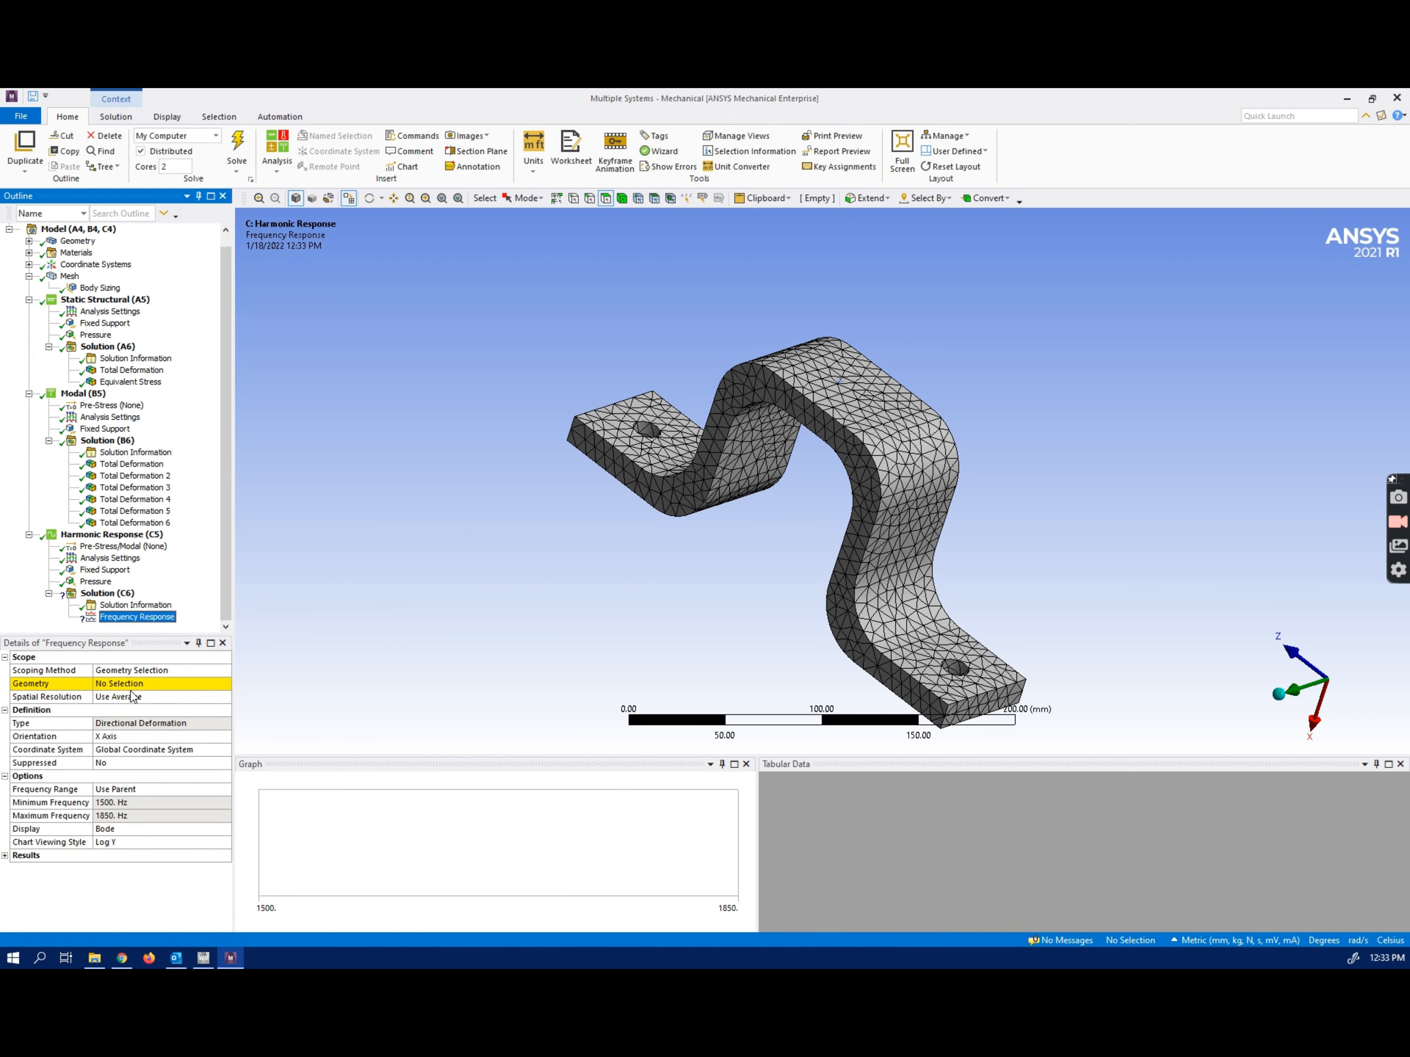
{"action": "left_click", "coordinate": [117, 685]}
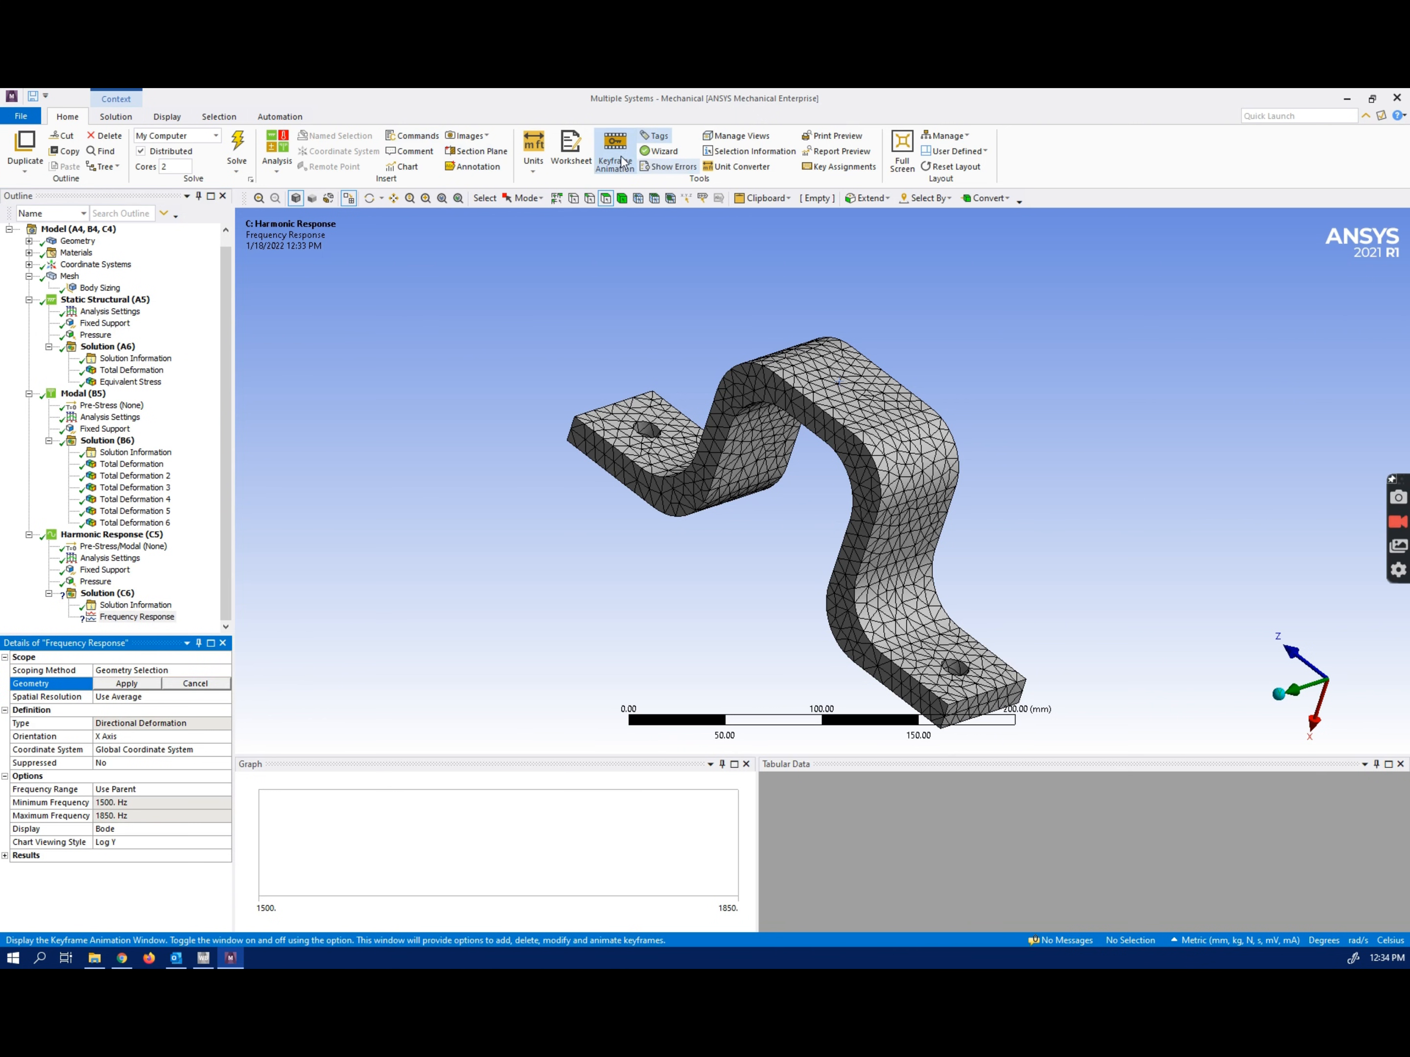
{"action": "left_click", "coordinate": [621, 199]}
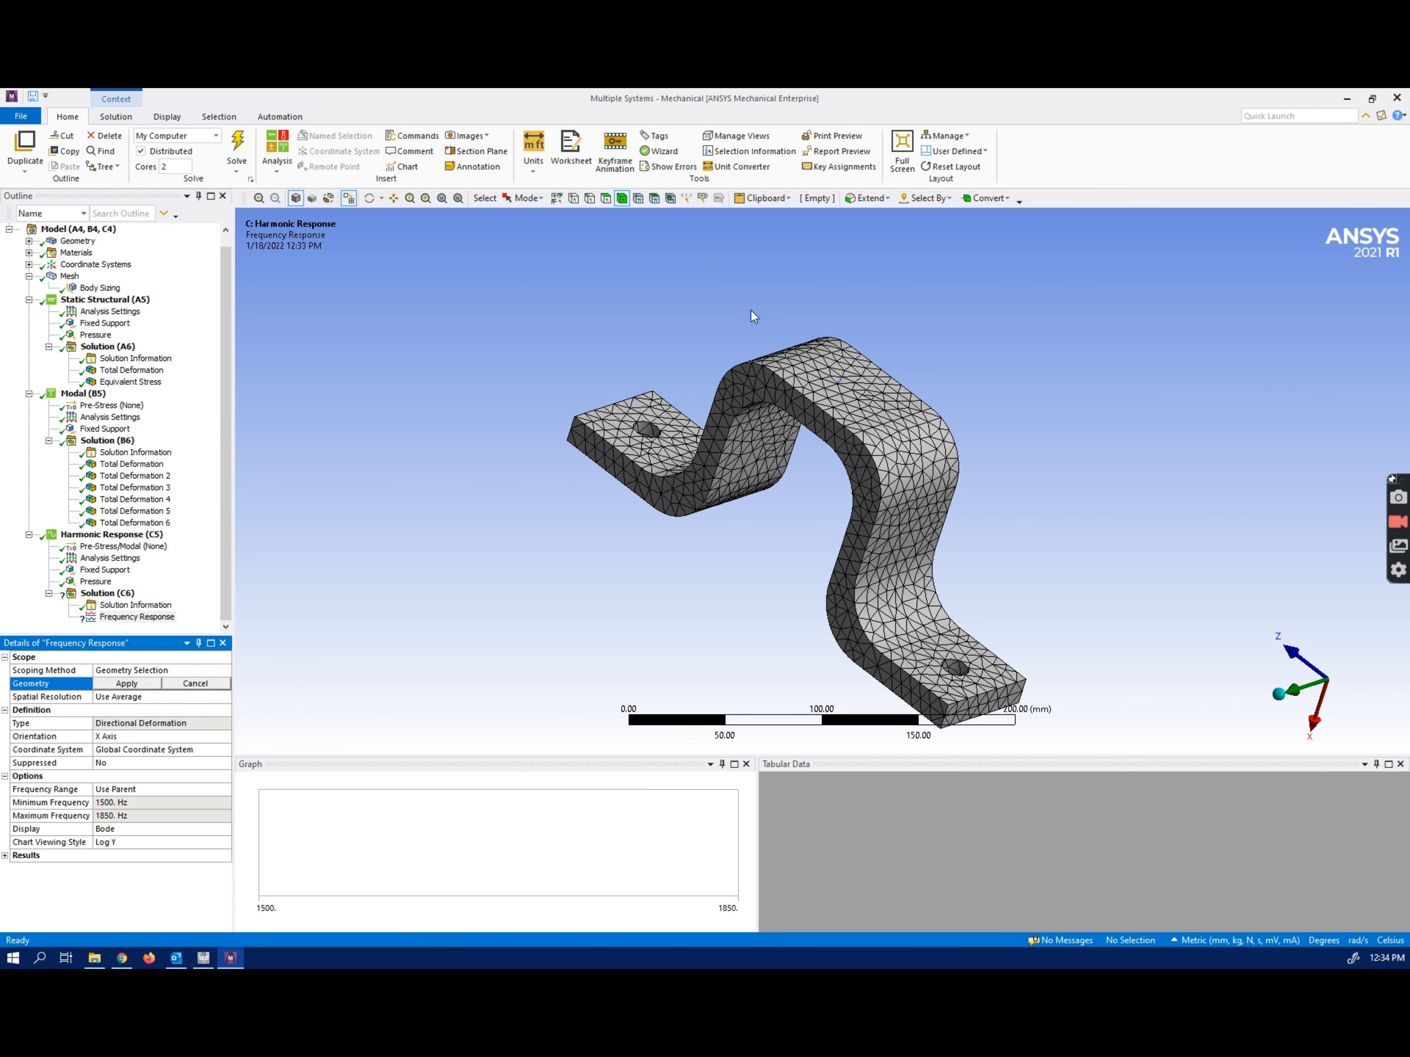
{"action": "left_click", "coordinate": [801, 371]}
{"action": "left_click", "coordinate": [104, 687]}
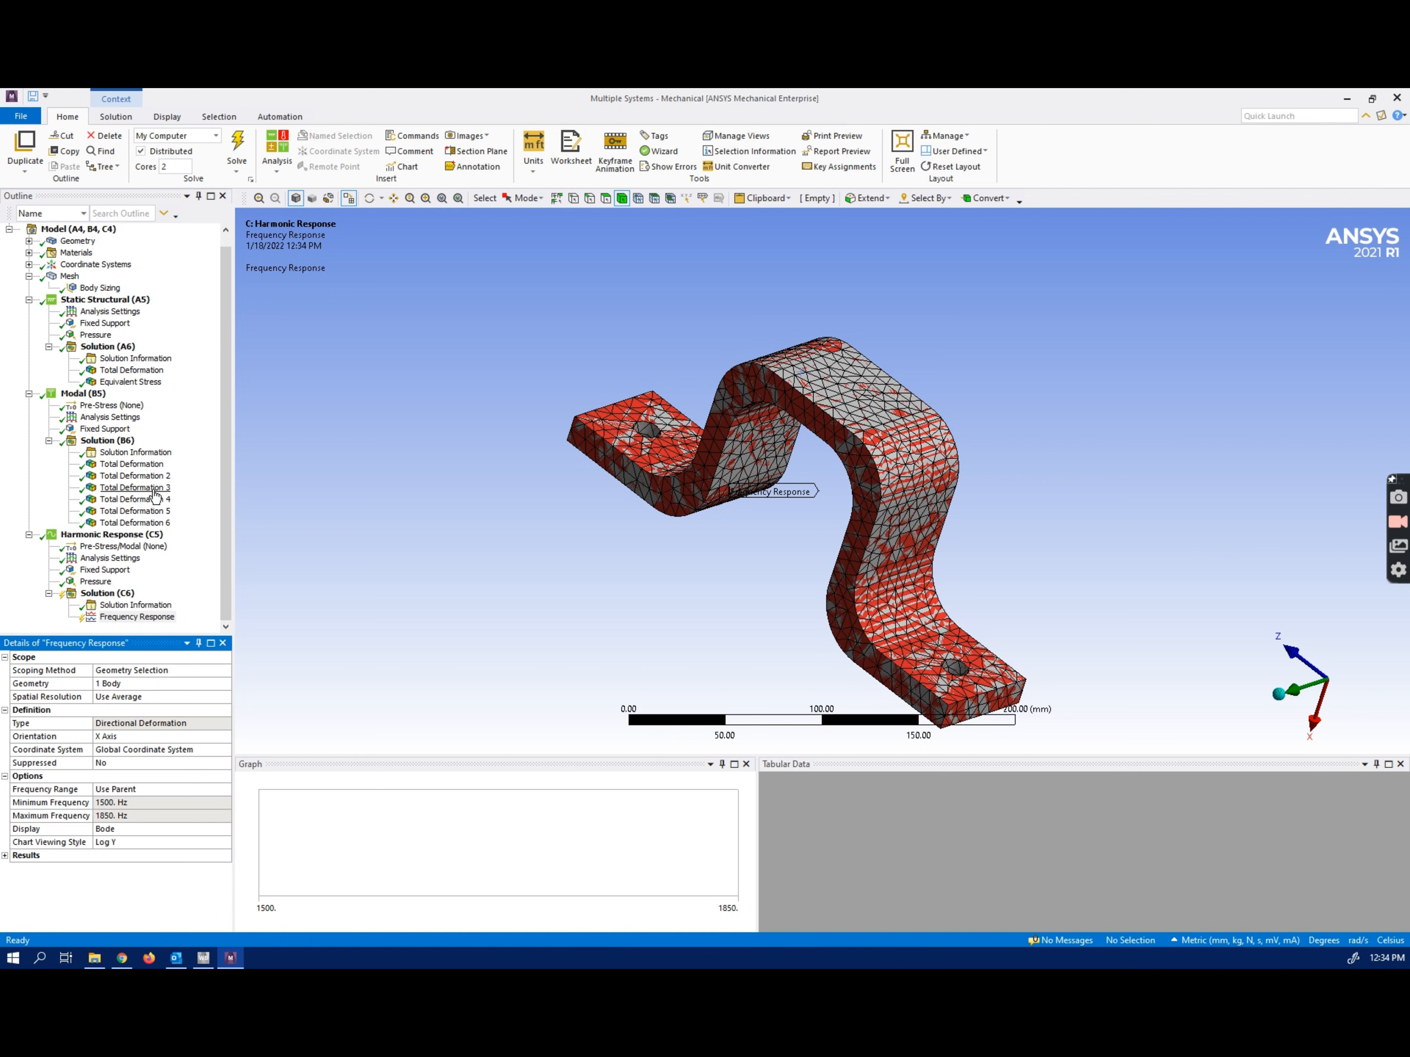
Step: Recheck the third mode's total deformation result and evaluate the X-axis Frequency Response of the frame body
{"action": "left_click", "coordinate": [154, 490]}
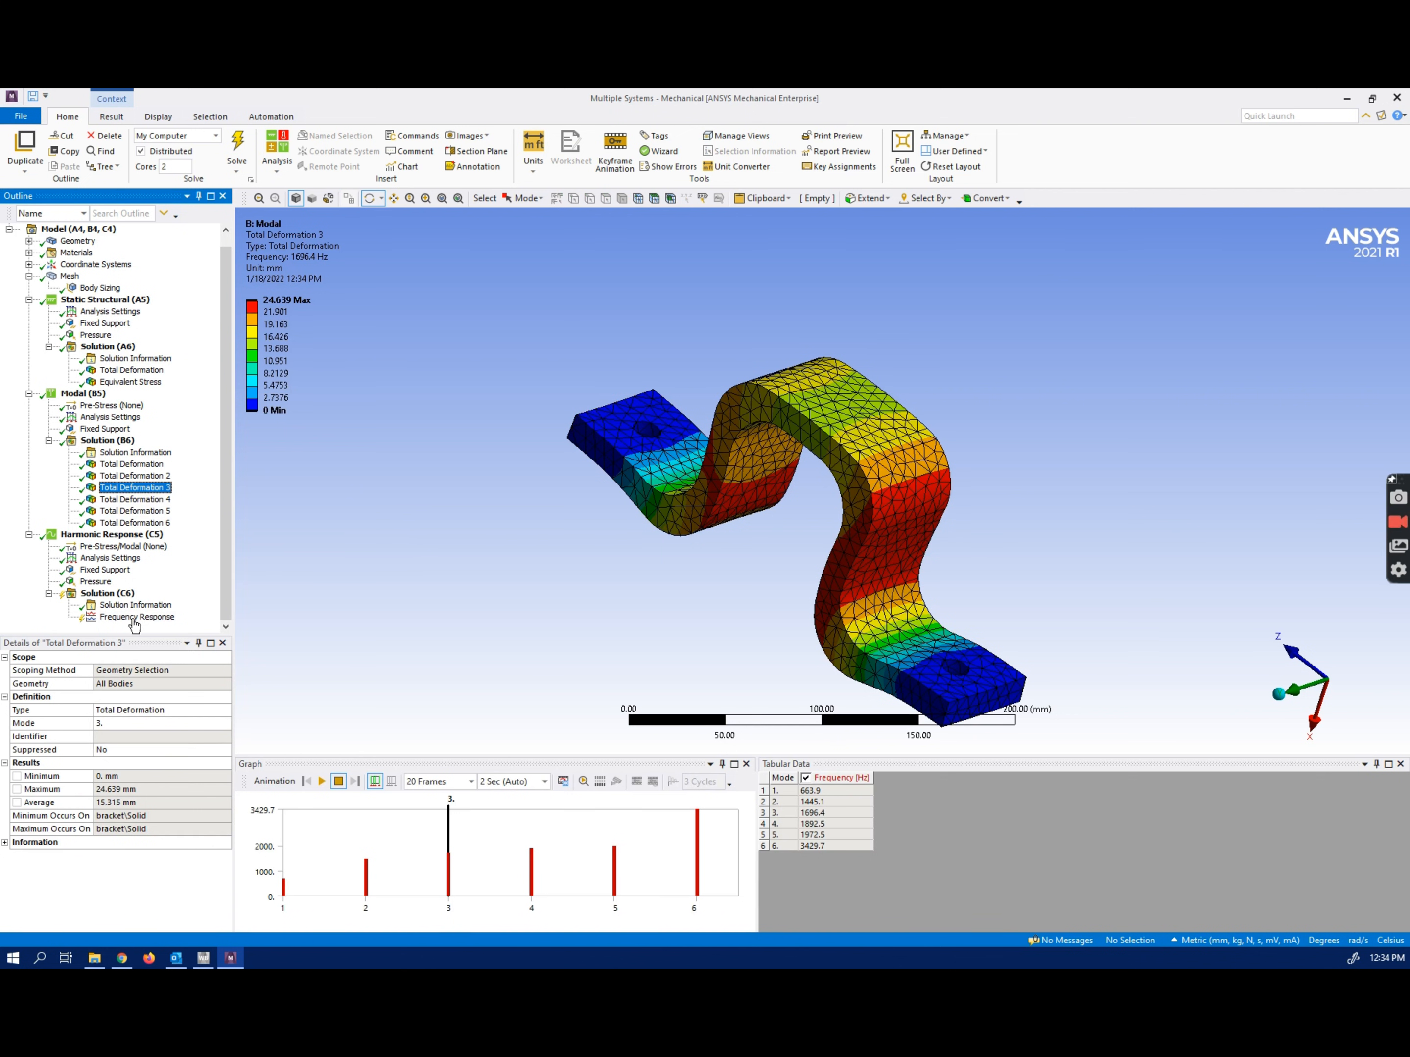
{"action": "left_click", "coordinate": [132, 619]}
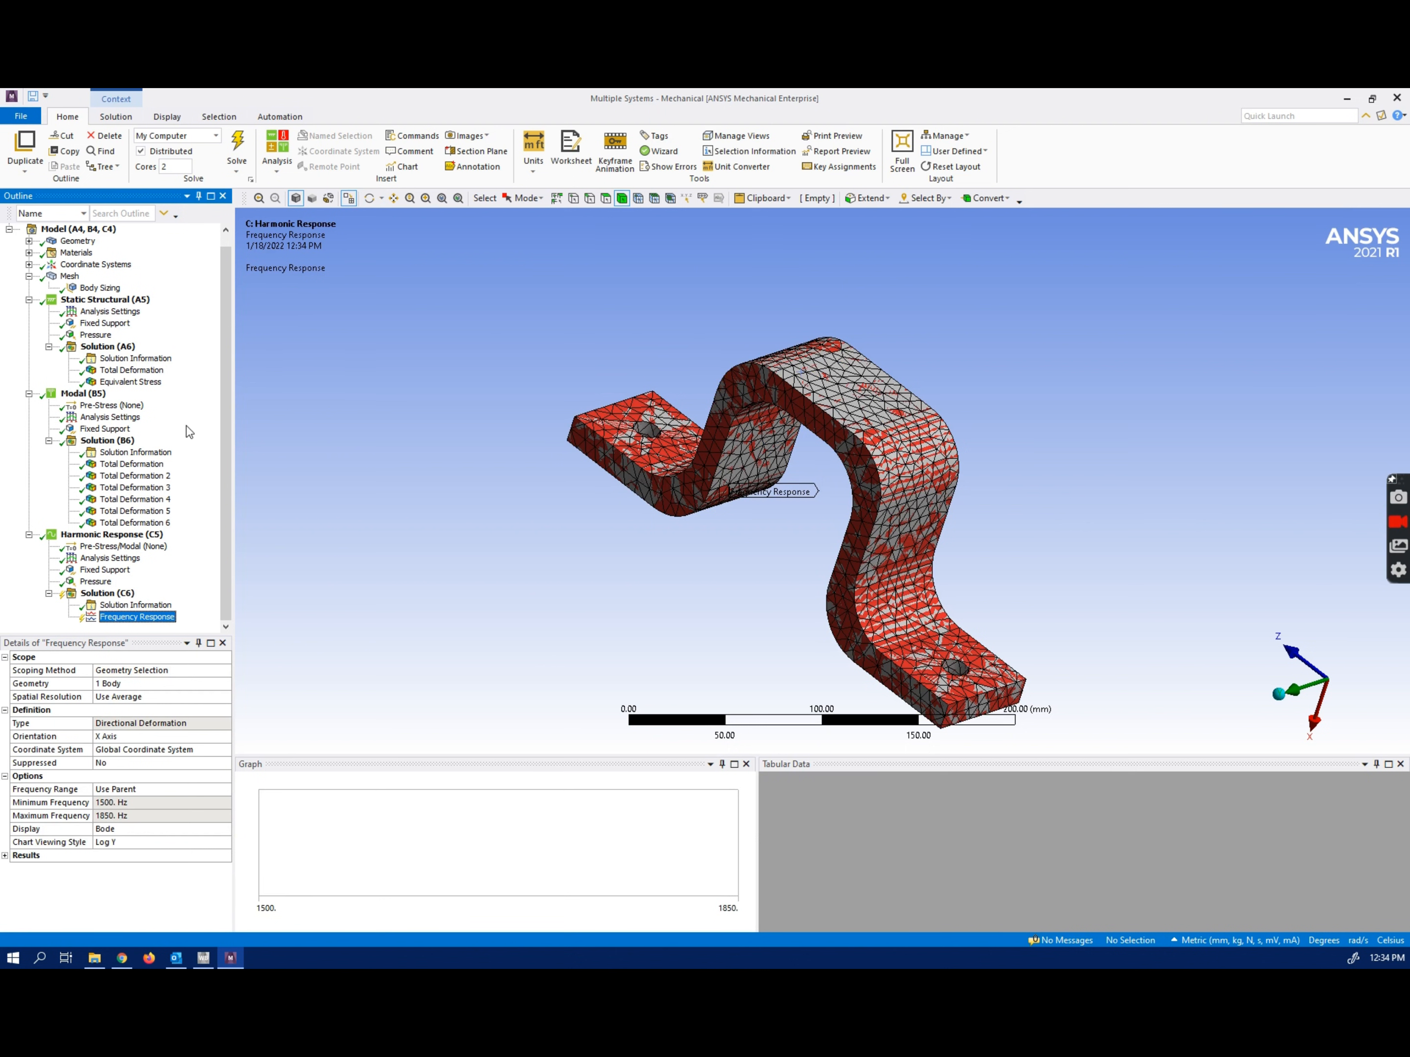
{"action": "left_click", "coordinate": [238, 138]}
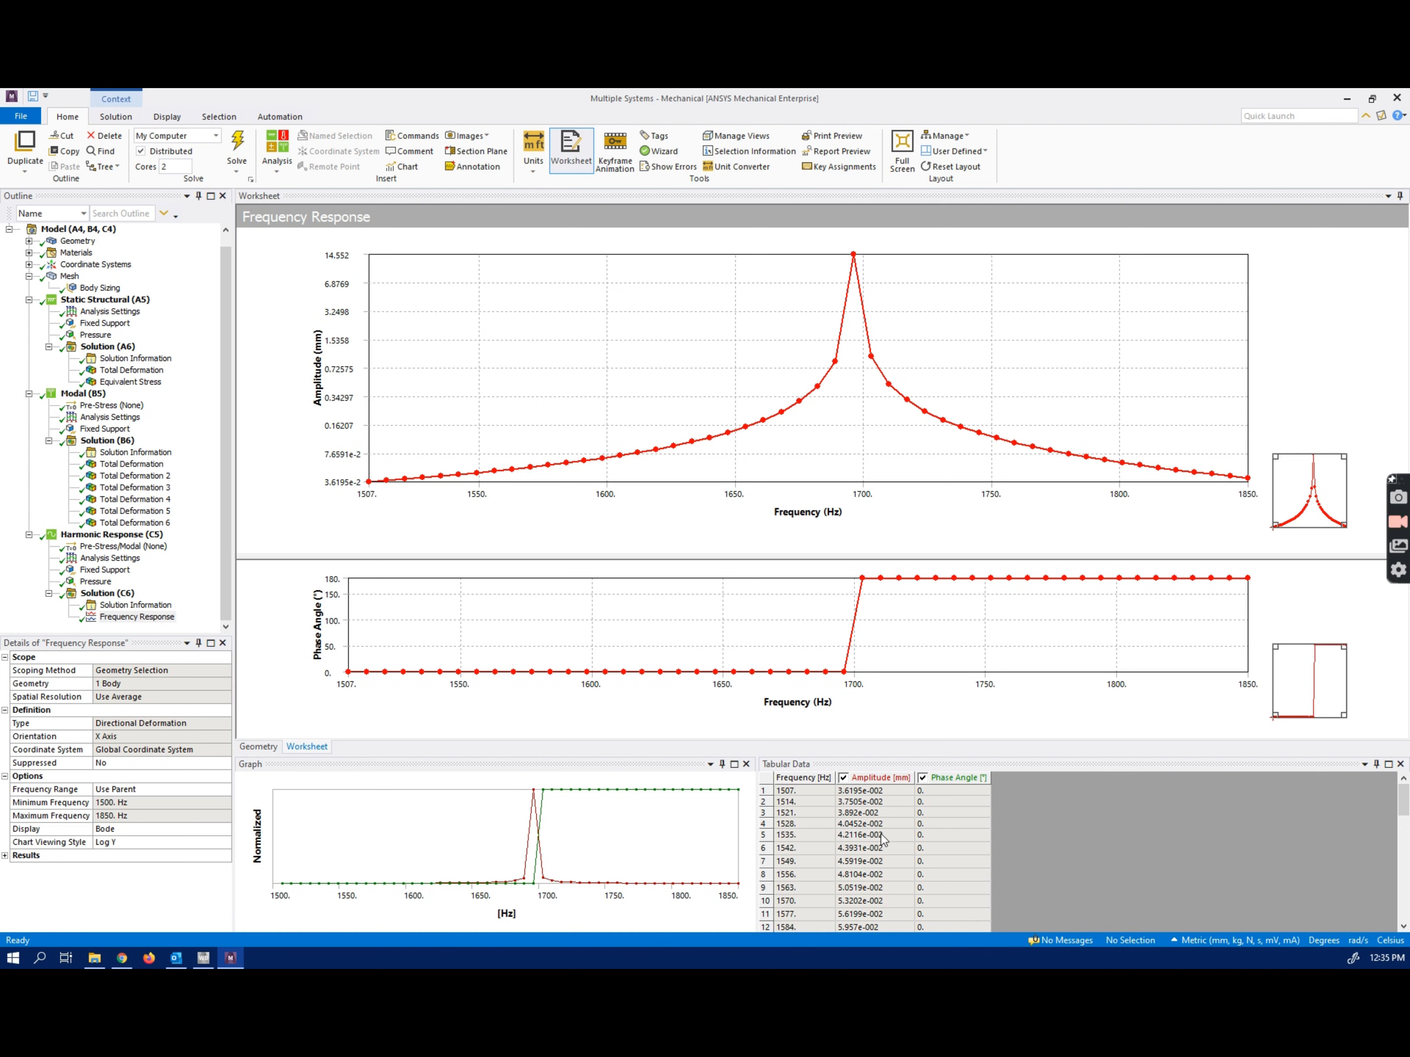
Step: Locate the peak amplitude and its frequency in the Frequency Response tabular data
{"action": "scroll", "coordinate": [879, 846], "scroll_direction": "down", "scroll_amount": 3}
{"action": "scroll", "coordinate": [879, 850], "scroll_direction": "down", "scroll_amount": 2}
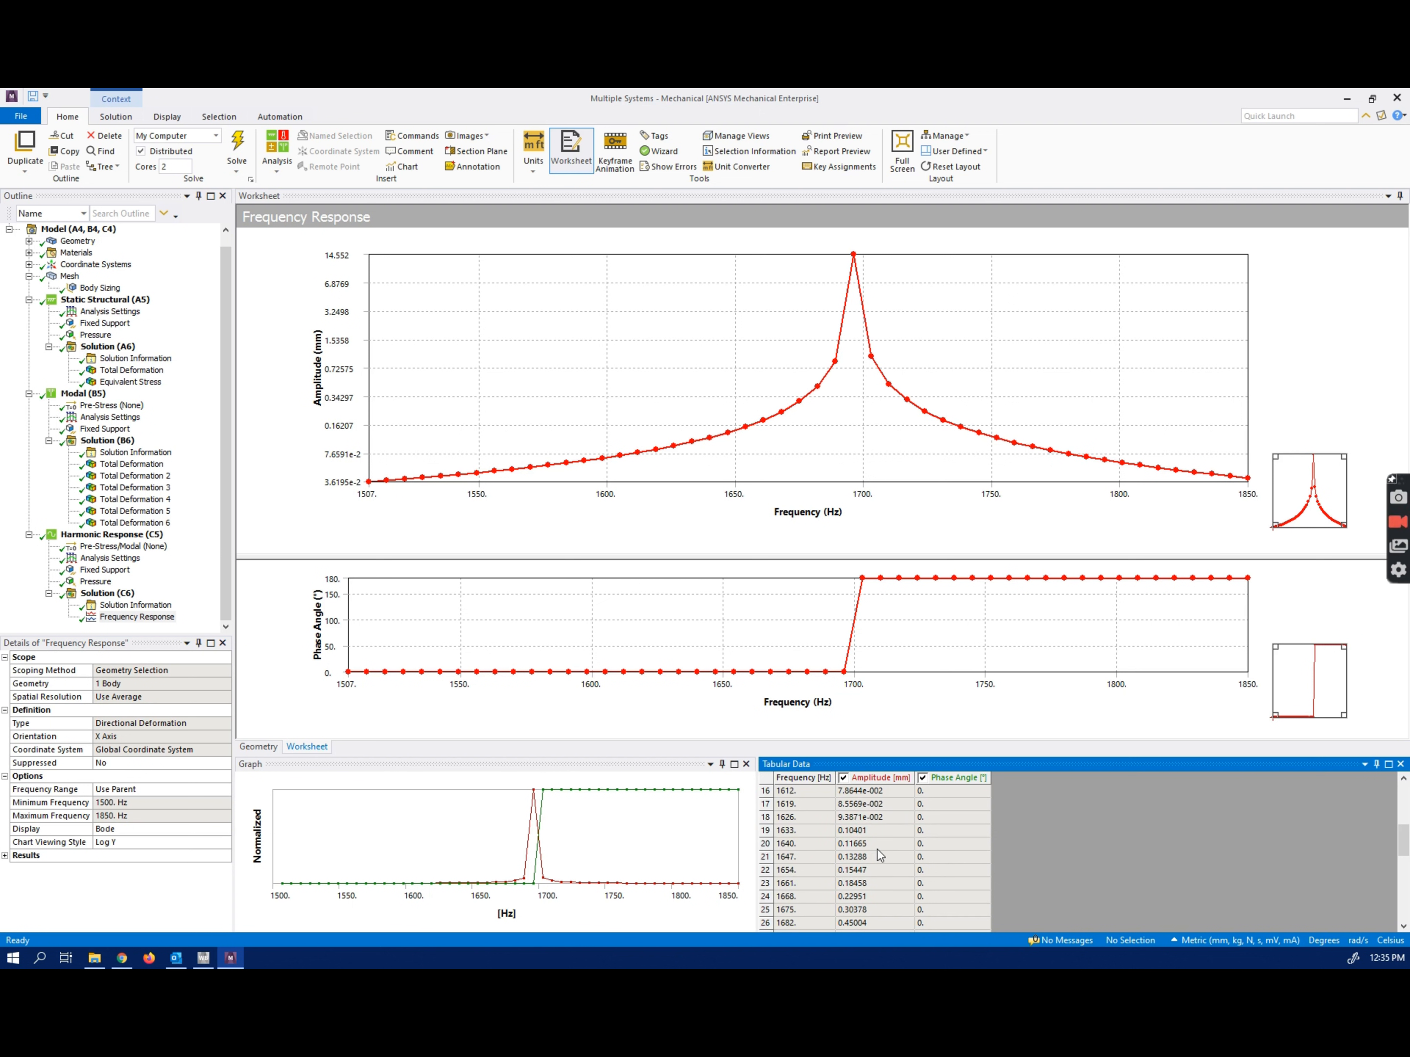
{"action": "scroll", "coordinate": [878, 849], "scroll_direction": "down", "scroll_amount": 3}
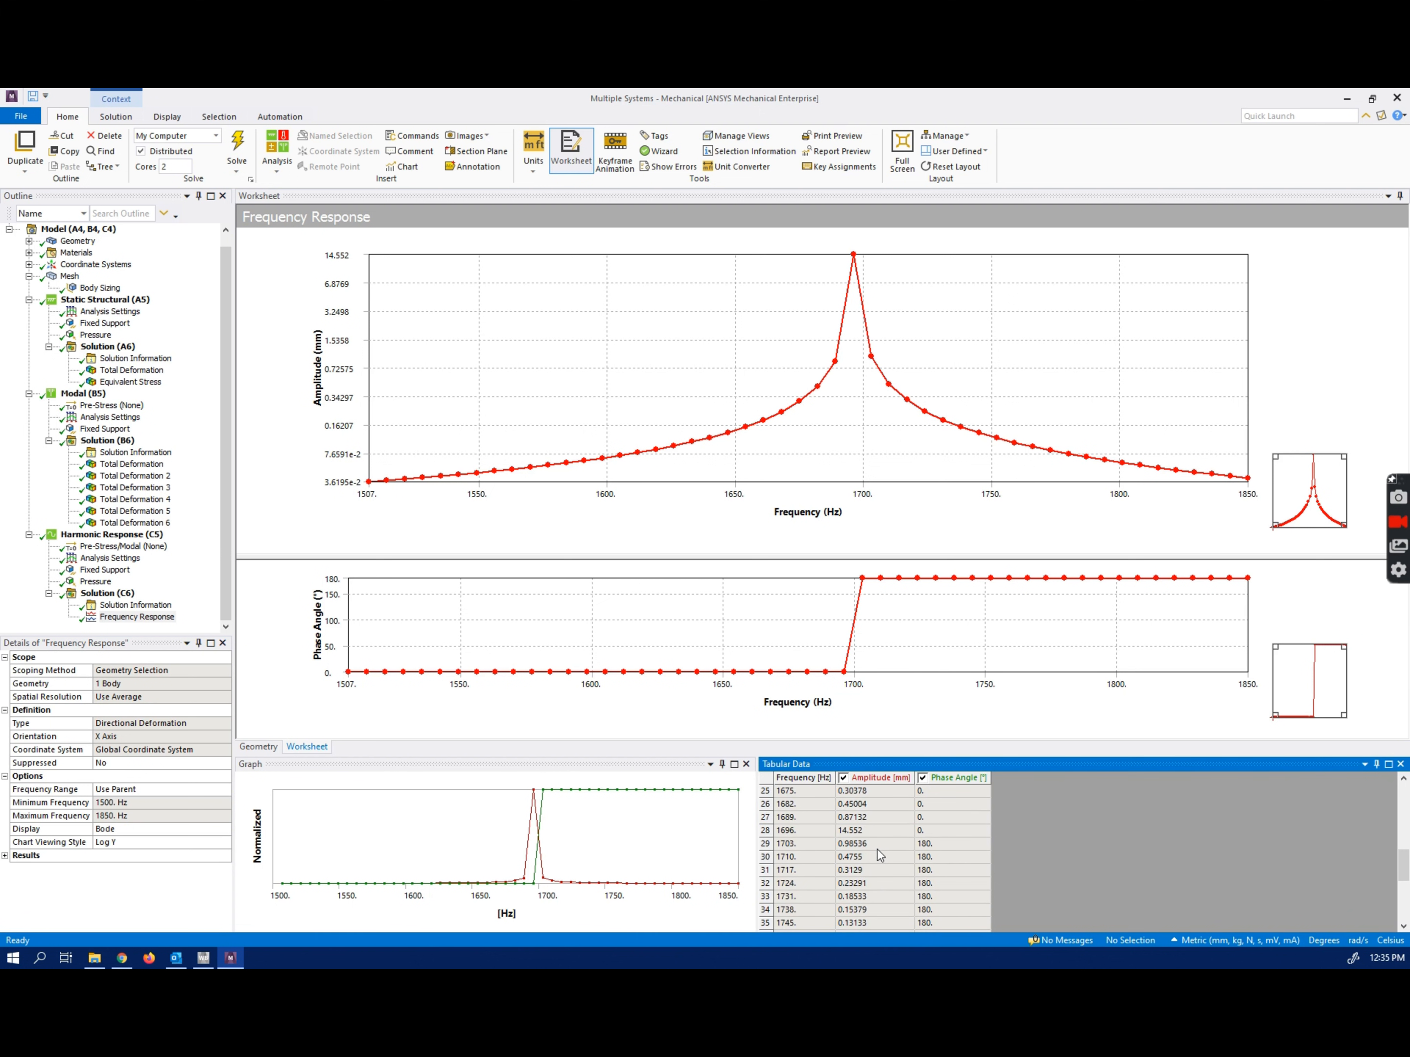
{"action": "left_click", "coordinate": [848, 831]}
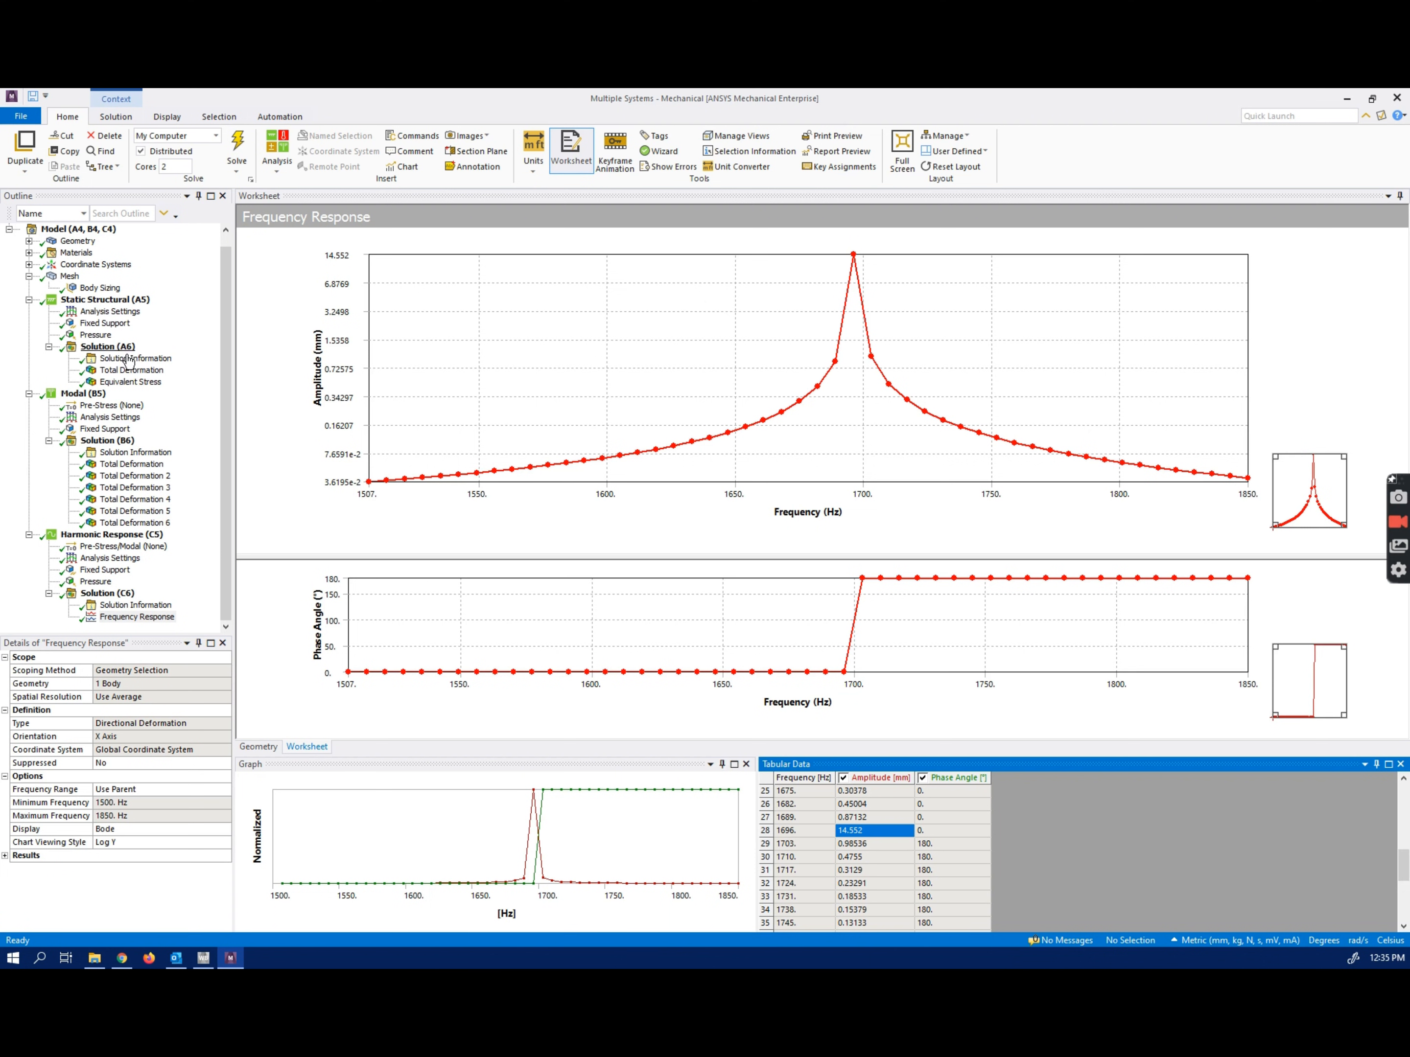
Step: Review the Static Structural total deformation and equivalent stress results, and the natural frequencies in the Modal solution
{"action": "left_click", "coordinate": [131, 370]}
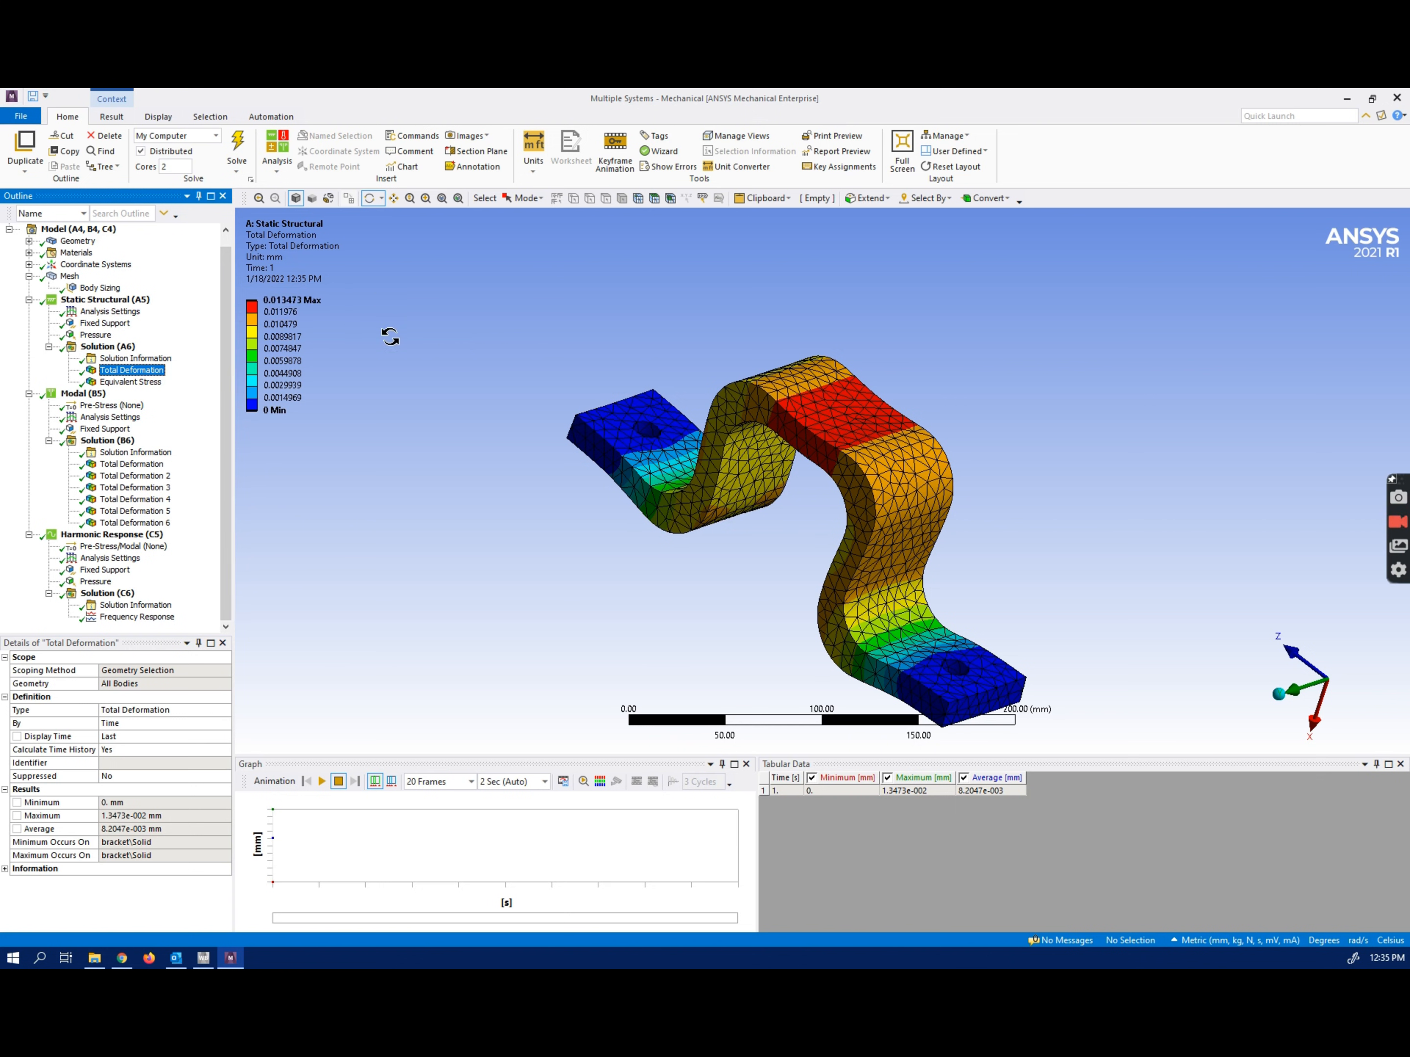
{"action": "key", "text": "Down"}
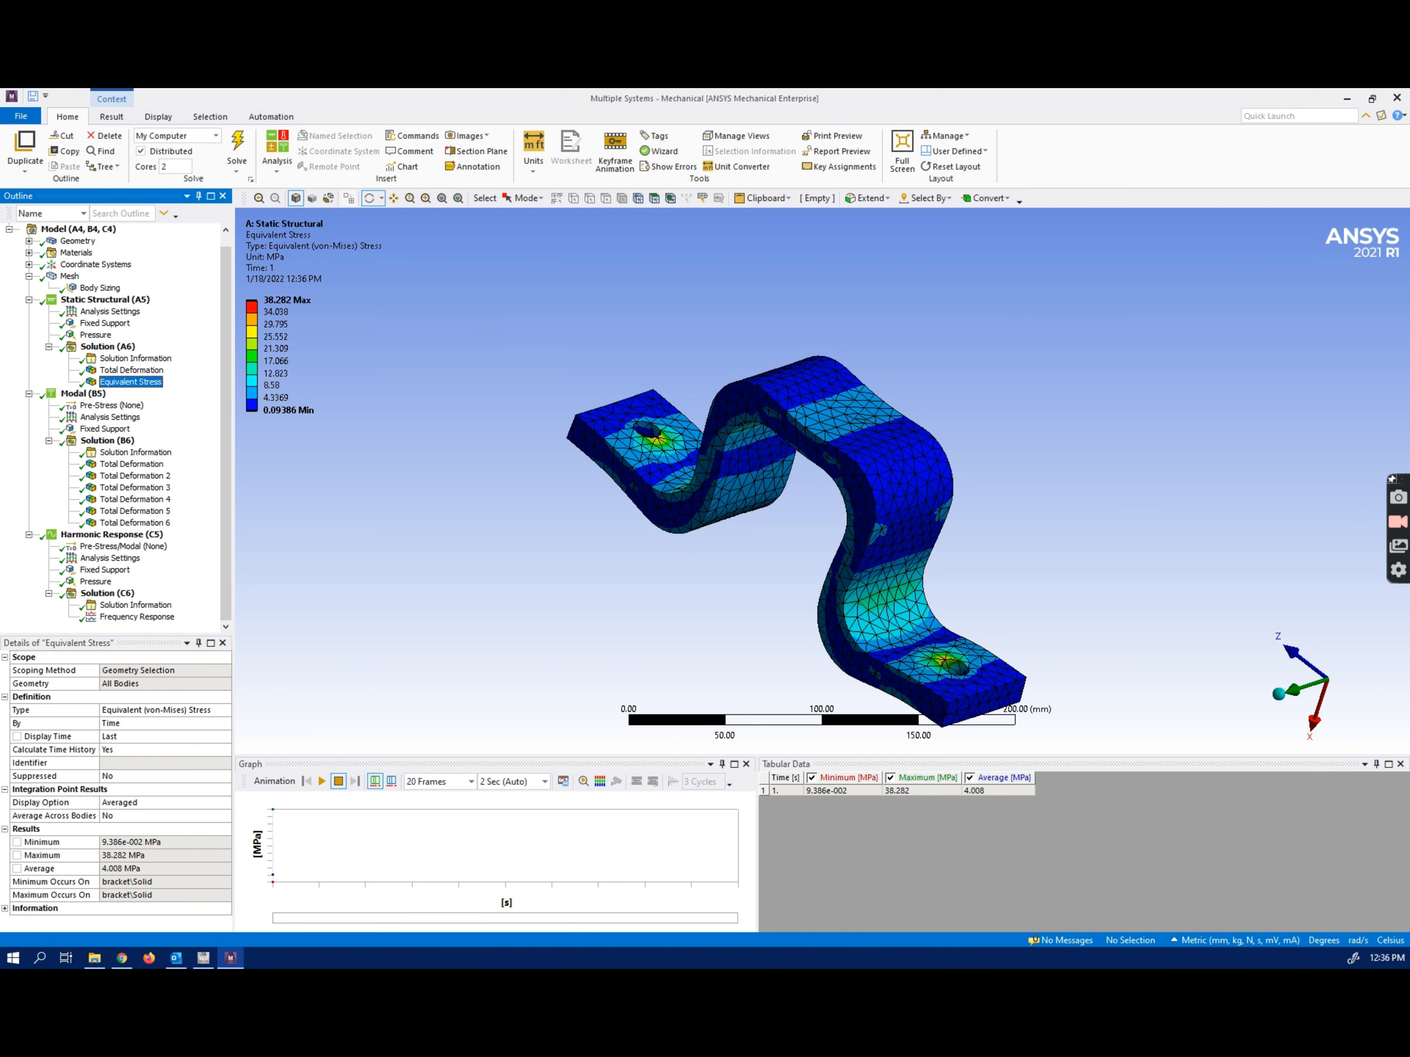
{"action": "left_click", "coordinate": [83, 394]}
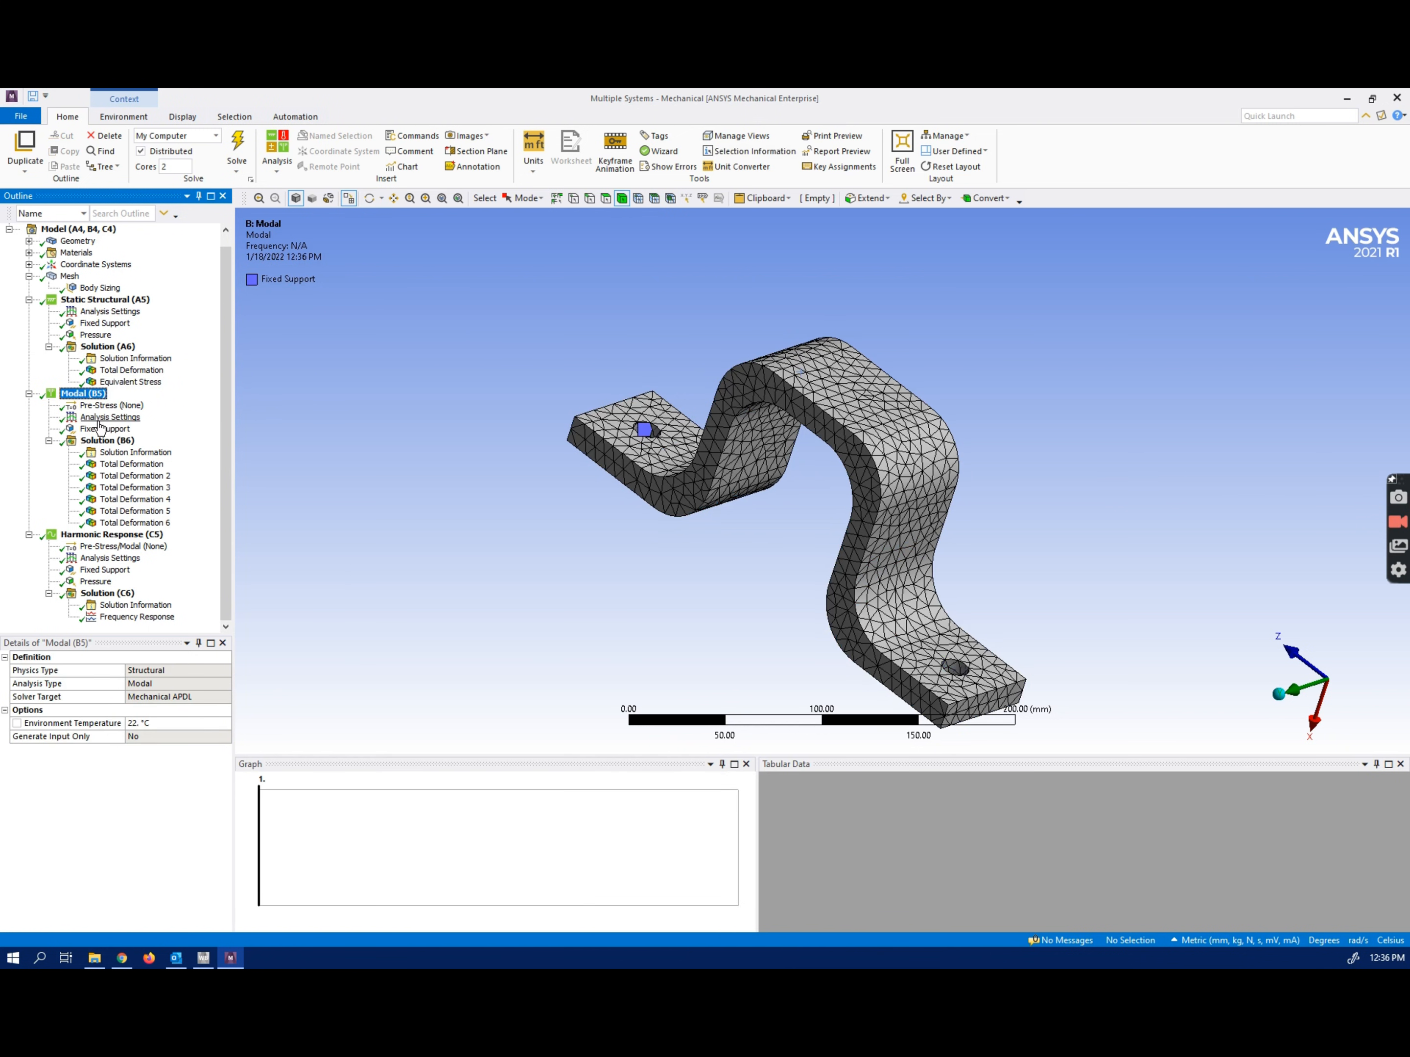
{"action": "left_click", "coordinate": [108, 441]}
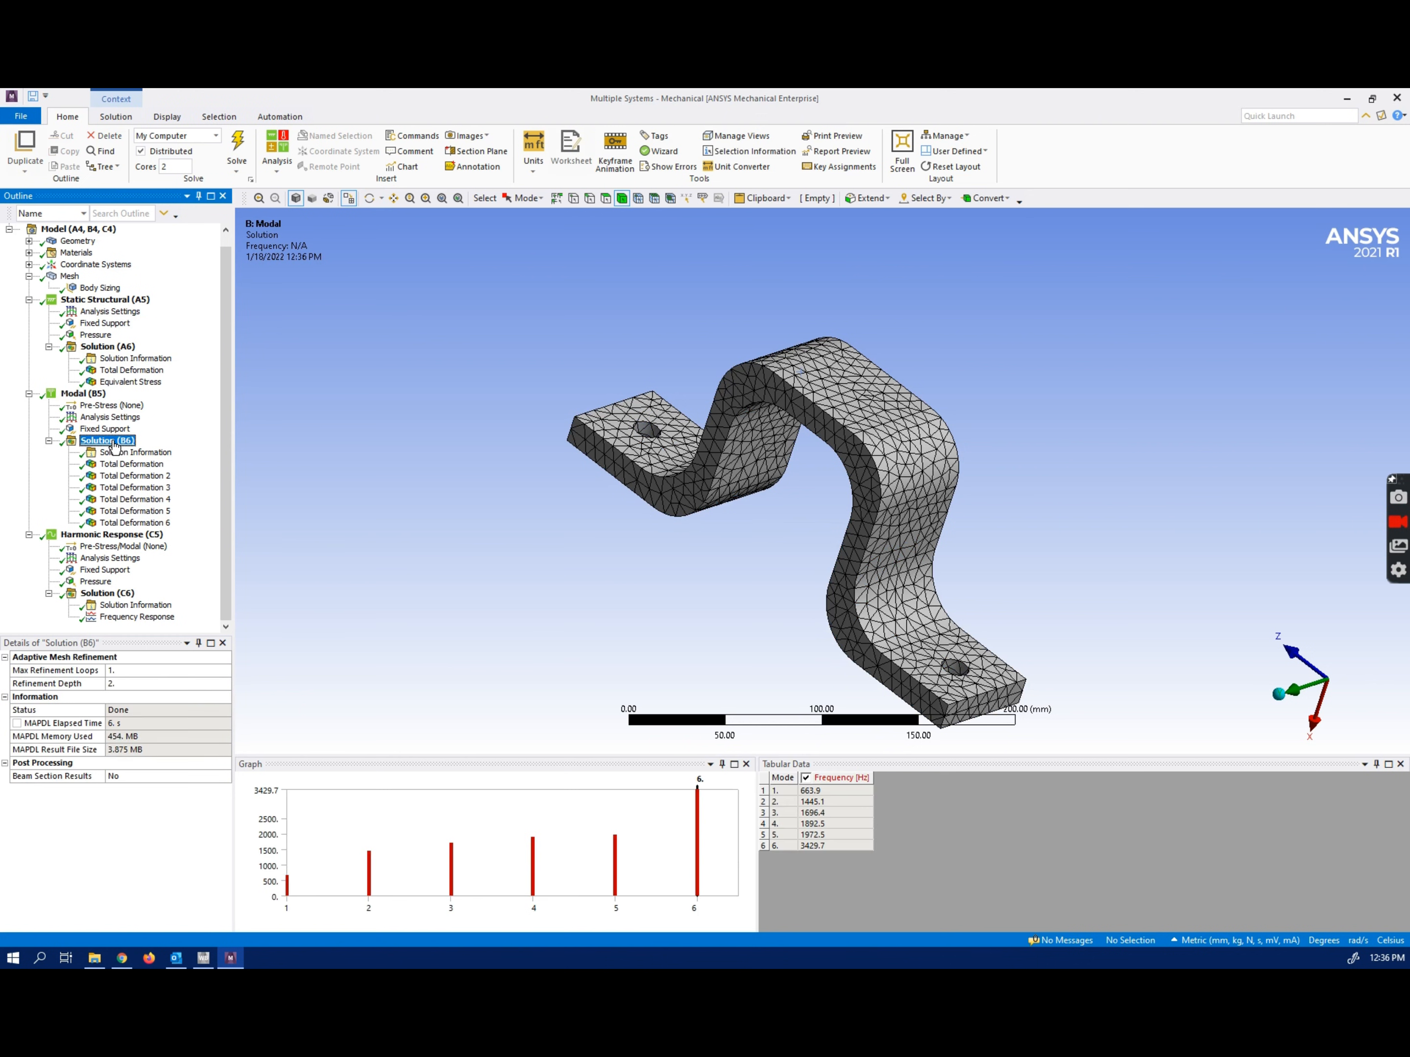
{"action": "left_click_drag", "start_coordinate": [816, 791], "coordinate": [830, 846]}
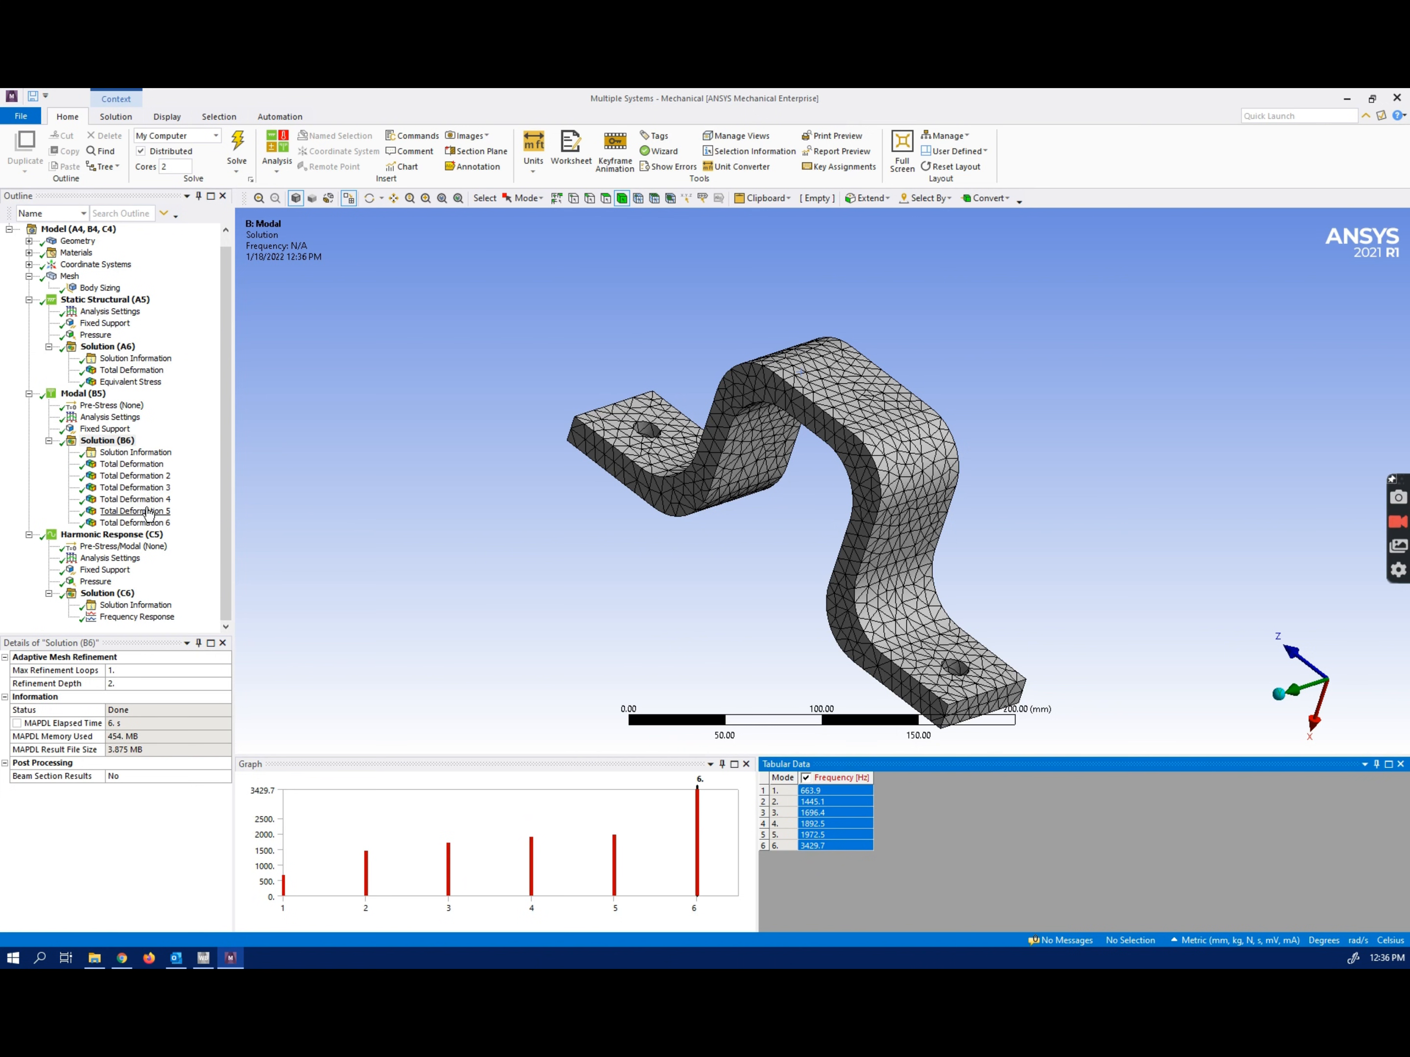
Step: Animate the third mode's total deformation and review the Harmonic Response frequency response plot again
{"action": "left_click", "coordinate": [150, 489]}
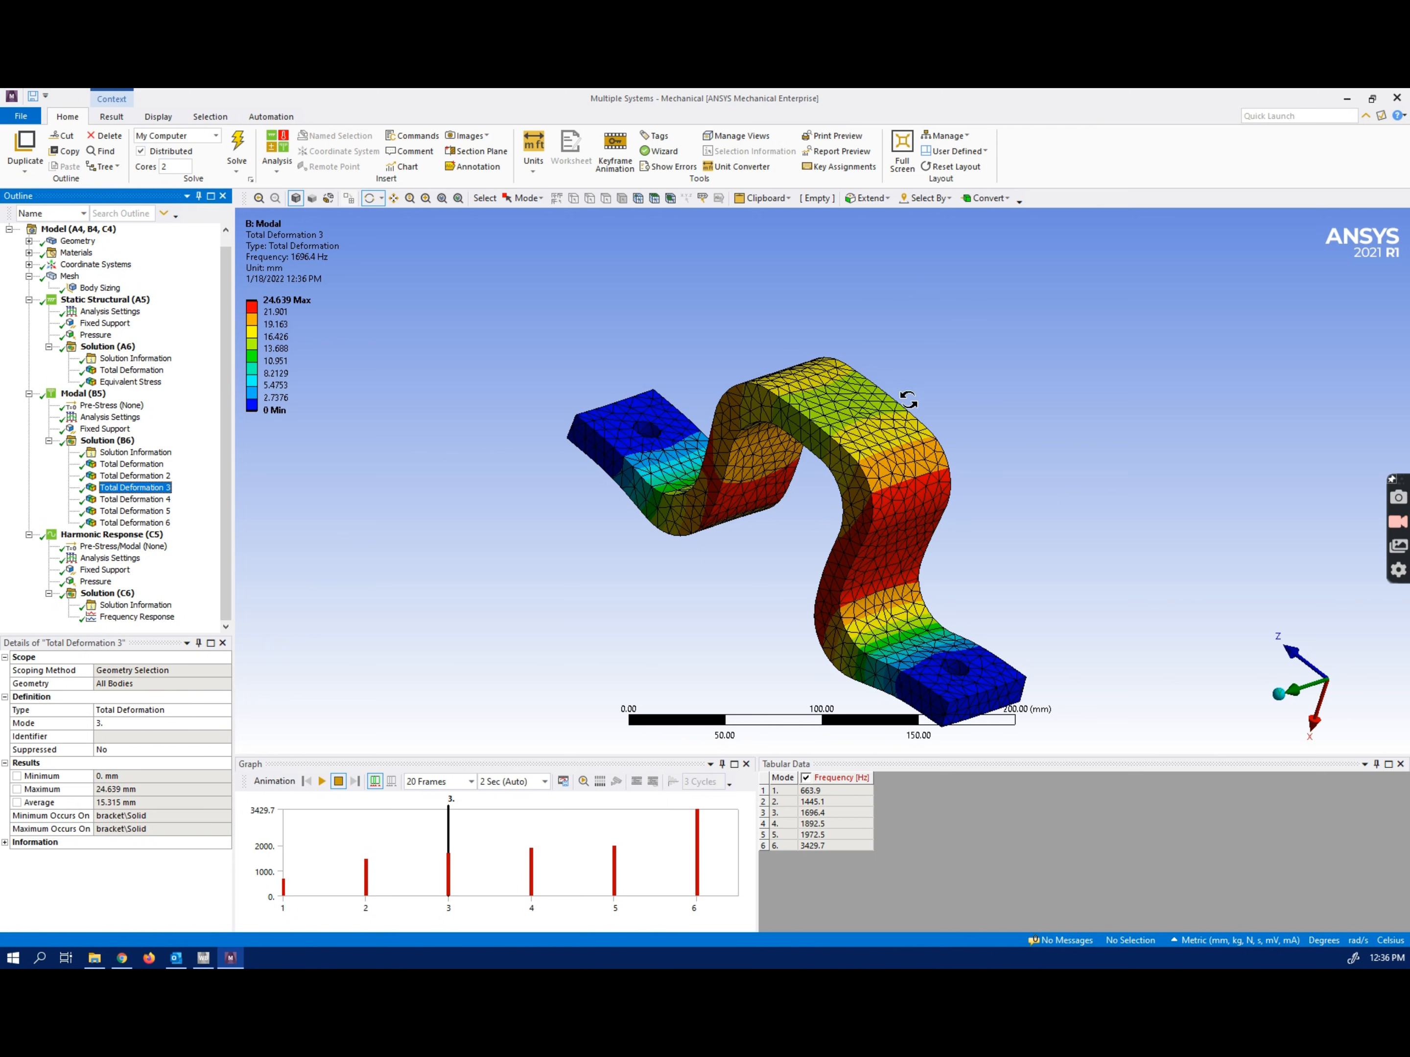
{"action": "left_click", "coordinate": [321, 781]}
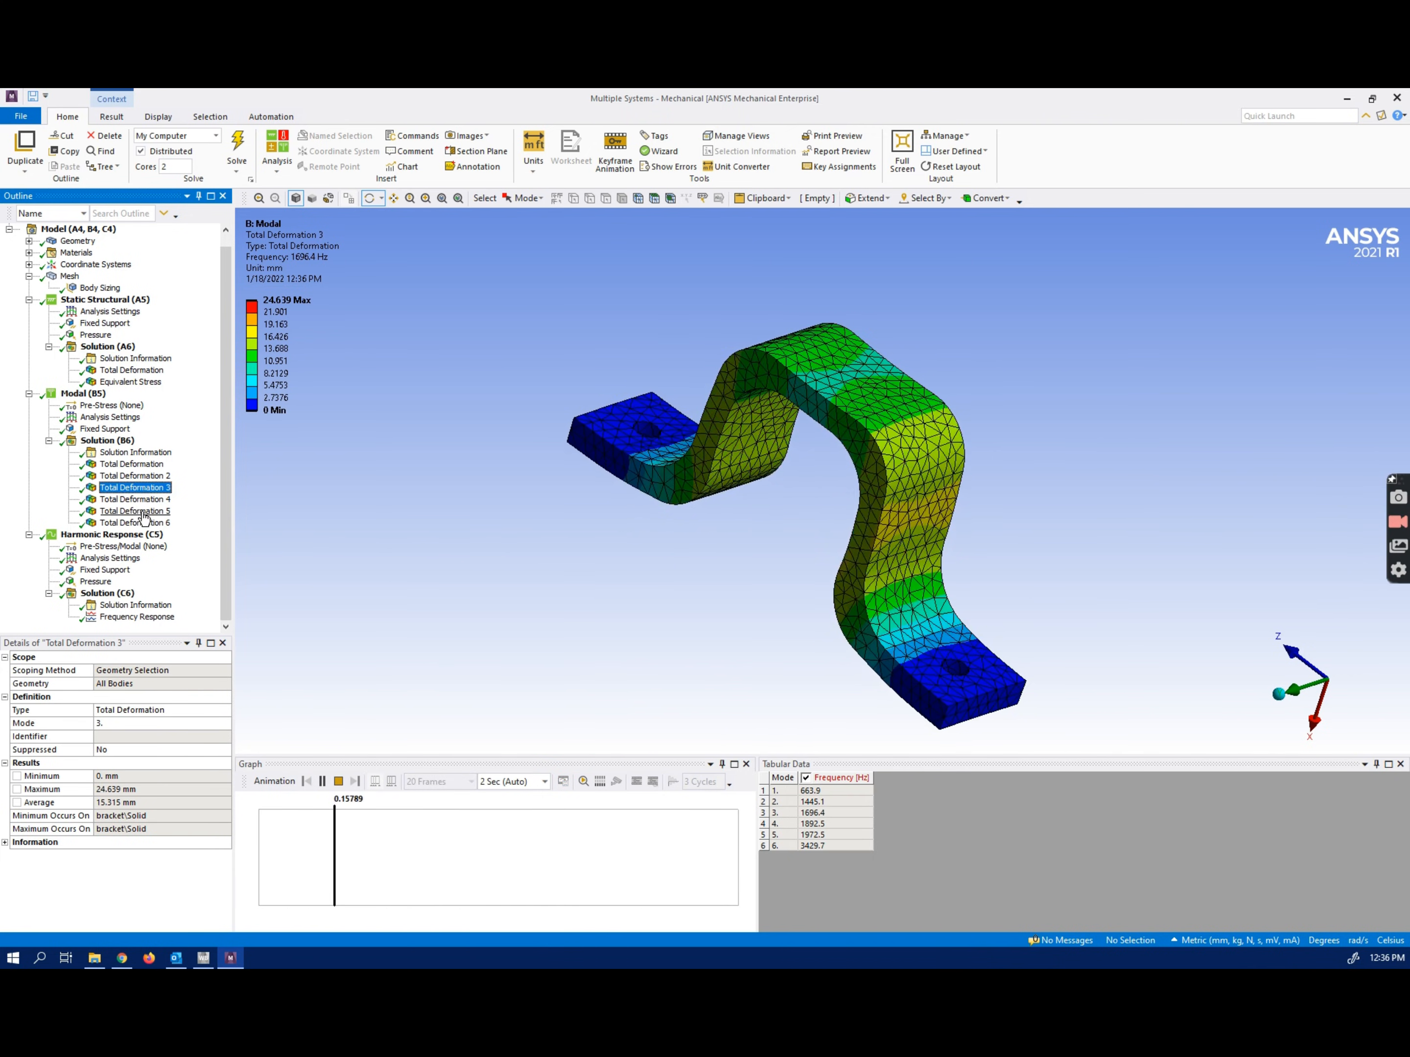
{"action": "left_click", "coordinate": [112, 535]}
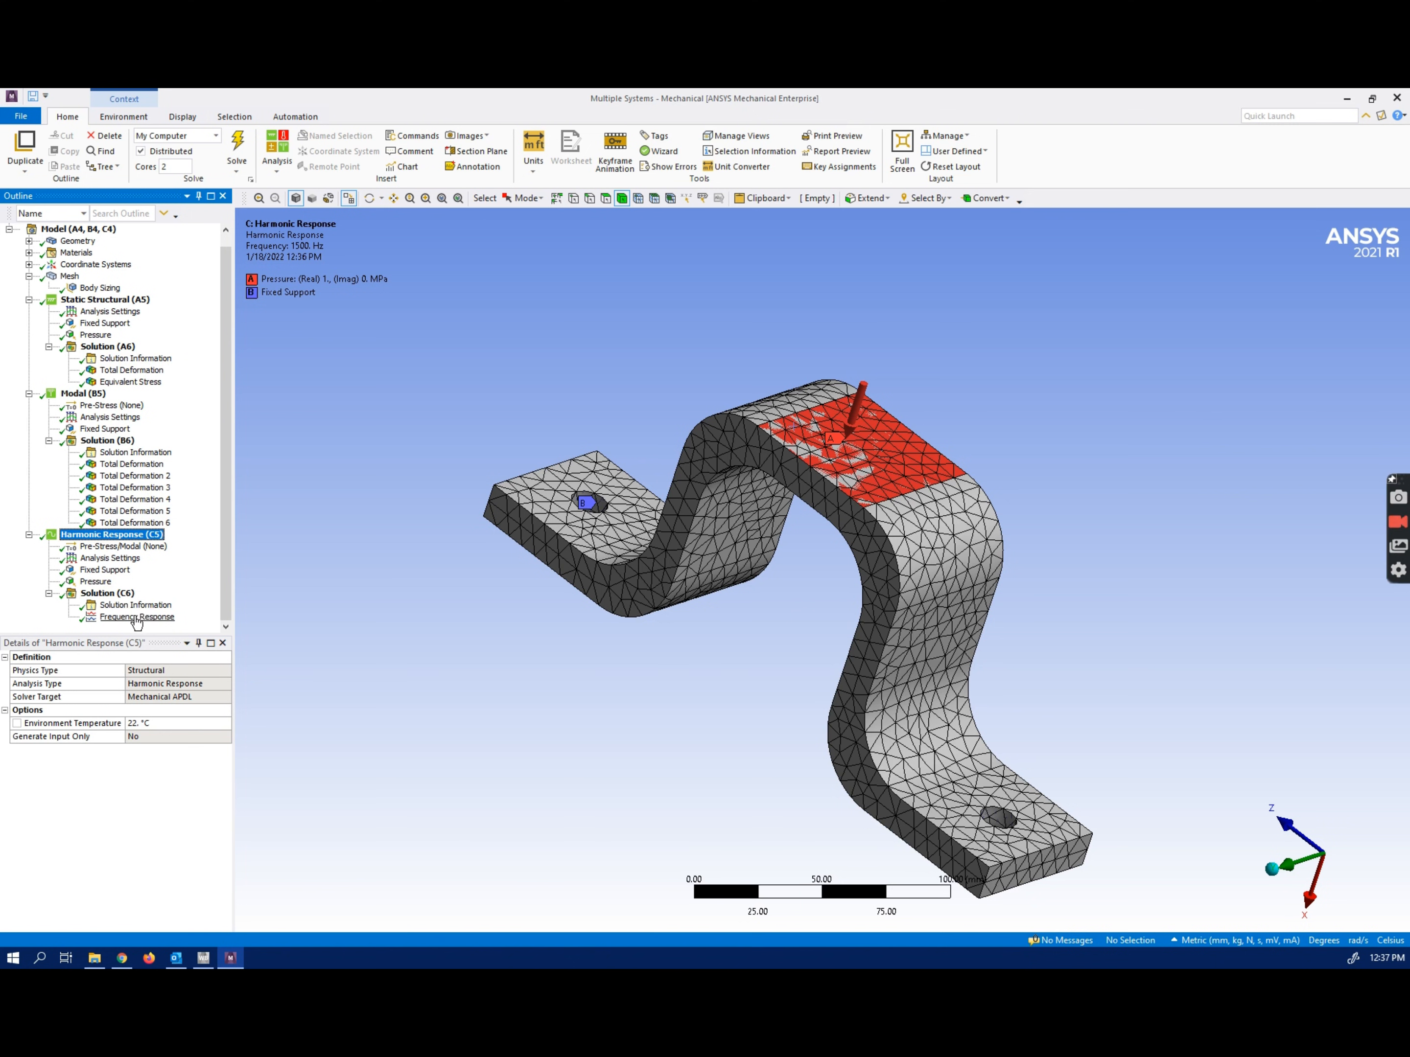
{"action": "left_click", "coordinate": [136, 618]}
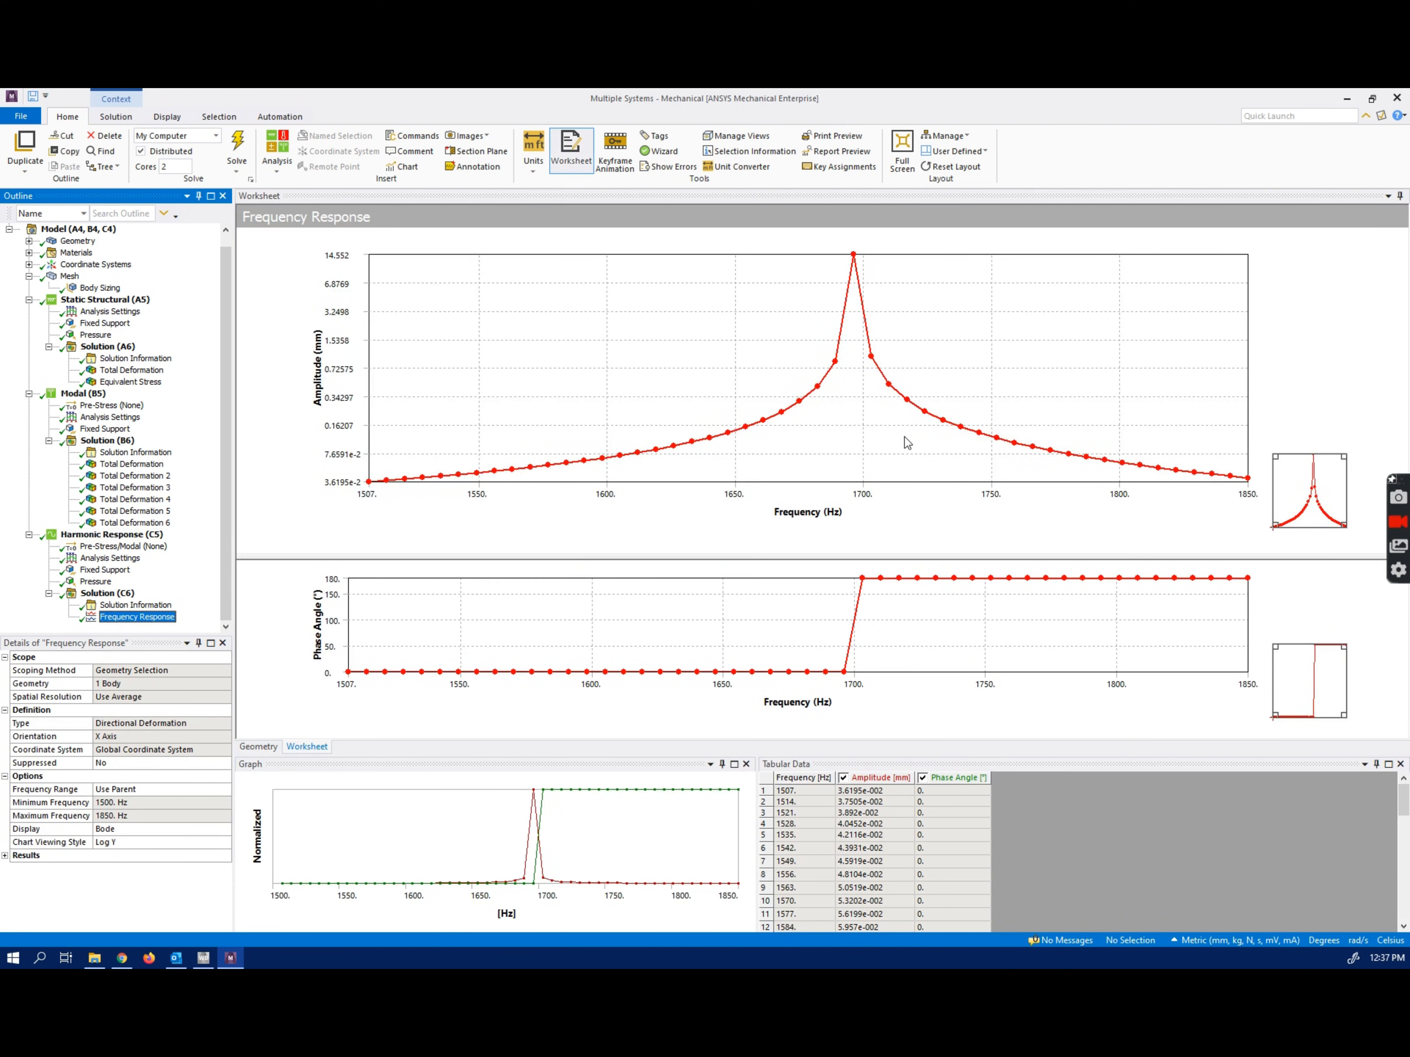